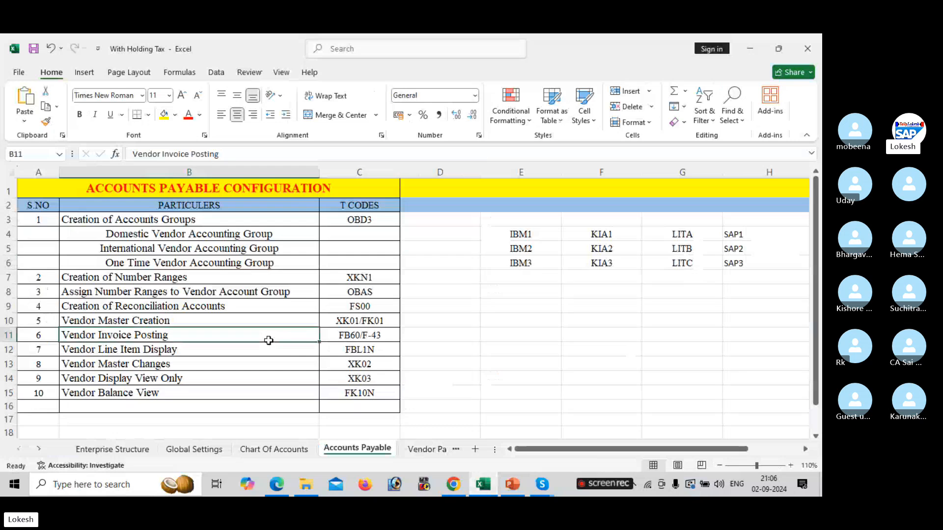
Review the GL account and vendor account group pages of the Accounts Payable configuration PDF
left_click(377, 235)
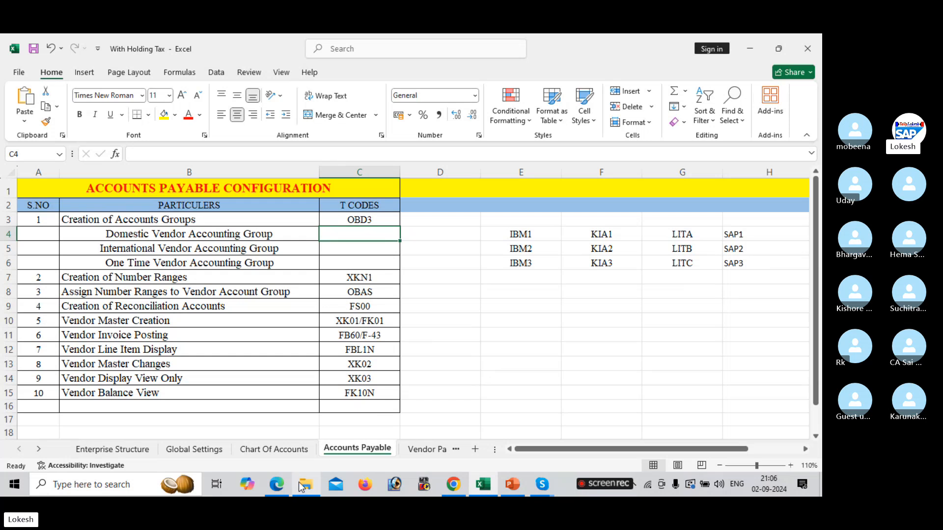
mouse_move(285, 492)
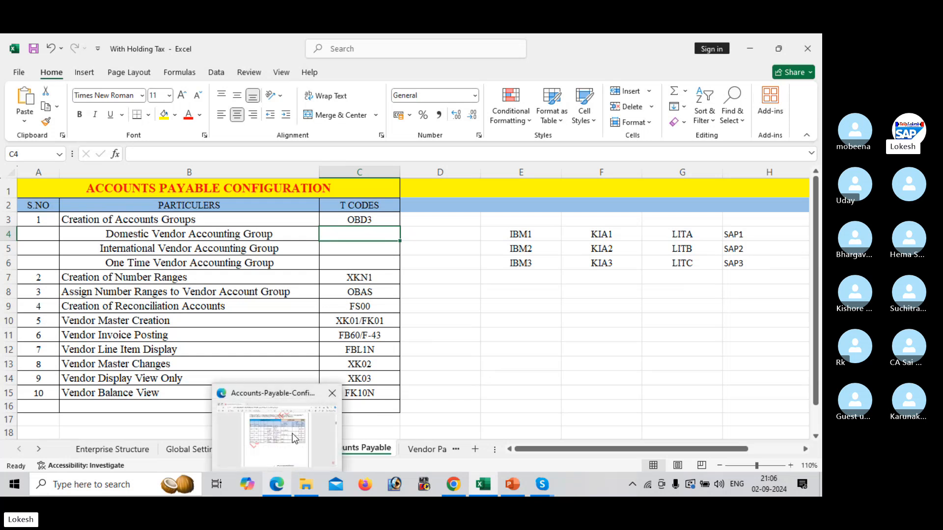
left_click(293, 437)
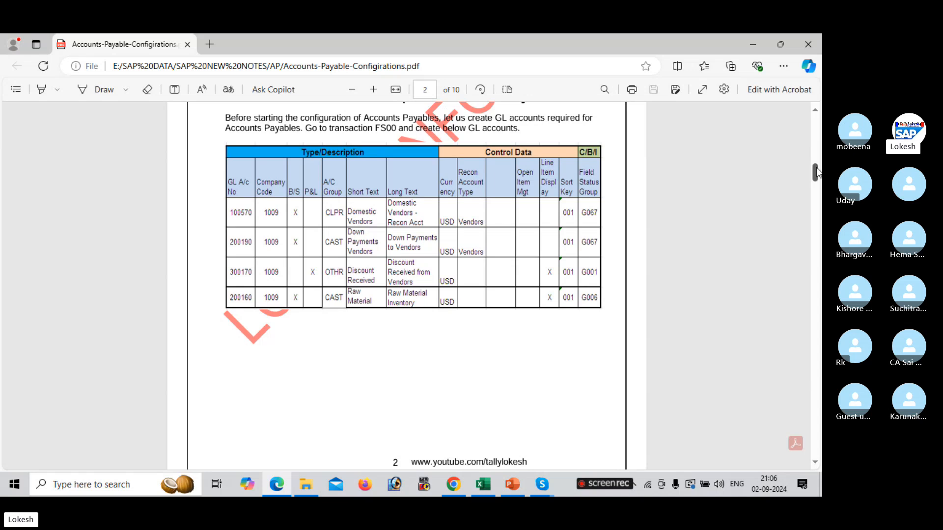
left_click_drag(817, 169, 817, 210)
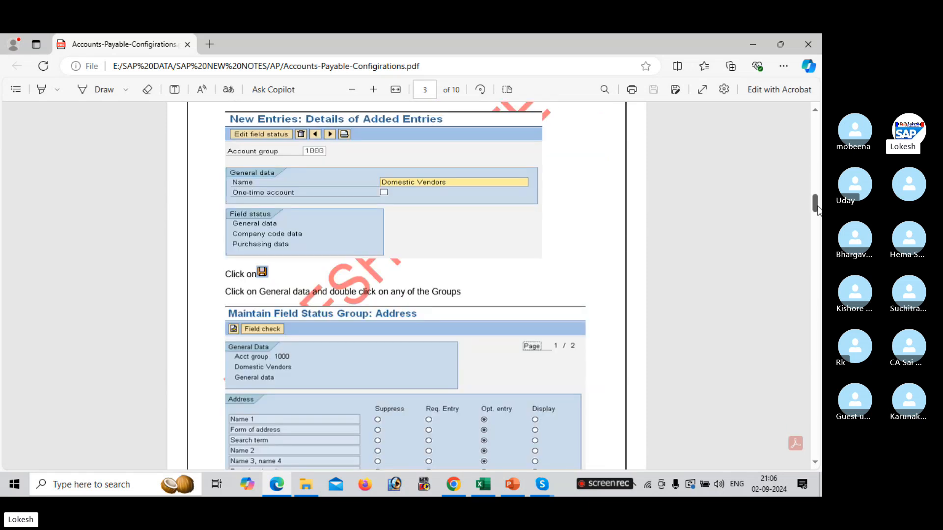
left_click(818, 161)
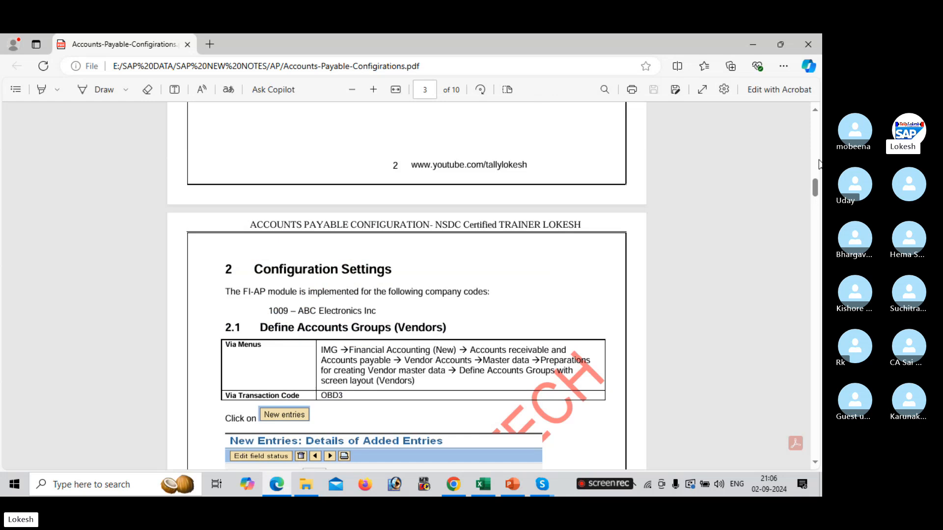
left_click(819, 161)
left_click(819, 161)
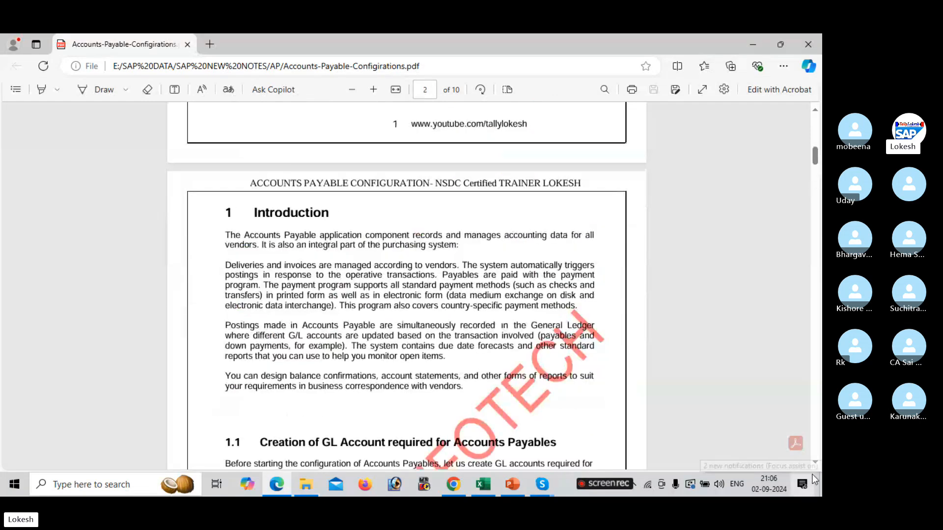
left_click_drag(813, 464, 812, 464)
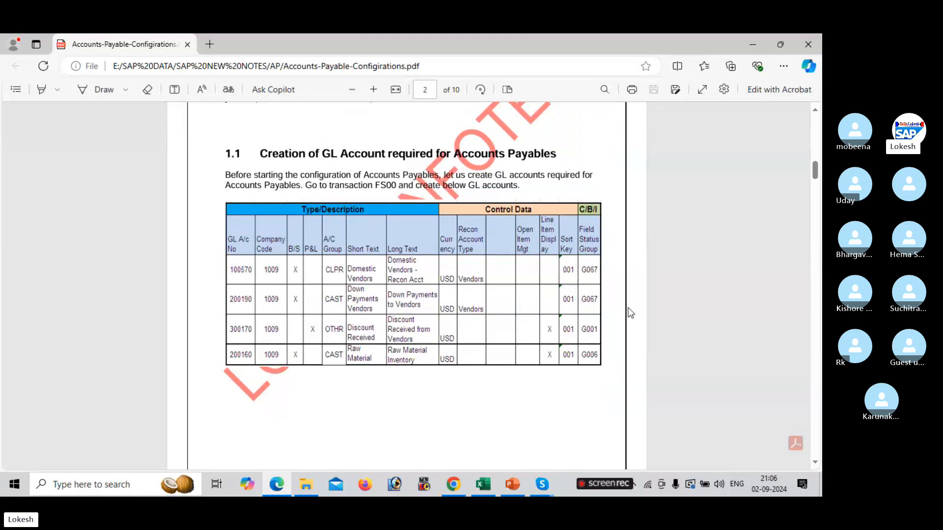
Launch SAP Logon from the desktop, maximize it and open the FICO connection
left_click(754, 42)
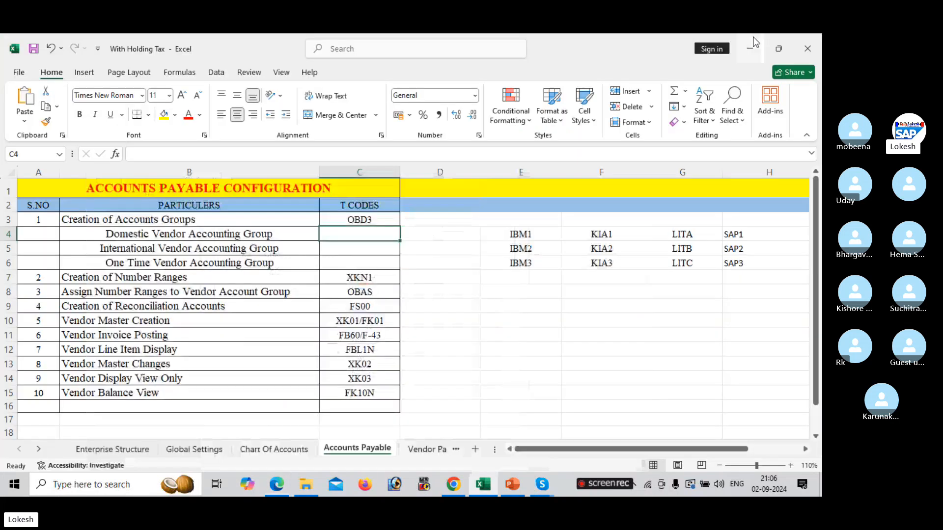
left_click(754, 42)
left_click(753, 38)
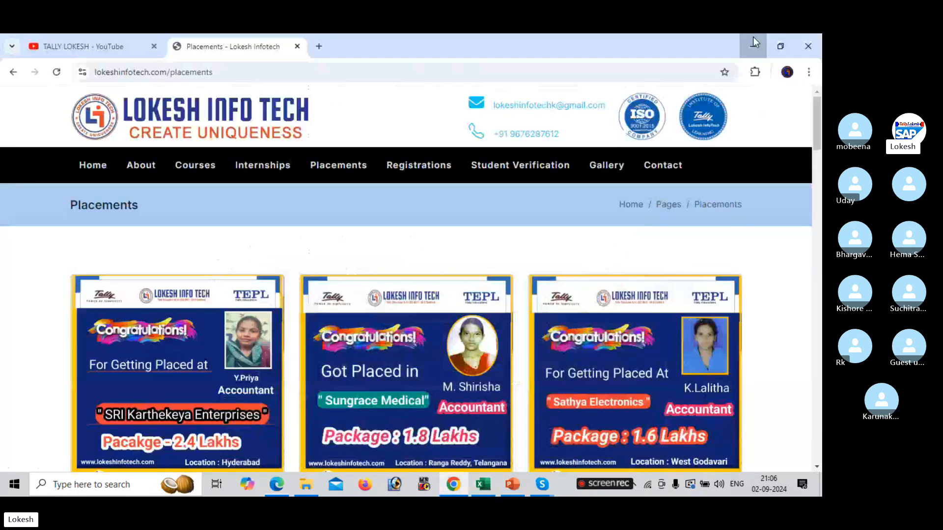
left_click(754, 38)
left_click(754, 40)
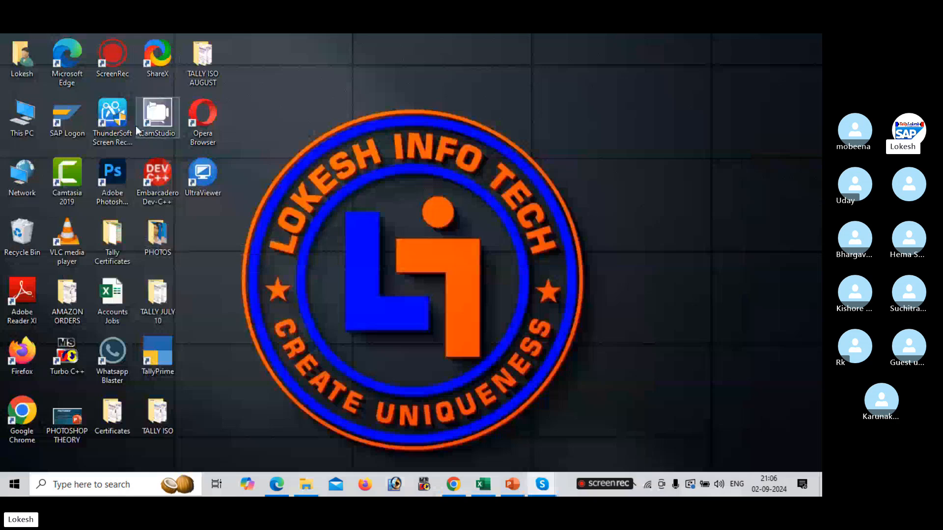
double_click(52, 129)
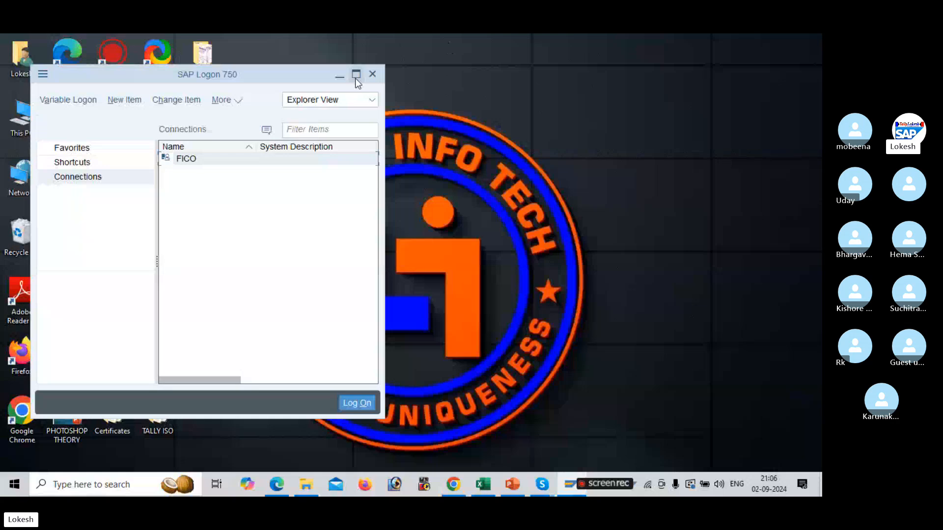
left_click(357, 78)
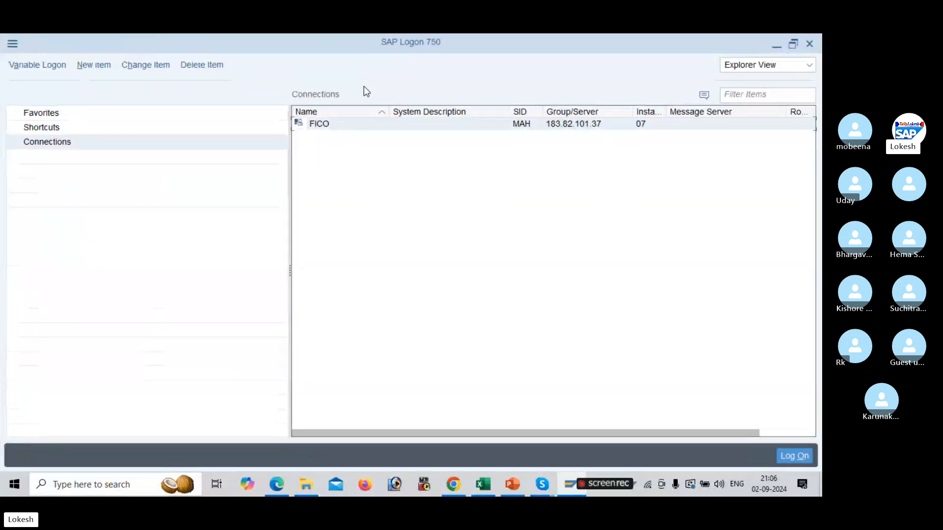
double_click(392, 125)
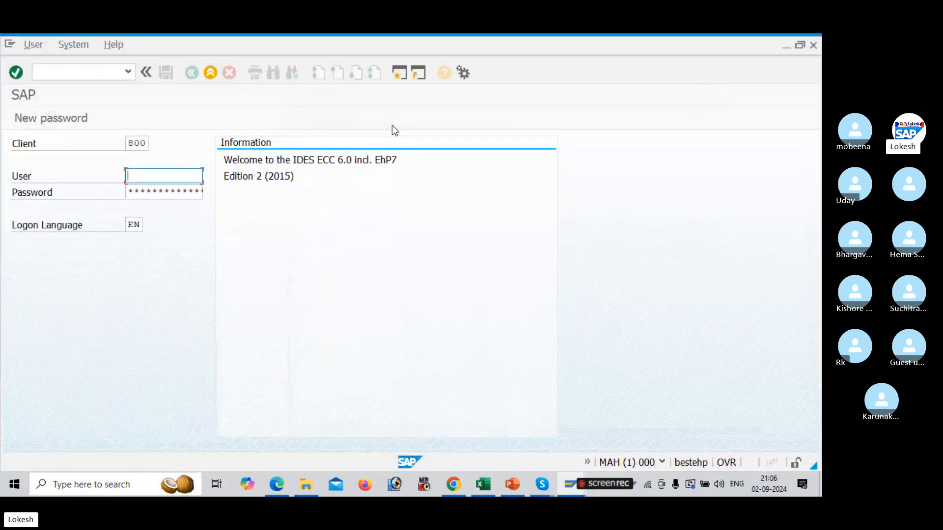
Log on to client 800 by choosing the saved user ID and entering the account password
key("space")
key("Down")
key("Tab")
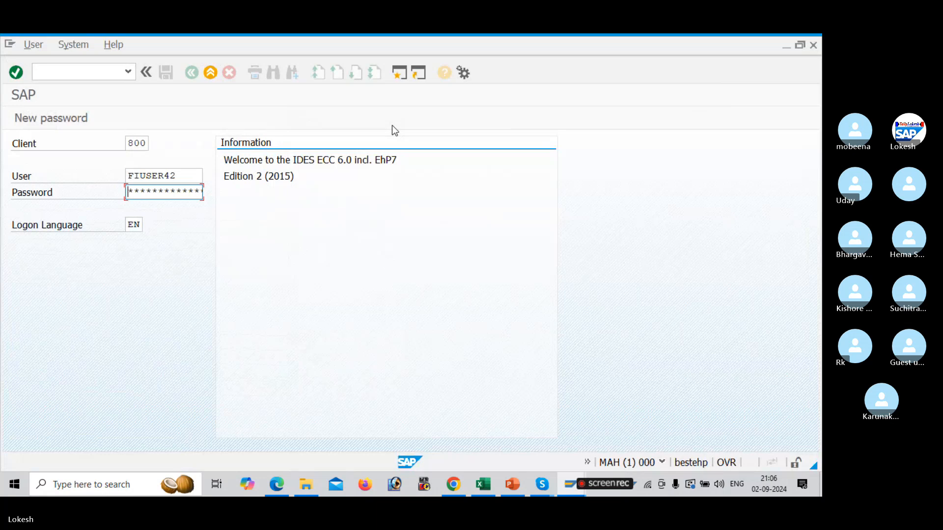
type("*****")
key("Return")
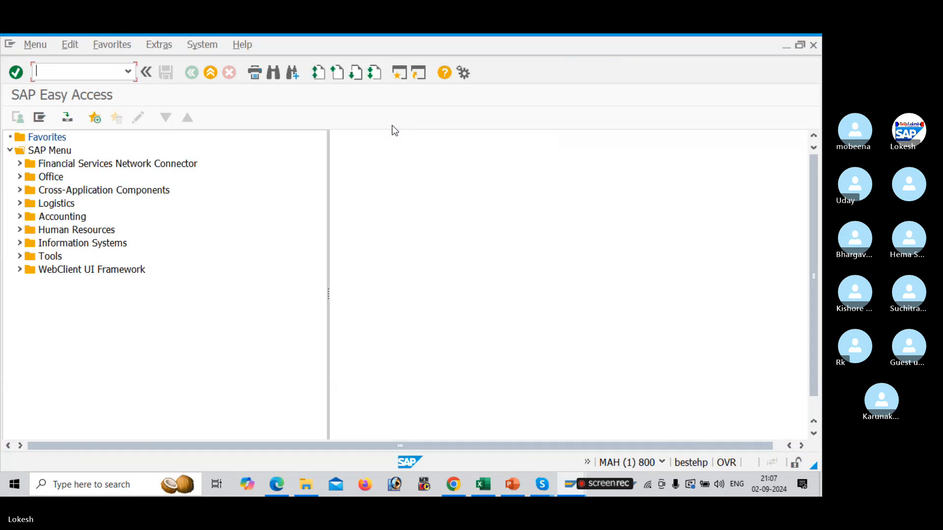
Check the T code for creating account groups in the Accounts Payable configuration sheet
key("alt+Tab")
key("alt+Tab")
key("alt+Tab")
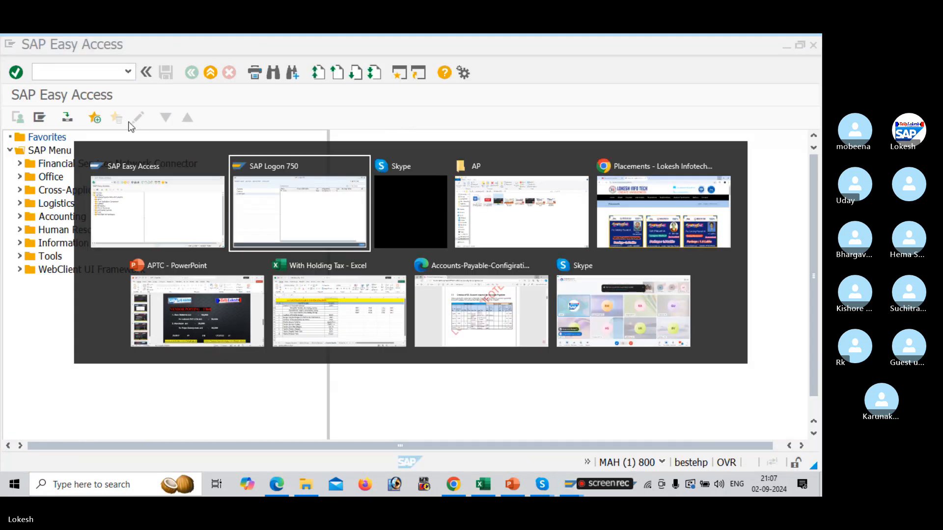
key("alt+Tab")
key("alt+Tab")
key("alt+Tab")
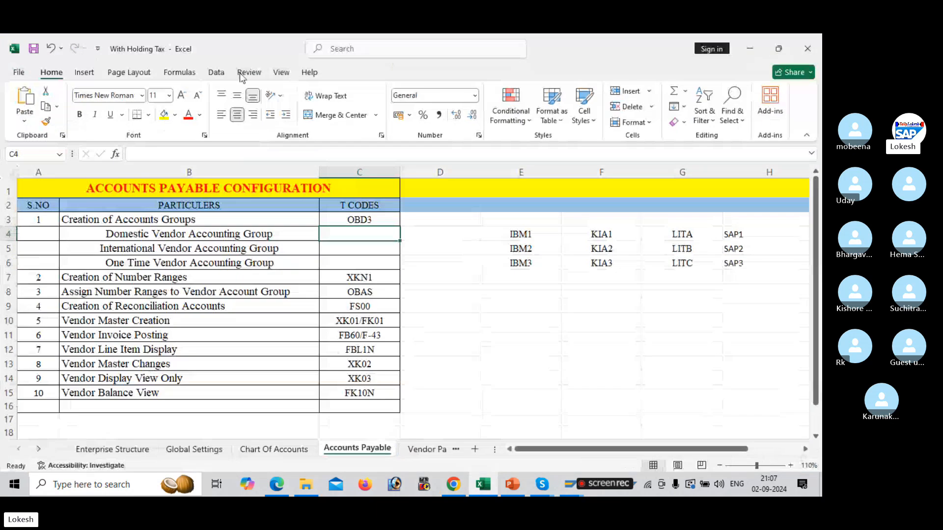
left_click(367, 218)
key("alt+Tab")
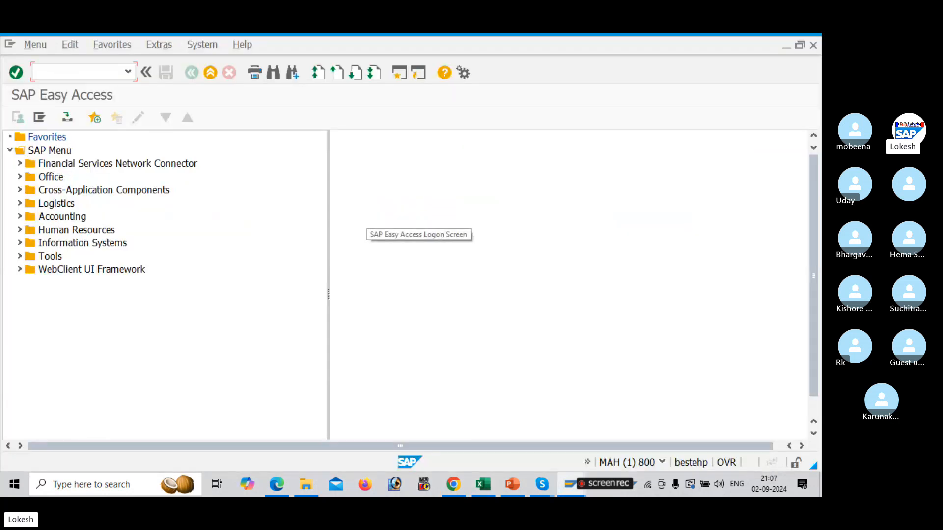
Run transaction OBD3 and start a new vendor account group entry
type("OBD3")
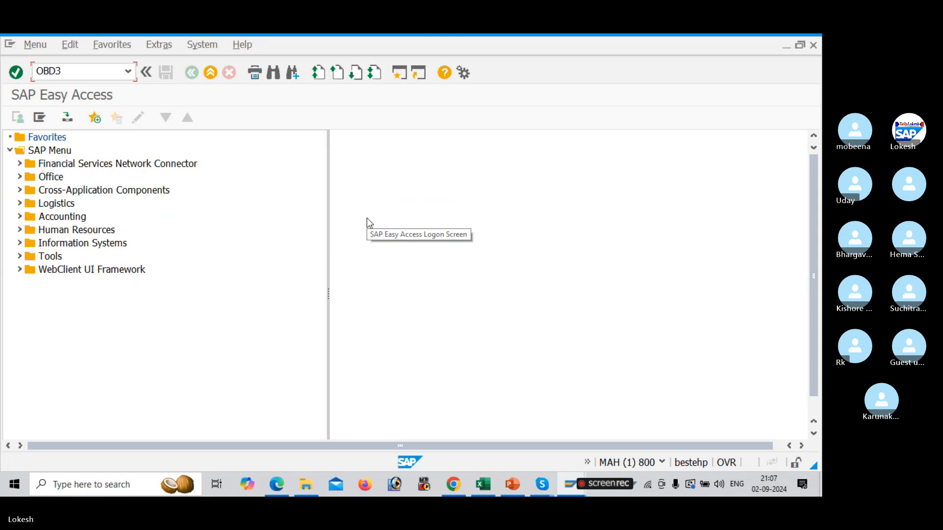
key("Return")
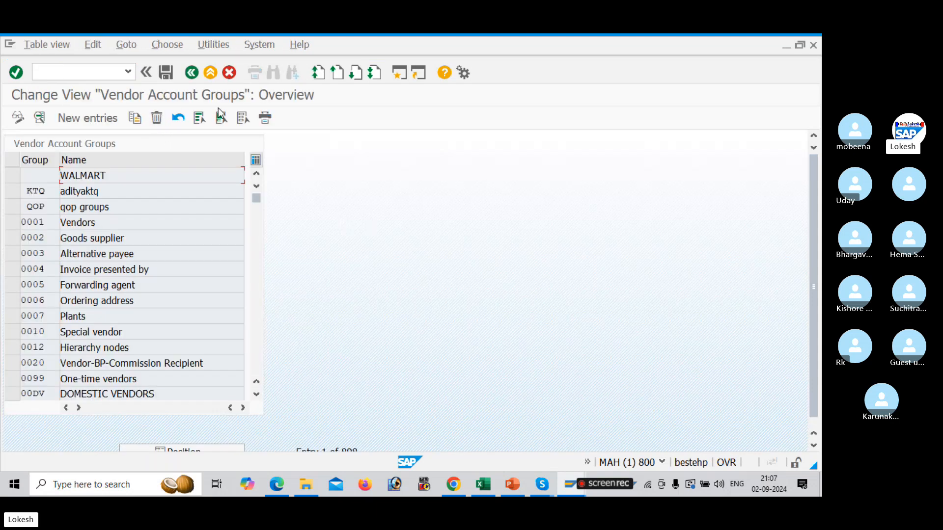
left_click(101, 121)
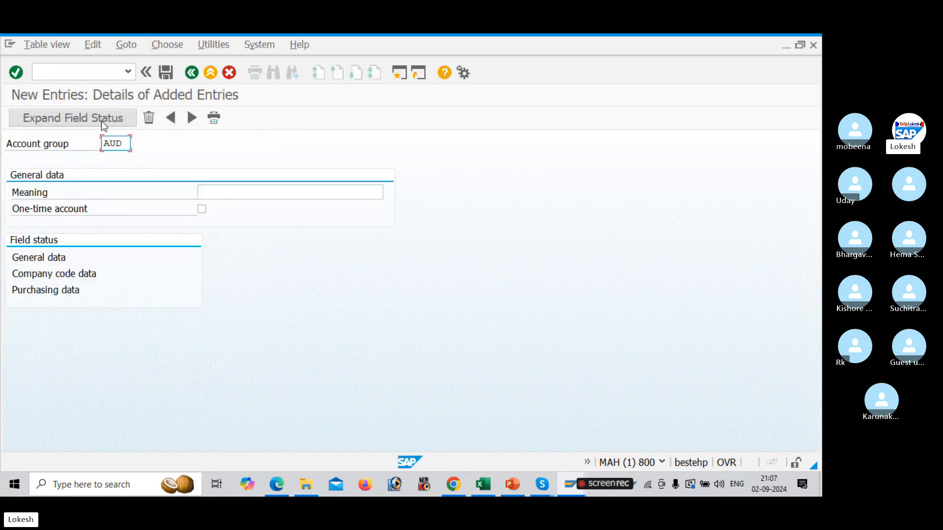
Enter account group AUD1 with the meaning Domestic Vendor Group
key("Tab")
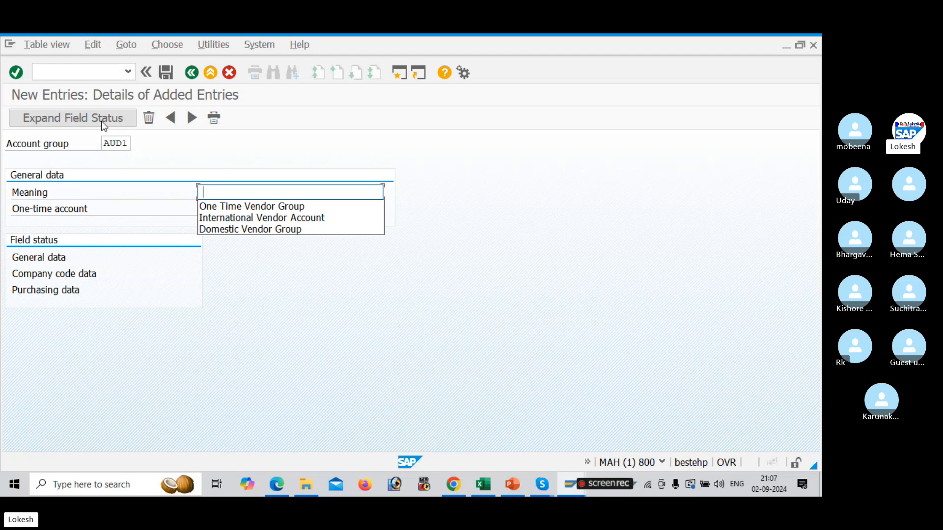
key("Down")
key("Down")
key("Down")
key("Return")
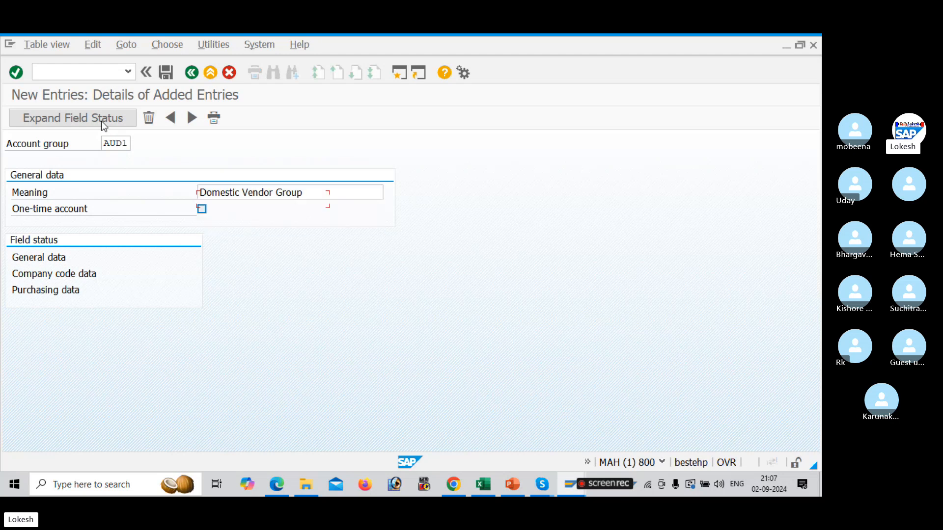
key("Tab")
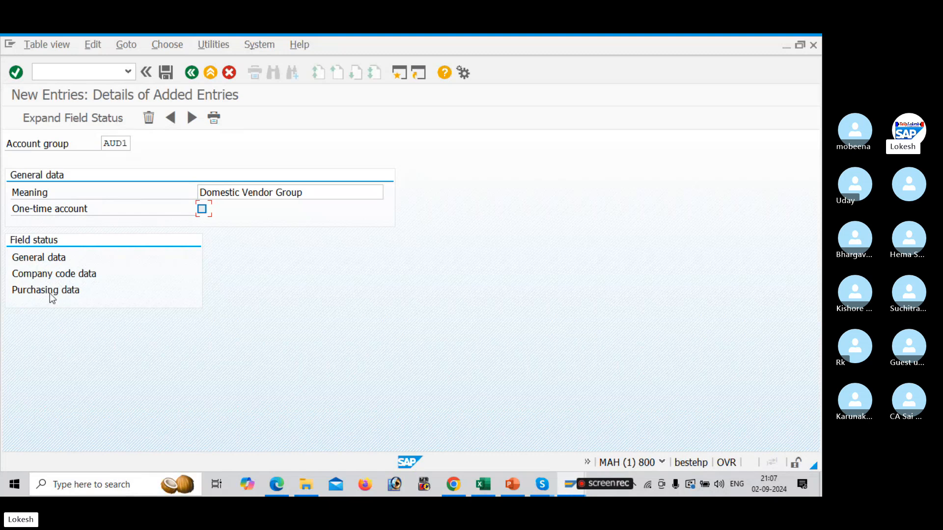
Open and review the General data, Company code data and Purchasing data field status groups
double_click(49, 256)
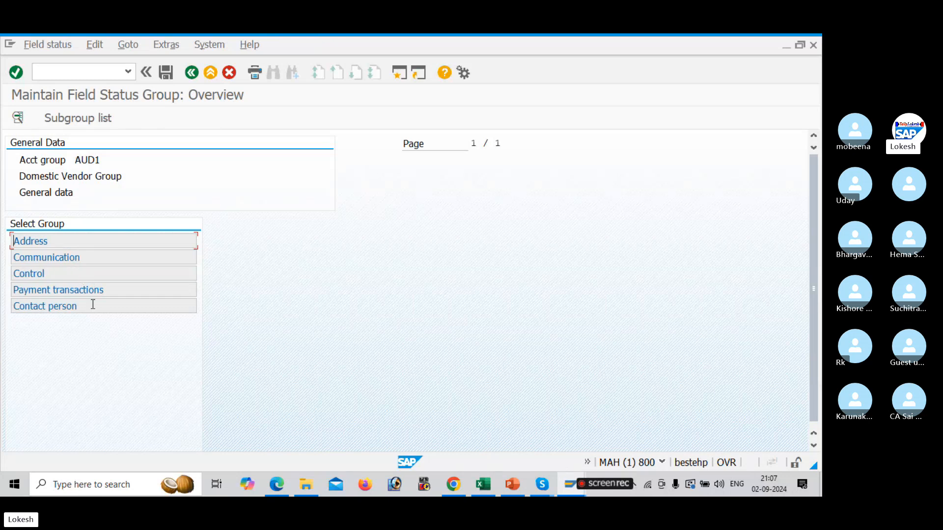
left_click(191, 72)
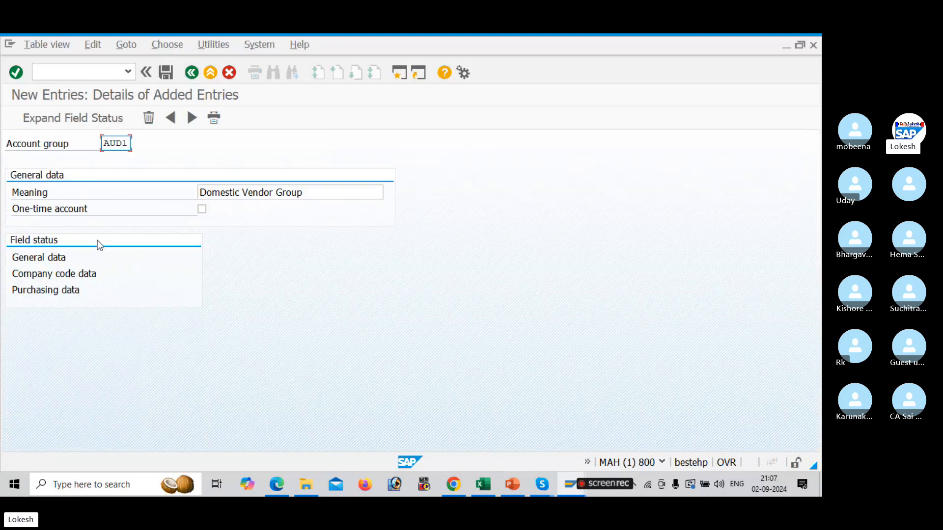
double_click(85, 274)
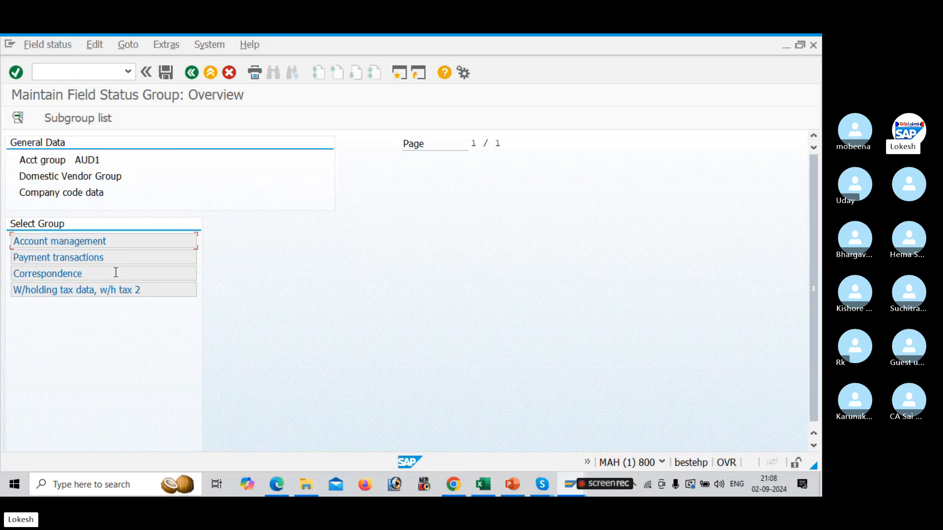
left_click(191, 72)
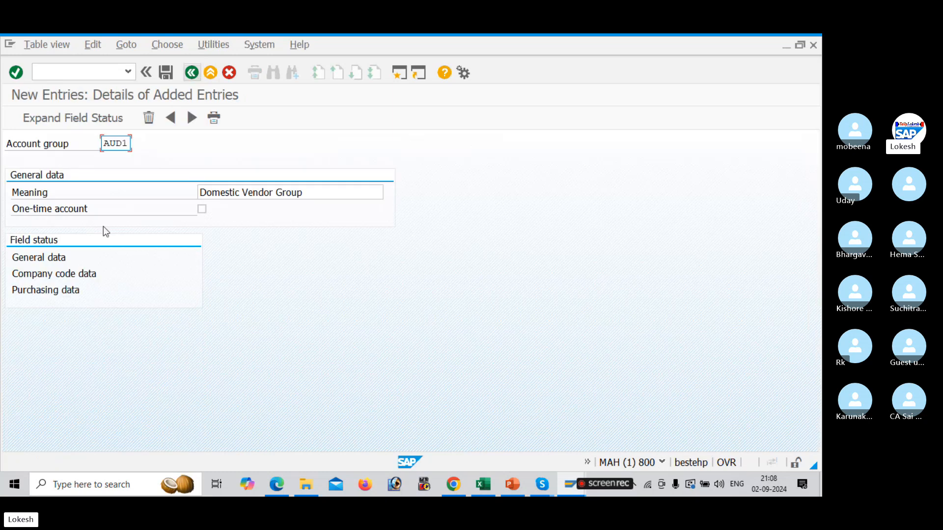
double_click(76, 290)
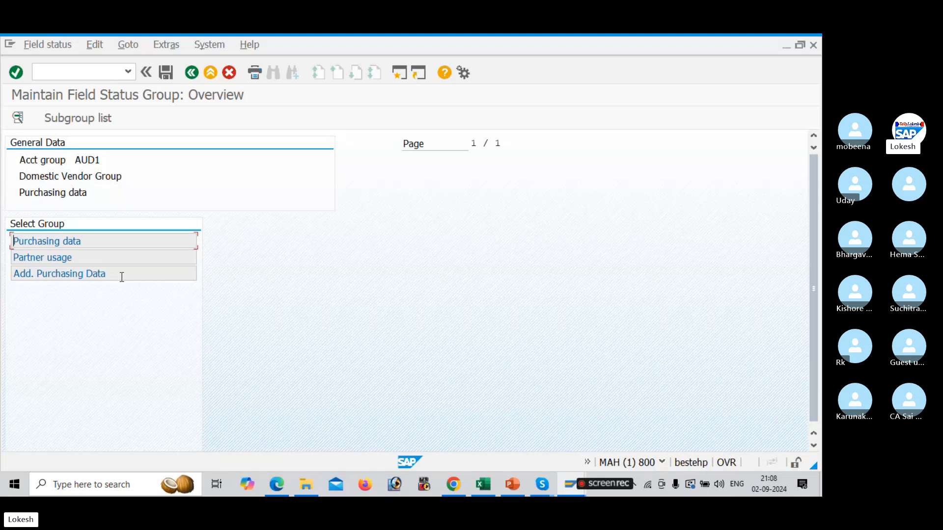
left_click(190, 74)
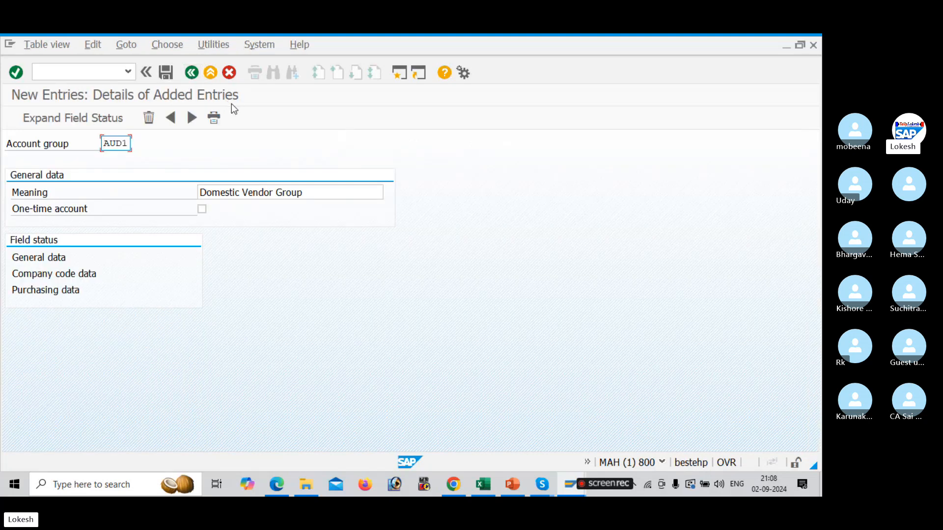
Save account group AUD1 under a new customizing request with short description ACCOUNTS PAYABLE FOR AAUDI
left_click(166, 74)
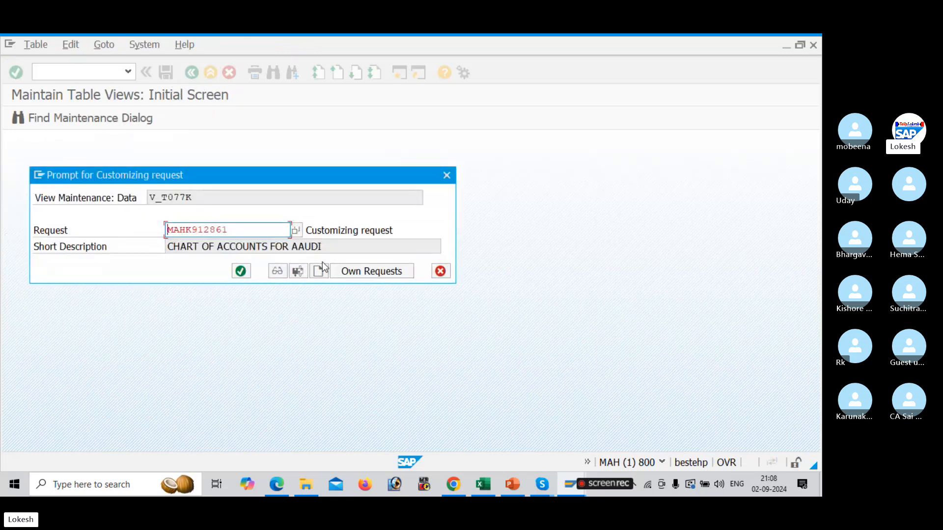
left_click(322, 268)
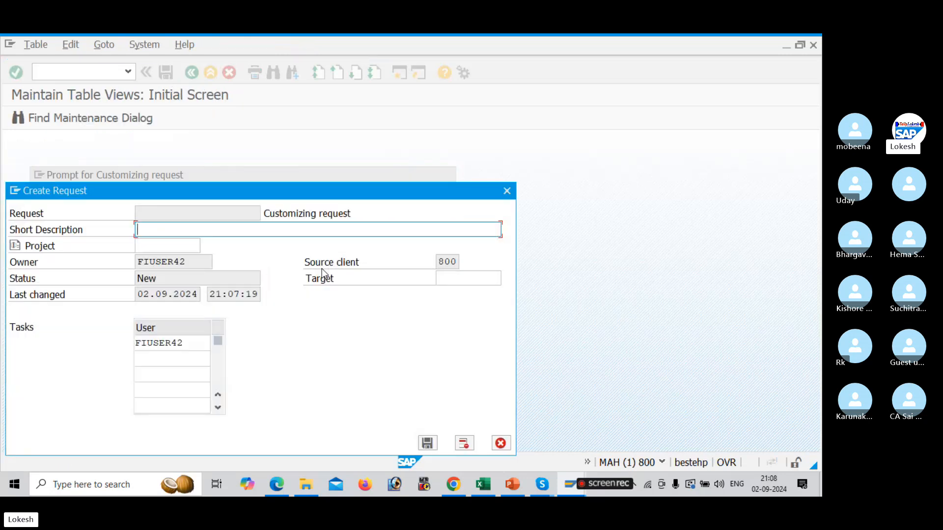
type("ACCCOU")
key("BackSpace")
key("BackSpace")
key("BackSpace")
type("OUN")
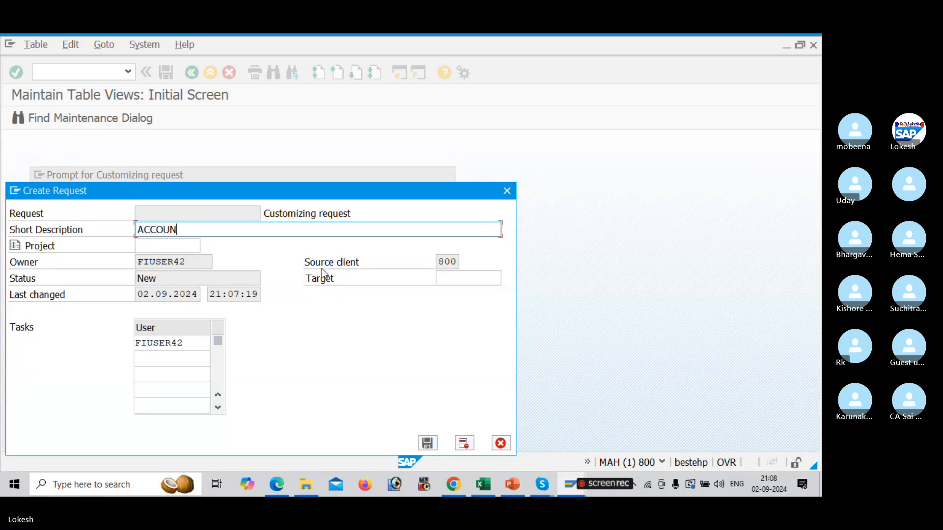
type("TS PAYABLE FOR ")
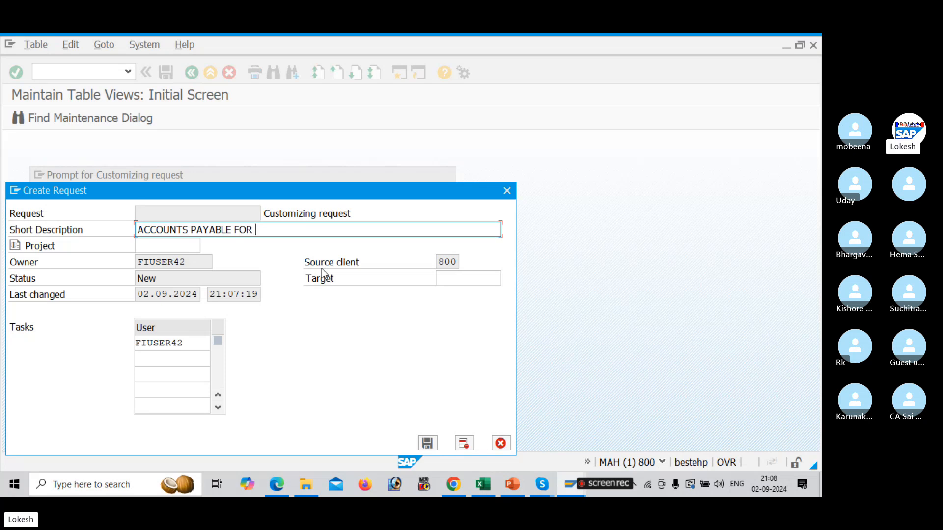
type("AAUDI")
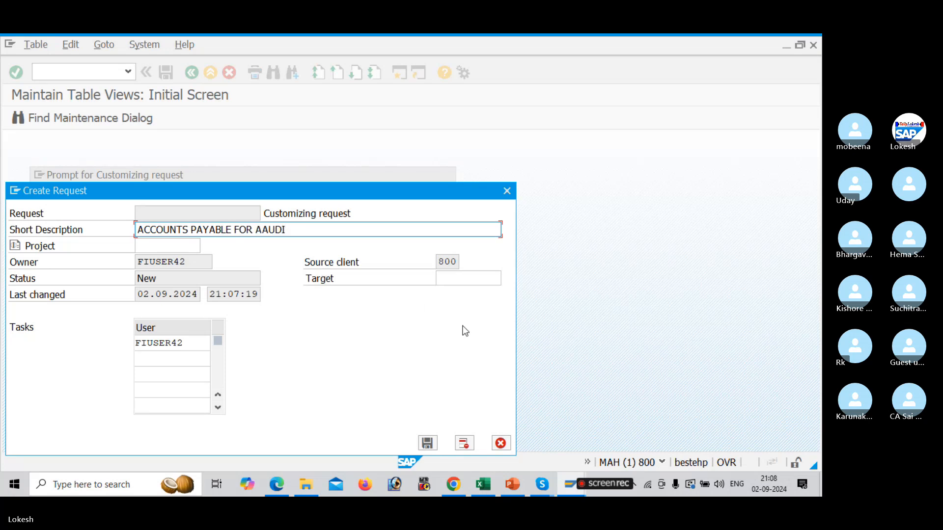
left_click(428, 444)
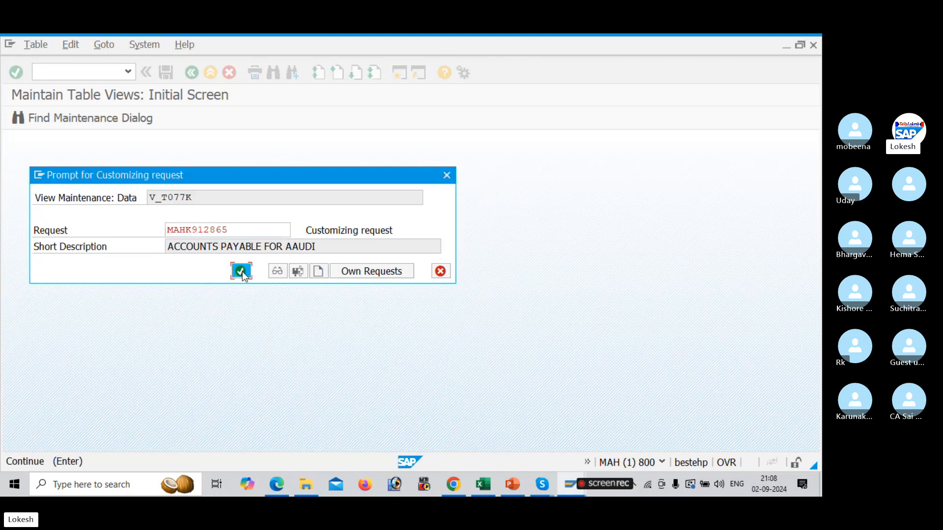
left_click(243, 272)
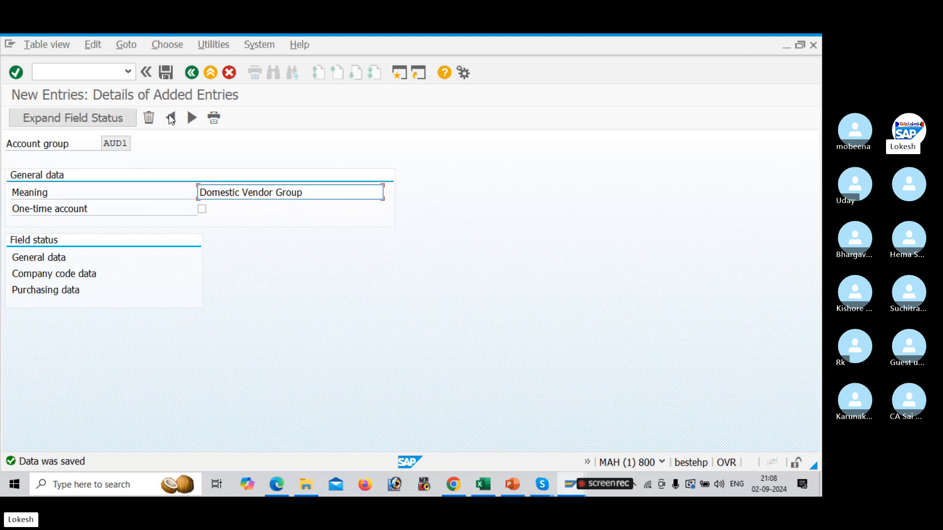
Add account group AUD2 with the meaning International Vendor Account and save it
left_click(191, 118)
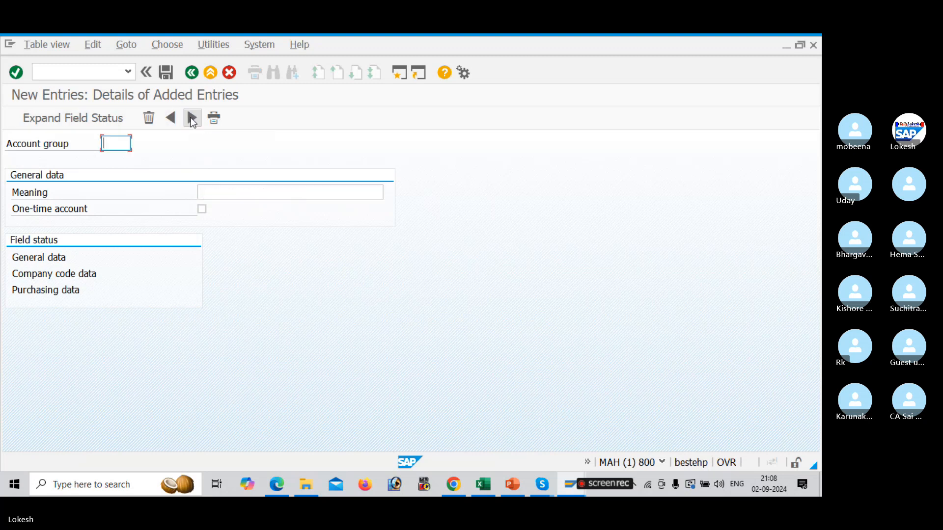
type("AUD2")
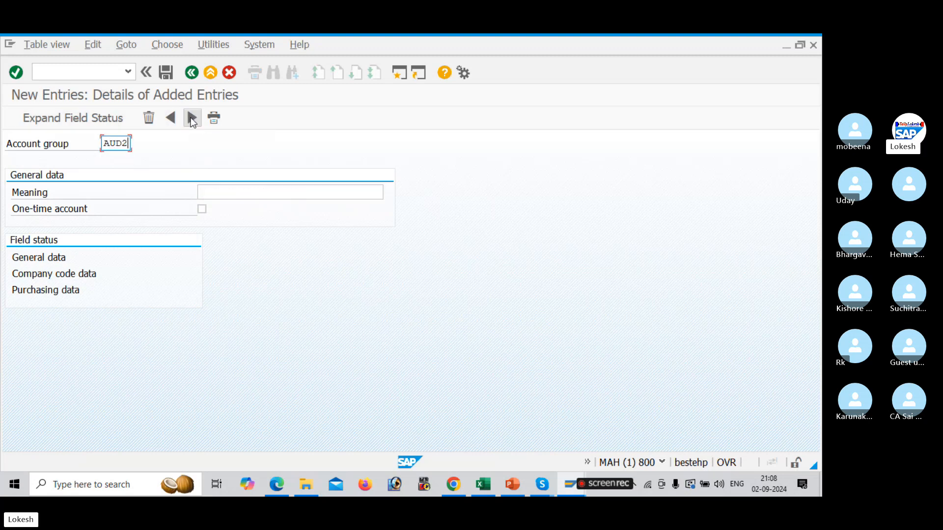
left_click(231, 194)
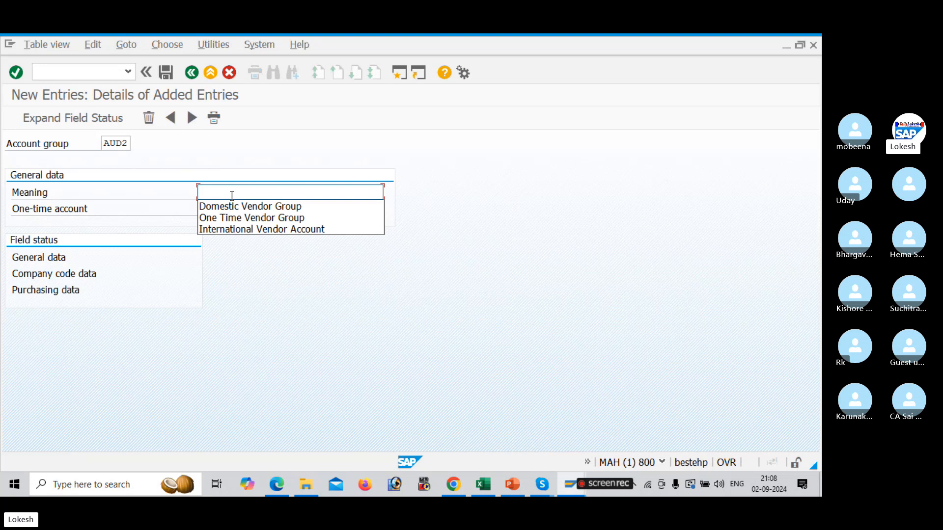
key("Down")
key("Down")
key("Down")
key("Return")
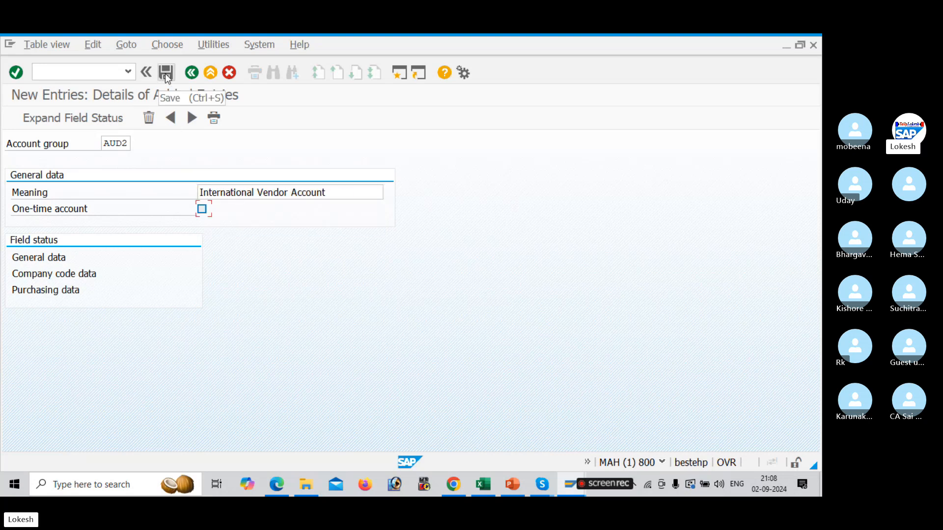
left_click(166, 74)
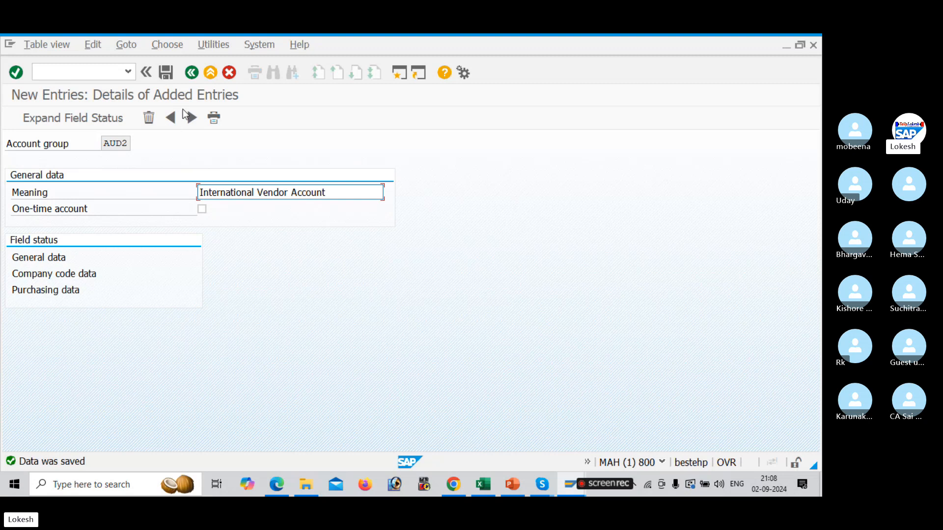
Add account group AUD3 with the meaning One Time Vendor Group, mark it as one-time account, and save
left_click(192, 118)
type("AUD3")
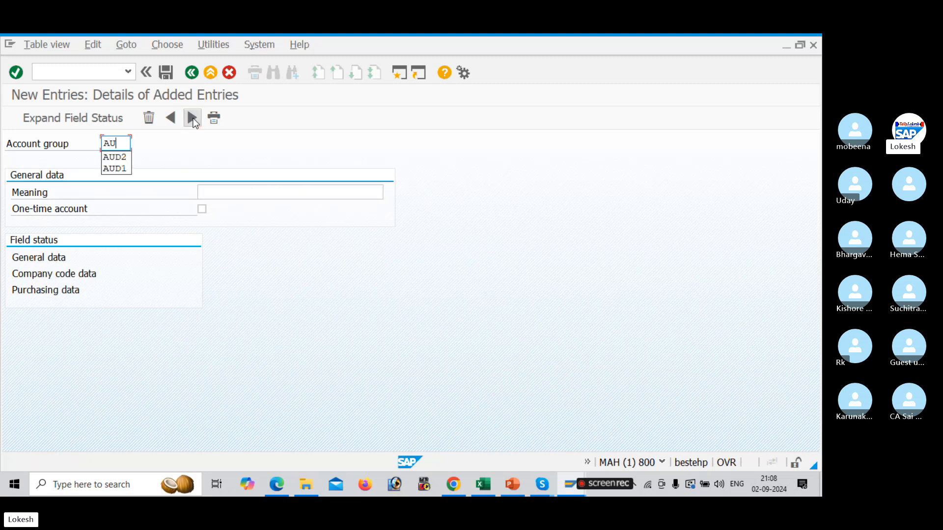
left_click(255, 193)
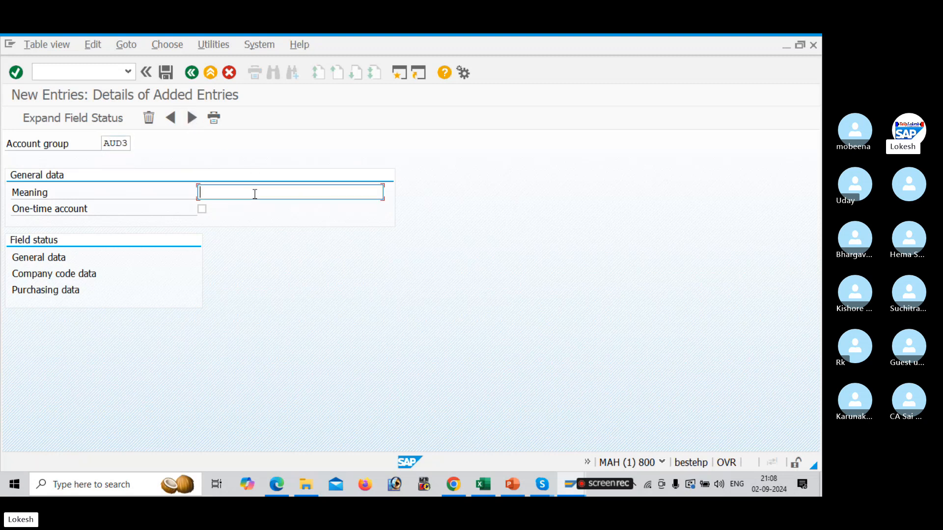
left_click(254, 193)
key("Down")
key("Down")
key("Down")
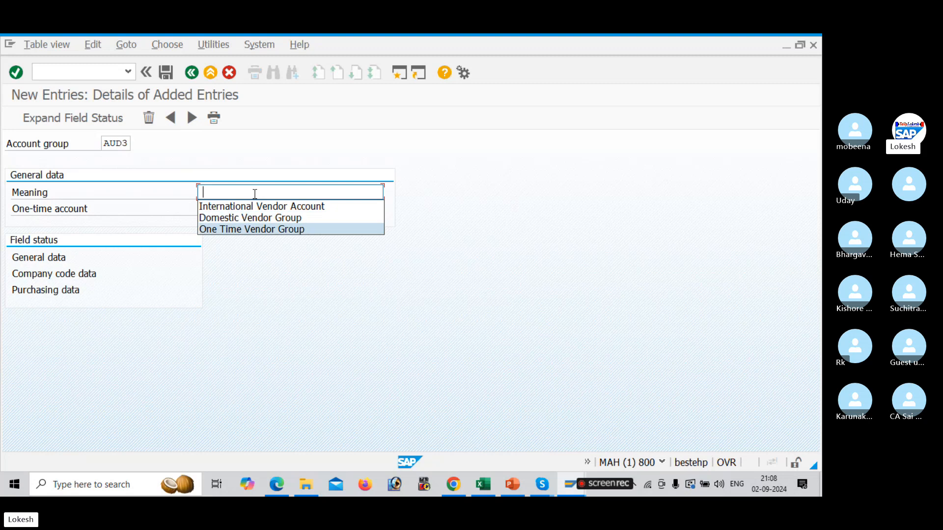
key("Return")
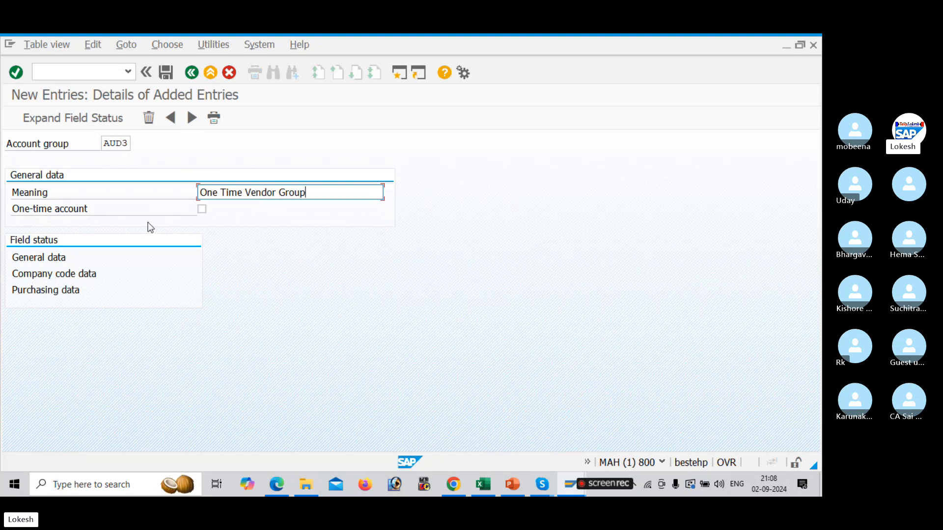
left_click(205, 212)
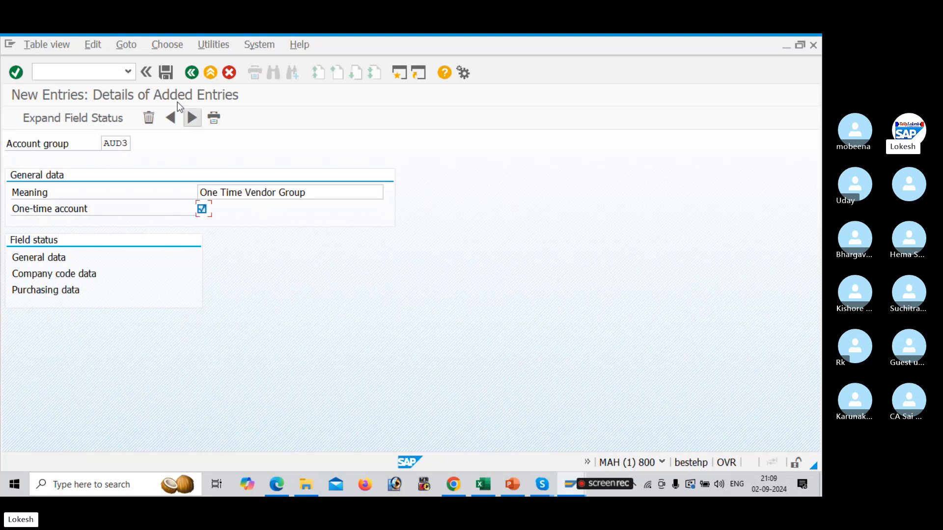
left_click(170, 75)
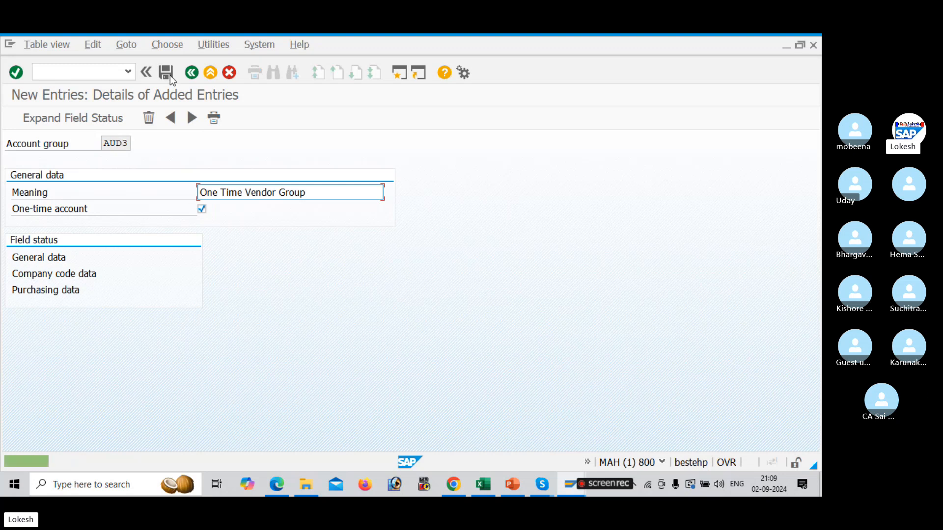
Switch to the Excel configuration sheet and record AUD1, AUD2 and AUD3 beside the domestic, international and one-time vendor group rows
key("alt+Tab")
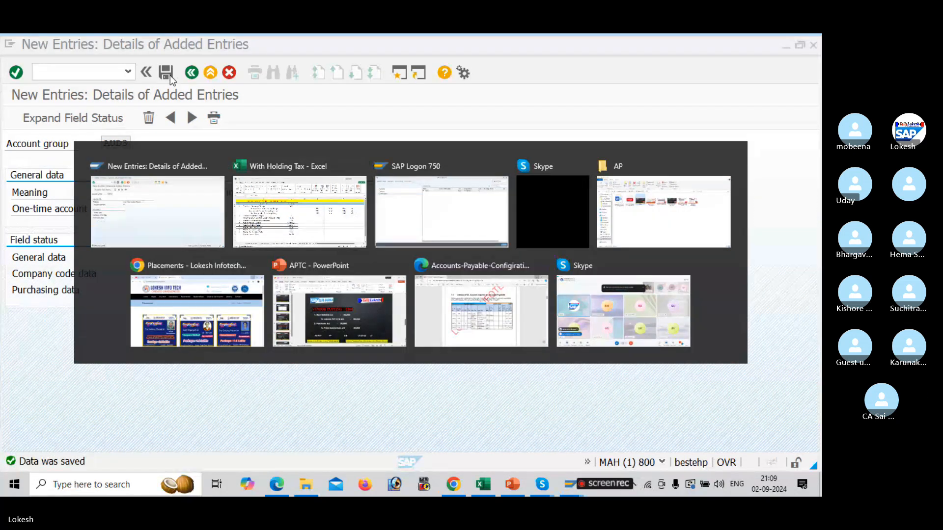
left_click(431, 236)
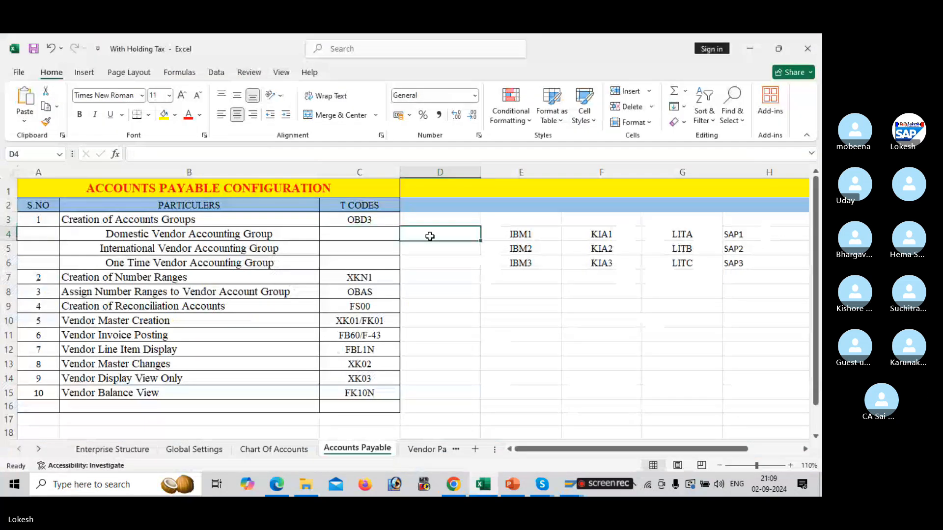
type("A")
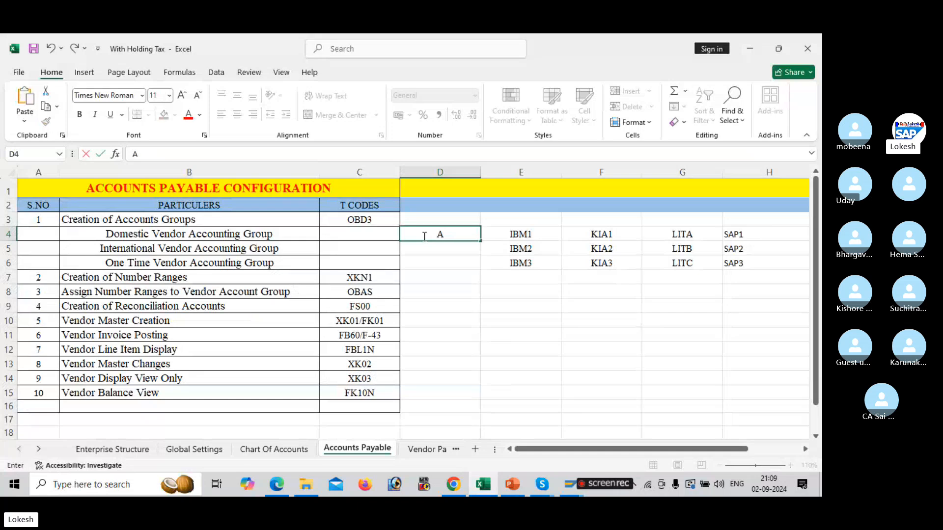
type("UD1")
key("Return")
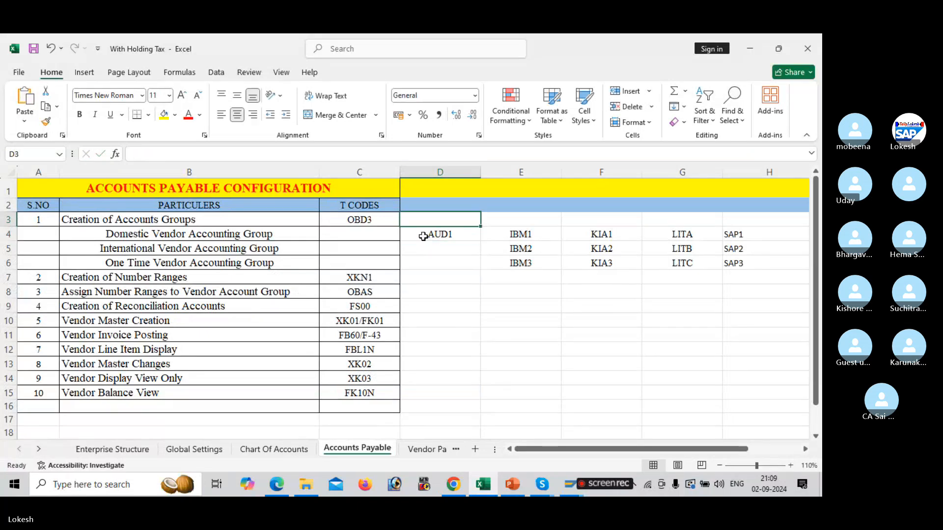
type("AU")
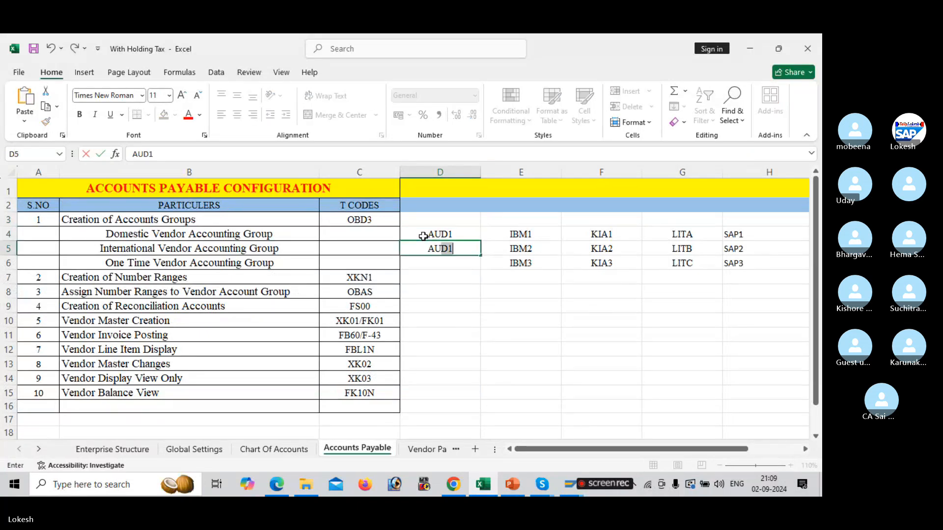
type("D2")
key("Return")
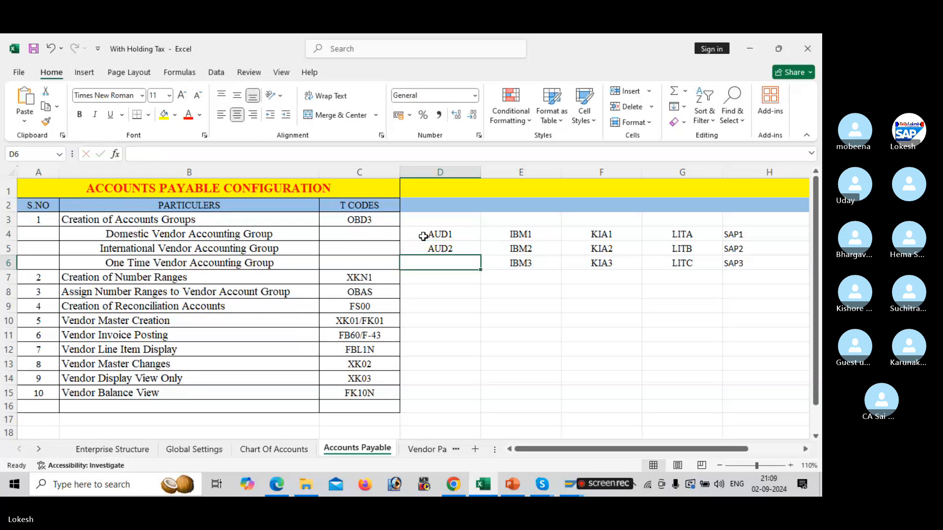
type("AUD3")
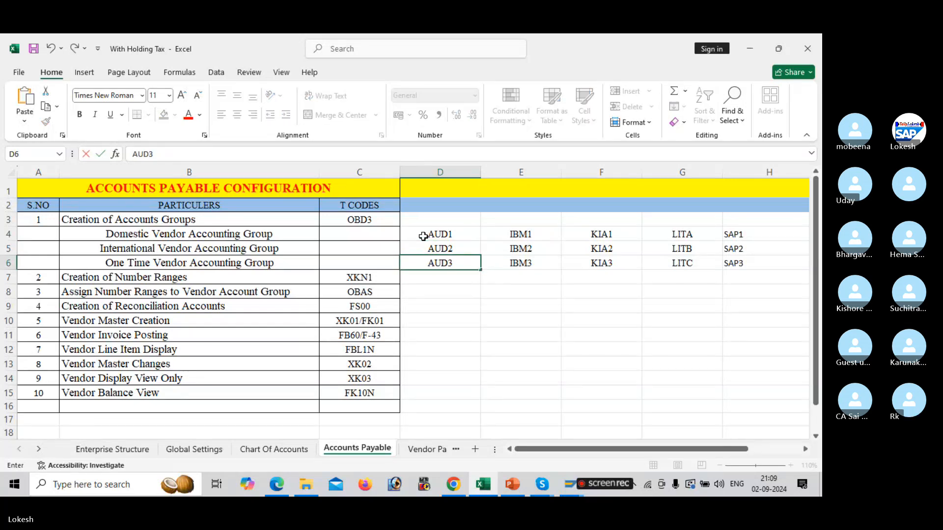
key("Return")
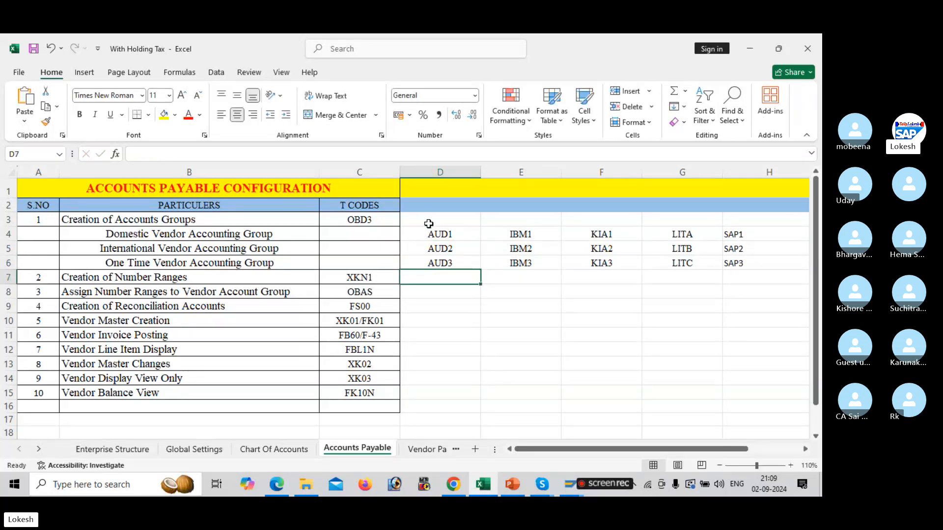
Check the number range T code in the sheet, return to SAP and open vendor number range intervals with XKN1
left_click(427, 225)
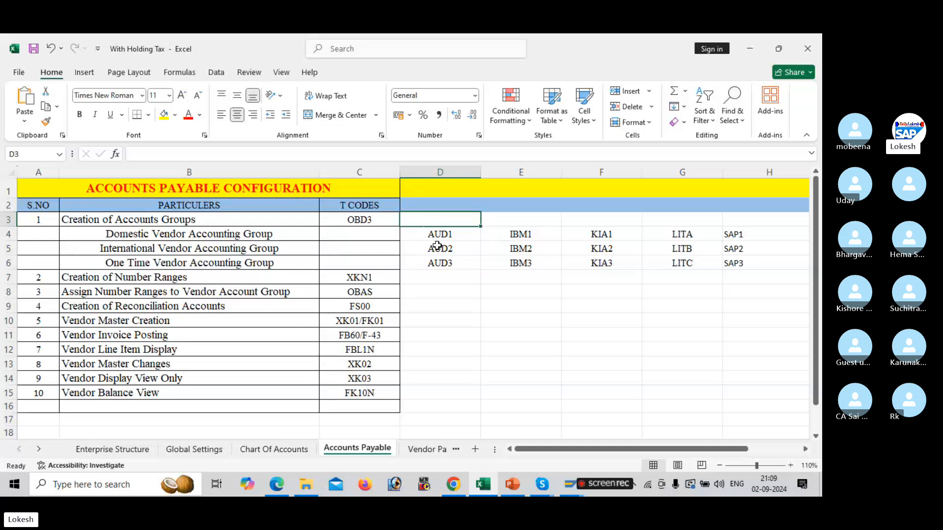
left_click(435, 245)
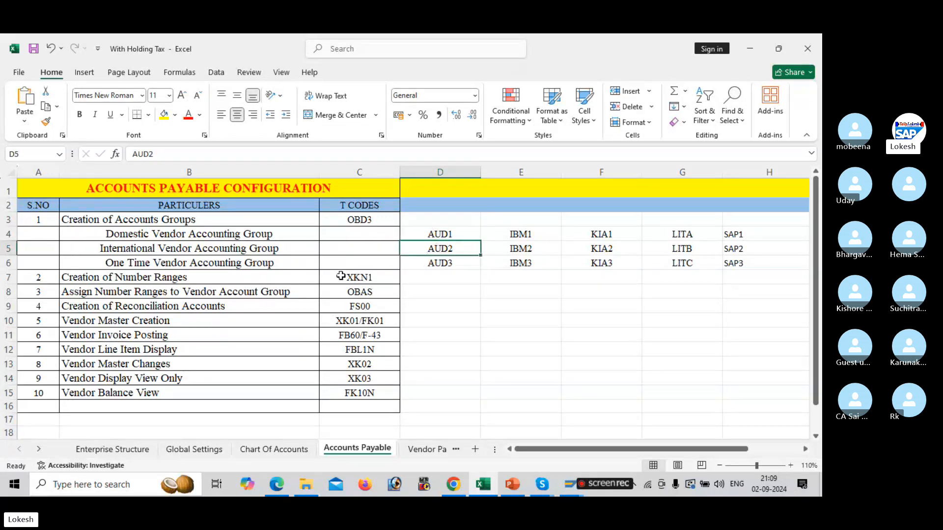
left_click(359, 275)
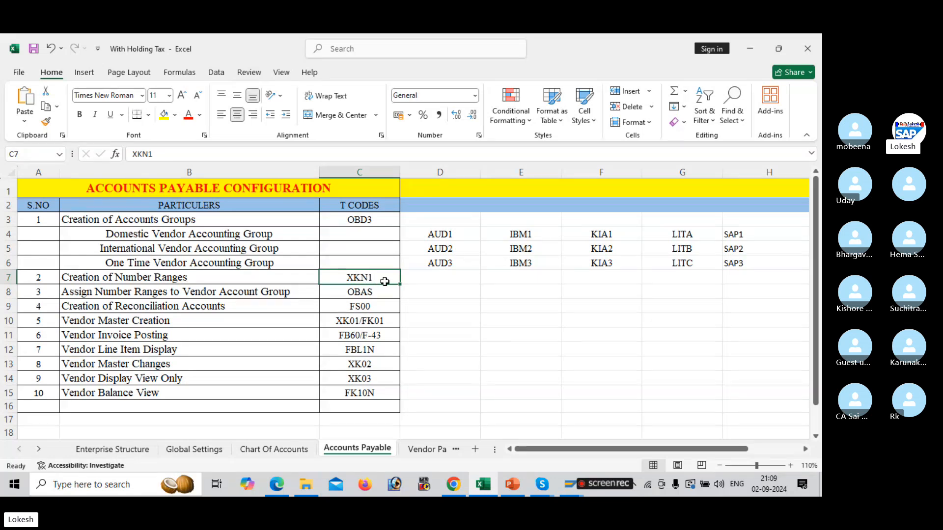
key("alt+Tab")
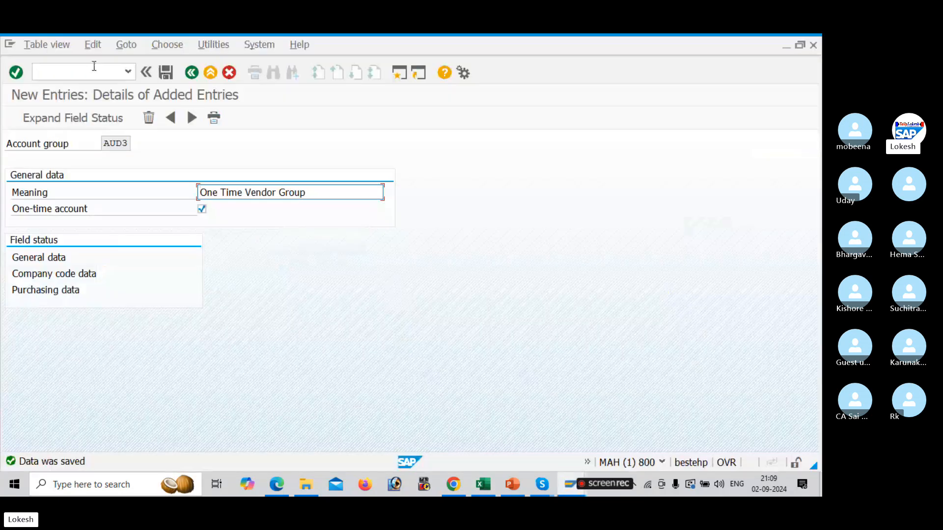
left_click(94, 66)
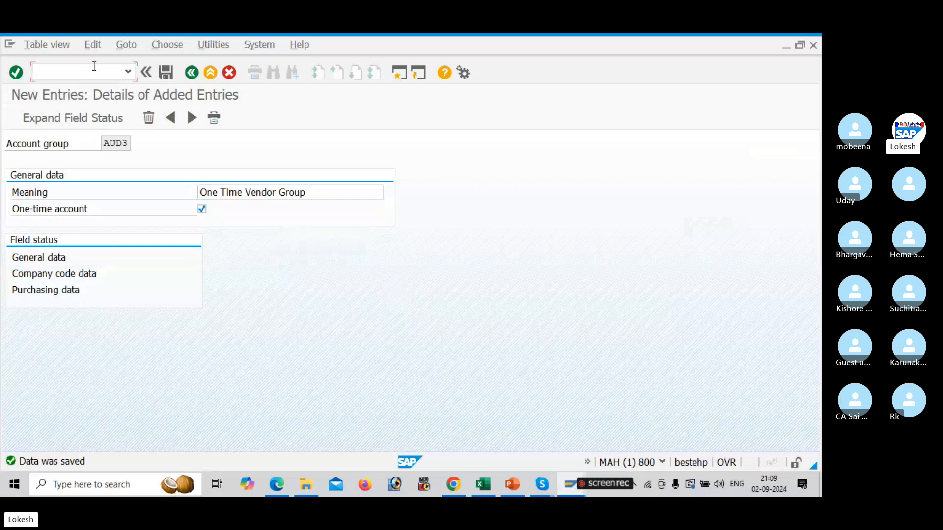
type("/NXK")
type("01")
key("Return")
left_click(187, 176)
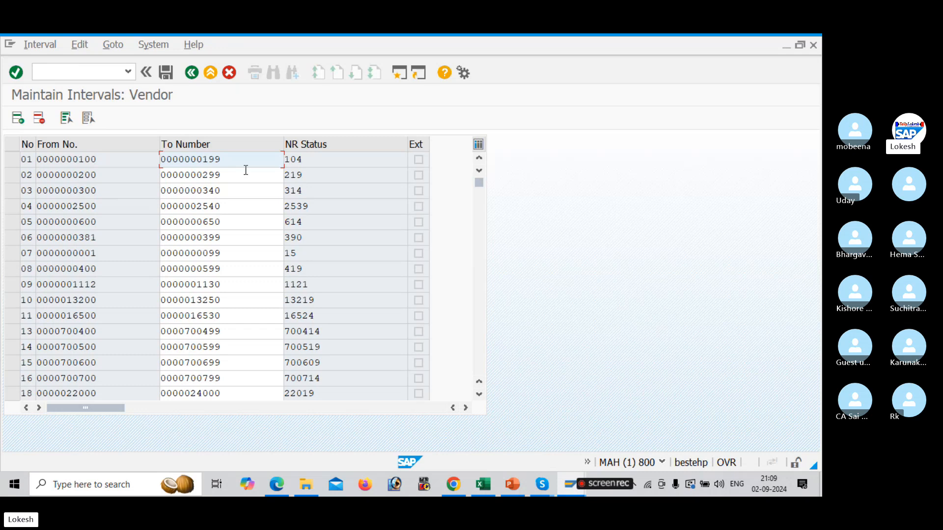
Examine the existing vendor number range intervals' from and to numbers
left_click(138, 159)
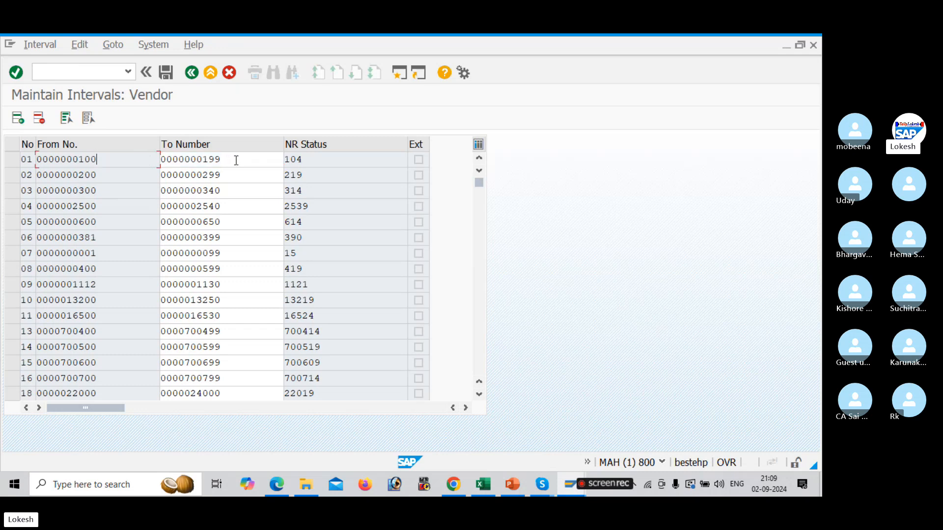
left_click(237, 161)
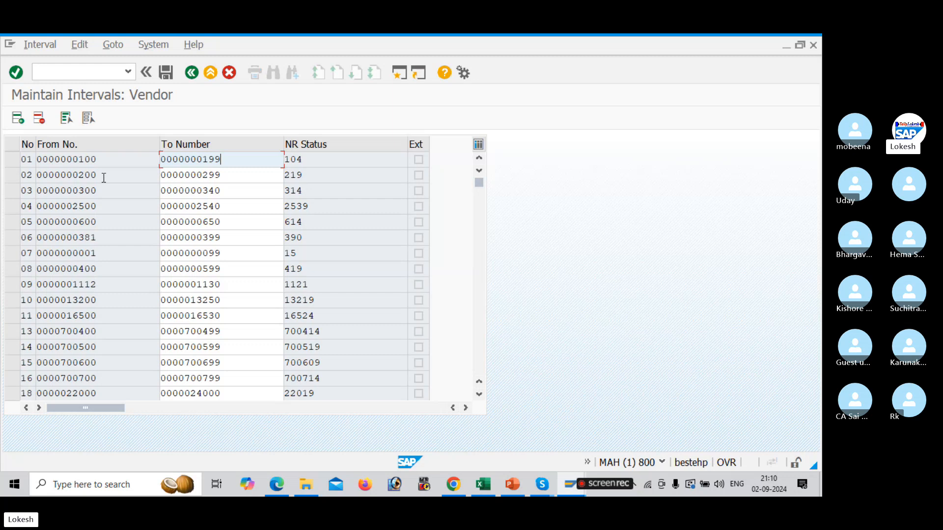
left_click(228, 177)
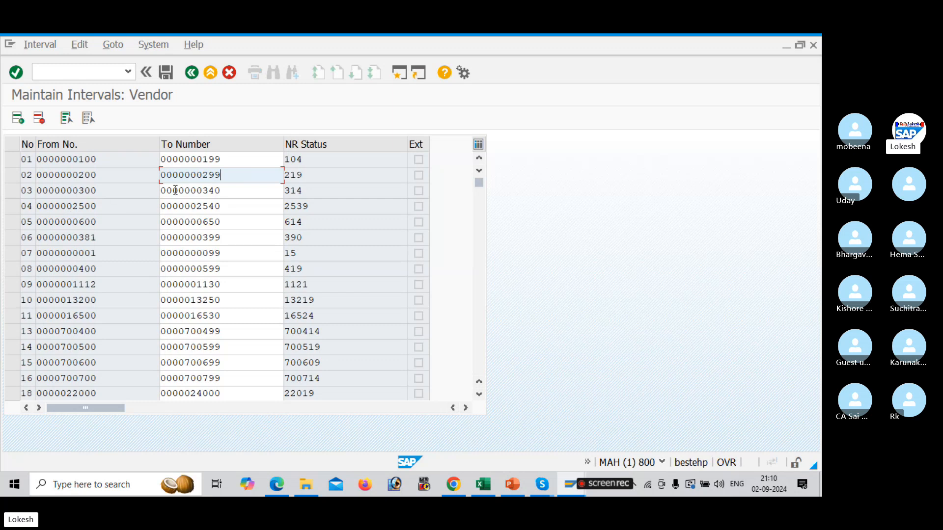
Compare the to numbers and number range status of the existing vendor intervals row by row
left_click(234, 190)
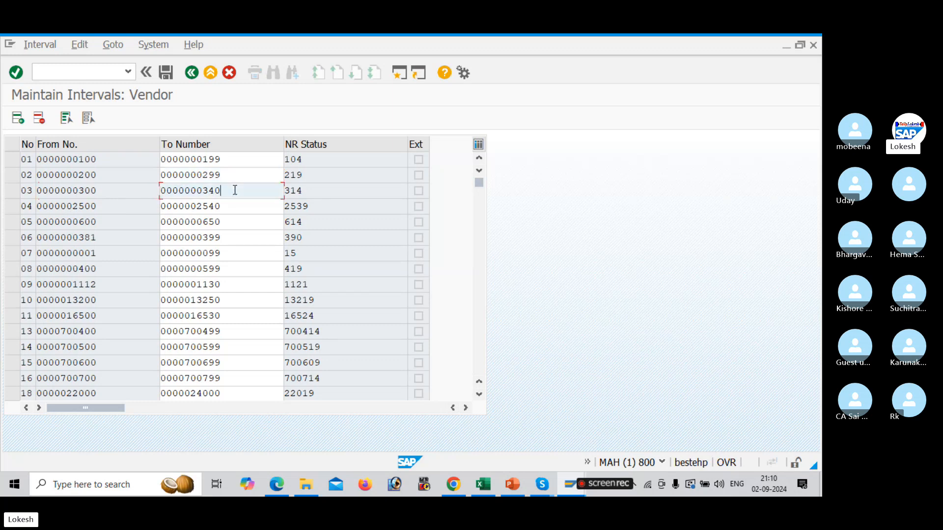
left_click(314, 192)
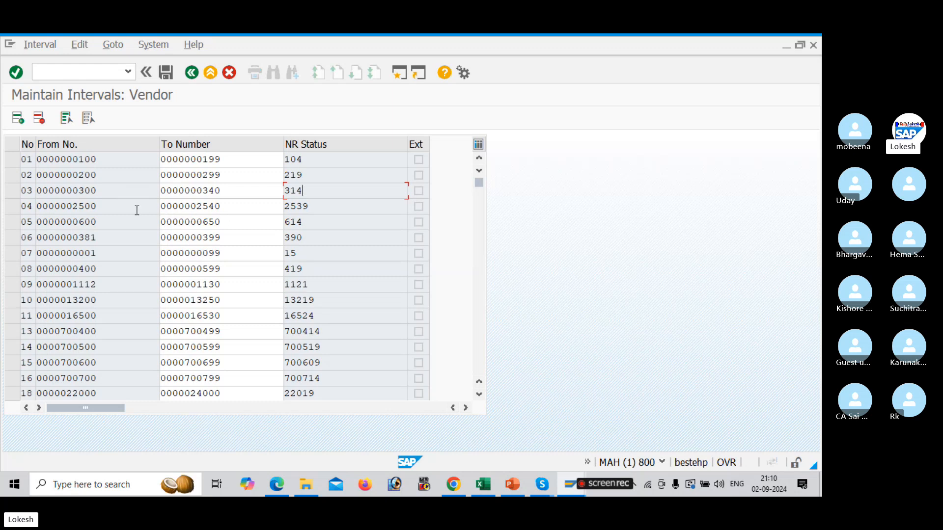
left_click(237, 209)
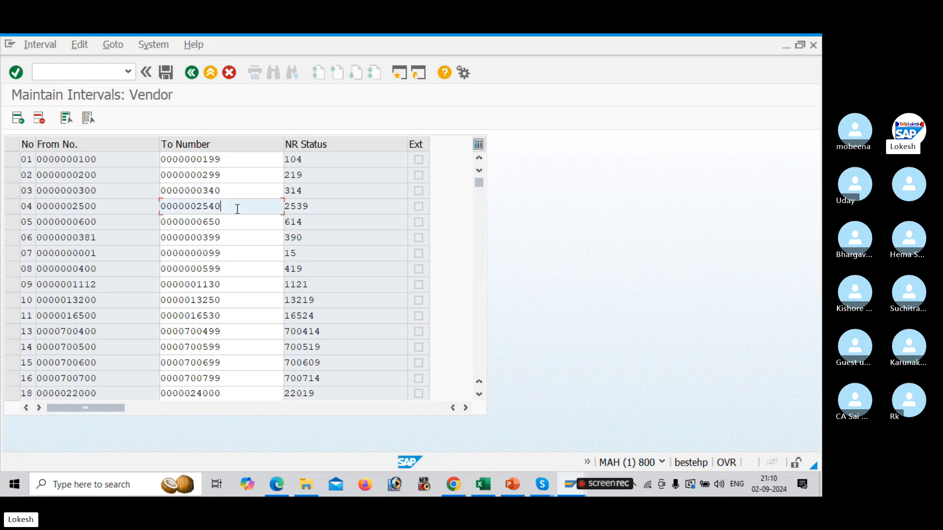
left_click(315, 207)
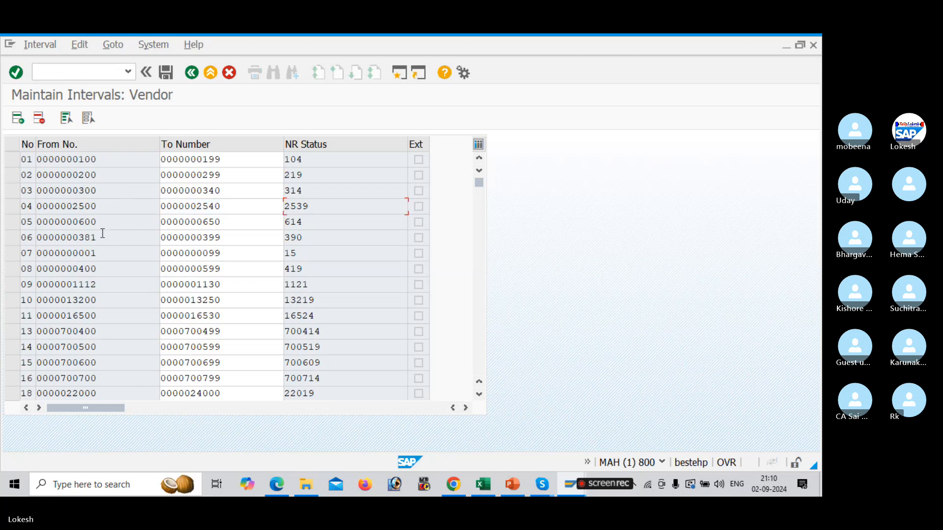
left_click(231, 220)
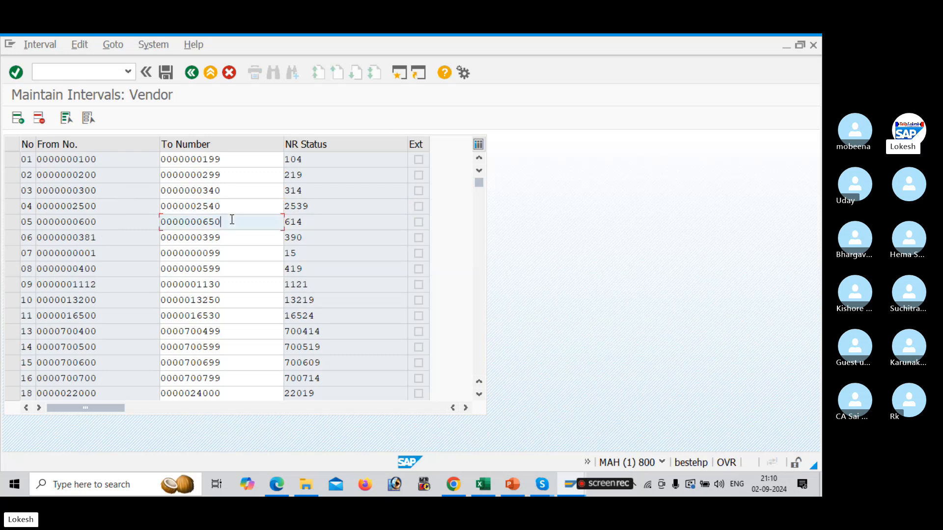
left_click(317, 221)
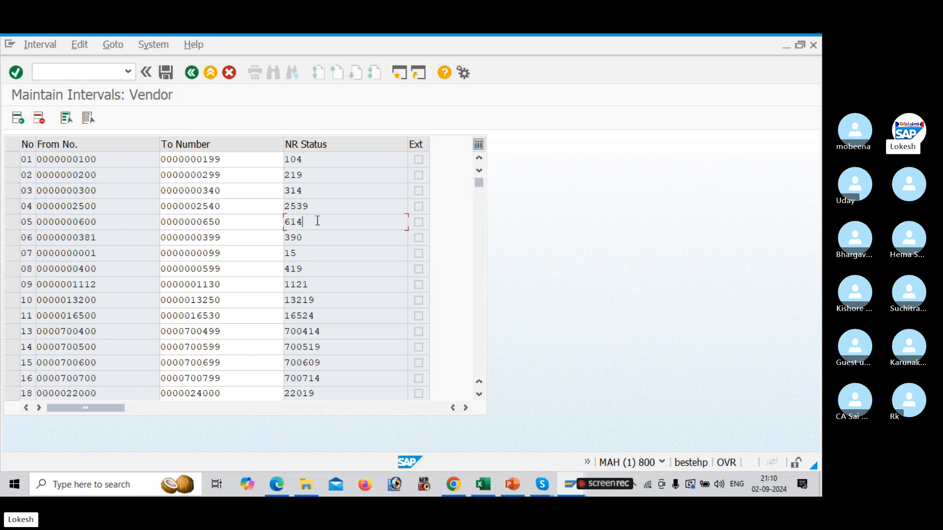
left_click(106, 254)
left_click(218, 254)
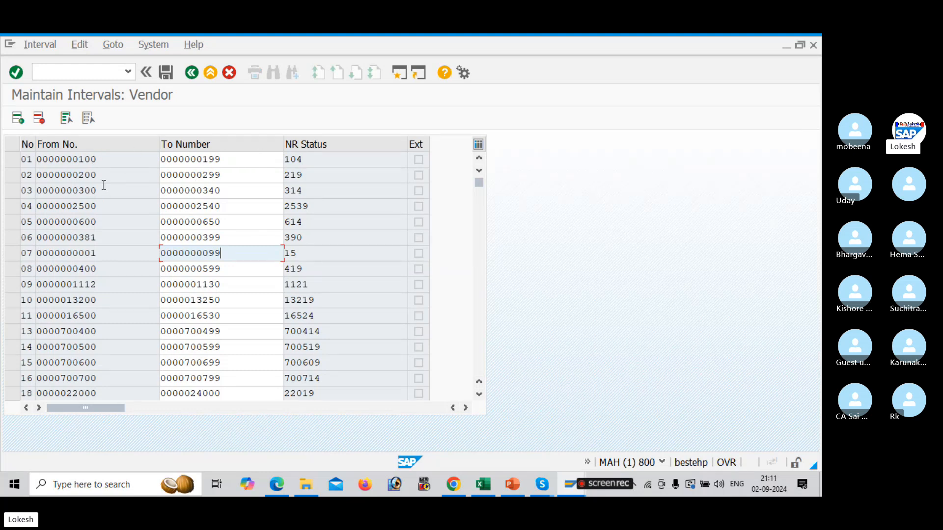
Check the number range assignment T code in the sheet and open OBAS in a new SAP session
key("alt+Tab")
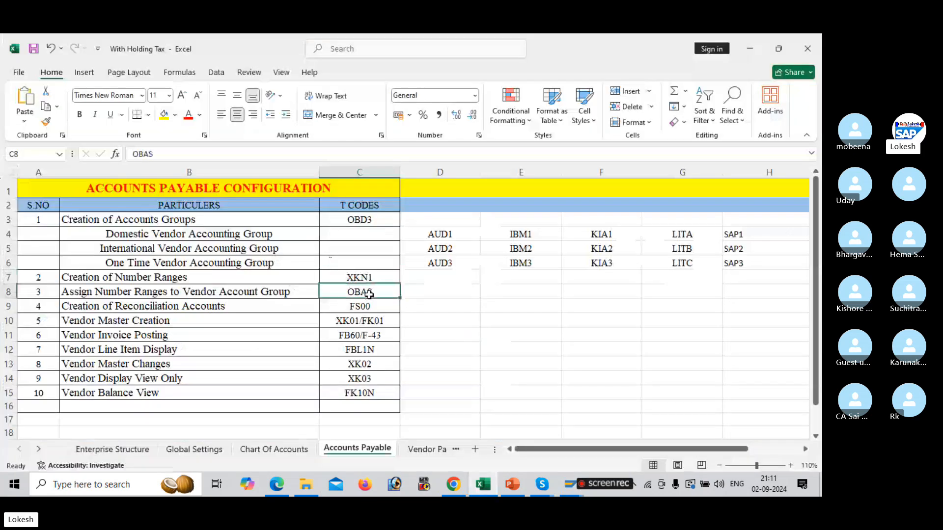
left_click(369, 295)
key("alt+Tab")
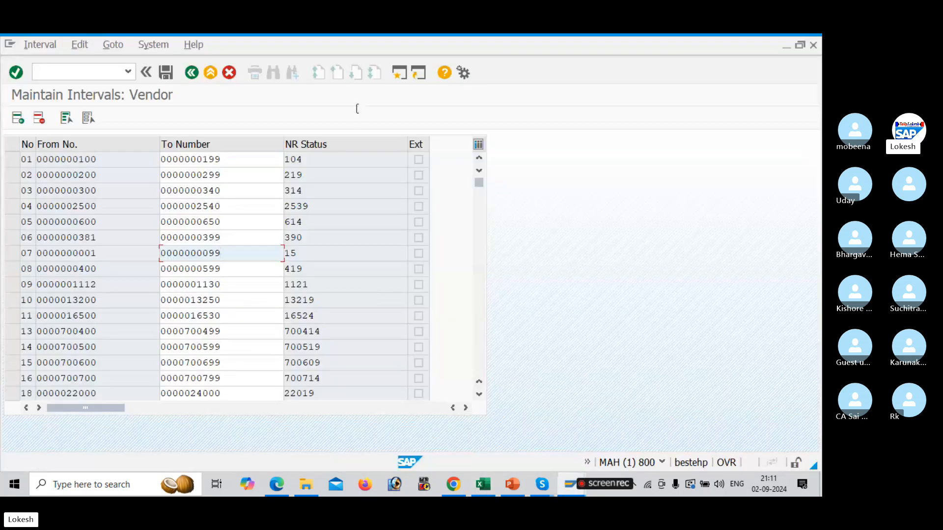
left_click(398, 74)
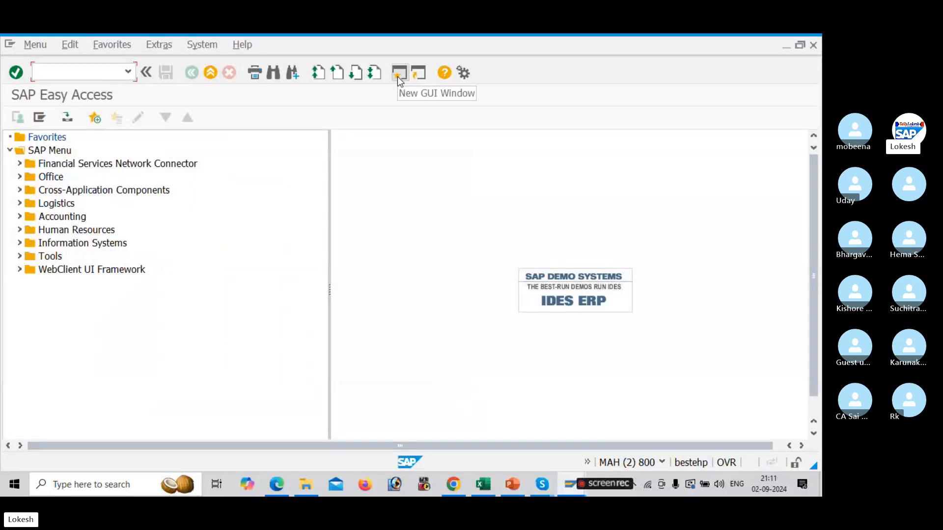
type("OBB")
key("BackSpace")
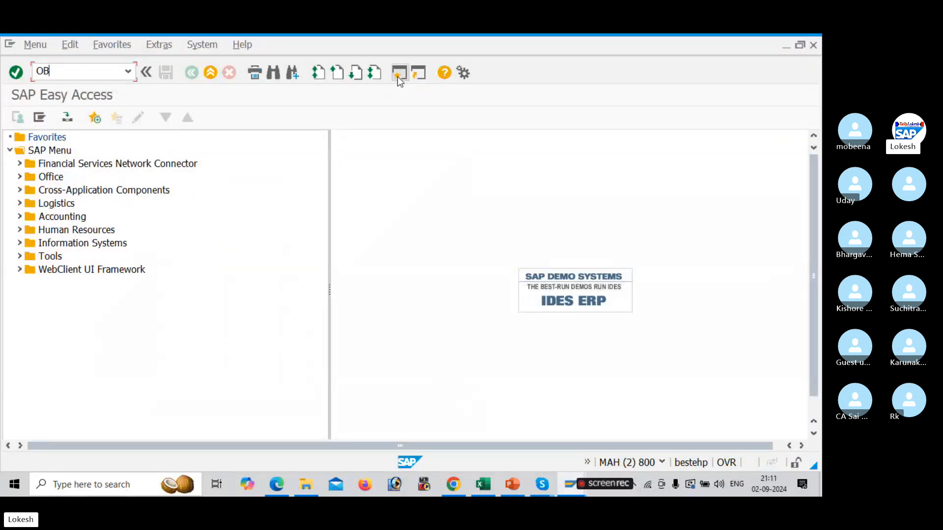
type("AS")
key("Return")
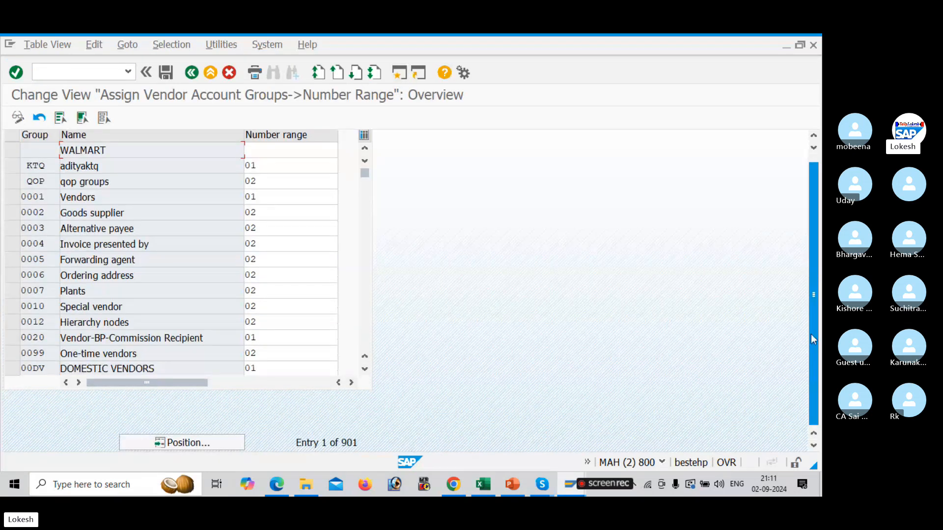
Assign number ranges 01, 02 and 03 to account groups AUD1, AUD2 and AUD3, then save to the customizing request
left_click(221, 445)
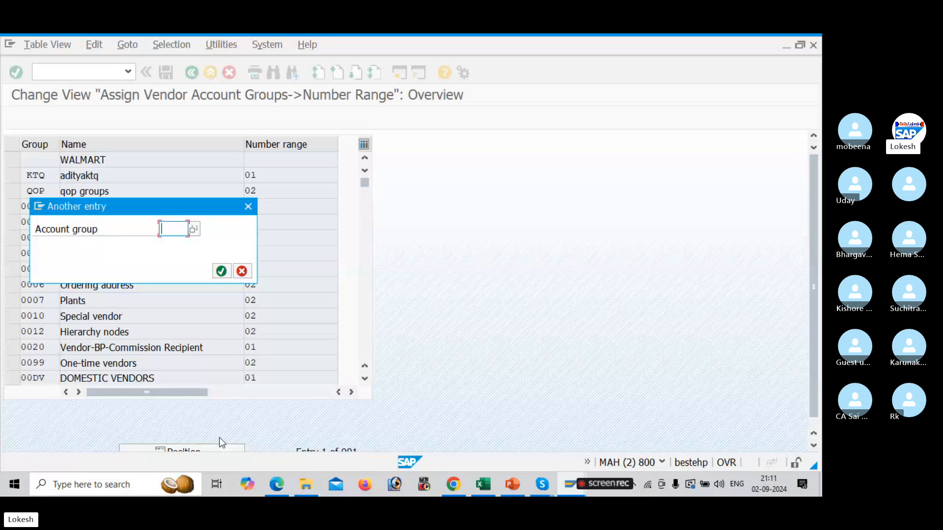
key("alt+Tab")
key("alt+Tab")
key("alt+Tab")
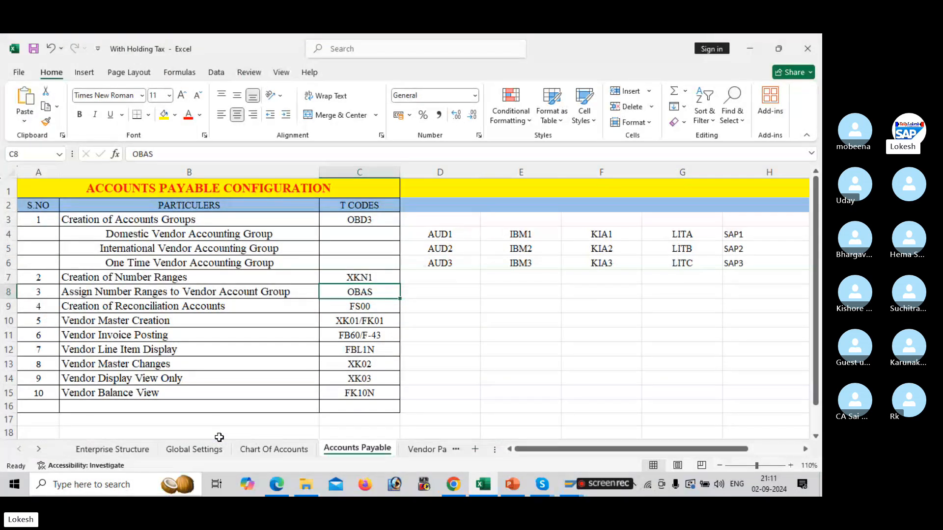
key("alt+Tab")
key("alt+Tab")
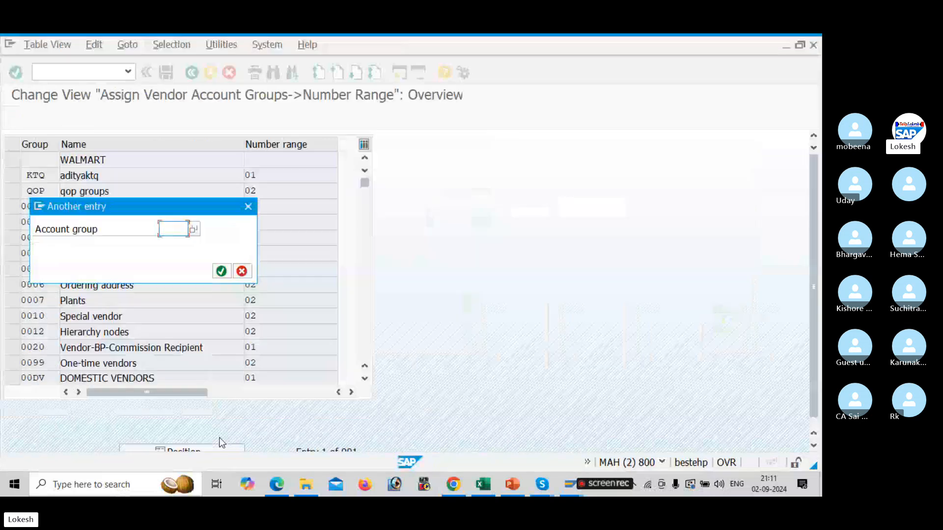
type("AUD")
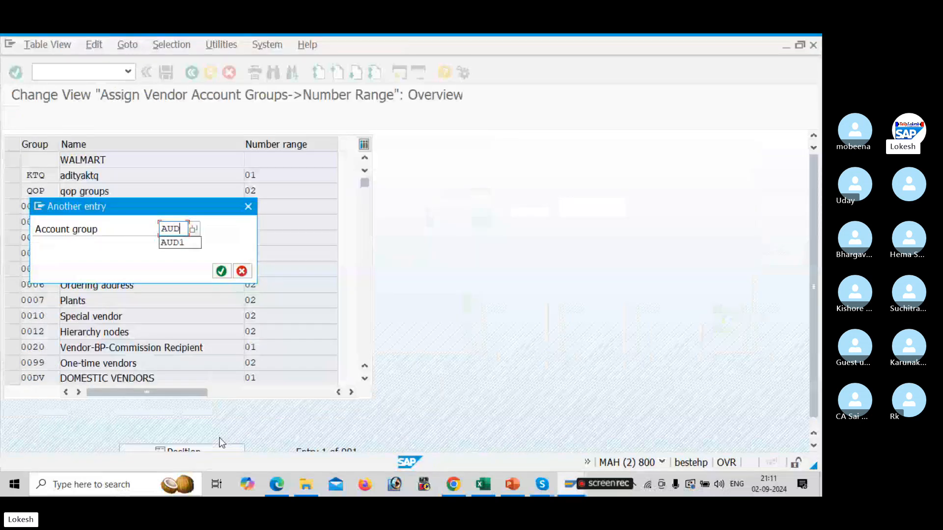
type("1")
key("Return")
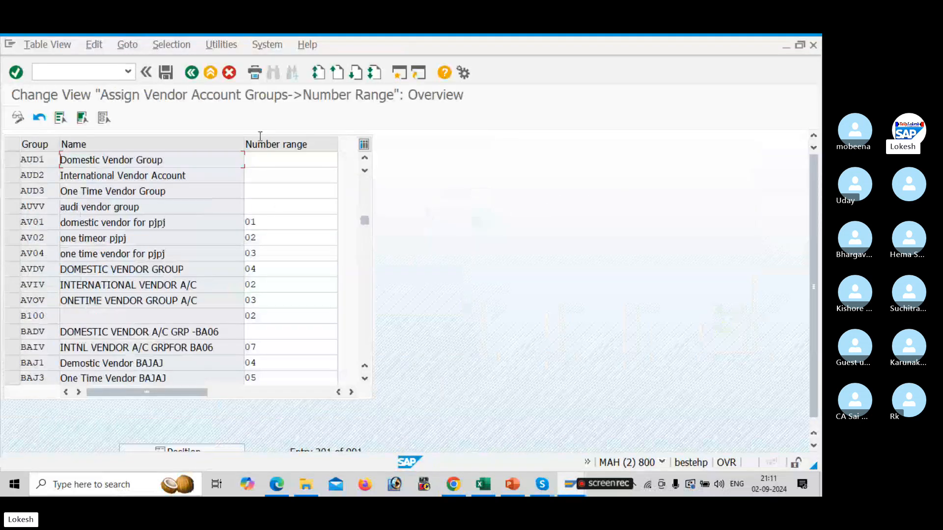
left_click(264, 156)
type("01")
key("Down")
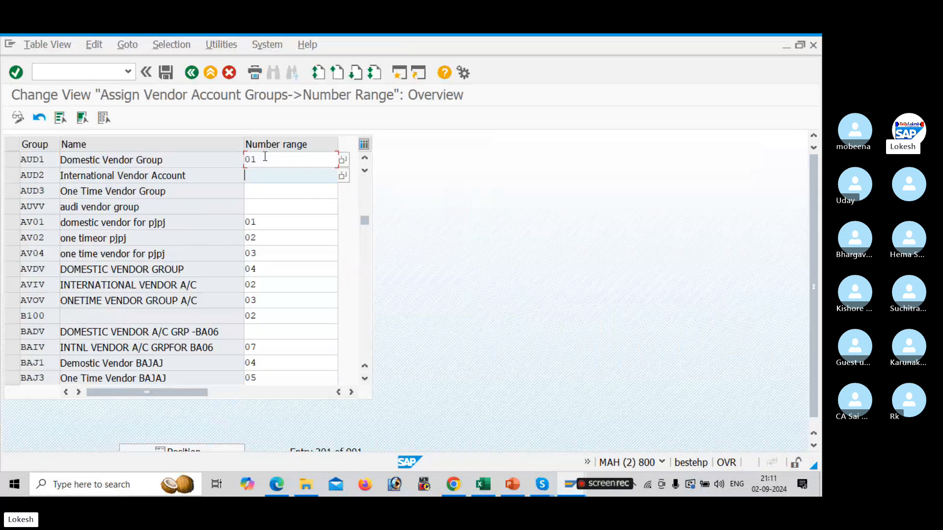
type("02")
key("Down")
type("03")
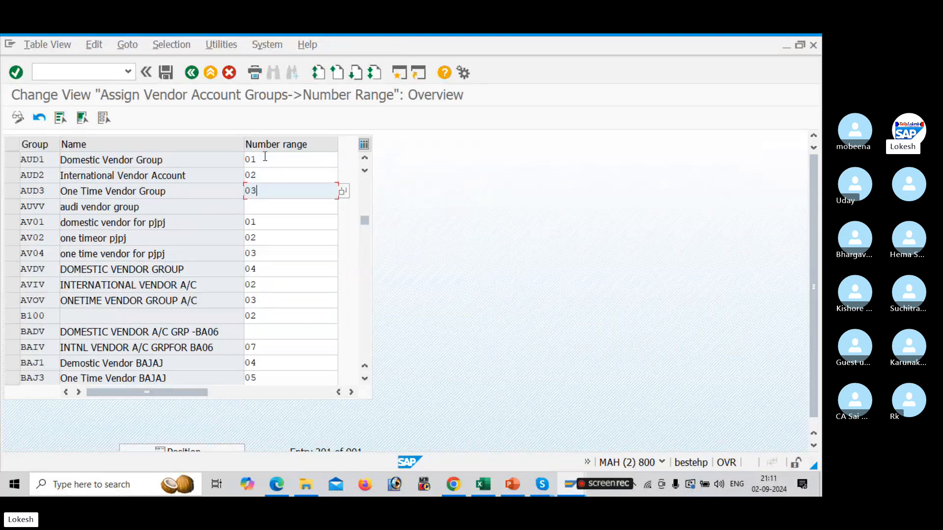
left_click(252, 205)
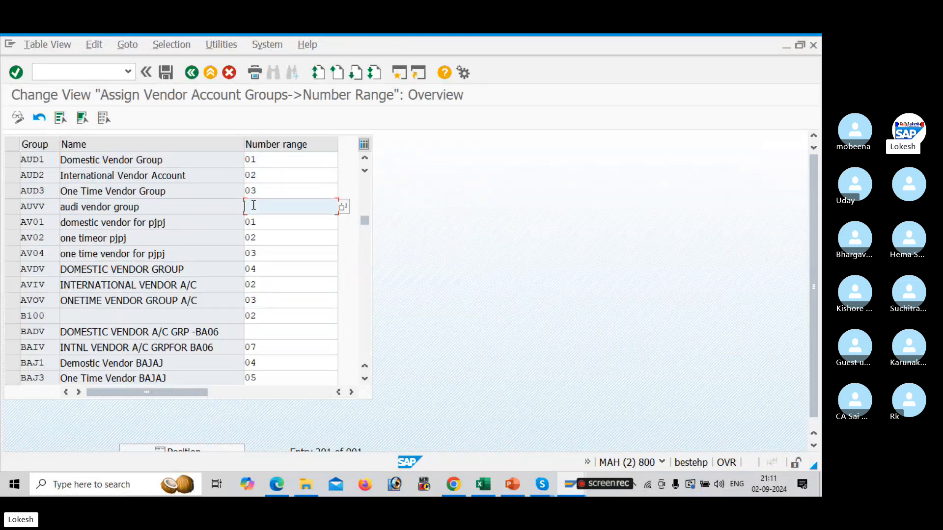
left_click(167, 74)
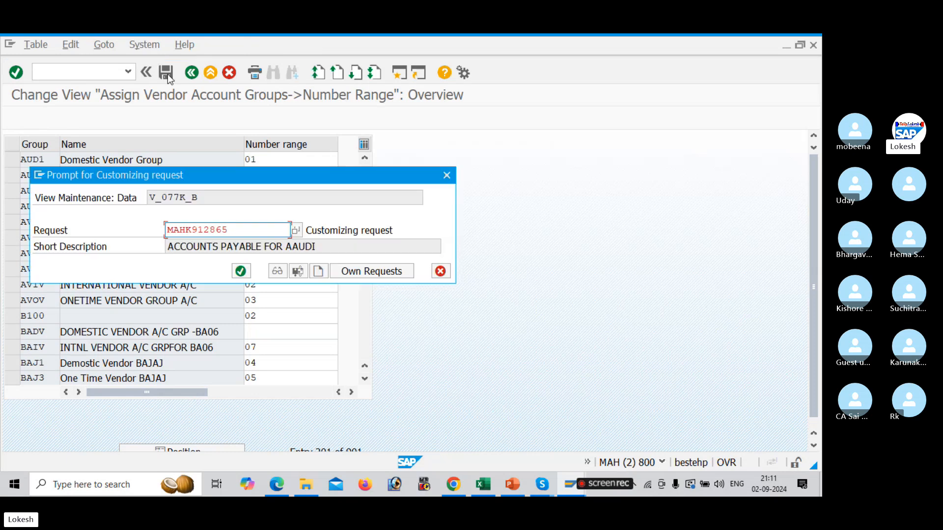
left_click(240, 271)
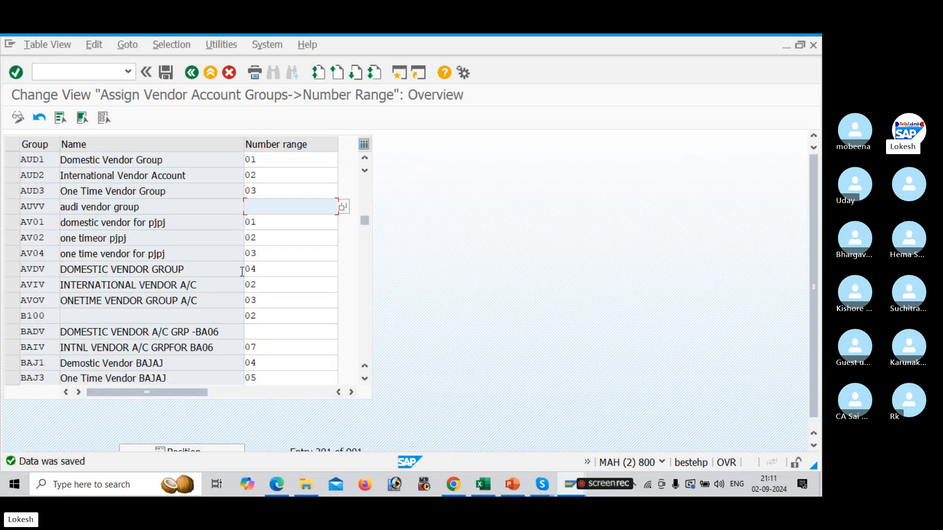
Check the reconciliation accounts T code in the sheet and review the GL account table in the configuration PDF
key("alt+Tab")
key("alt+Tab")
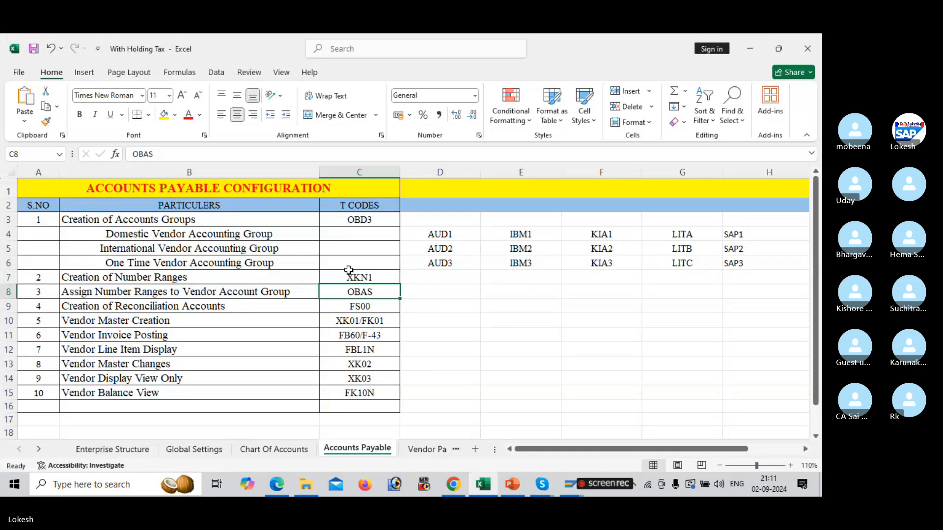
left_click(379, 310)
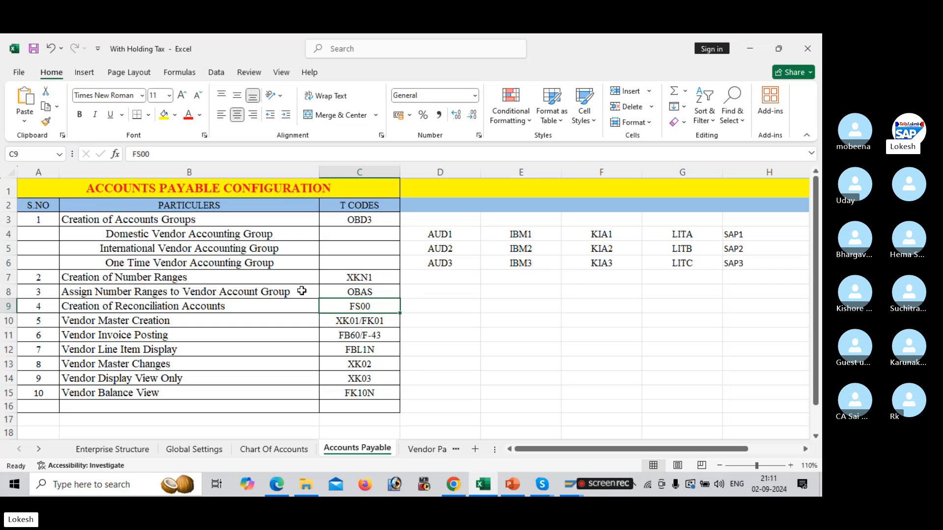
key("alt+Tab")
key("alt+Tab")
key("alt+Tab")
key("alt+Tab")
key("alt+Tab")
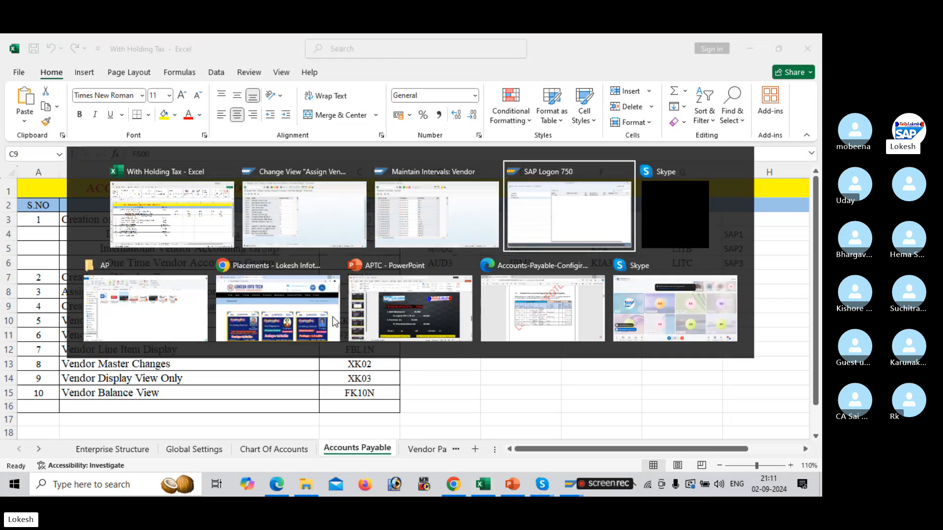
key("alt+Tab")
key("alt+Tab")
key("alt+Tab")
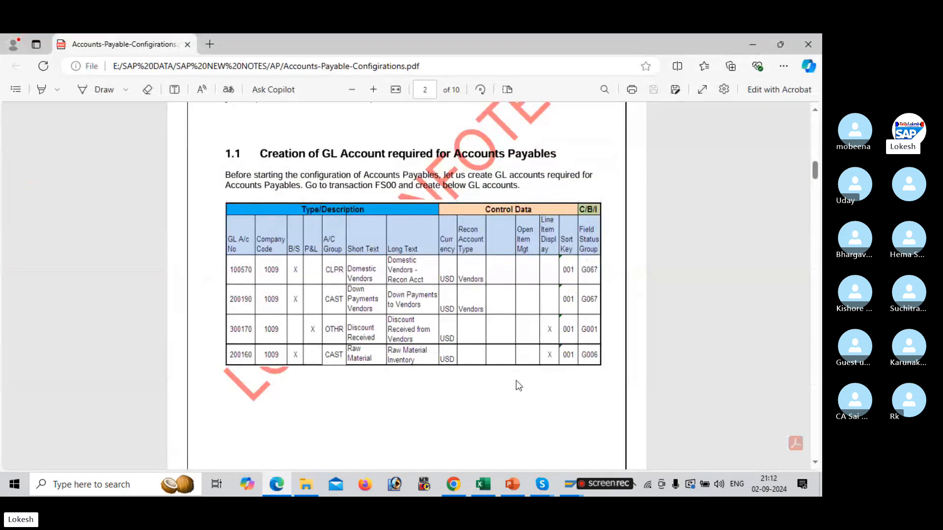
left_click(571, 485)
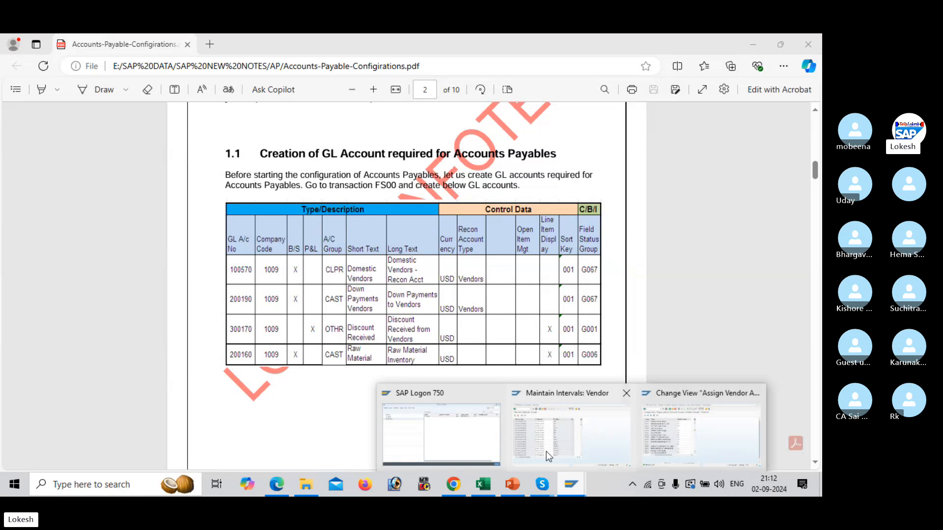
left_click(597, 426)
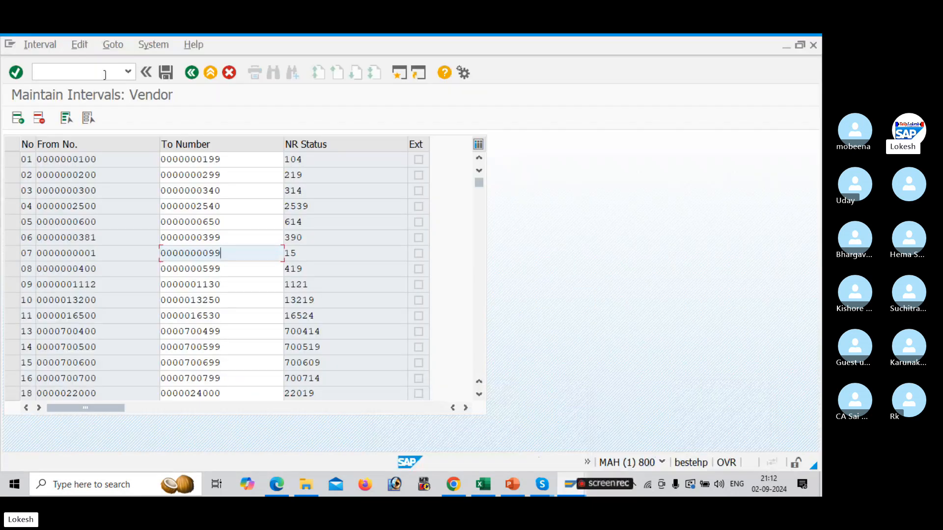
Open FS00 in a new SAP session to edit G/L accounts centrally
left_click(399, 75)
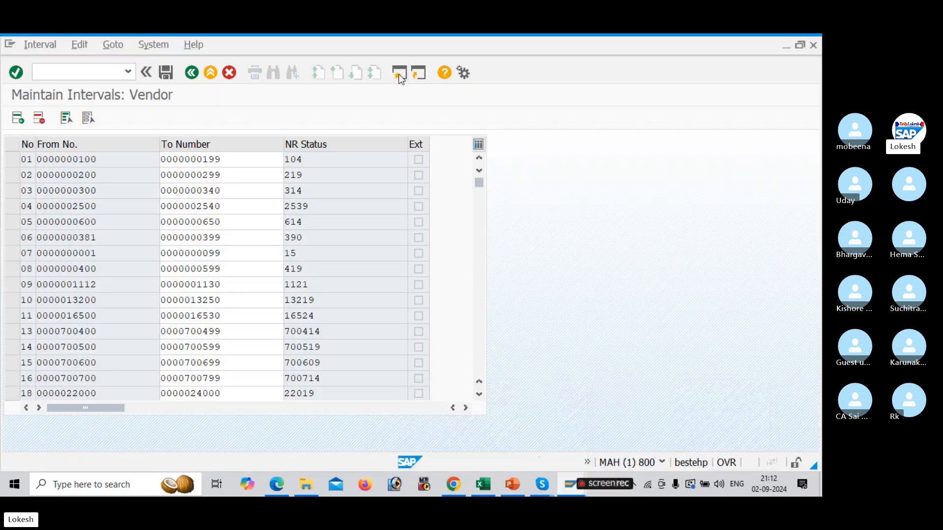
type("fs")
key("BackSpace")
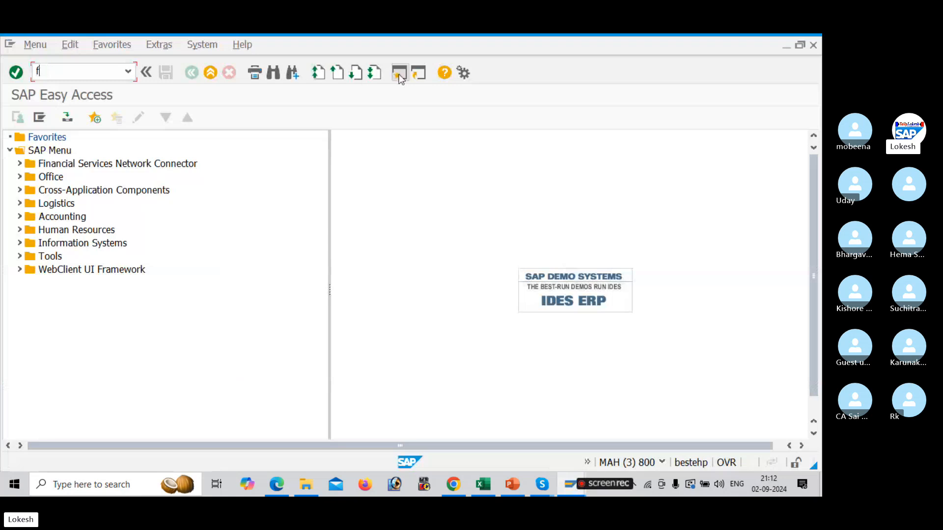
key("BackSpace")
type("FS00")
key("Return")
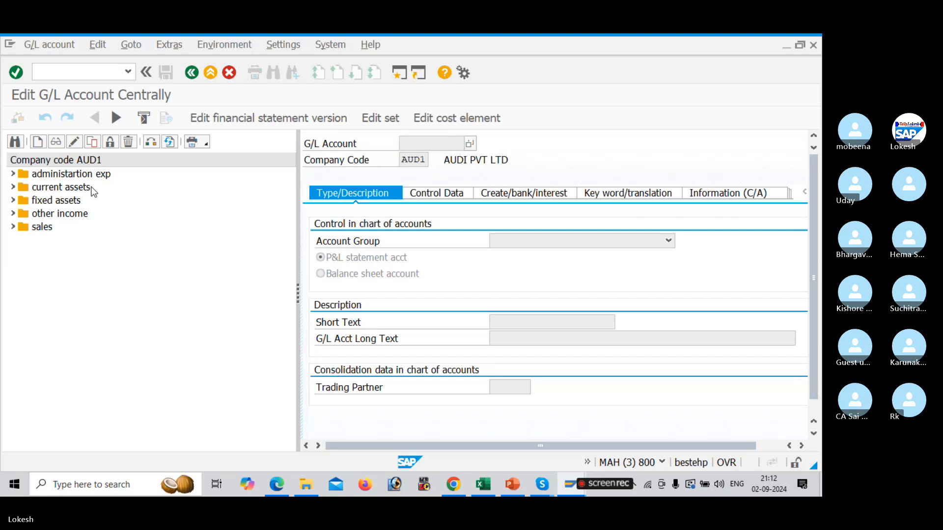
key("alt+Tab")
key("alt+Tab")
key("alt+Tab")
key("alt+Tab")
key("alt+Tab")
key("alt+Tab")
key("alt+Tab")
key("alt+Tab")
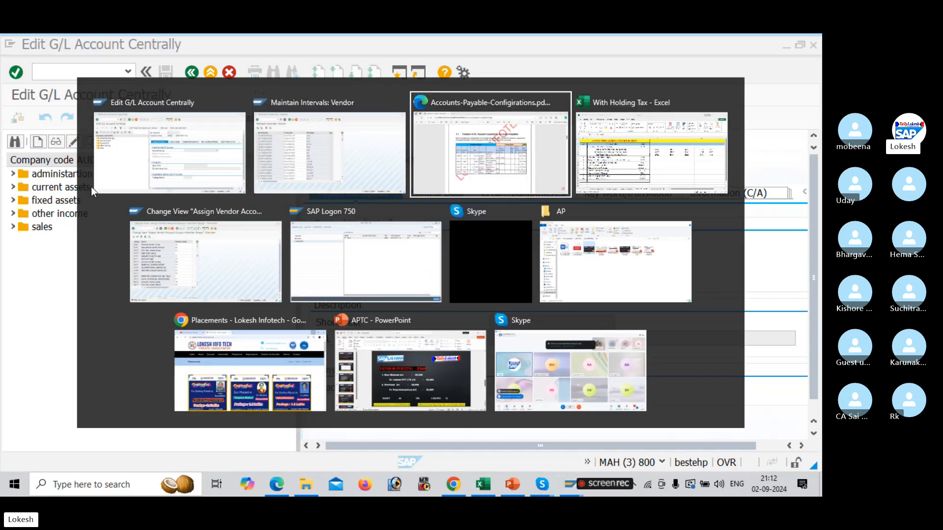
key("alt+Tab")
key("alt+Tab")
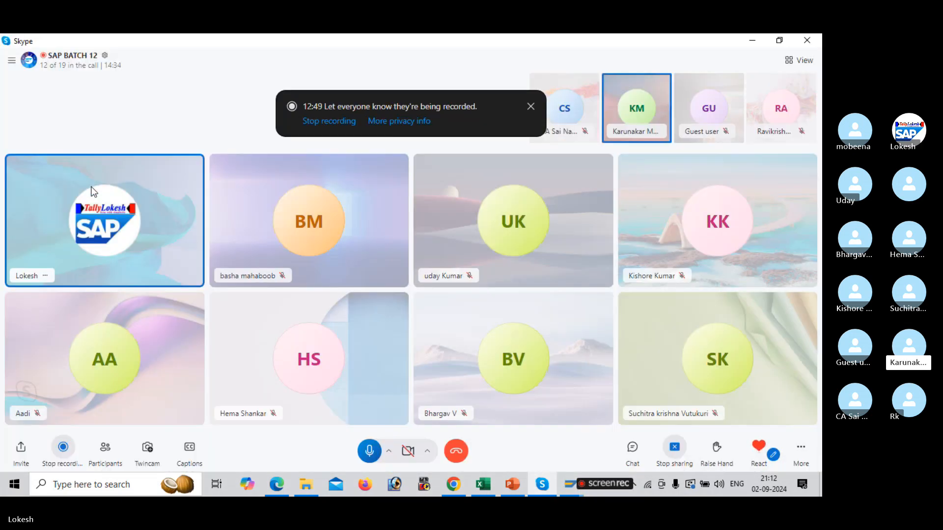
key("alt+Tab")
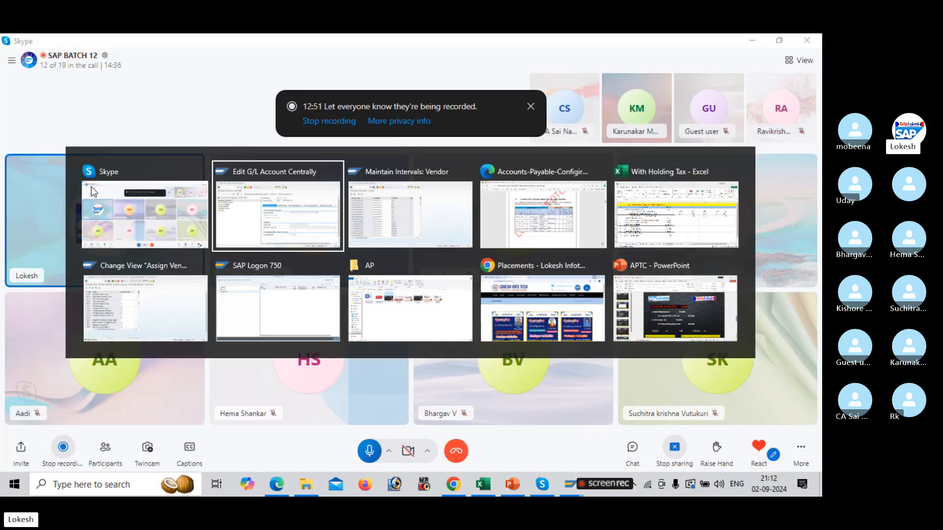
key("alt+Tab")
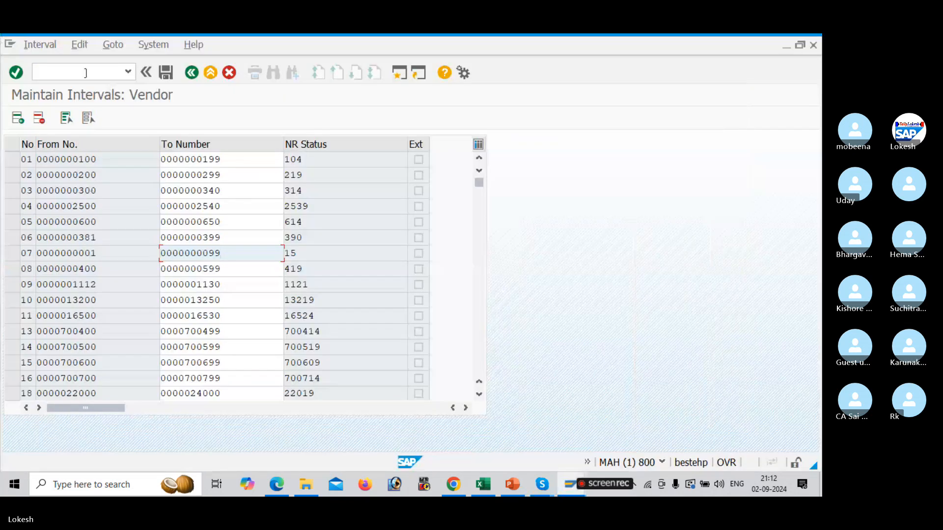
Open transaction OBD4 in a new session to view the G/L account groups
left_click(395, 71)
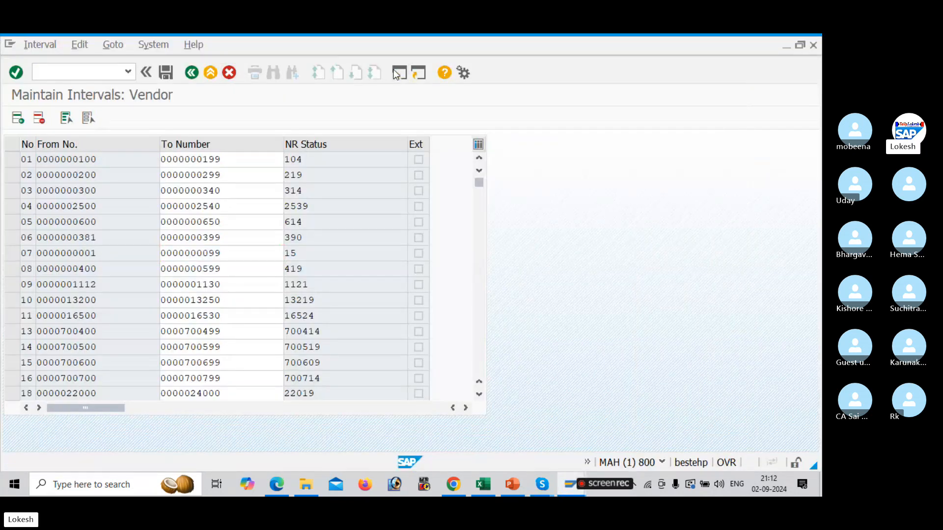
type("O")
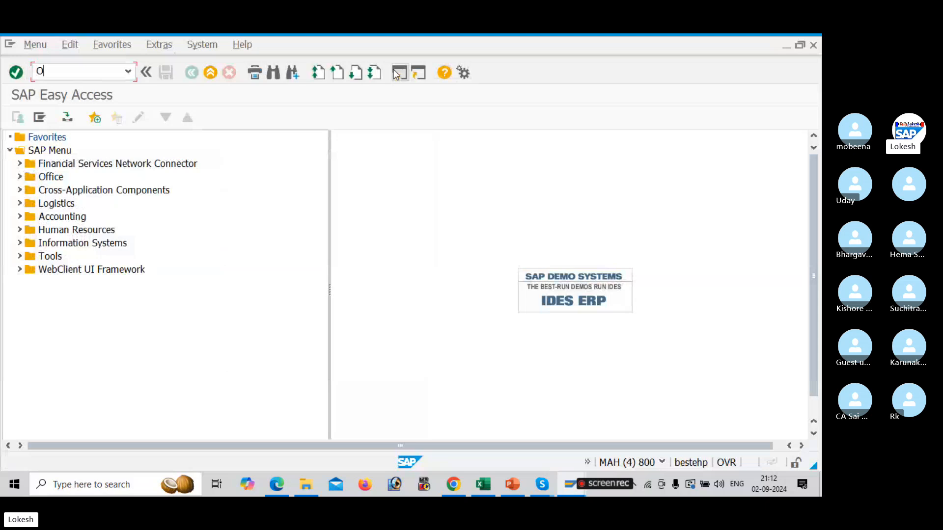
type("BD4")
key("Return")
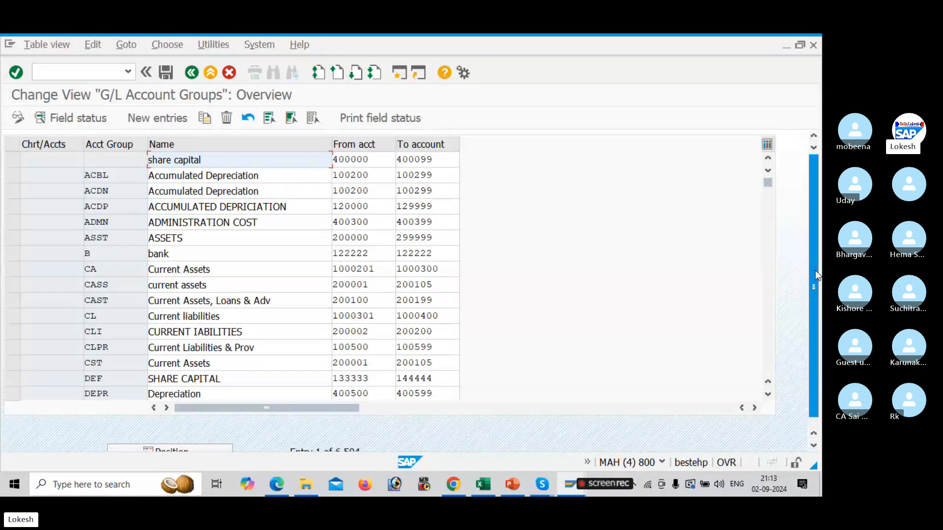
Position the account group list at chart of accounts AUD1 and review its groups' account number ranges
left_click_drag(815, 273, 816, 349)
left_click(206, 441)
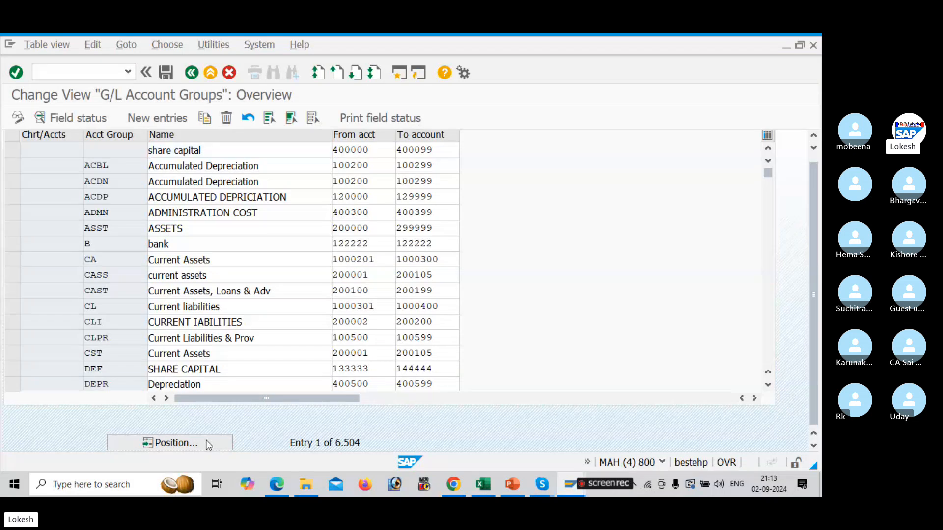
type("AUD1")
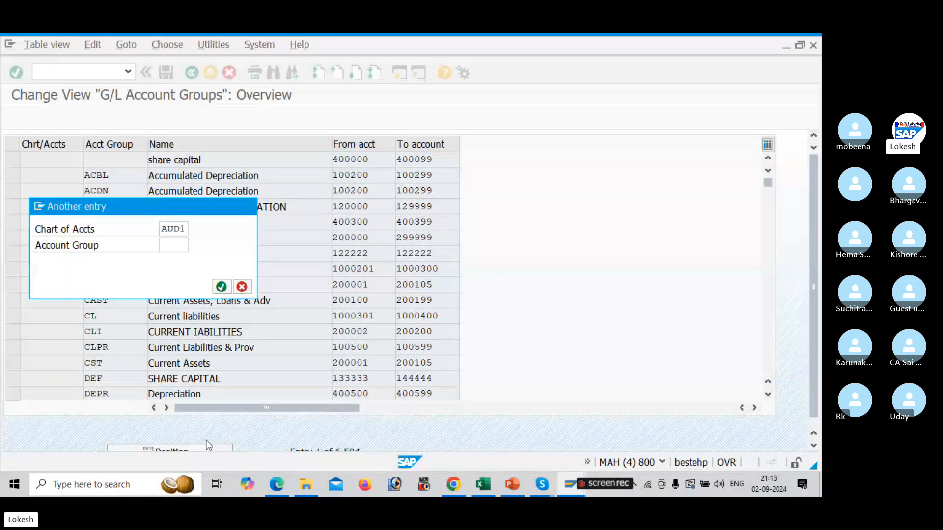
key("Return")
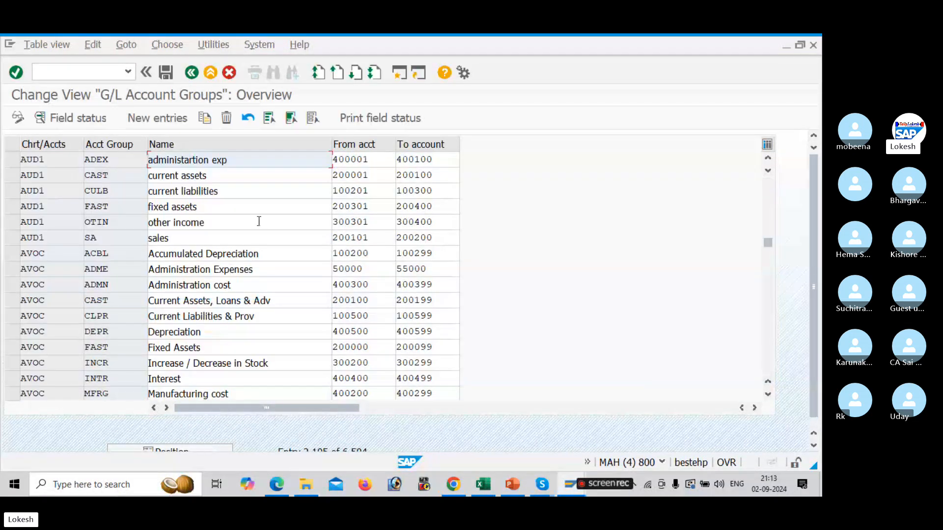
left_click(239, 196)
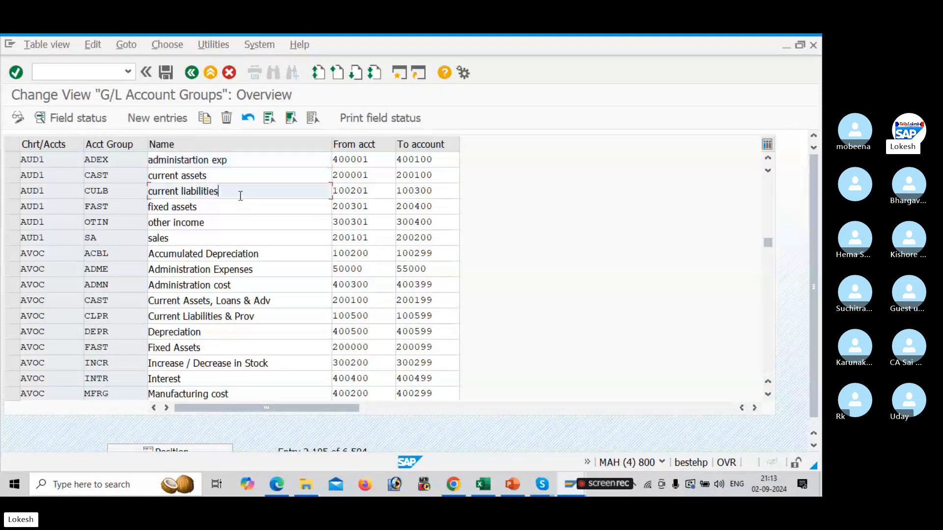
left_click(369, 190)
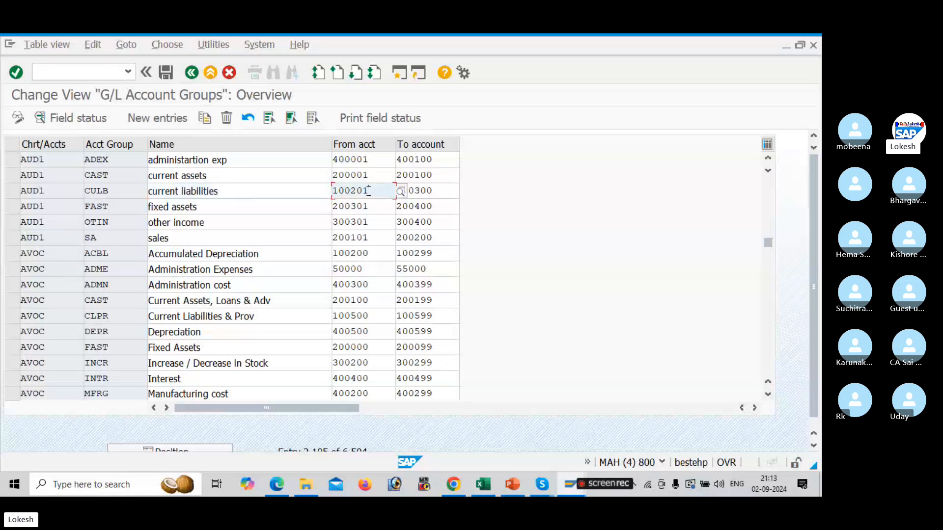
Copy G/L account 400004 under administration exp in company code AUD1 to create new account 400005
key("alt+Tab")
key("alt+Tab")
key("alt+Tab")
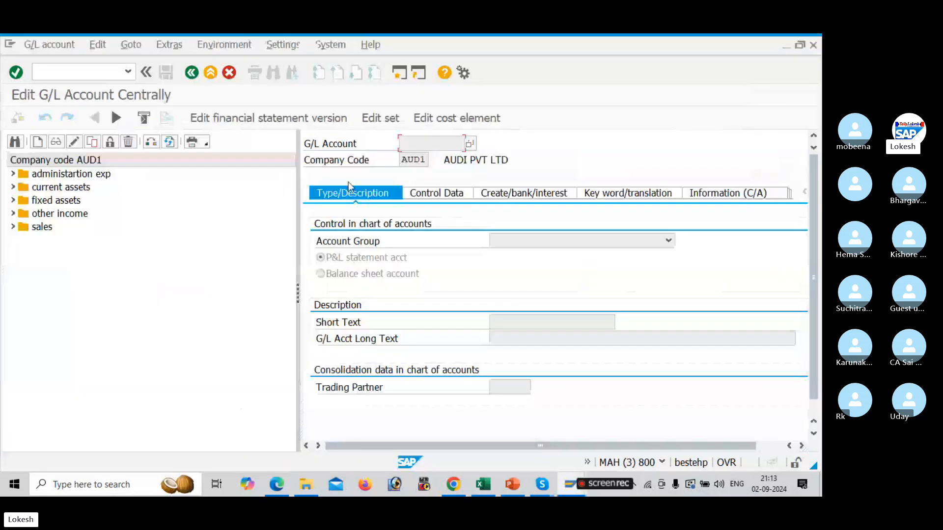
double_click(24, 175)
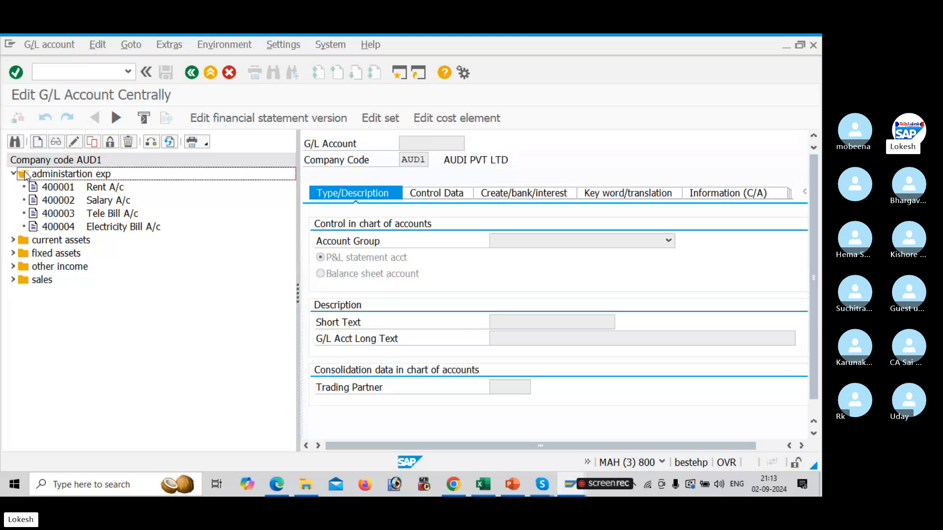
left_click(78, 228)
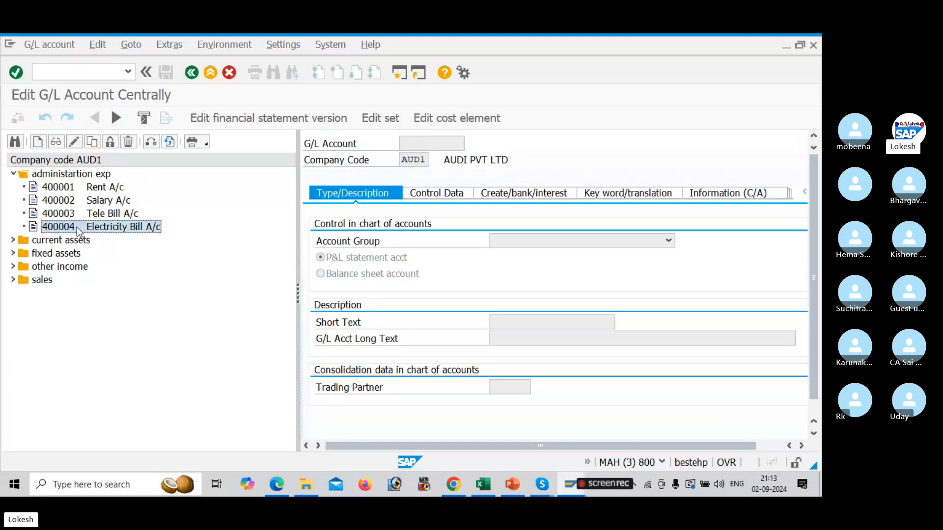
right_click(77, 229)
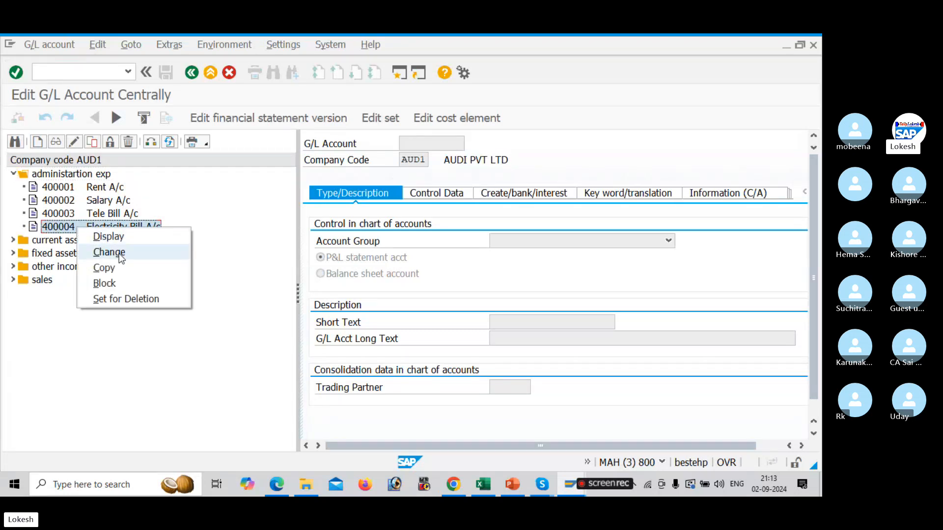
left_click(128, 267)
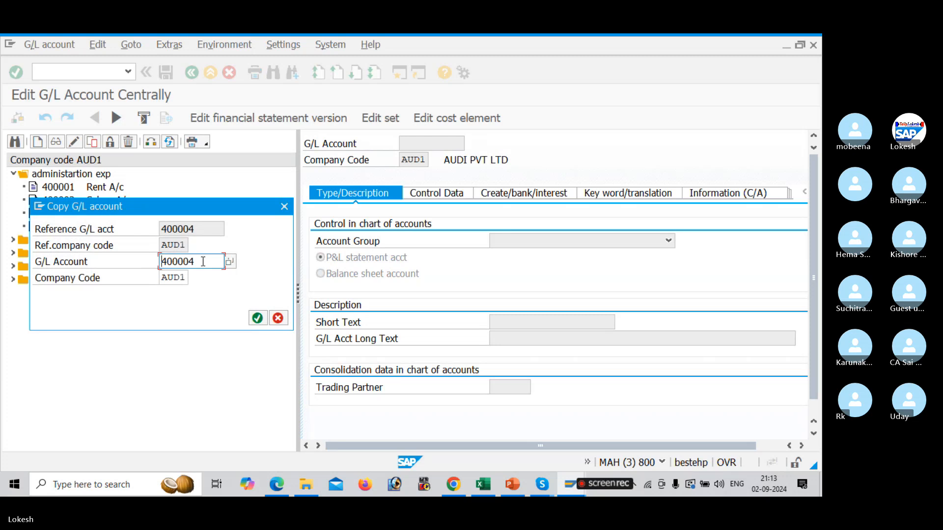
left_click(203, 261)
key("BackSpace")
type("5")
key("Return")
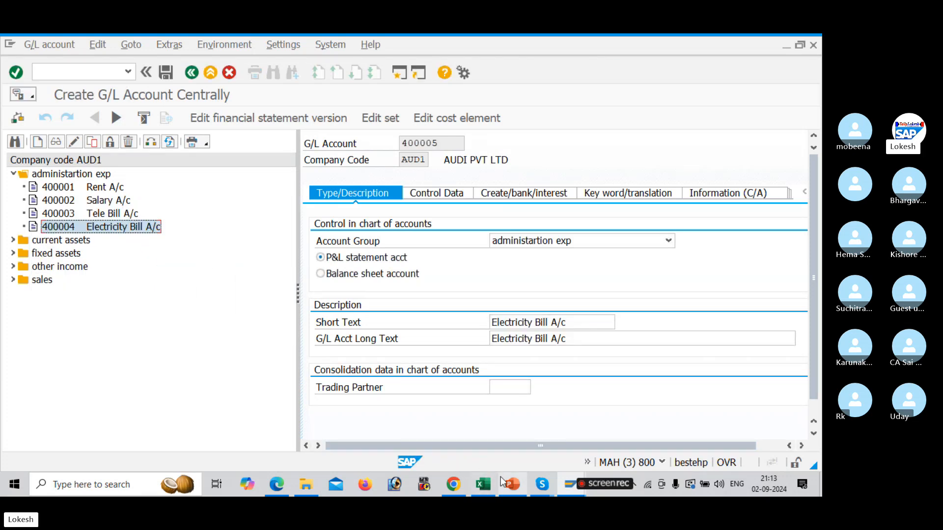
Check the vendor posting FB60 example slide in the PowerPoint presentation
mouse_move(512, 483)
left_click(520, 435)
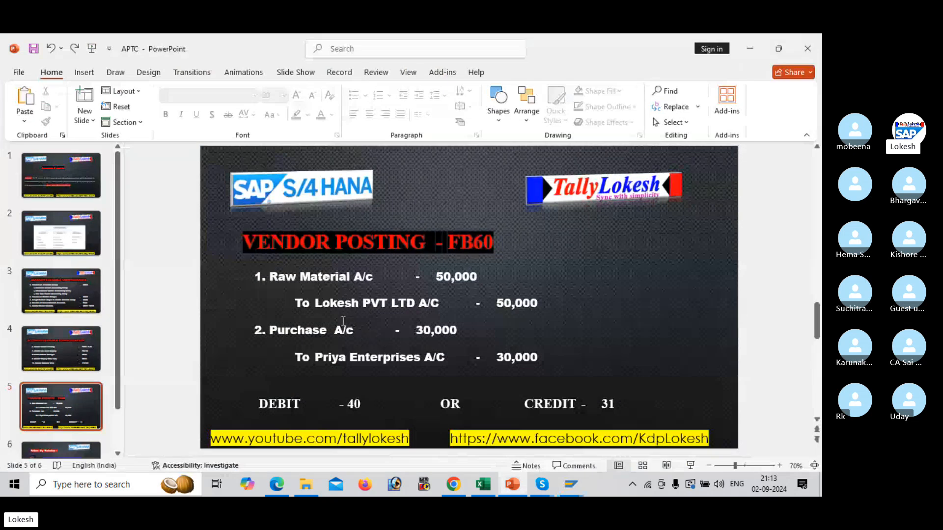
left_click(287, 335)
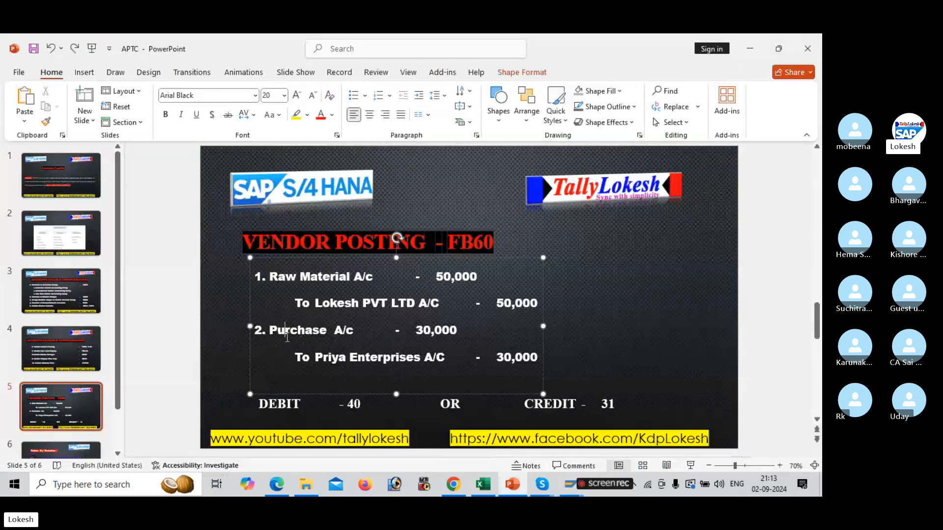
key("alt+Tab")
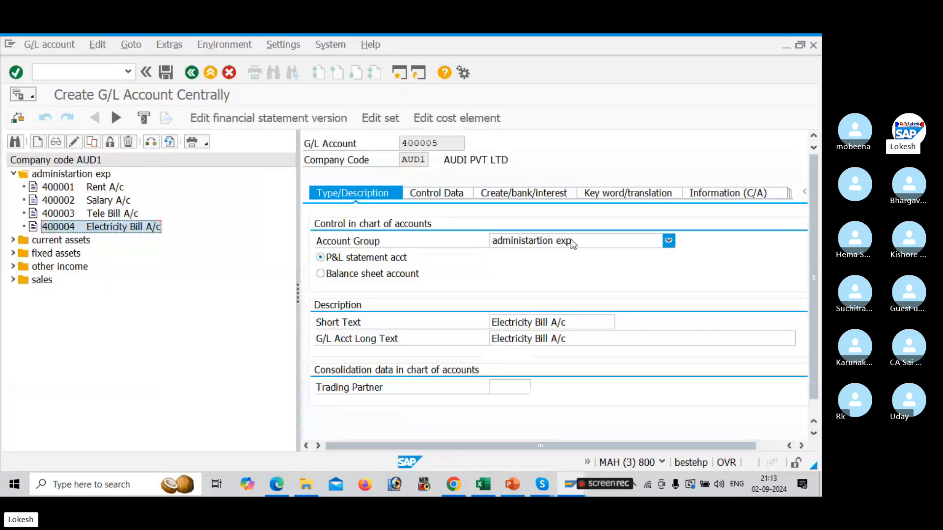
Set the short text and long text of account 400005 to Purchase A/c
left_click(573, 323)
key("BackSpace")
key("BackSpace")
key("BackSpace")
key("BackSpace")
key("BackSpace")
key("BackSpace")
key("BackSpace")
key("BackSpace")
key("BackSpace")
key("BackSpace")
key("BackSpace")
key("BackSpace")
key("BackSpace")
key("BackSpace")
key("BackSpace")
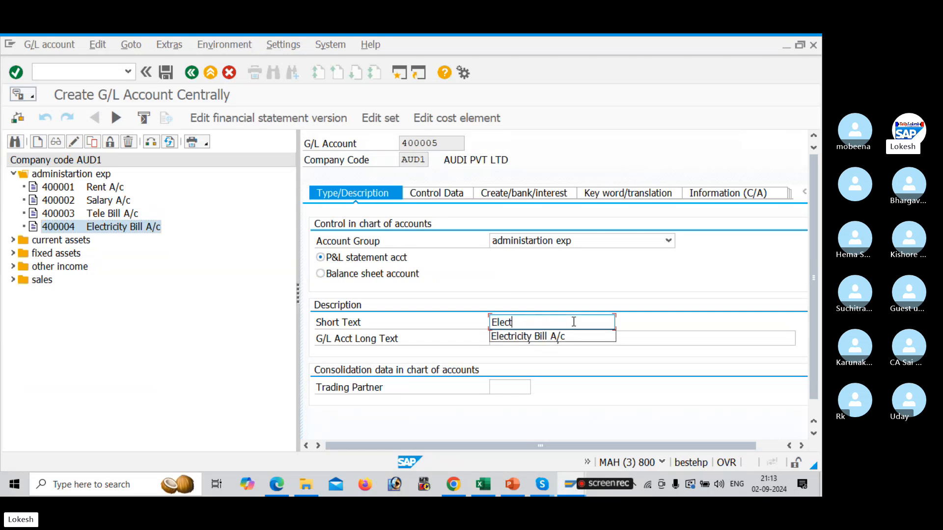
key("BackSpace")
key("BackSpace")
type("P")
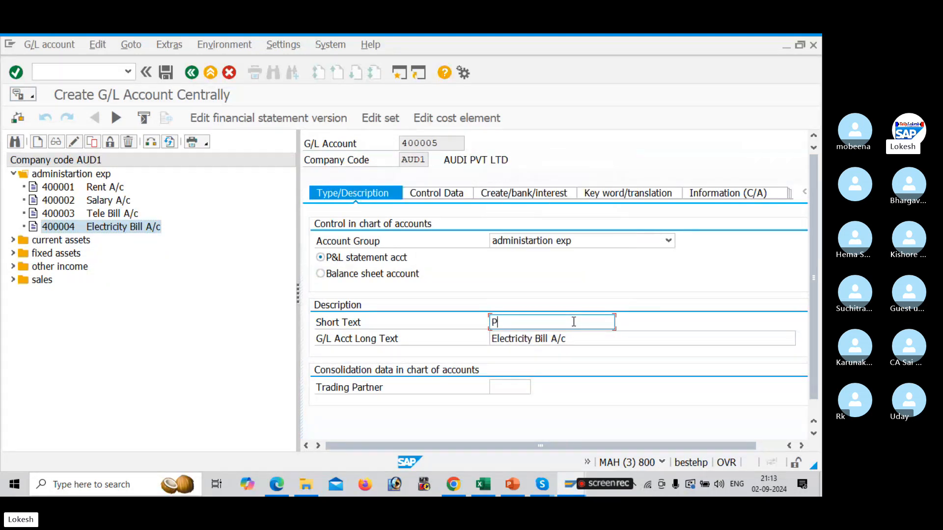
type("urchase ")
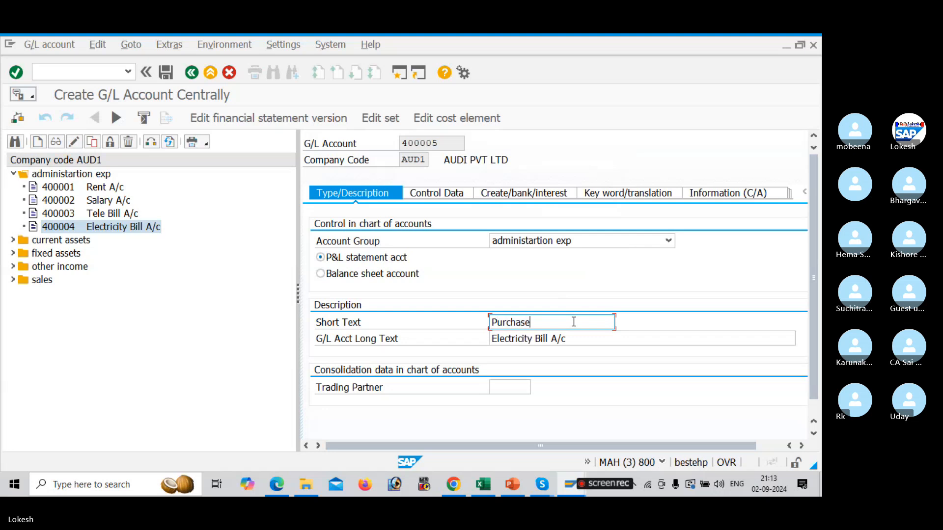
type("A/c")
left_click_drag(558, 322, 453, 321)
key("ctrl+c")
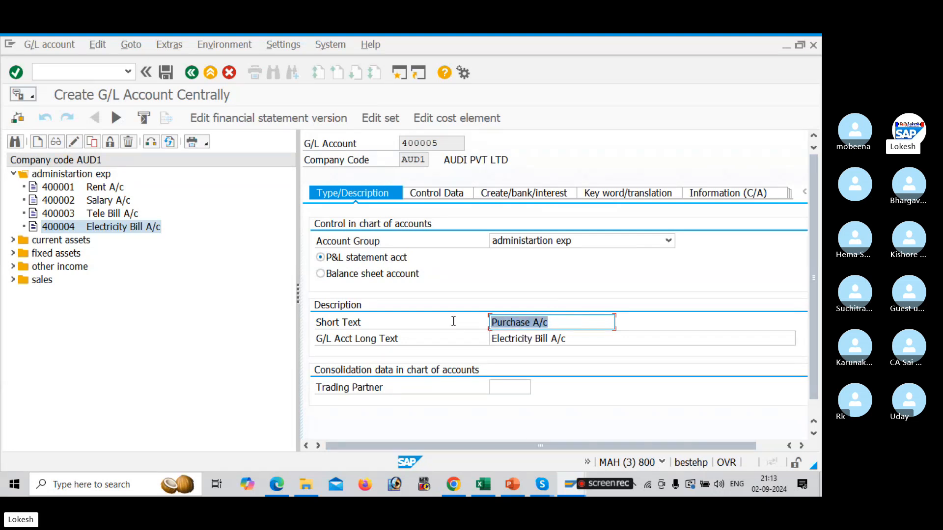
left_click_drag(570, 339, 432, 324)
key("ctrl+v")
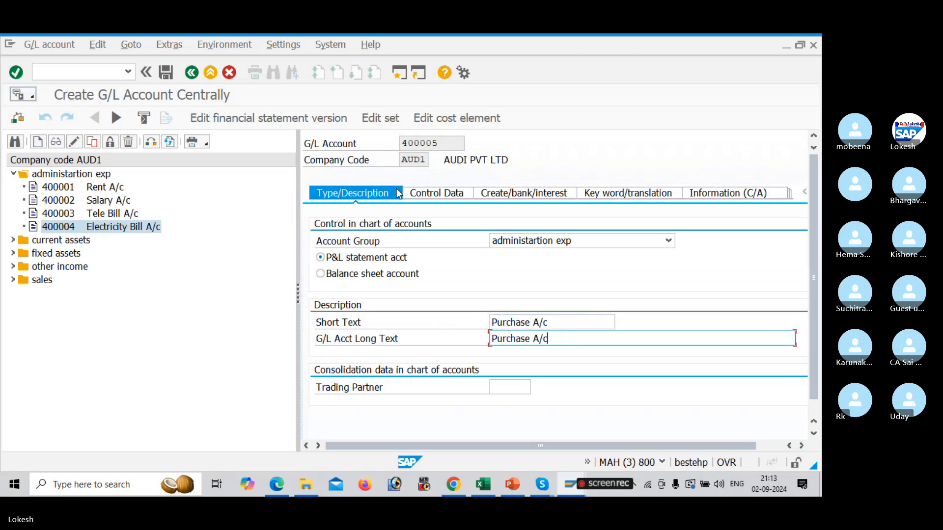
Review the account's control data and document creation tabs, then save the new Purchase A/c account
left_click(420, 194)
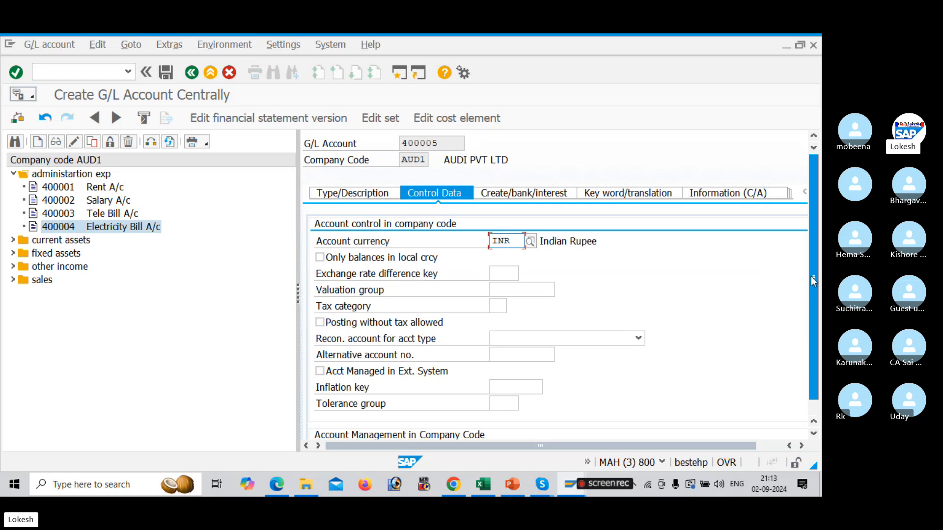
scroll(813, 281, "down", 1)
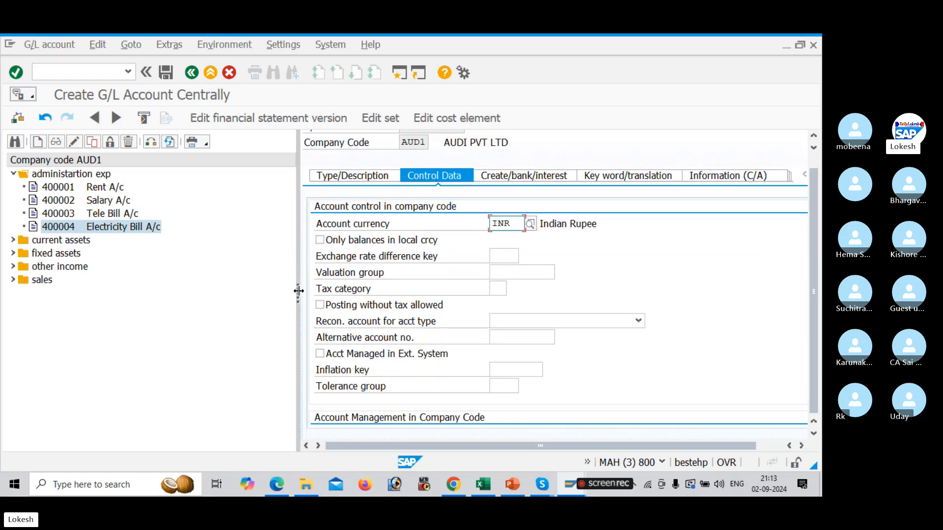
left_click_drag(298, 280, 233, 285)
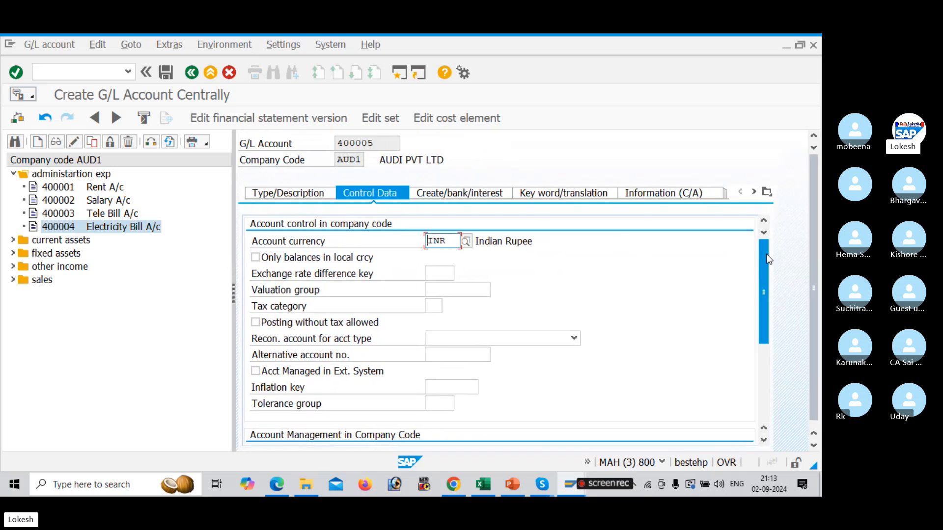
left_click_drag(765, 254, 780, 339)
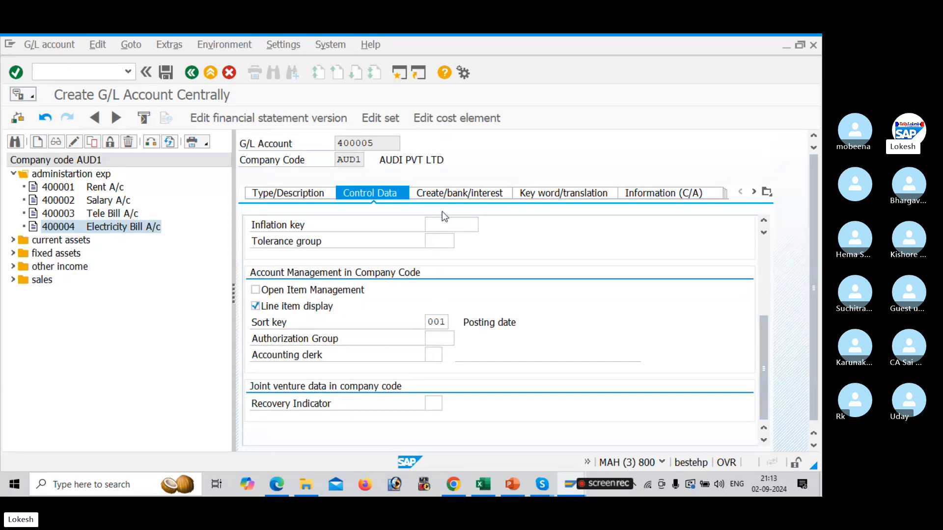
left_click(459, 194)
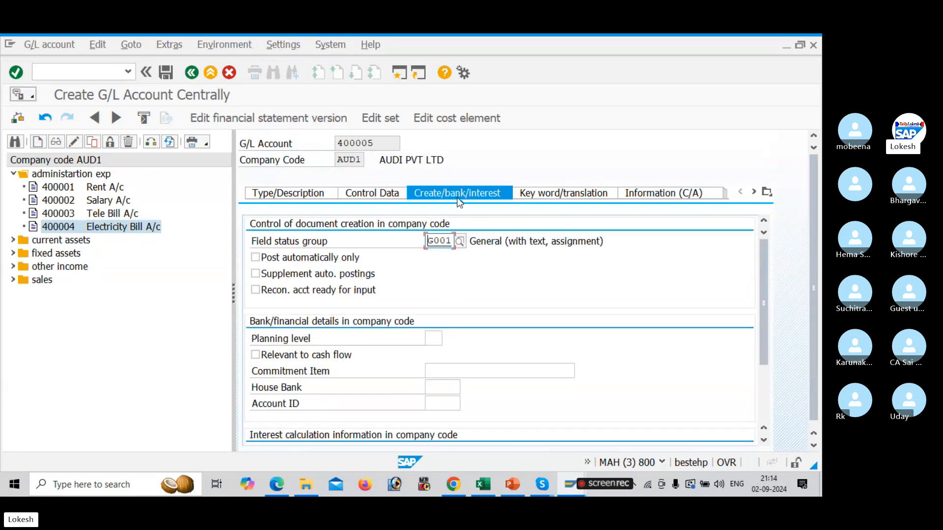
left_click(301, 197)
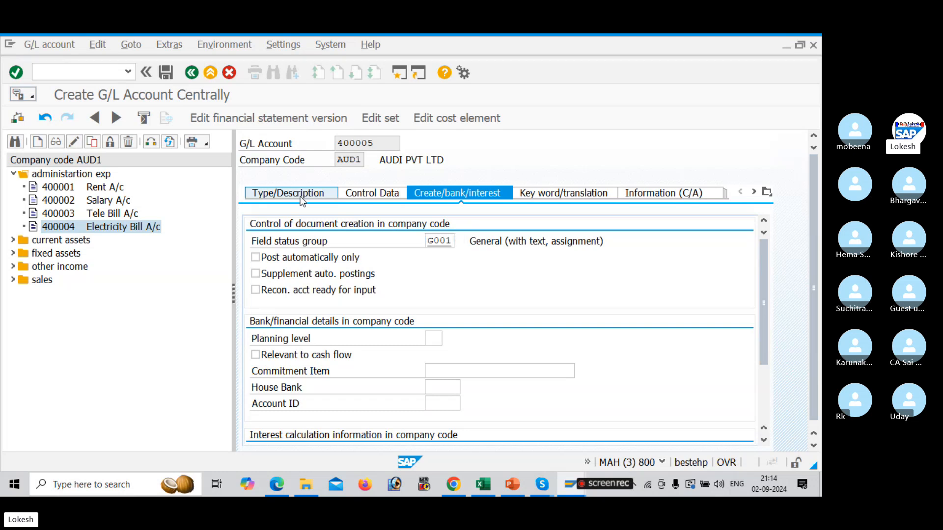
left_click(166, 73)
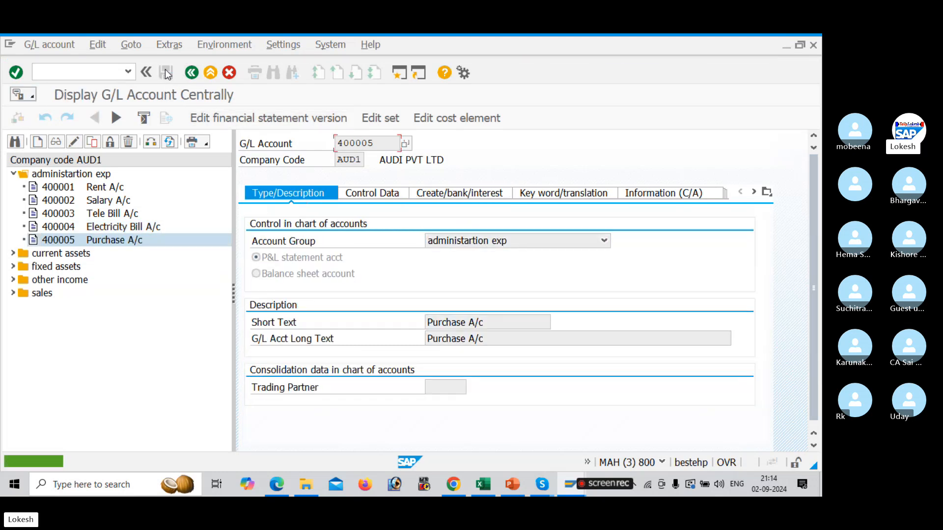
Copy G/L account 200003 ICICI Bank under current assets to create new account 200004
left_click(13, 173)
left_click(14, 187)
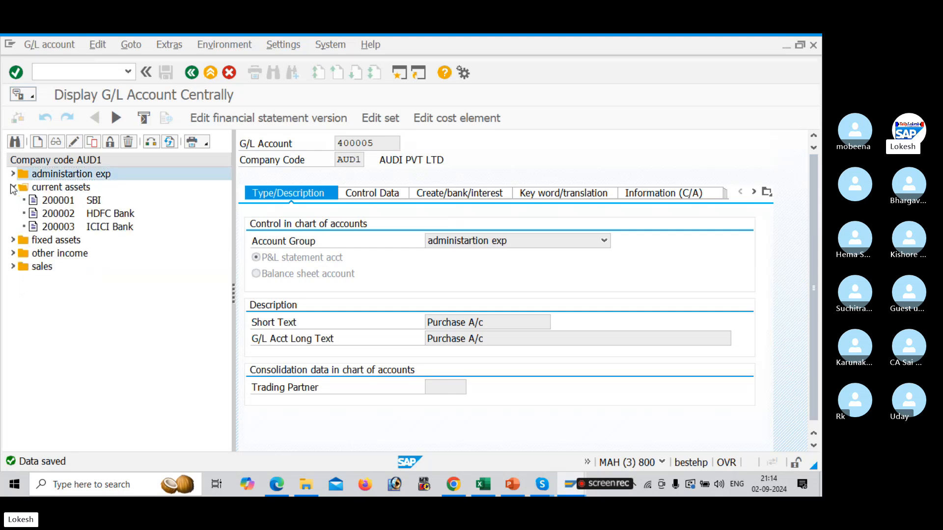
left_click(68, 229)
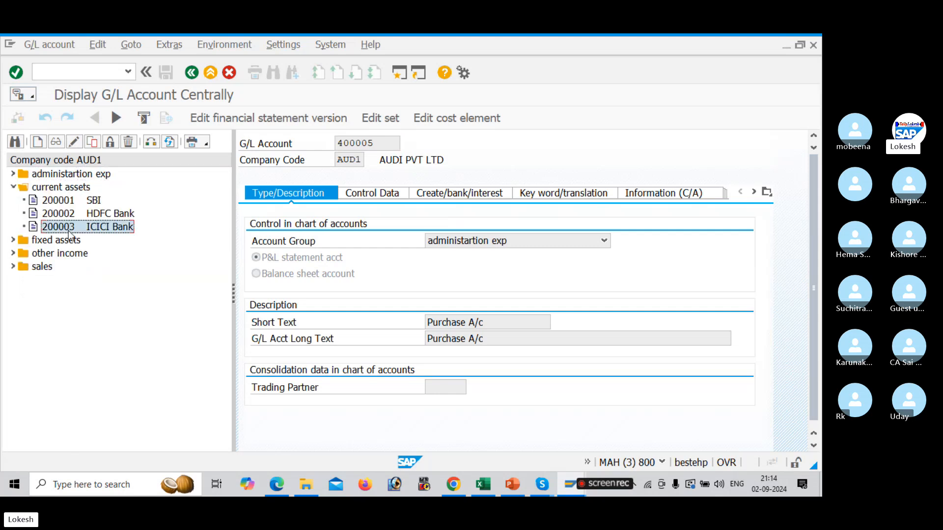
right_click(69, 230)
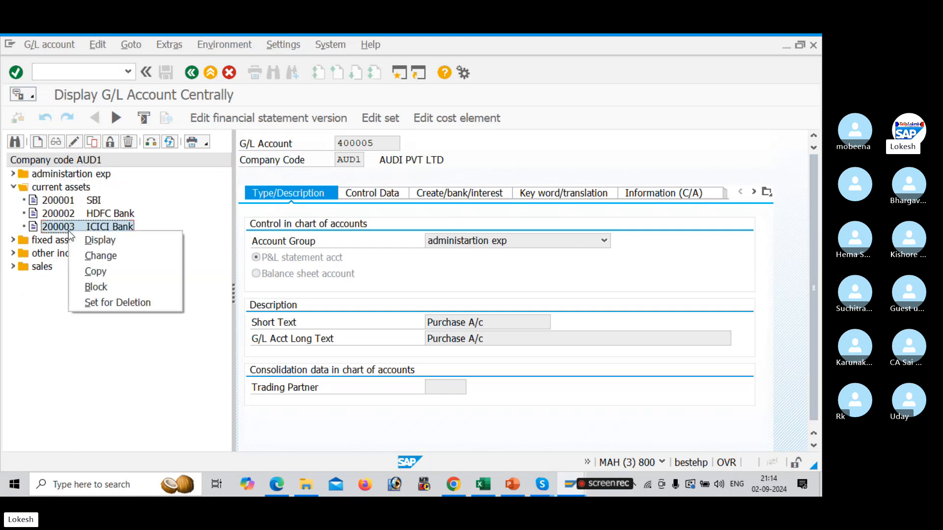
left_click(115, 269)
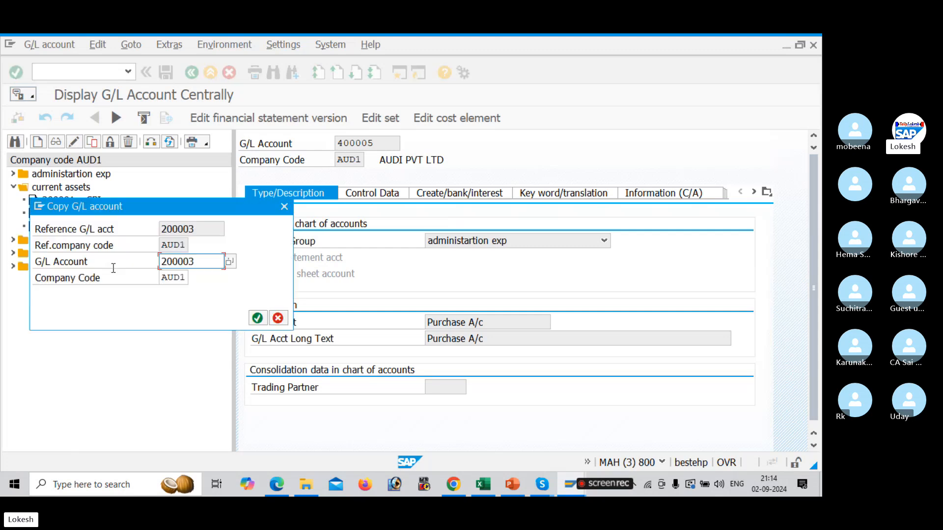
left_click(202, 264)
key("BackSpace")
type("4")
key("Return")
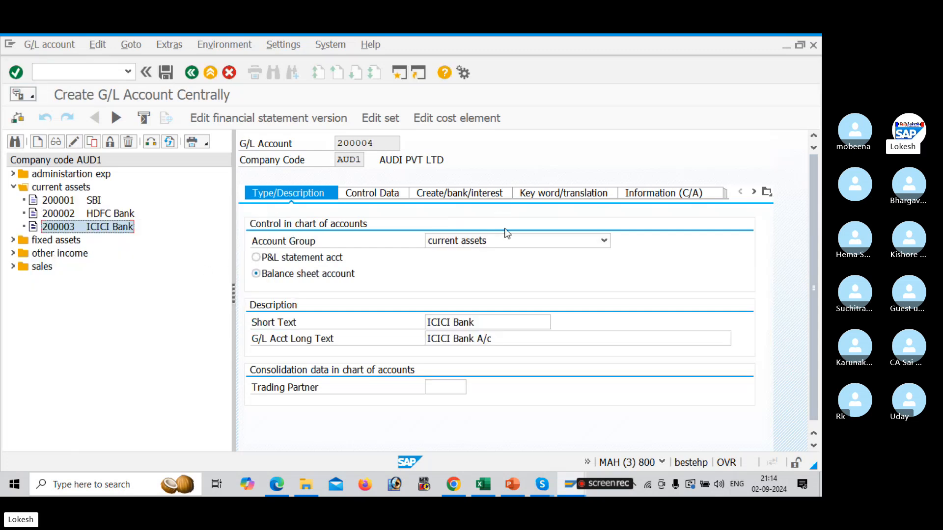
Replace the short text of new account 200004 with Raw Material
left_click(506, 321)
key("BackSpace")
key("BackSpace")
key("BackSpace")
key("BackSpace")
key("BackSpace")
key("BackSpace")
key("BackSpace")
key("BackSpace")
key("BackSpace")
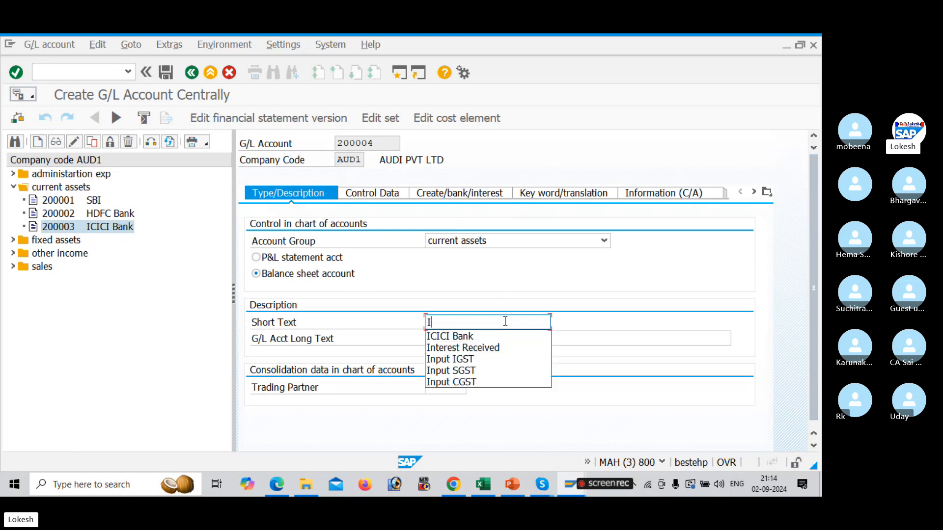
key("BackSpace")
type("r")
key("BackSpace")
type("Raw Material")
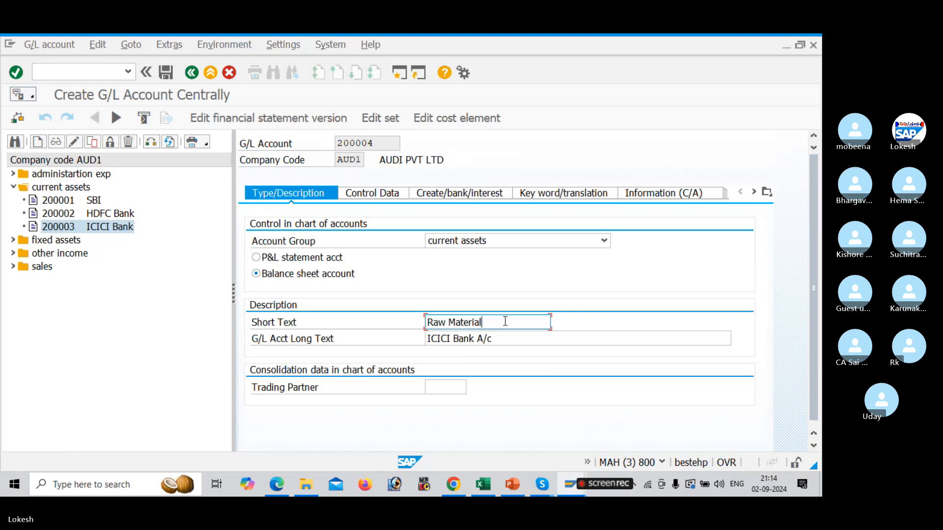
Set the long text to Raw Material A/c and save the account, accepting the warning
left_click_drag(504, 322, 405, 319)
key("ctrl+c")
left_click_drag(491, 339, 358, 319)
key("ctrl+v")
type("A")
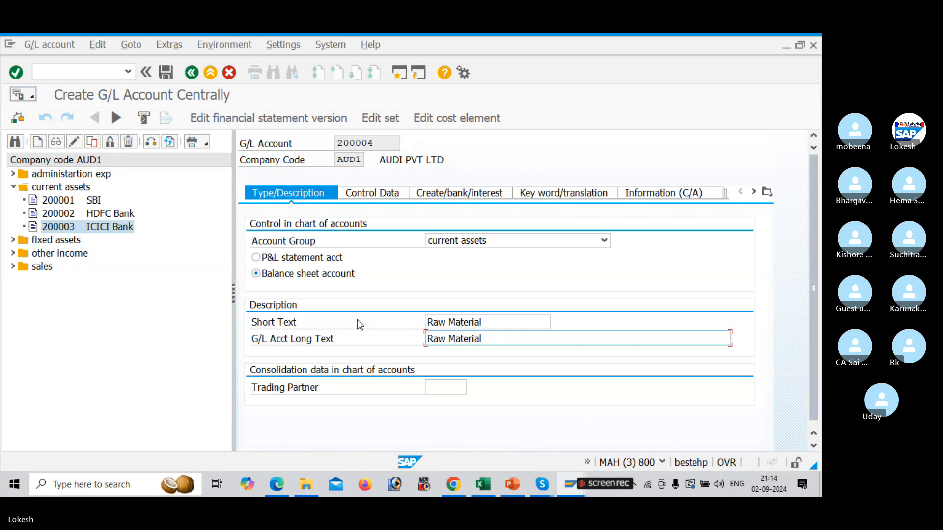
type("/c")
left_click(165, 73)
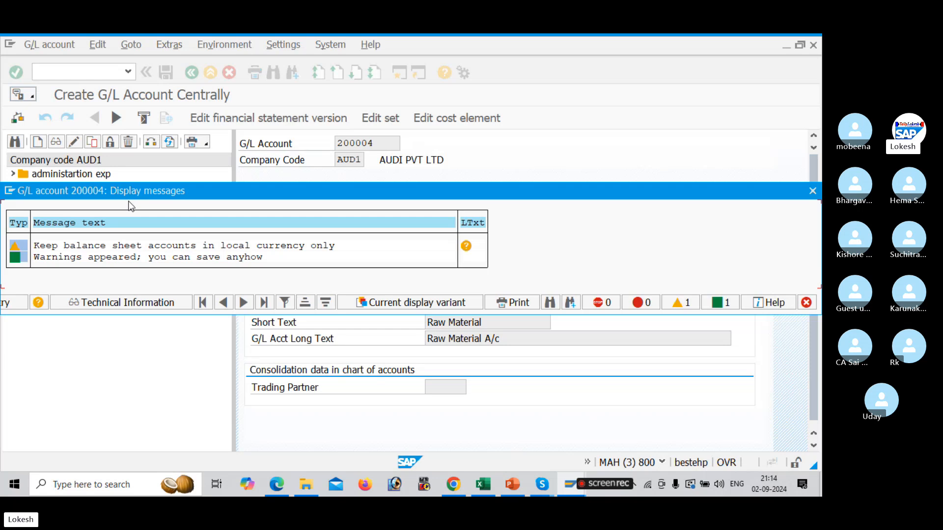
key("Return")
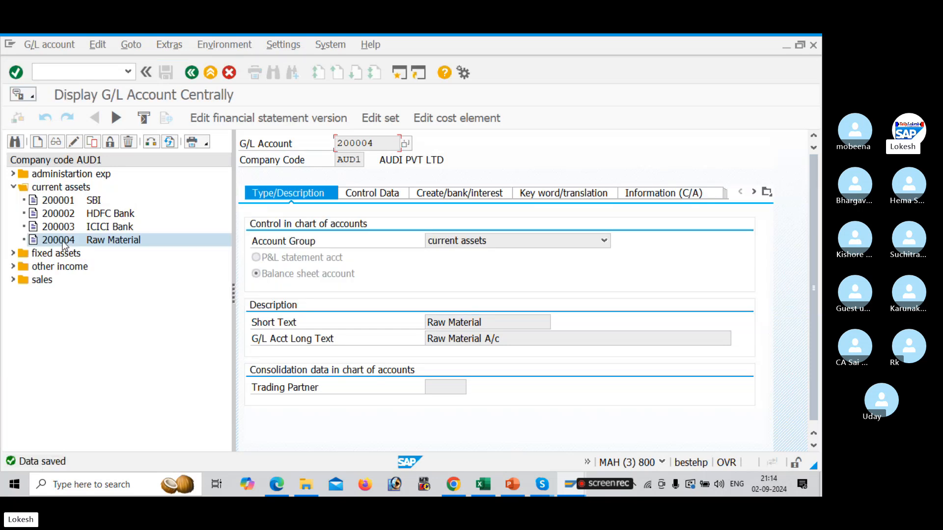
Copy account 200004 to create new G/L account 100201, checking the account group number ranges
right_click(62, 242)
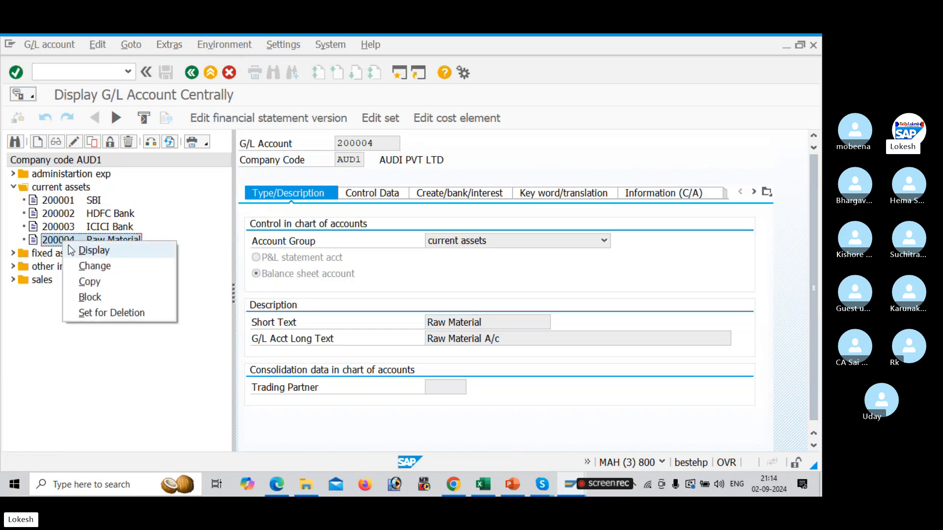
left_click(109, 282)
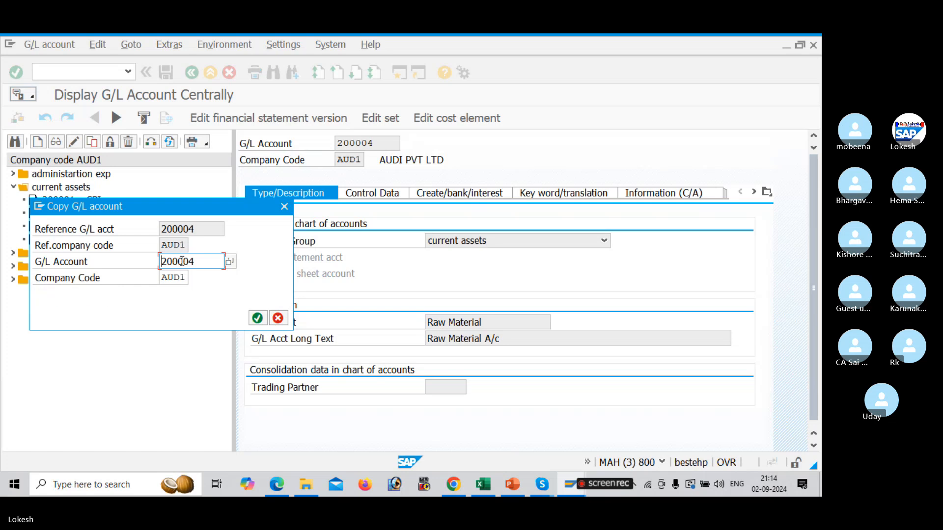
key("BackSpace")
key("BackSpace")
key("BackSpace")
key("BackSpace")
key("BackSpace")
key("BackSpace")
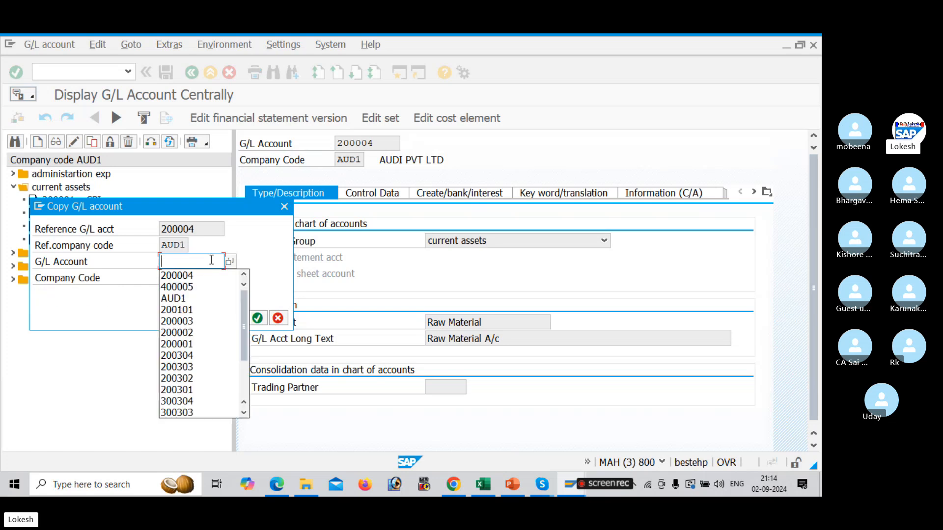
key("alt+Tab")
key("alt+Tab")
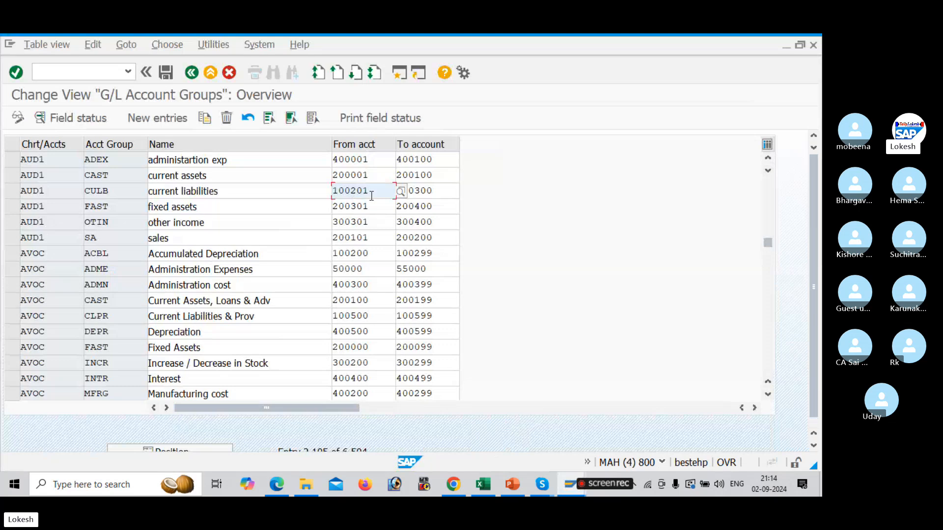
key("alt+Tab")
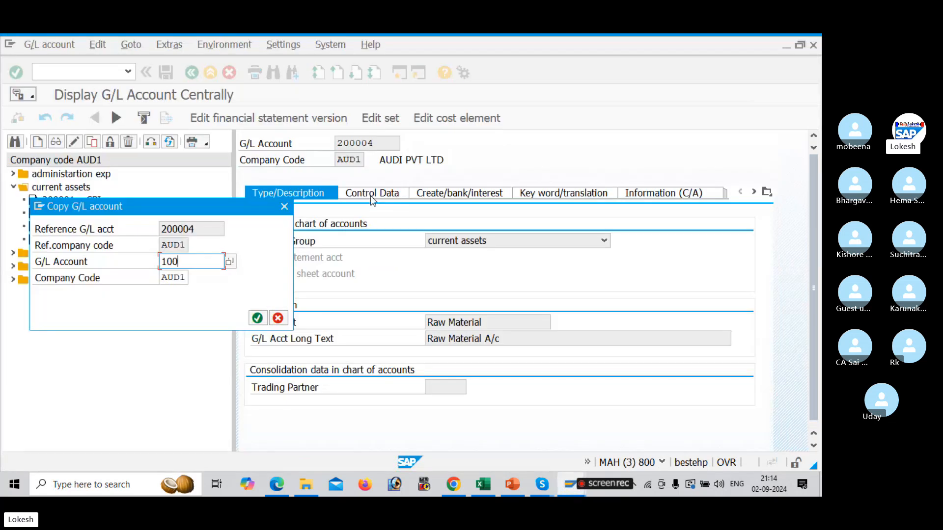
type("100201")
key("Return")
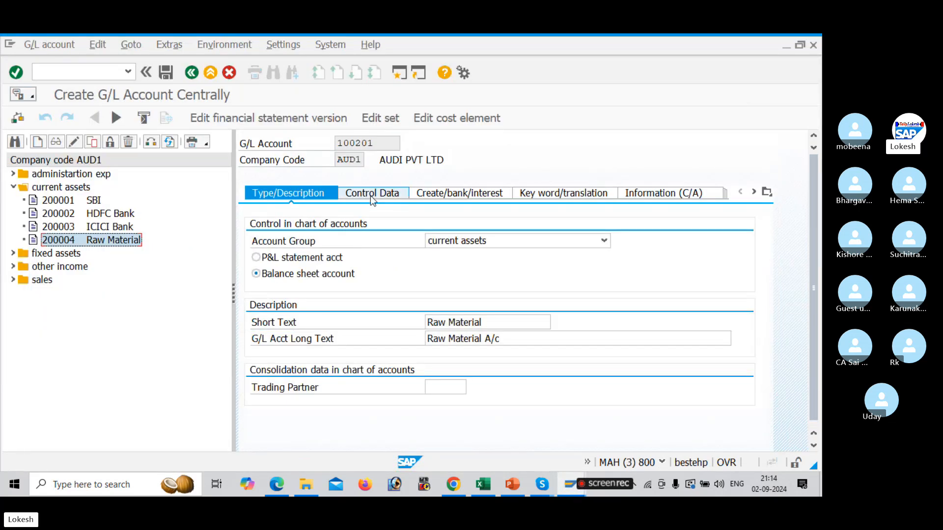
Set the account group to current liabilities and the short text to Domestic Vendor, referring to the PDF notes
left_click(604, 240)
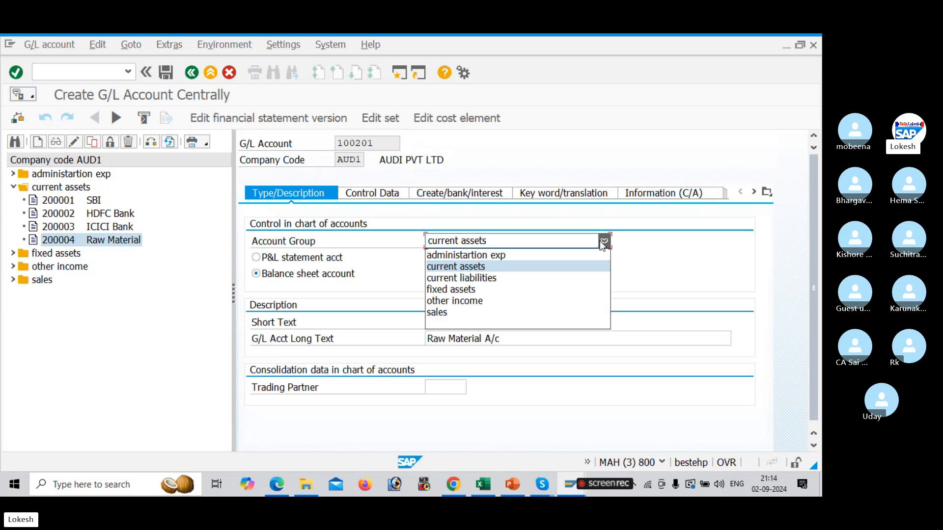
left_click(543, 284)
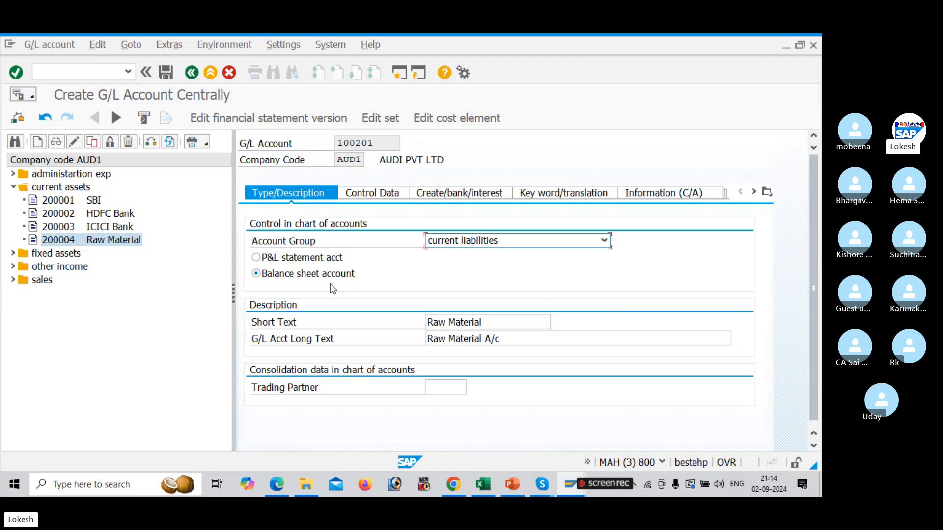
left_click(486, 323)
key("BackSpace")
key("BackSpace")
key("BackSpace")
key("BackSpace")
key("BackSpace")
key("BackSpace")
key("BackSpace")
key("BackSpace")
key("BackSpace")
key("BackSpace")
key("BackSpace")
key("BackSpace")
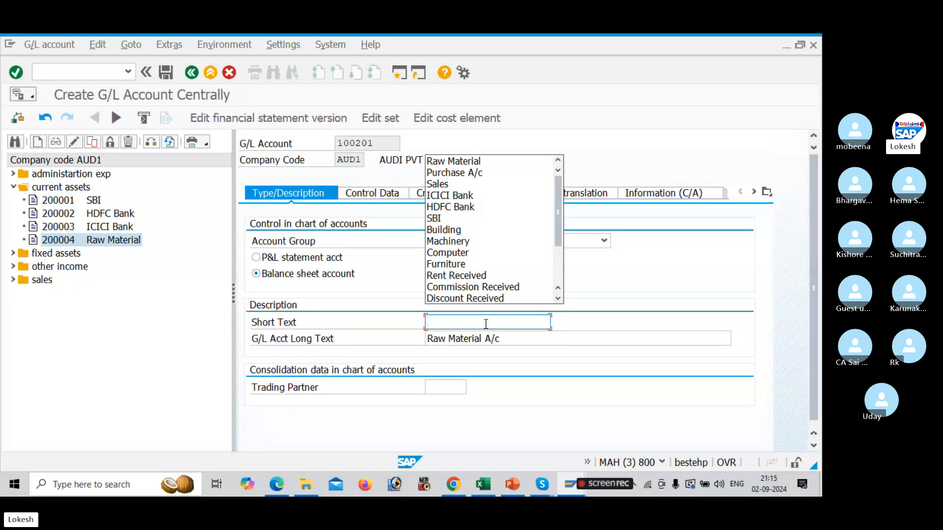
key("alt+Tab")
key("alt+Tab")
key("alt+Tab")
key("alt+Tab")
key("alt+Tab")
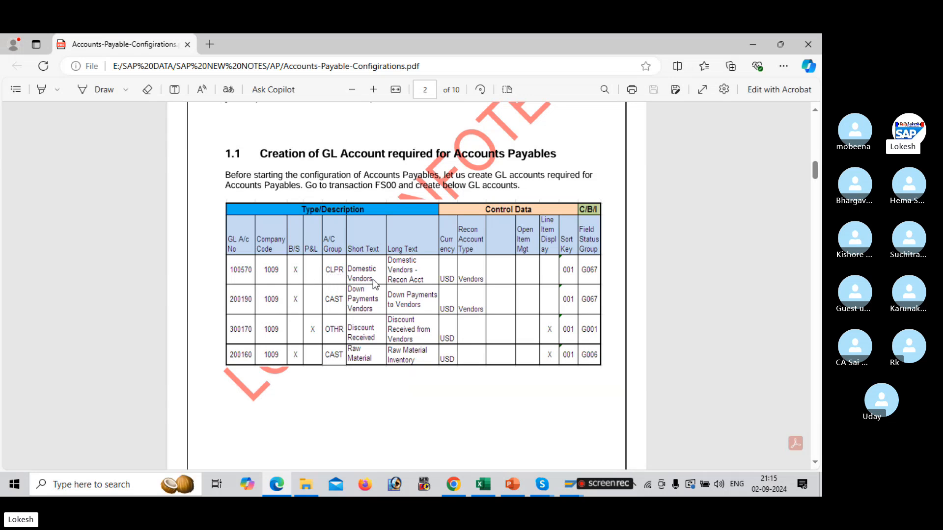
key("alt+Tab")
type("do")
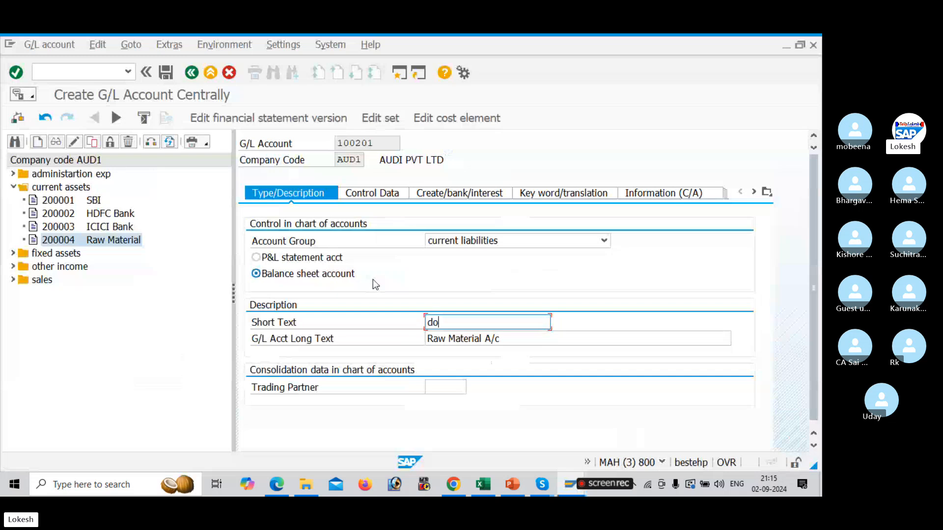
key("BackSpace")
key("BackSpace")
type("Dp")
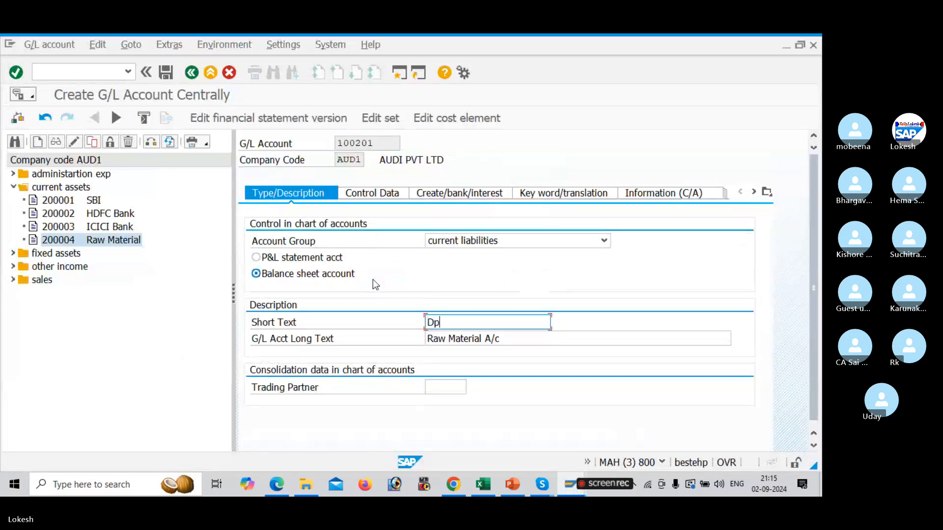
key("BackSpace")
type("omestic Vendor")
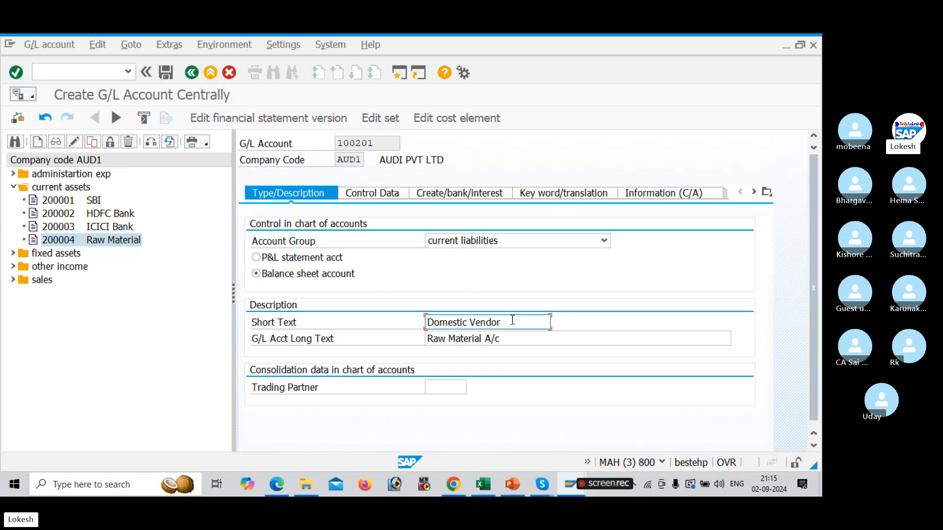
Set the long text to Domestic Vendor Account Group
left_click_drag(513, 322, 402, 314)
key("ctrl+c")
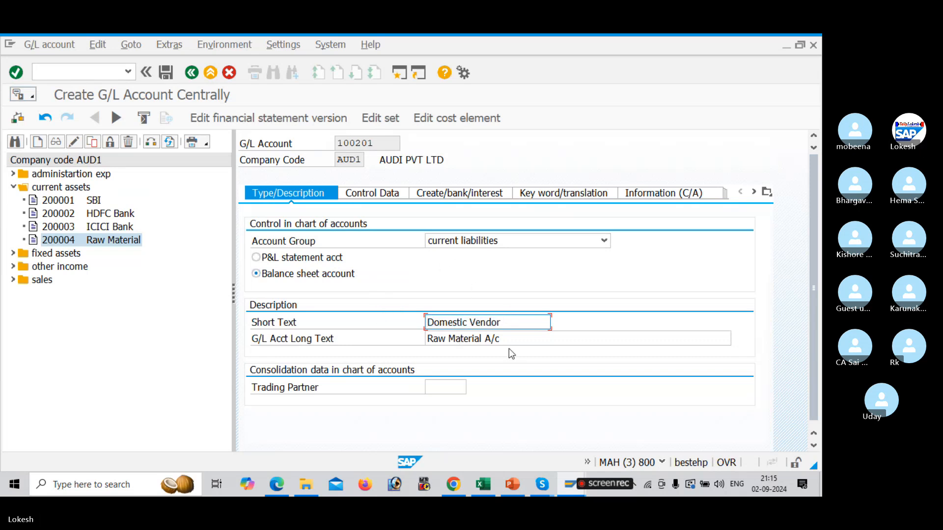
left_click_drag(525, 341, 320, 320)
key("ctrl+v")
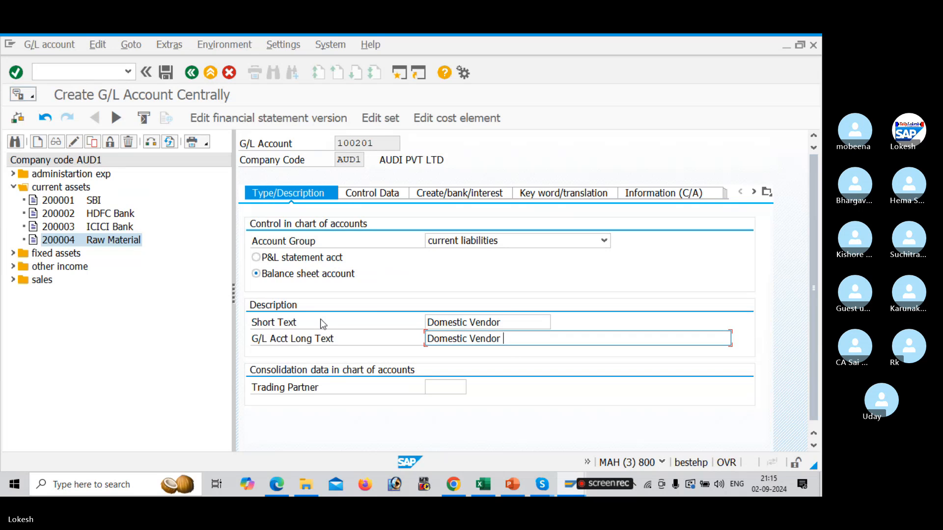
type("account Group")
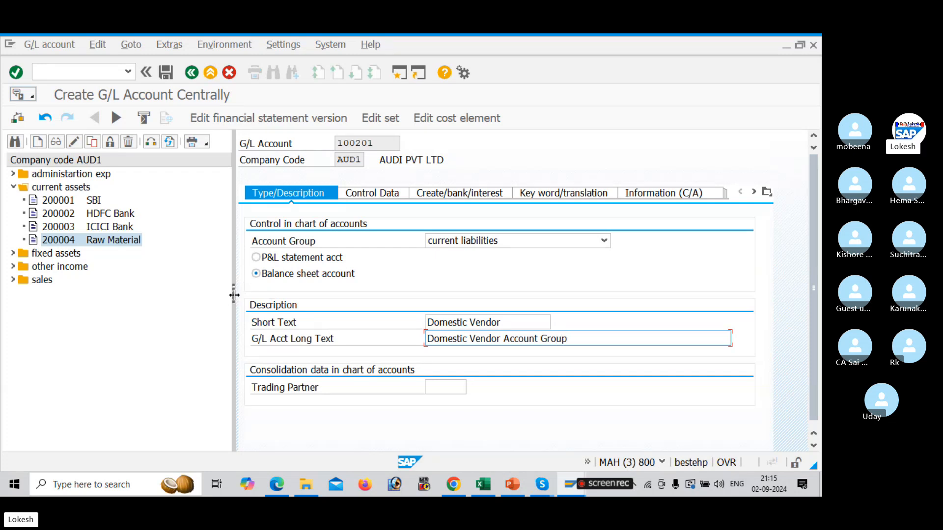
left_click_drag(234, 294, 205, 294)
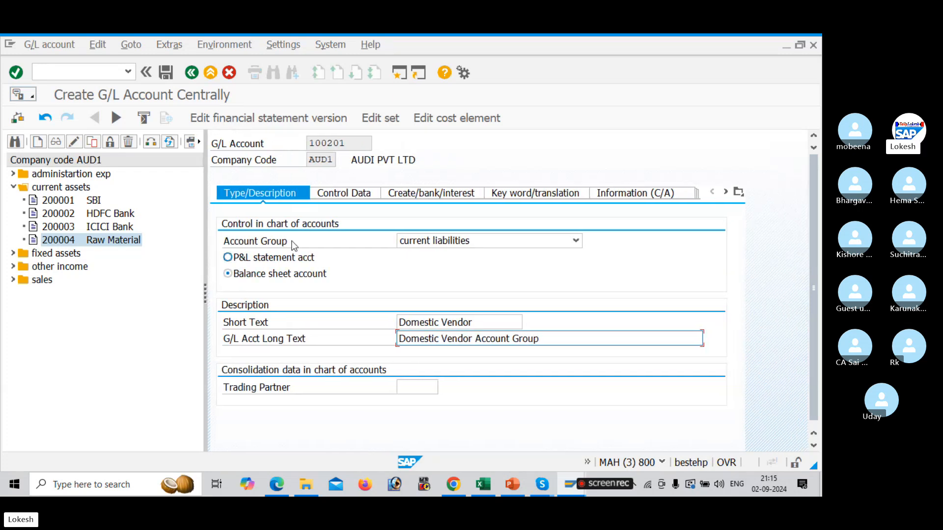
Set the reconciliation account type to Vendors in the control data and compare with the PDF table
left_click(359, 197)
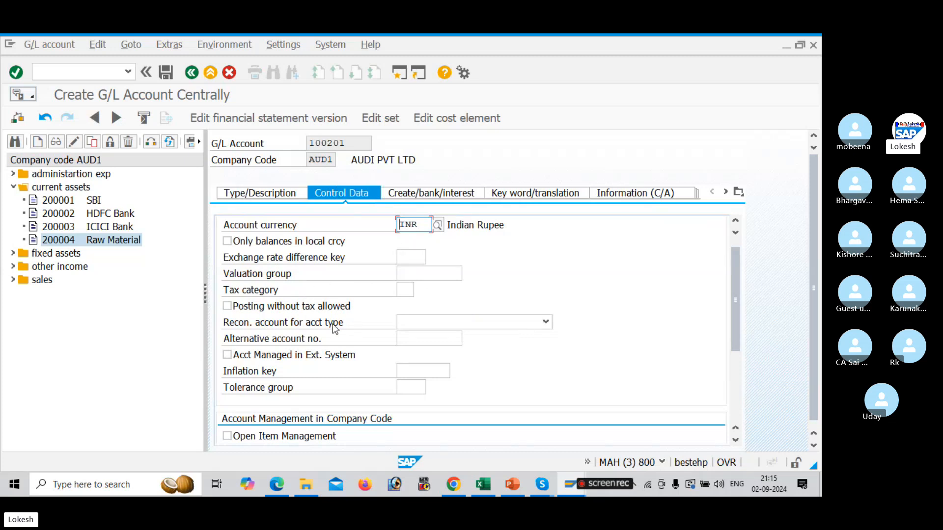
left_click(428, 324)
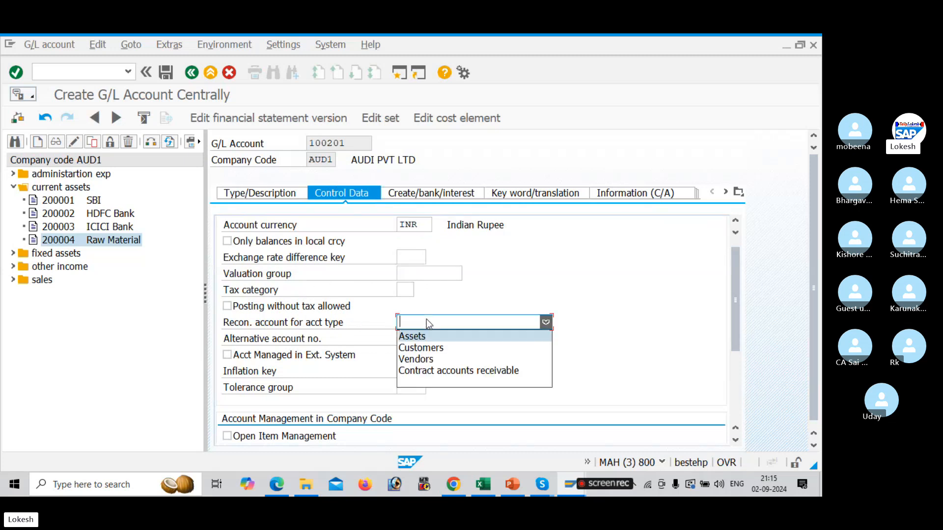
left_click(430, 358)
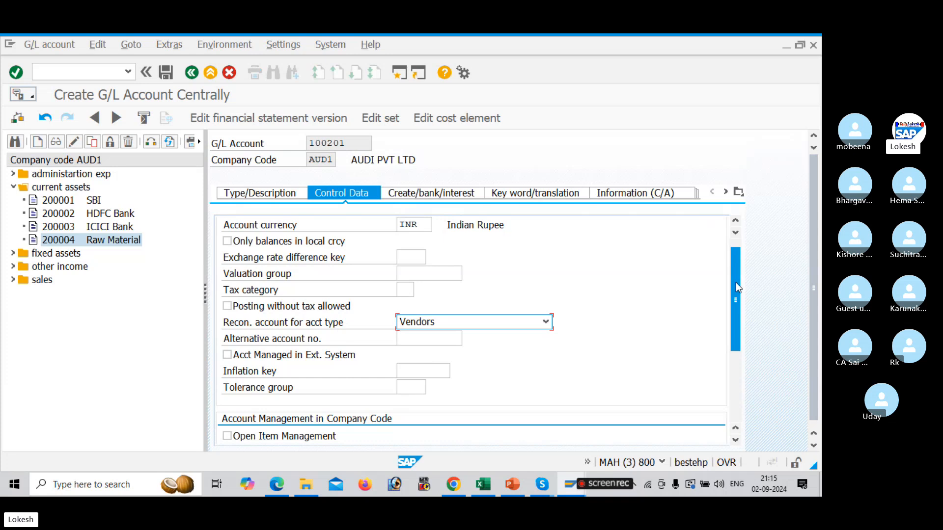
left_click_drag(736, 282, 734, 346)
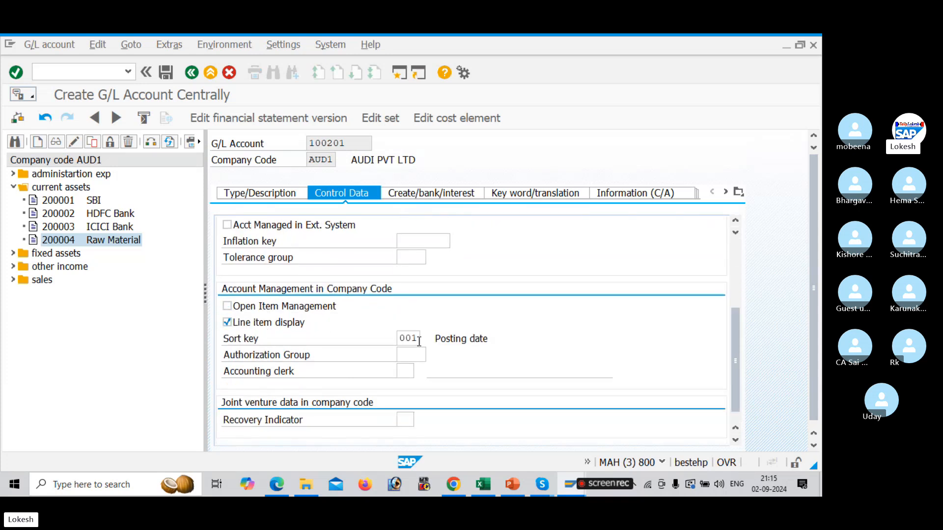
key("alt+Tab")
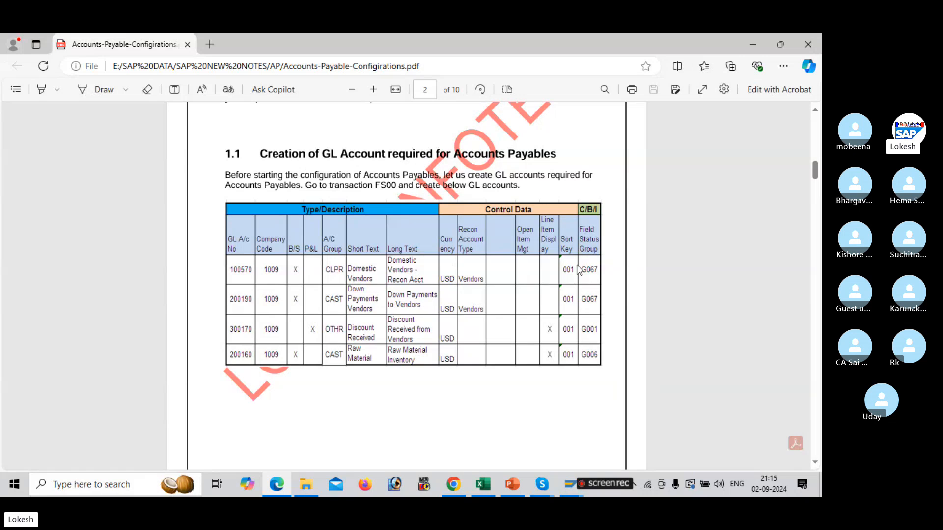
key("alt+Tab")
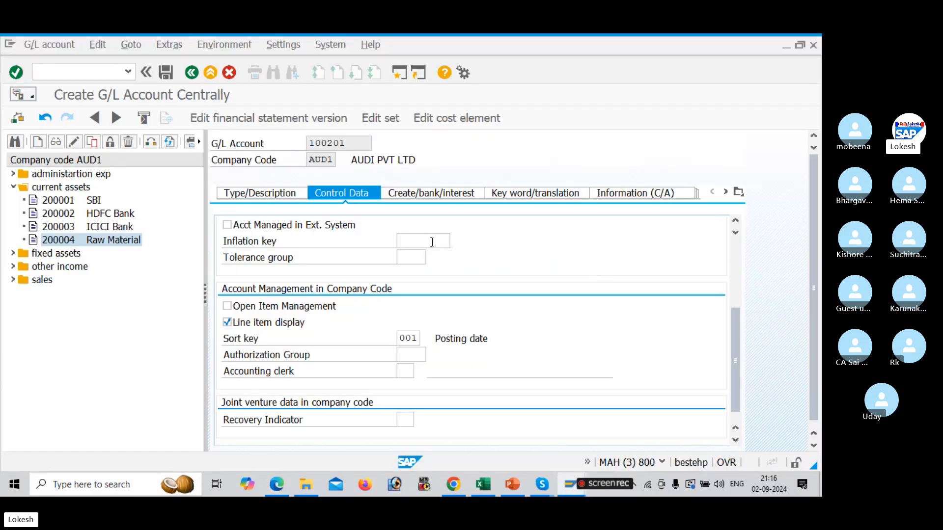
Set the field status group to G067 Reconciliation accounts and save account 100201
left_click(447, 195)
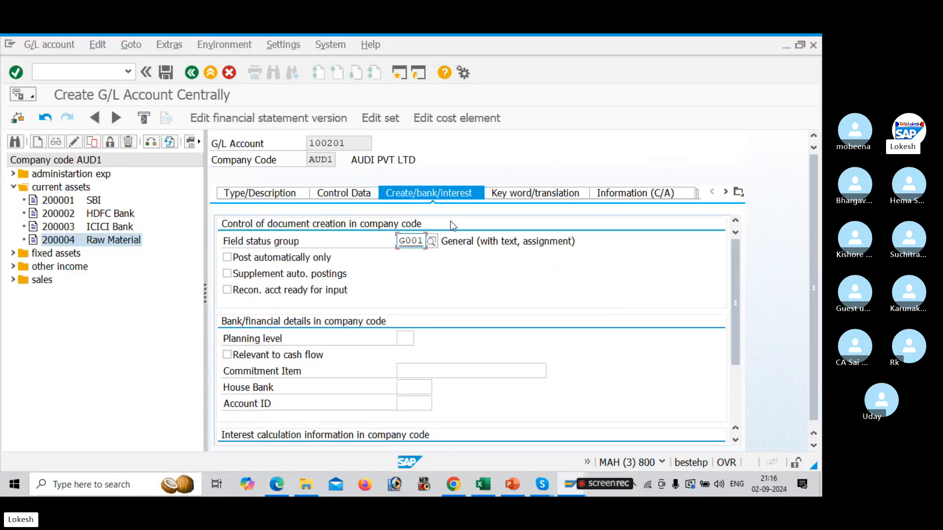
left_click(432, 241)
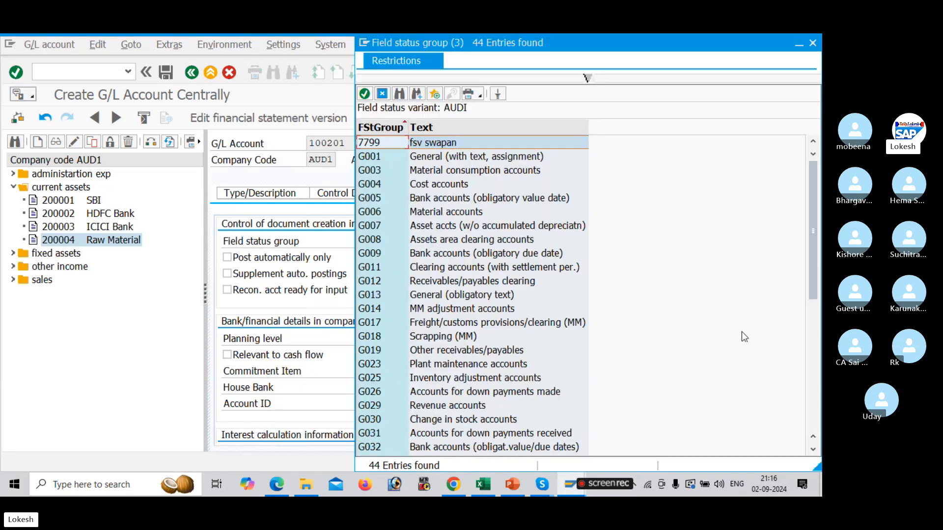
left_click_drag(816, 301, 815, 362)
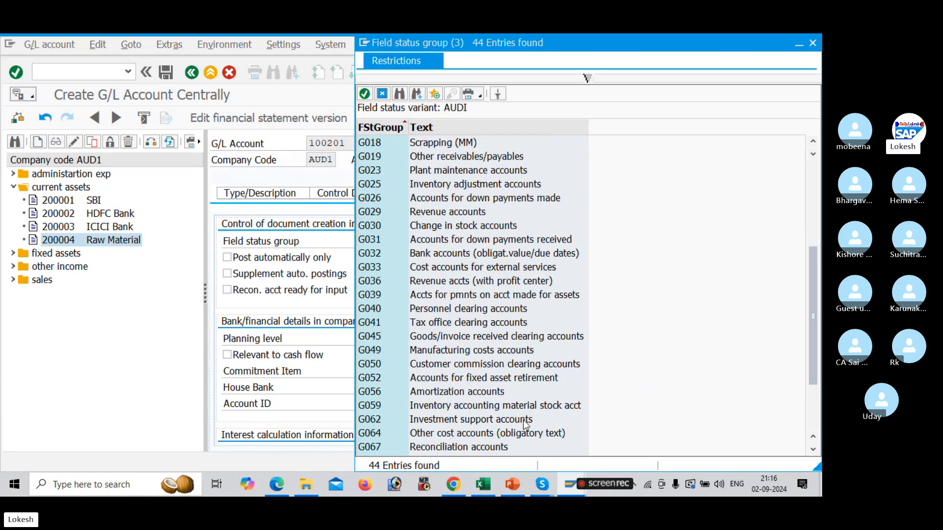
double_click(485, 447)
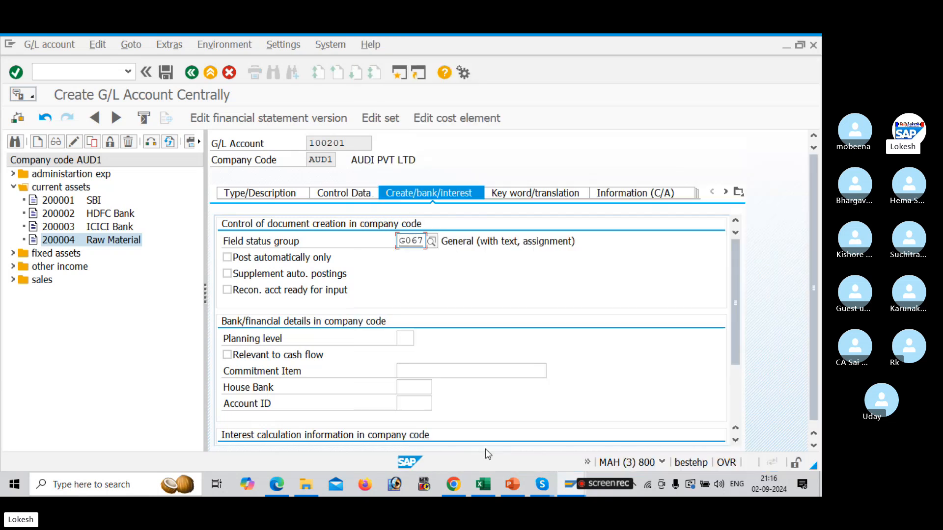
left_click(167, 73)
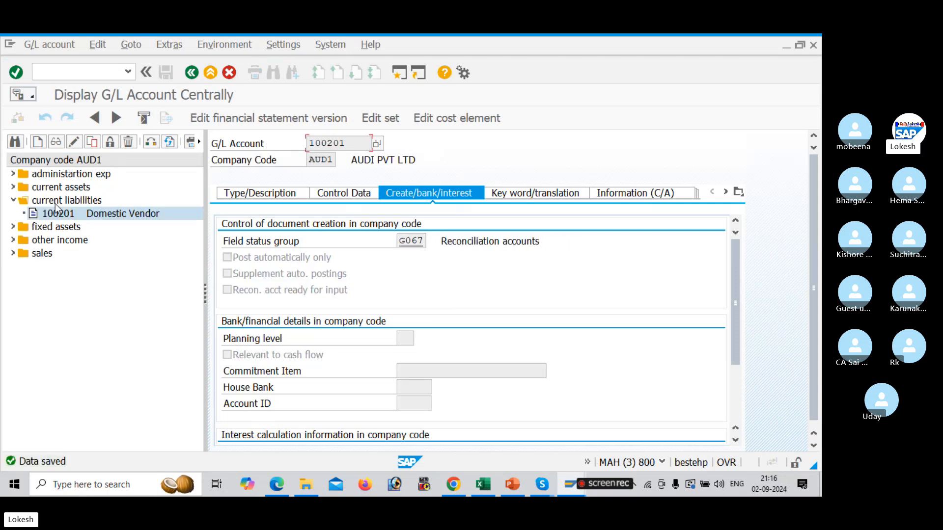
Copy G/L account 100201 to create new account 100202 in company code AUD1
right_click(87, 214)
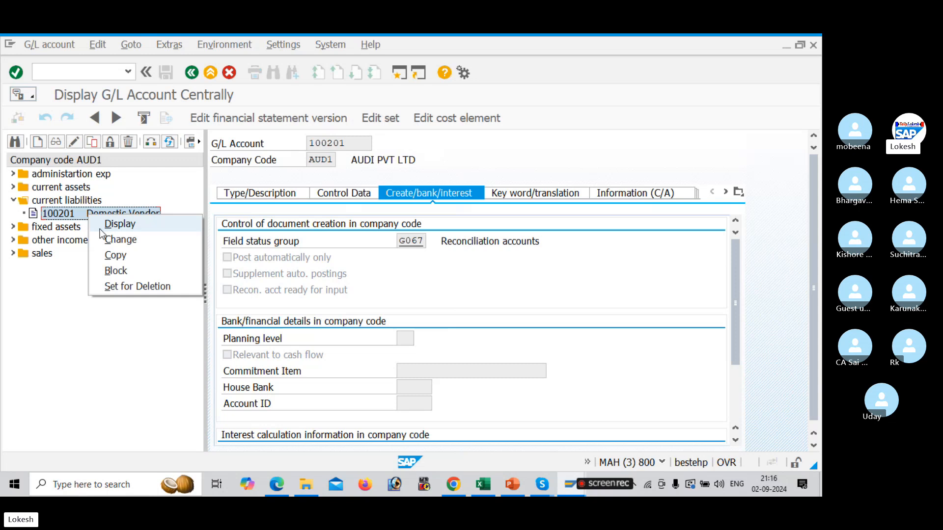
left_click(116, 255)
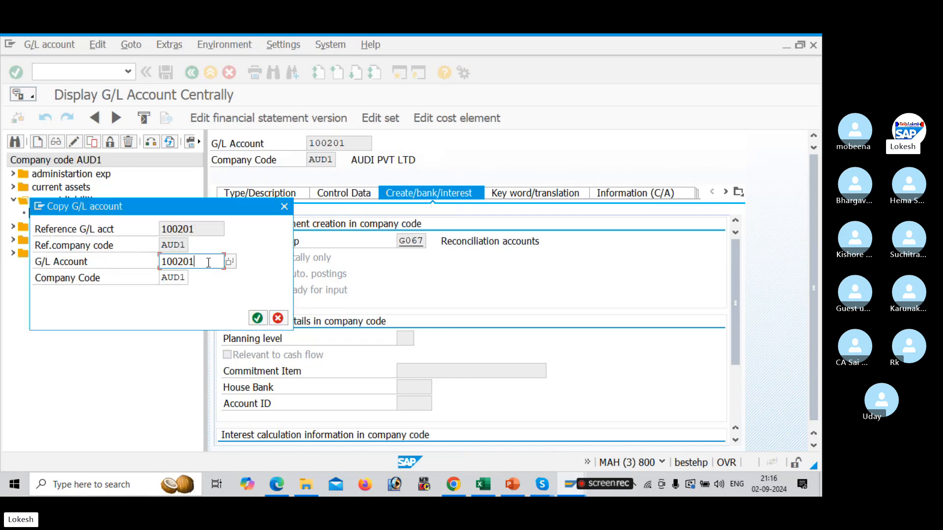
key("BackSpace")
type("2")
key("Return")
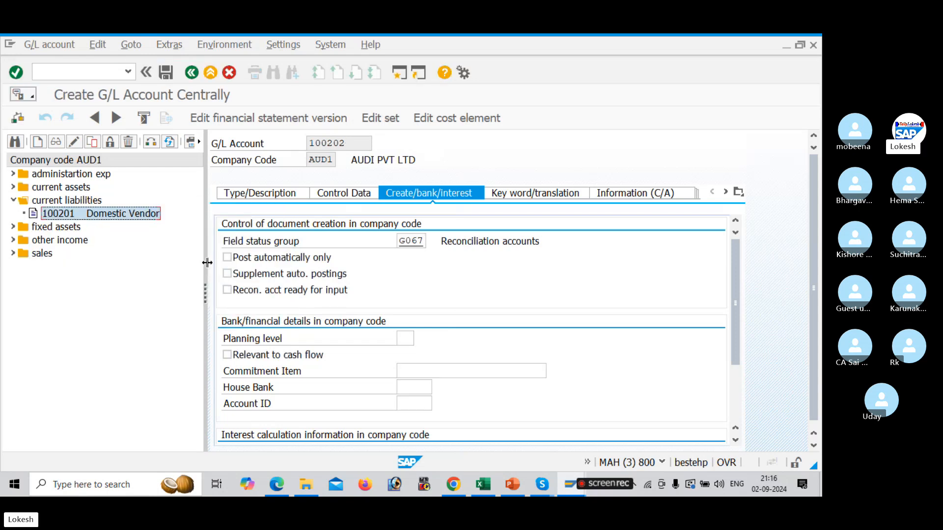
Set the short text of account 100202 to International Vendor on the type/description data
left_click(269, 194)
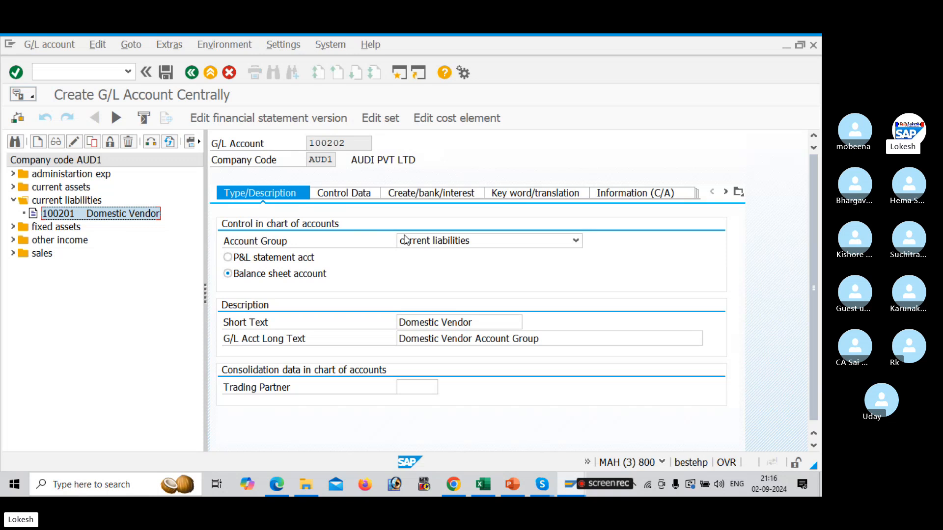
left_click(488, 324)
key("BackSpace")
key("BackSpace")
key("BackSpace")
key("BackSpace")
key("BackSpace")
key("BackSpace")
key("BackSpace")
key("BackSpace")
key("BackSpace")
key("BackSpace")
key("BackSpace")
key("BackSpace")
key("BackSpace")
key("BackSpace")
key("BackSpace")
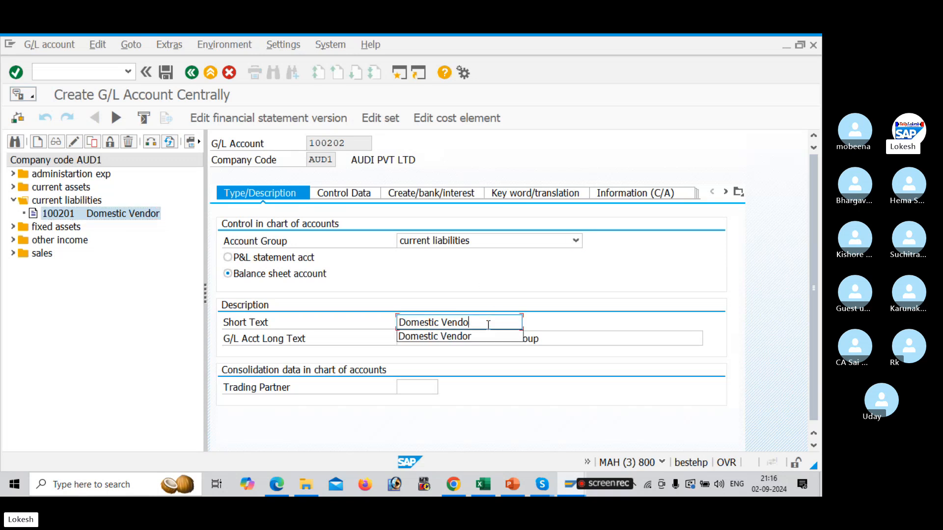
type("Inet")
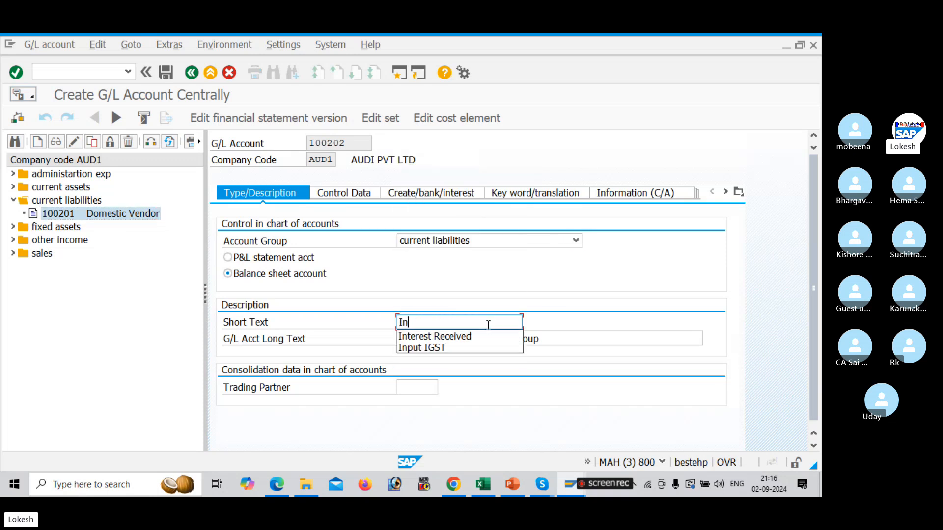
key("BackSpace")
key("BackSpace")
type("te")
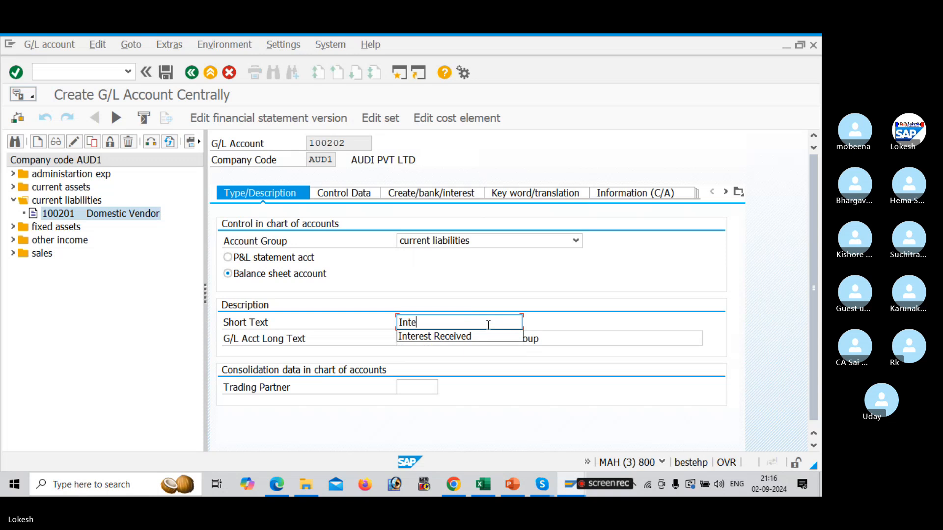
type("rnatio")
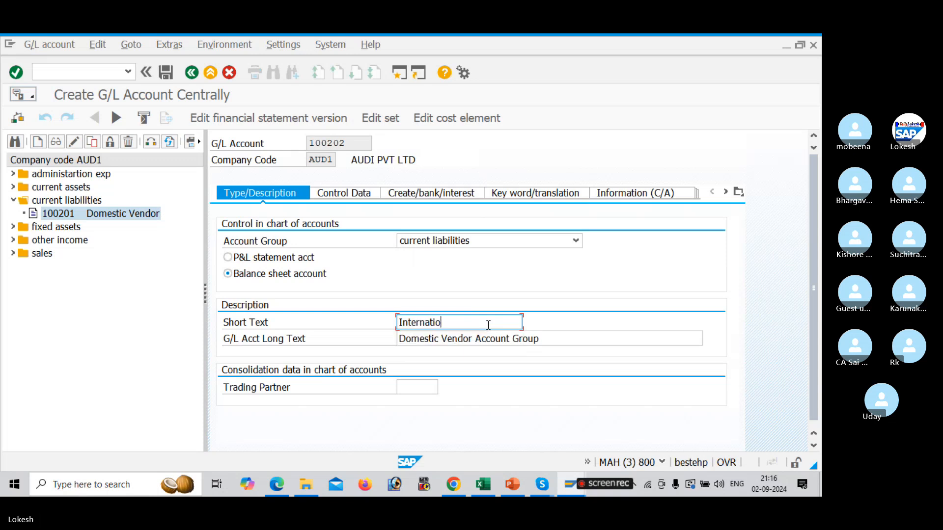
type("nal Vendor")
Set the long text to International Vendor Account Group and save account 100202
left_click_drag(489, 323, 384, 323)
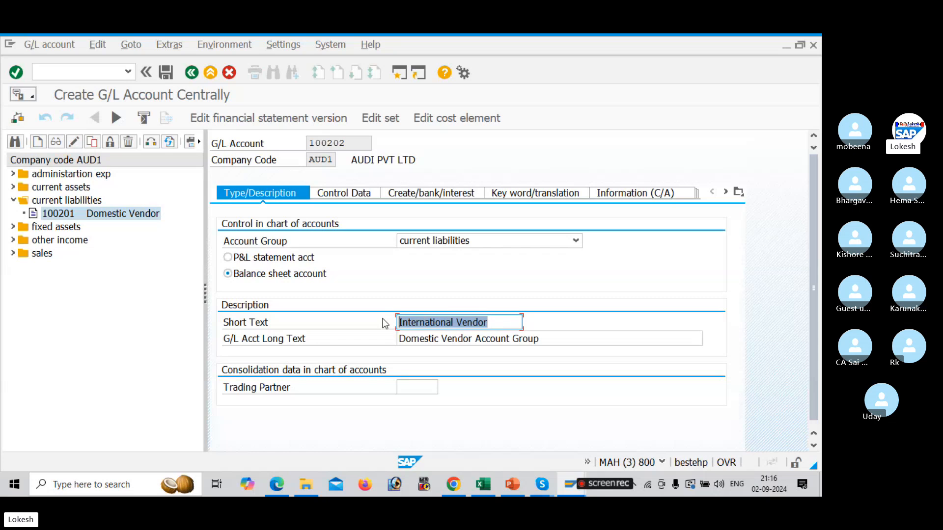
key("ctrl+c")
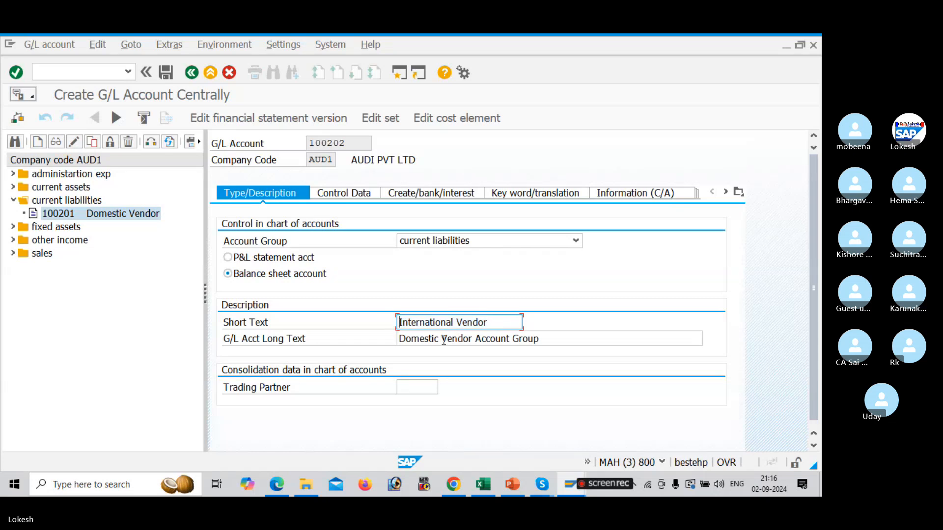
left_click_drag(473, 339, 355, 331)
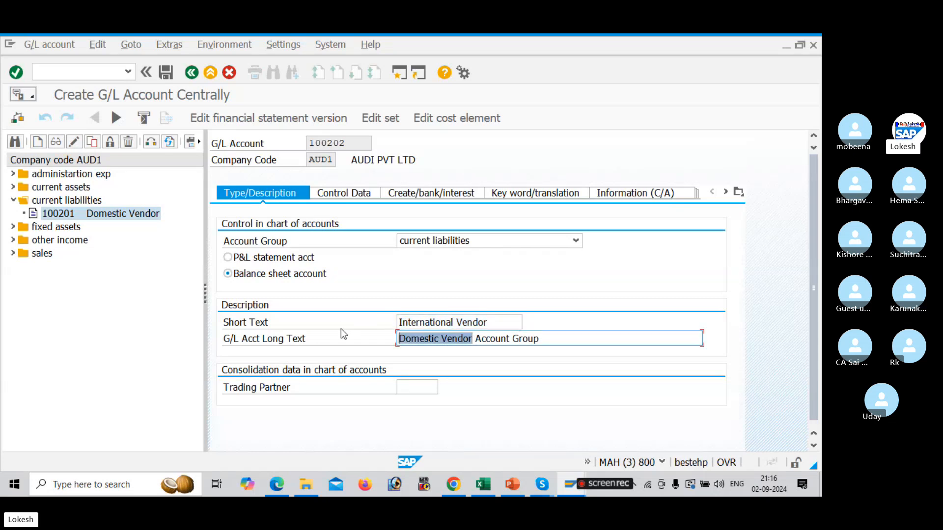
key("ctrl+v")
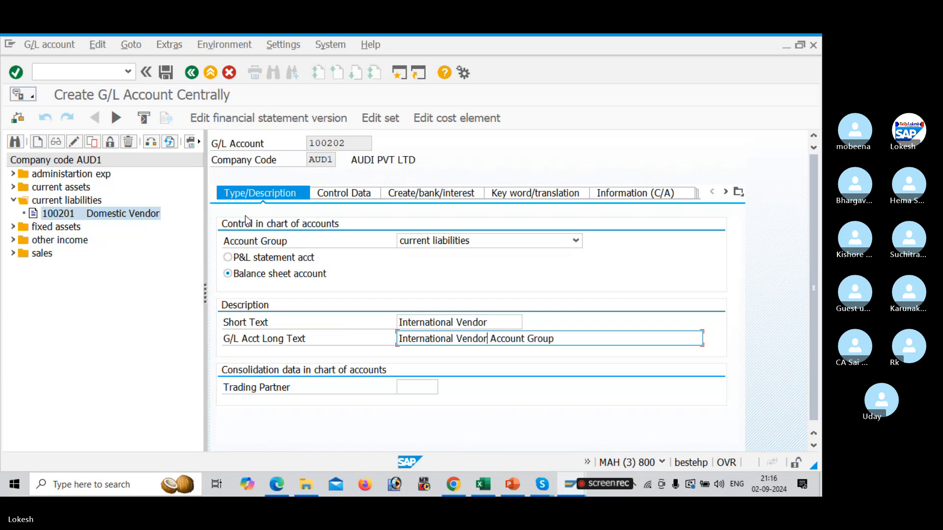
left_click(167, 72)
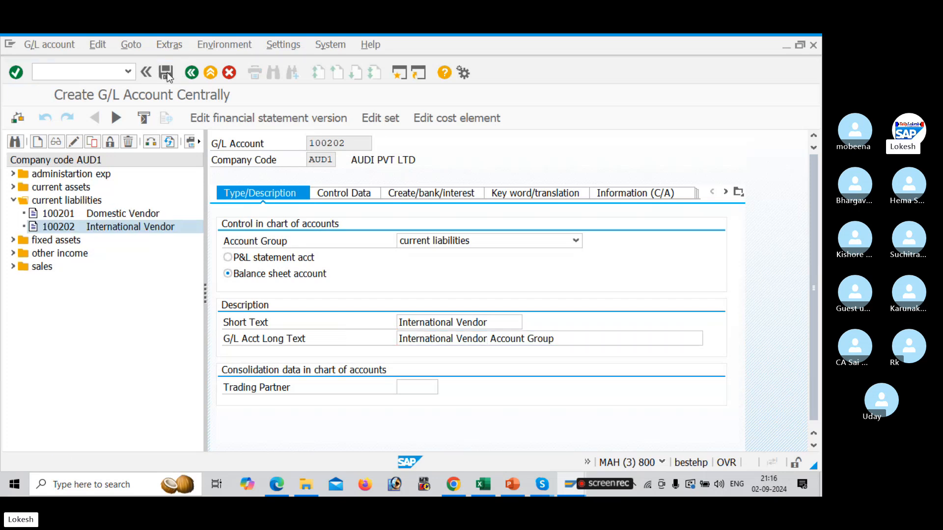
Copy G/L account 100202 to create new account 100203 in company code AUD1
right_click(87, 227)
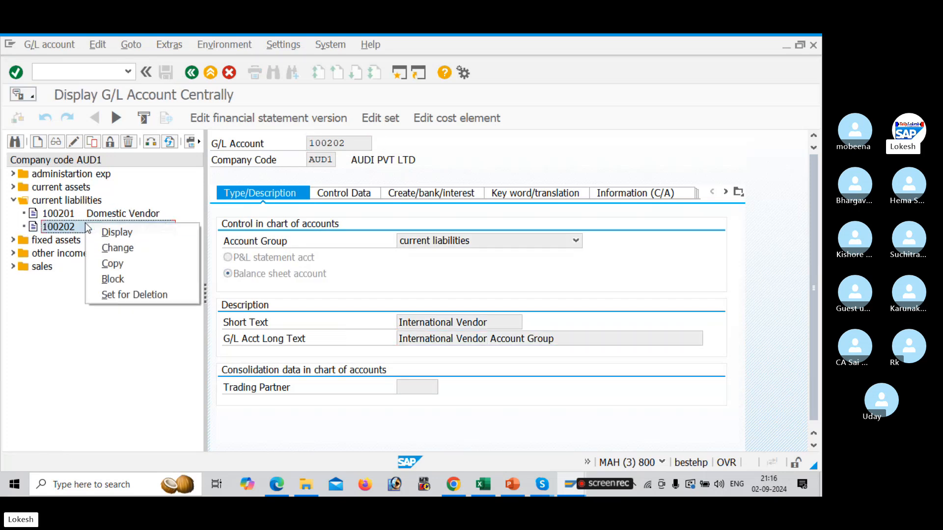
left_click(127, 263)
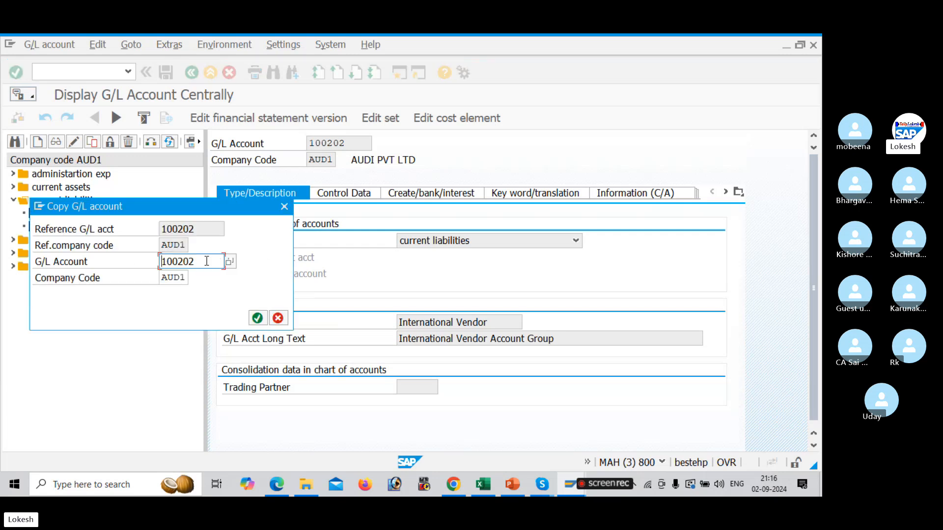
key("BackSpace")
type("3")
key("Return")
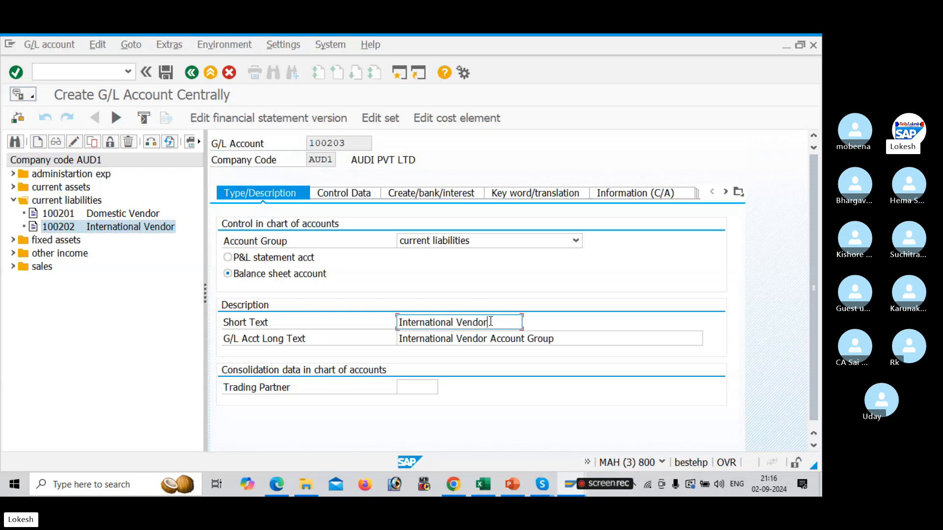
Set the short text of account 100203 to Onetime Vendor
left_click_drag(495, 318, 306, 299)
key("BackSpace")
type("o")
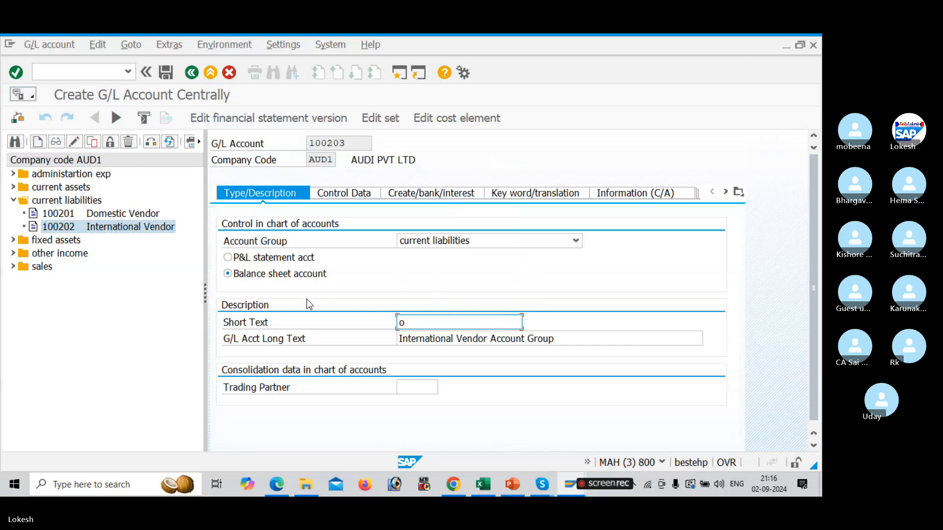
type("netime v")
key("BackSpace")
type("Vendor")
key("shift+Home")
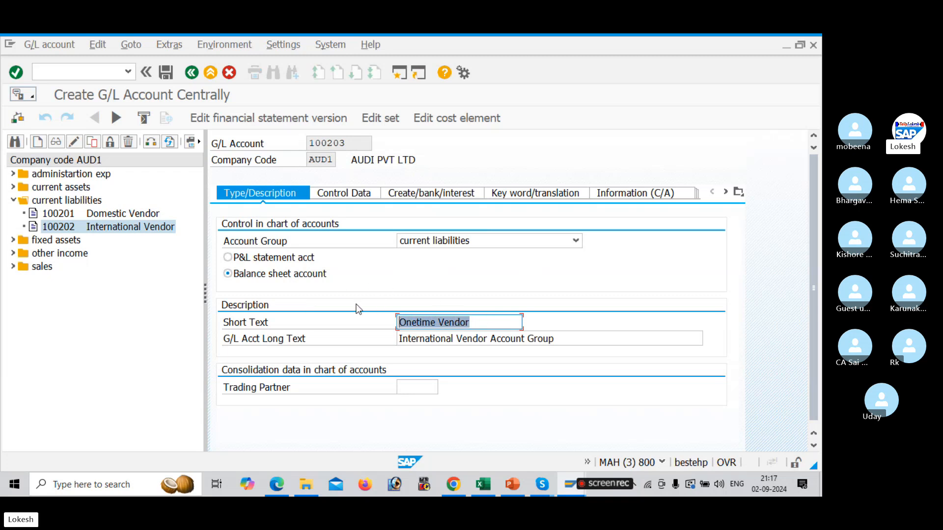
Set the long text to Onetime Vendor Account Group and save account 100203
key("ctrl+c")
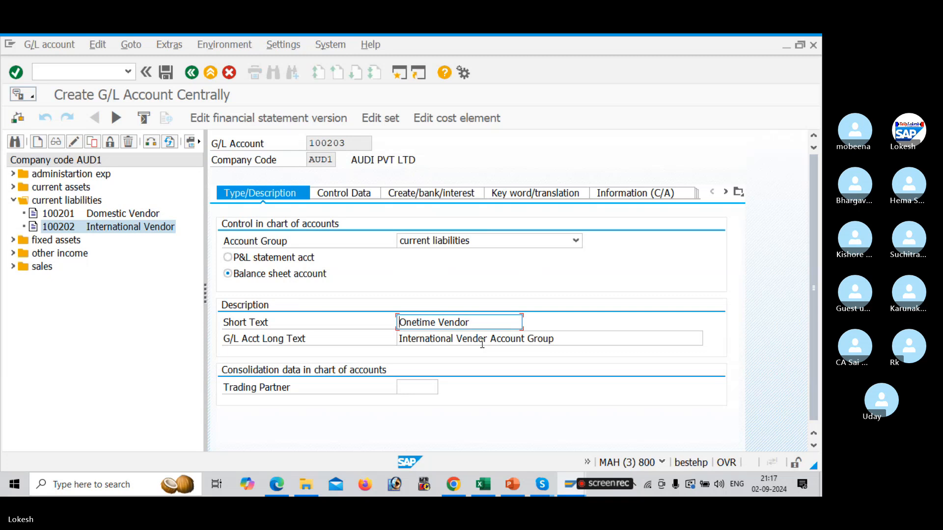
left_click_drag(488, 339, 383, 336)
key("ctrl+v")
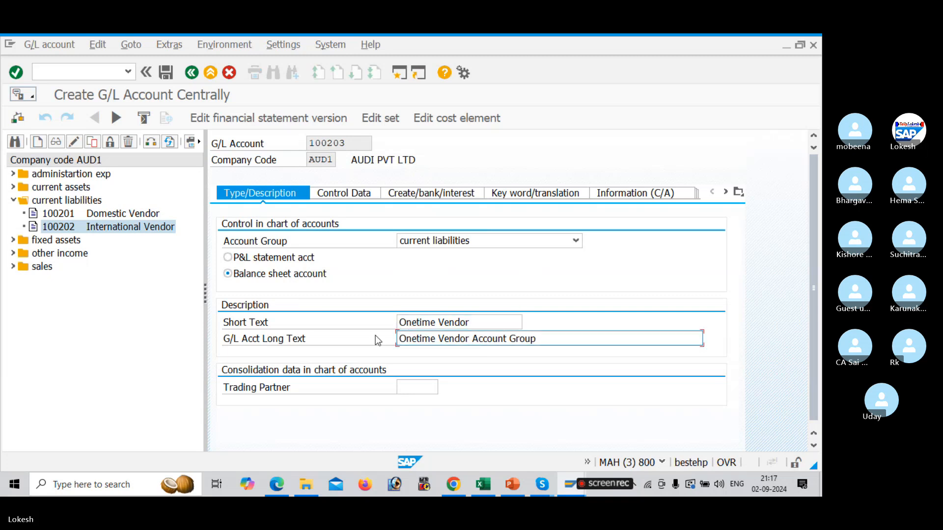
left_click(170, 76)
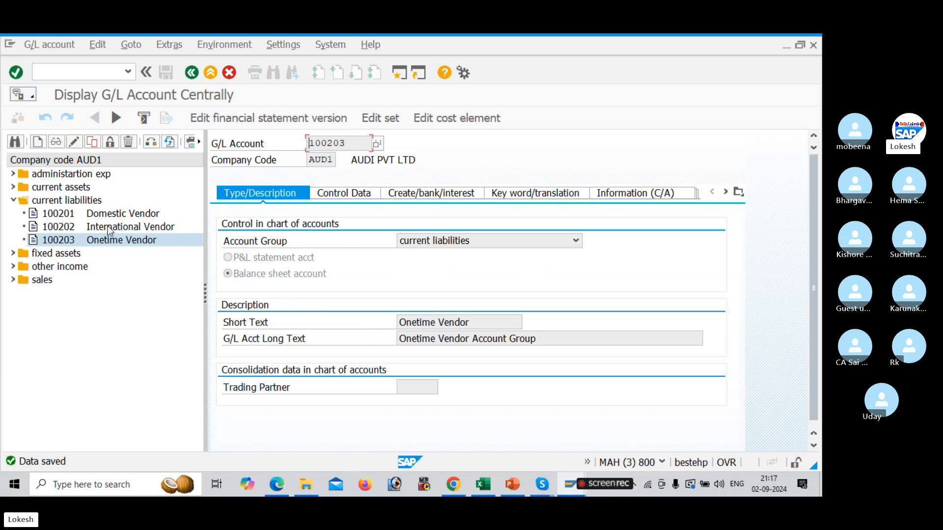
Collapse the account folders and review the Accounts Payable configuration task list in the Excel workbook
left_click(17, 174)
left_click(15, 173)
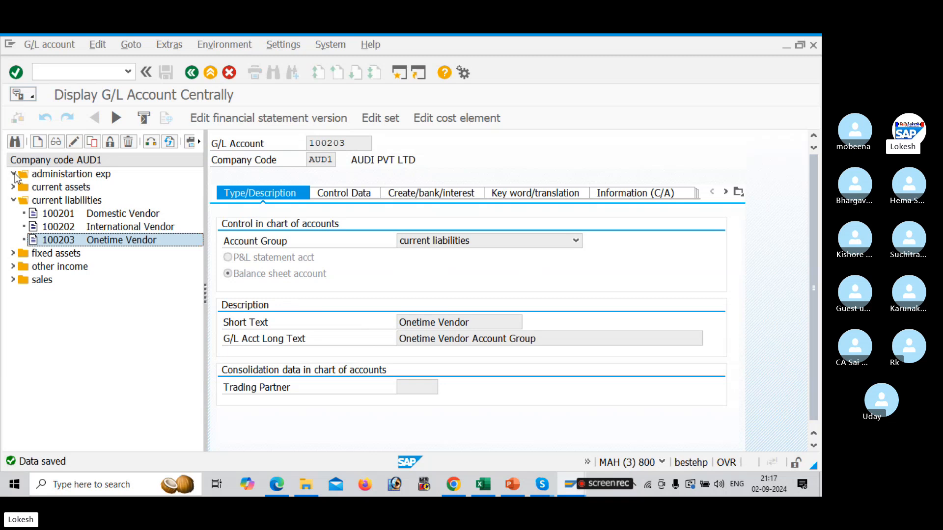
left_click(15, 174)
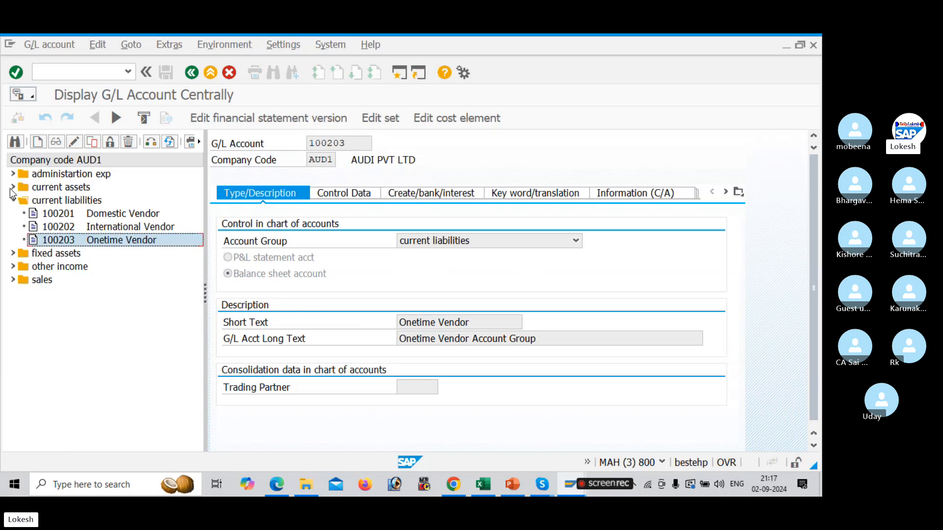
left_click(13, 188)
left_click(12, 188)
left_click(13, 200)
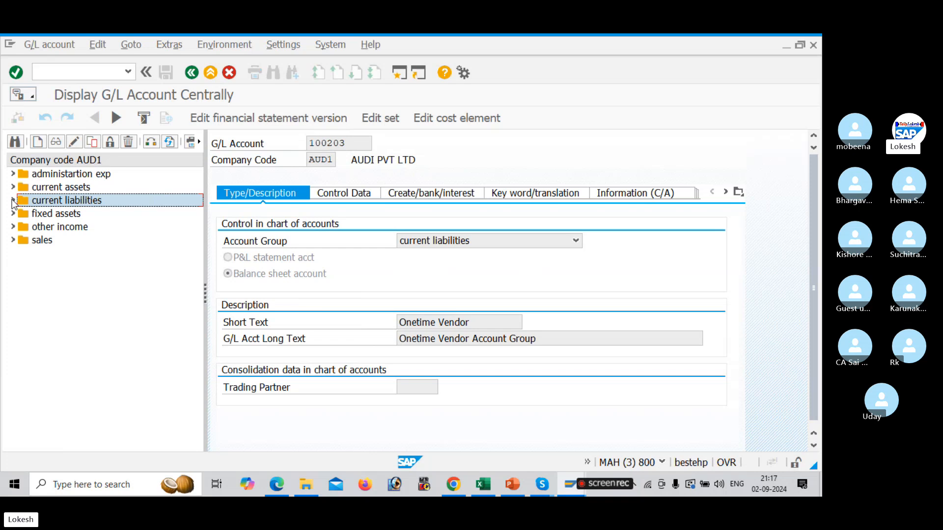
key("alt+Tab")
key("alt+Tab")
key("alt+Tab")
key("alt+Tab")
key("alt+Tab")
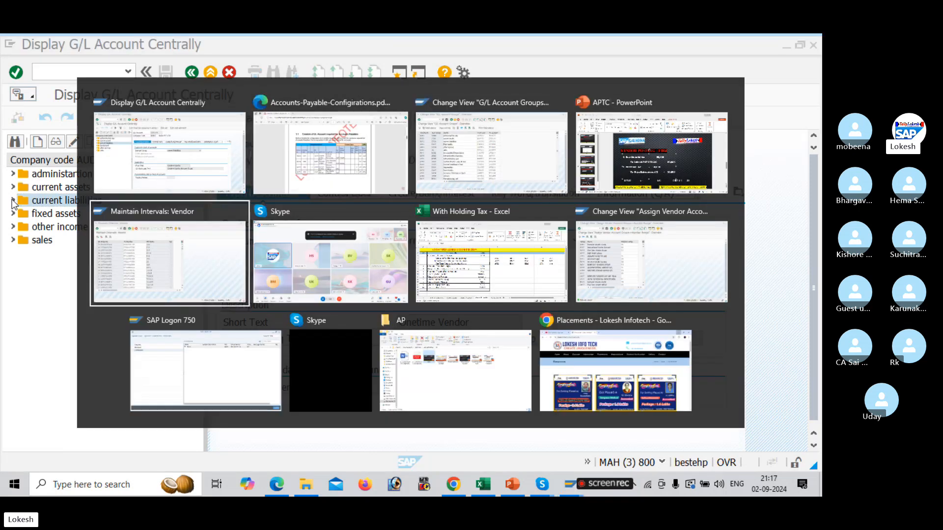
key("alt+Tab")
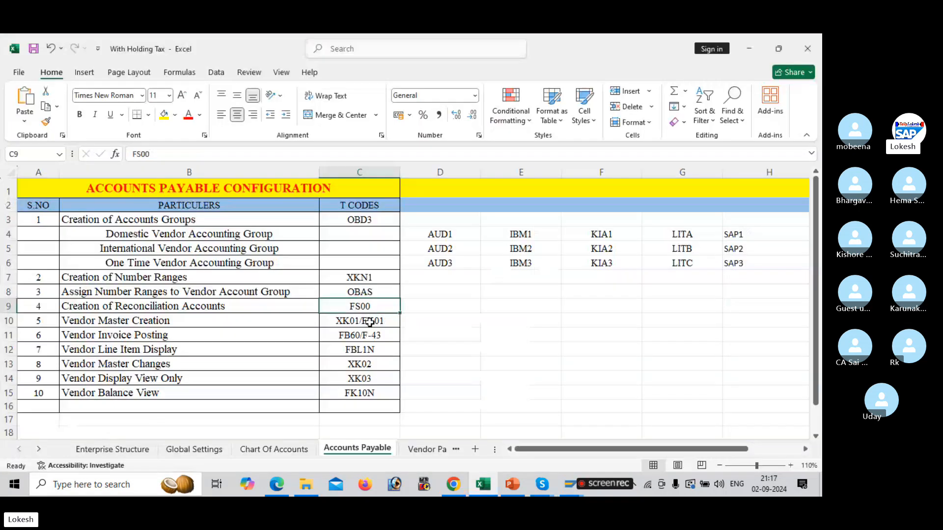
key("alt+Tab")
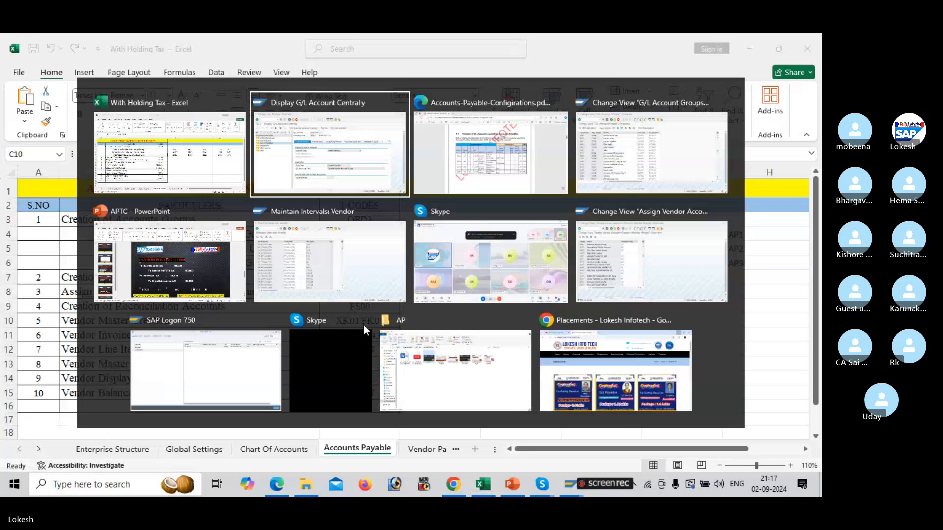
Start vendor creation with transaction XK01 using account group AUD1 for company code AUD1
left_click(83, 74)
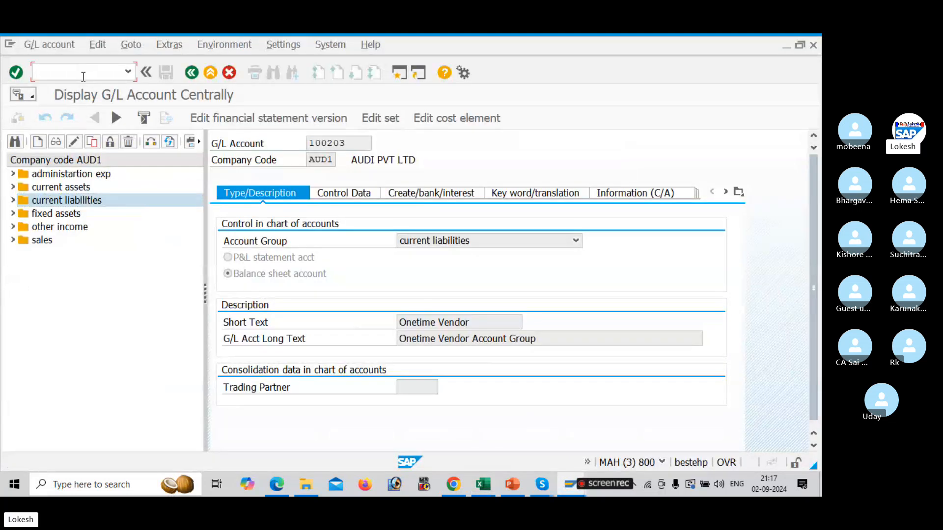
type("/NXK01")
key("Return")
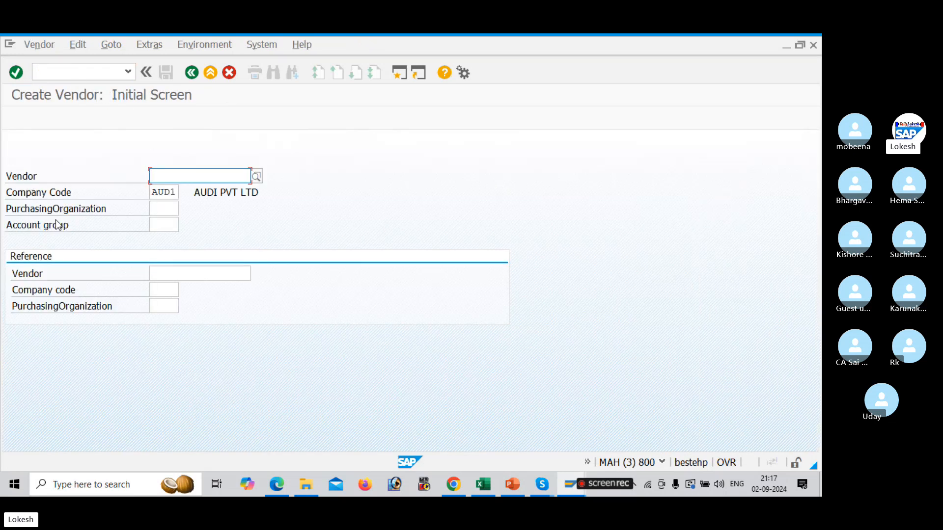
left_click(173, 224)
type("AUD")
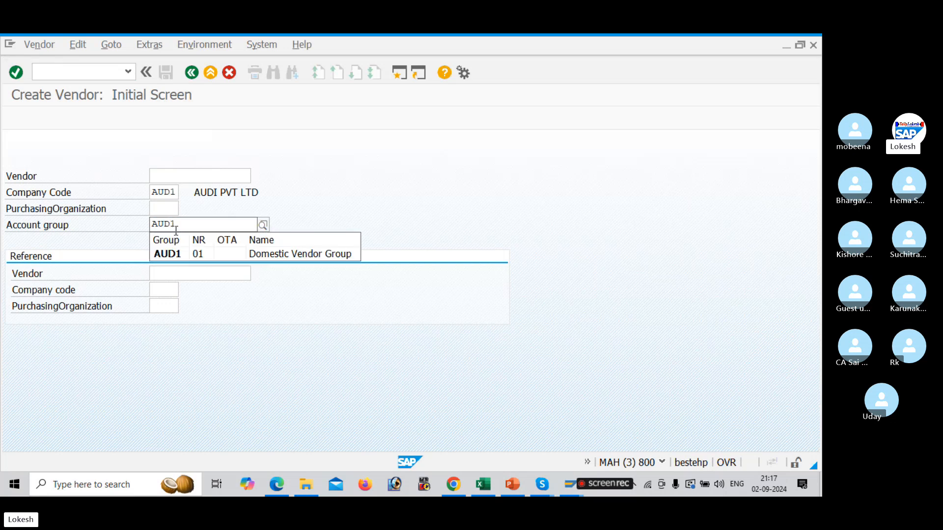
type("1")
left_click(189, 253)
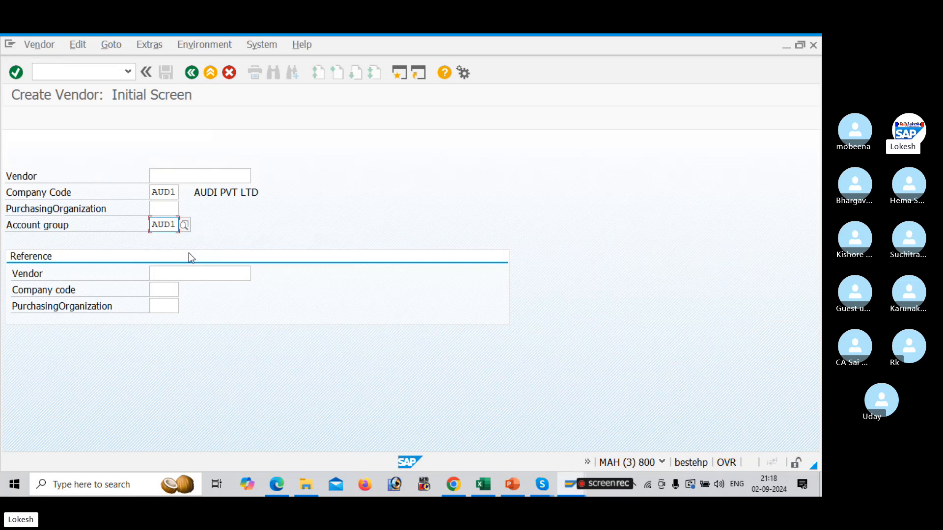
key("Return")
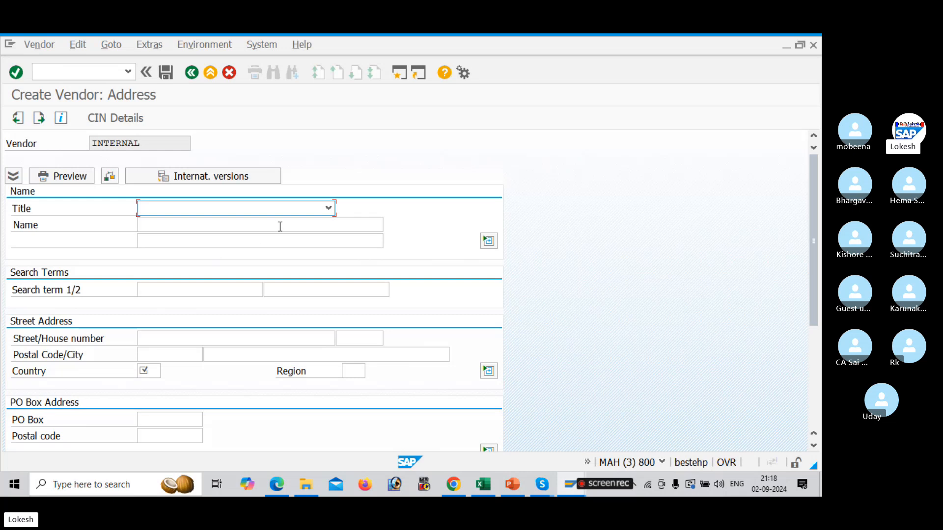
Set the vendor's title to Company and the name to LOKESH PVT LTD
left_click(328, 208)
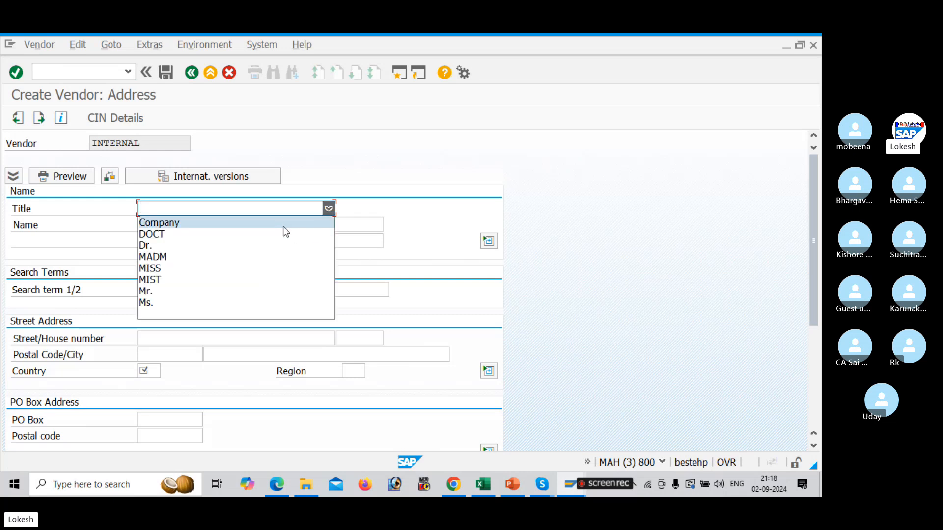
left_click(283, 224)
left_click(250, 224)
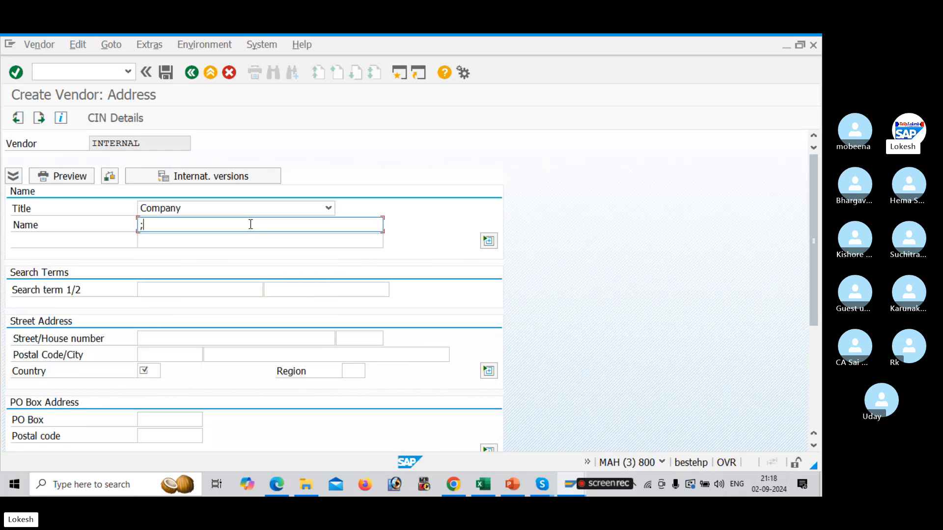
type("K")
key("BackSpace")
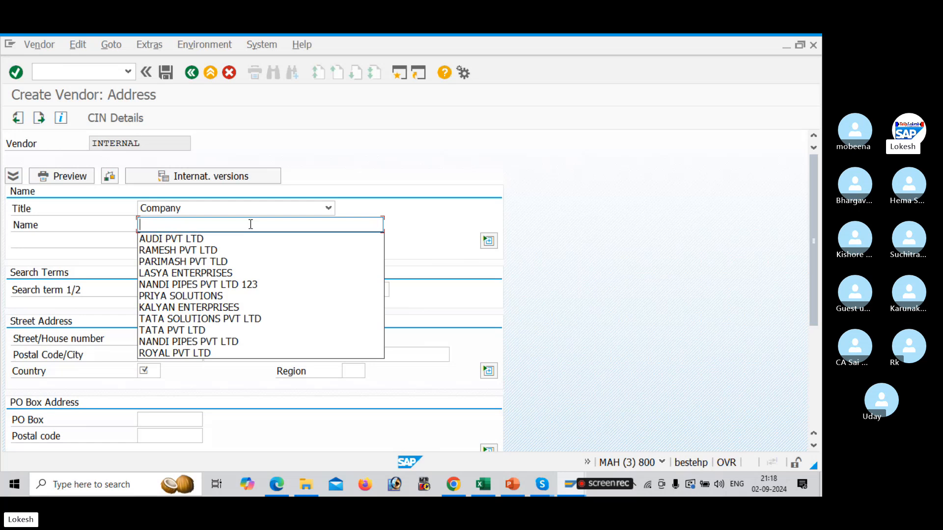
type("LOKES")
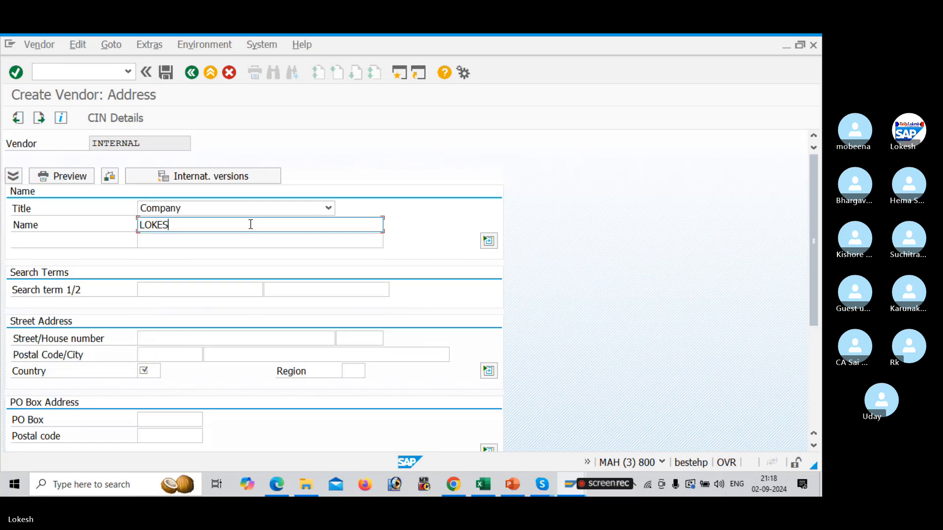
type("H PVT LTD")
Enter the vendor's street and house number, postal code 516001 and city KADAPA
left_click(204, 338)
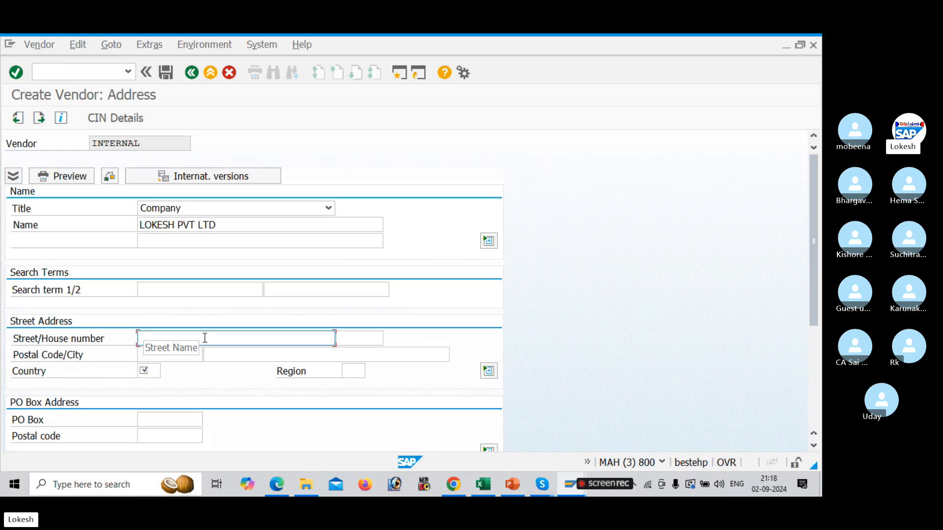
key("Tab")
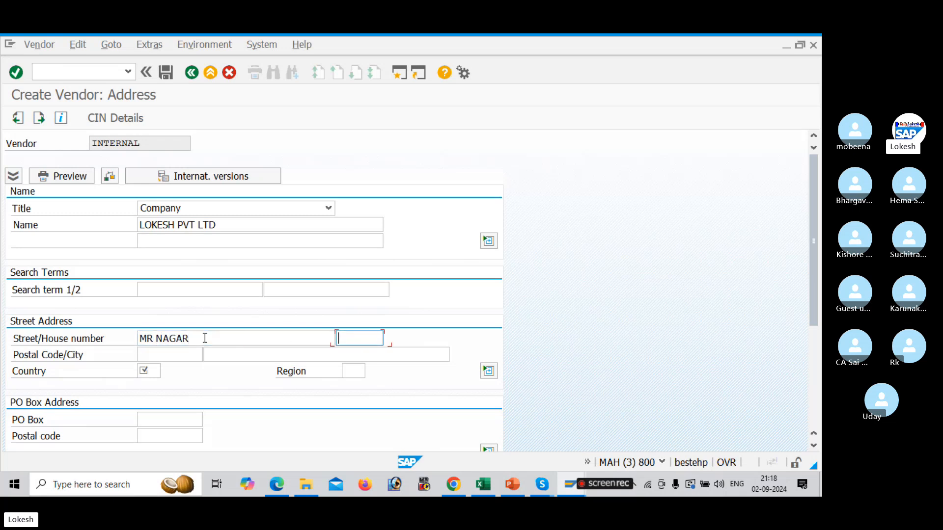
key("Tab")
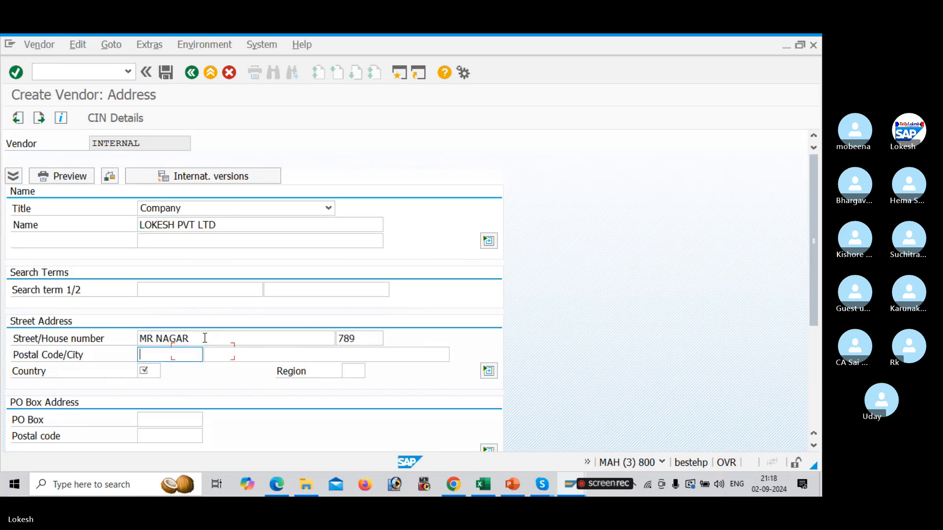
type("516001")
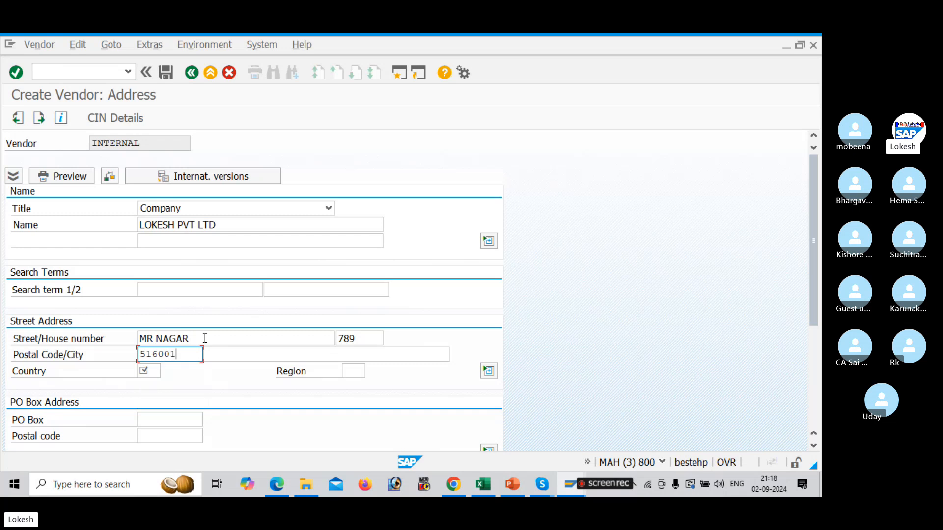
key("Tab")
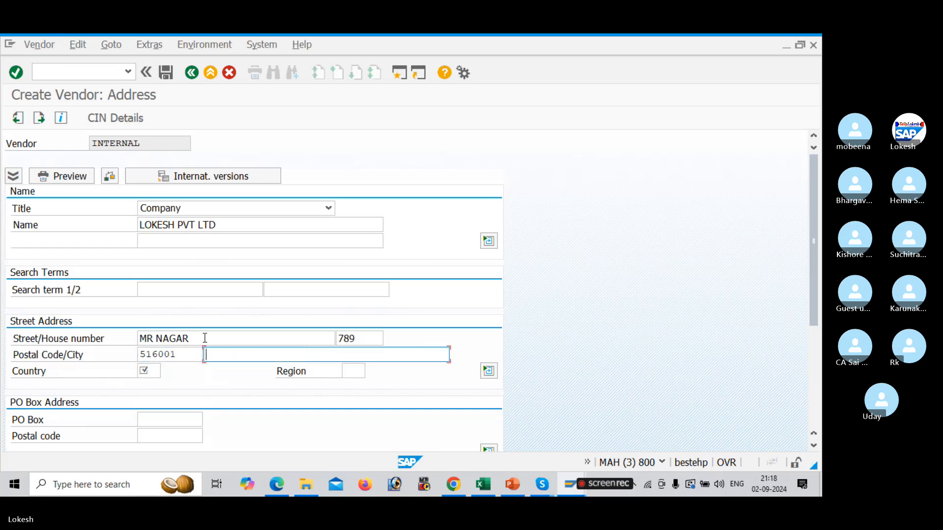
type("K")
key("Down")
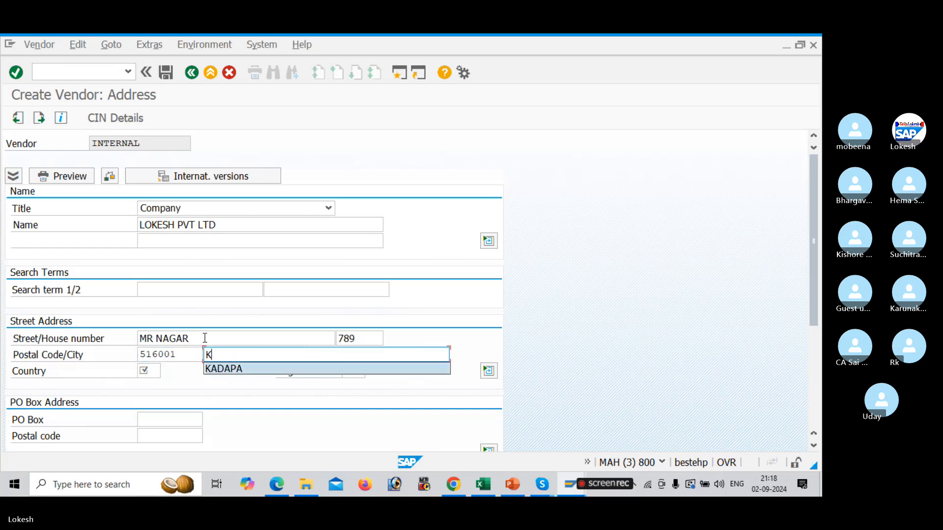
key("Tab")
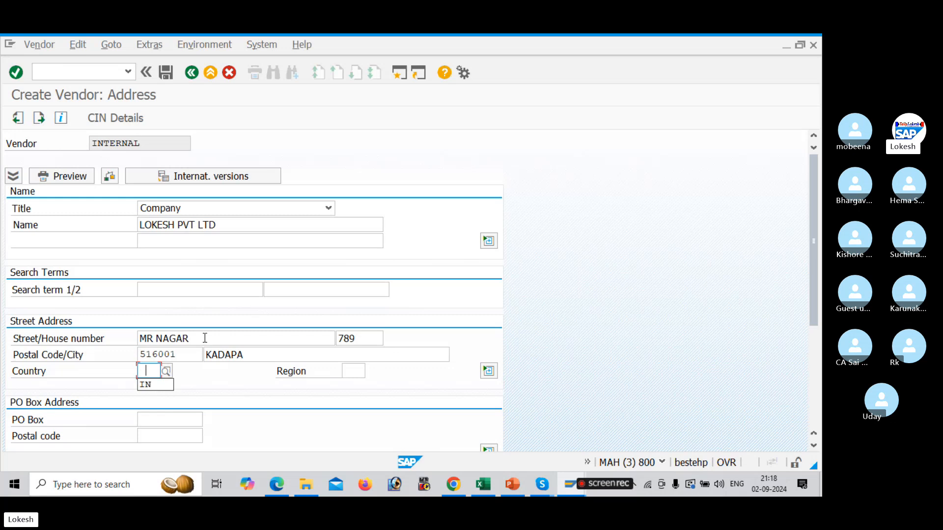
Set the country to IN and the region to 01
key("Down")
key("Tab")
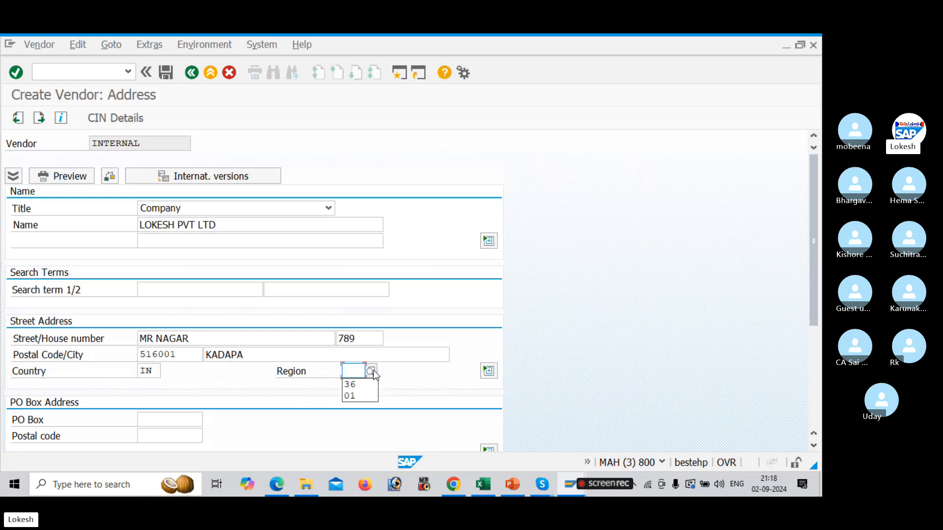
key("Down")
key("Down")
key("Return")
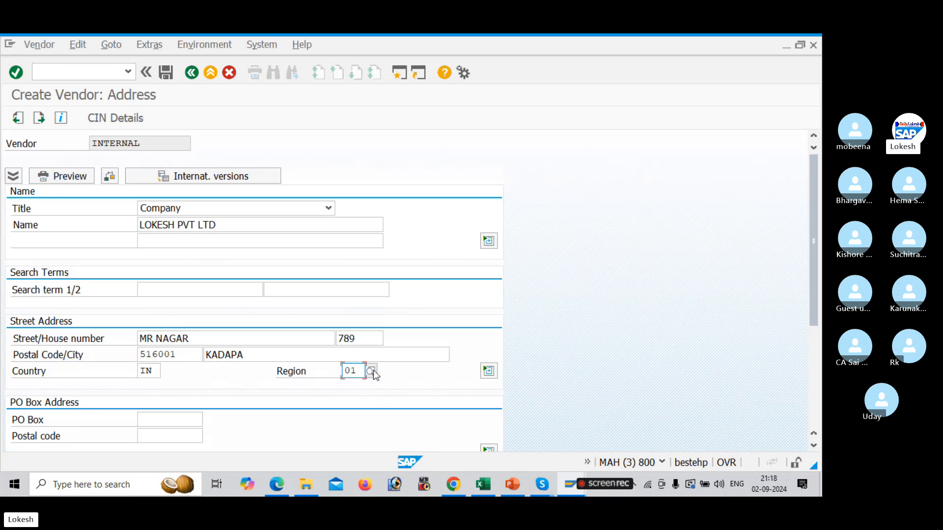
Fill in the PO Box and the PO box postal code with 516001
left_click_drag(815, 258, 816, 328)
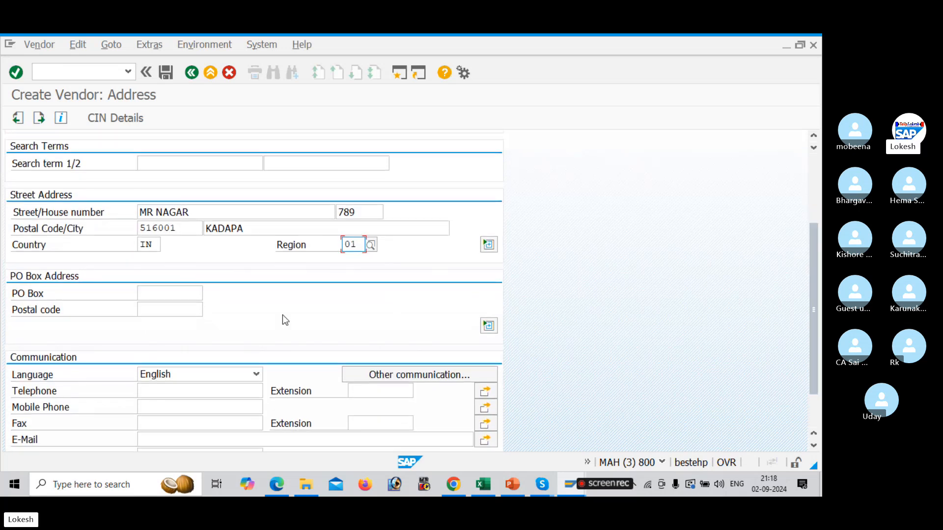
left_click(186, 294)
type("516")
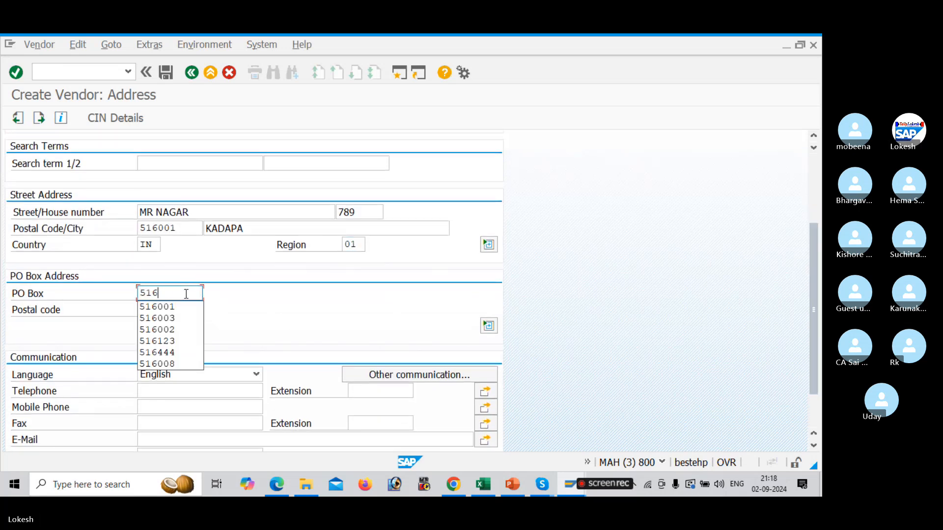
key("Down")
key("Return")
key("Tab")
type("51")
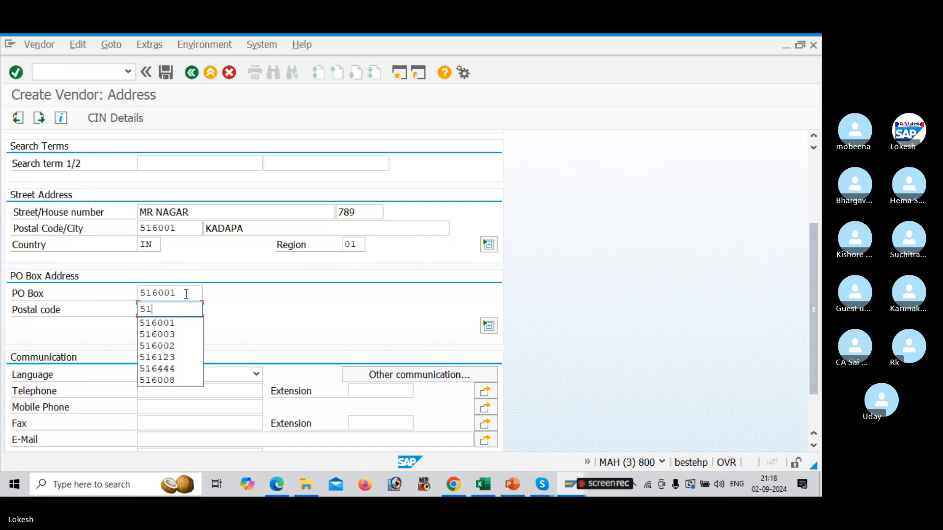
type("60")
key("Down")
key("Return")
key("Tab")
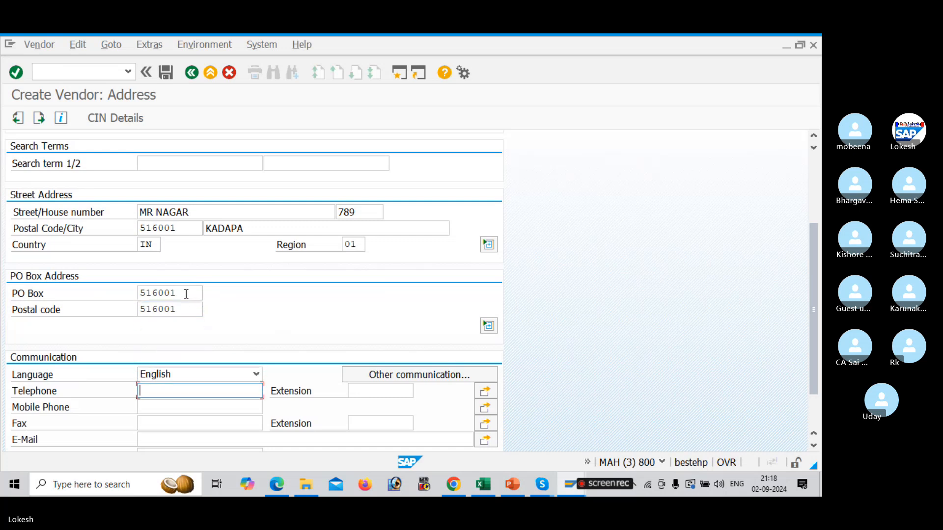
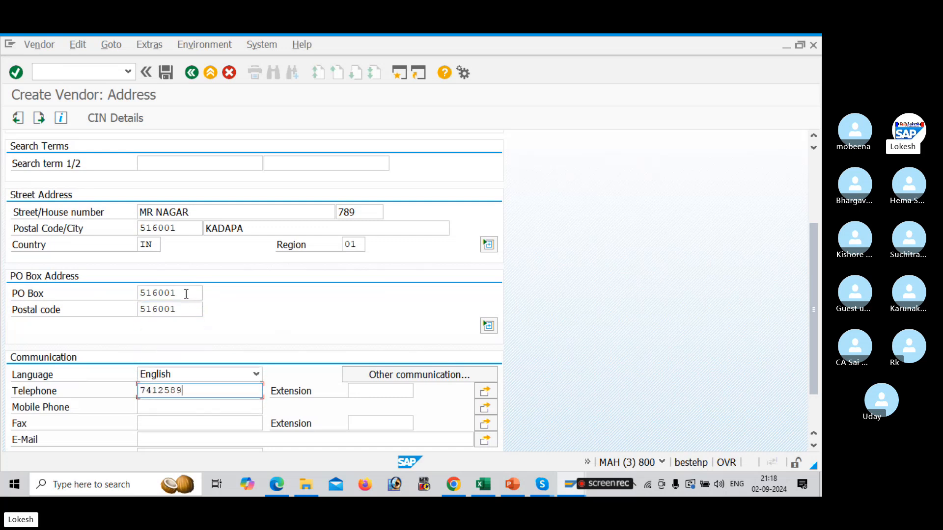
Enter the vendor's telephone, mobile phone and fax numbers
key("Tab")
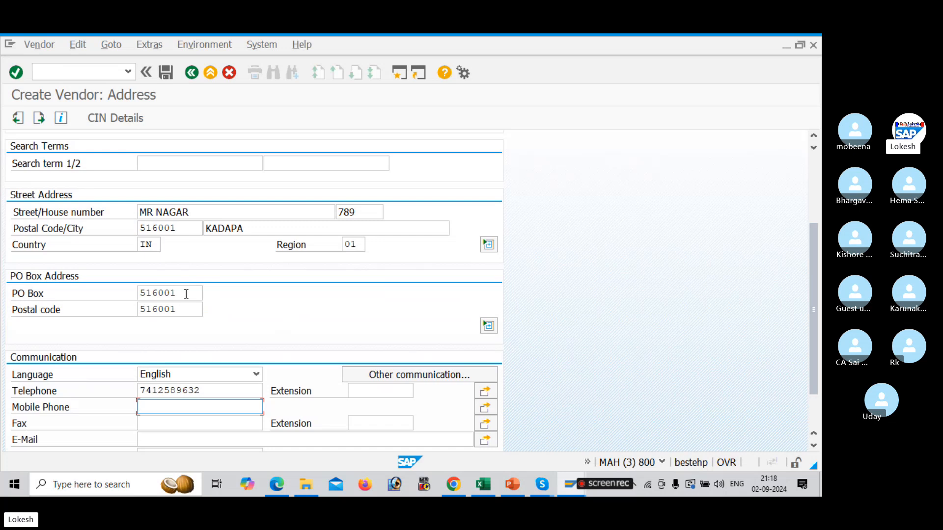
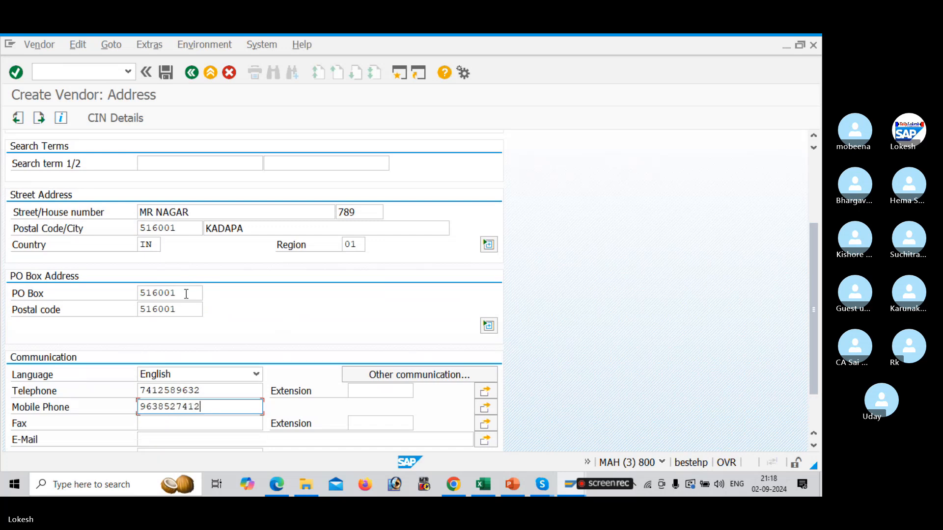
key("Tab")
type("9856")
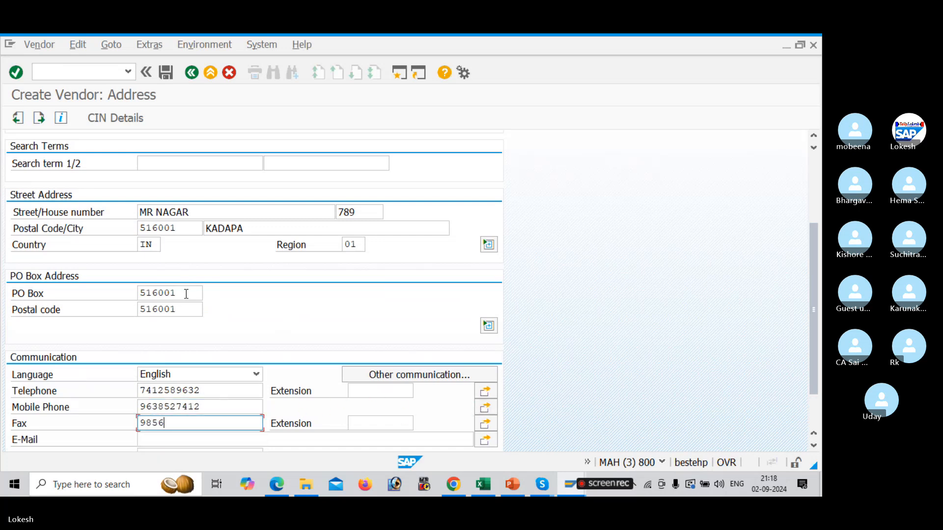
key("Tab")
key("Tab")
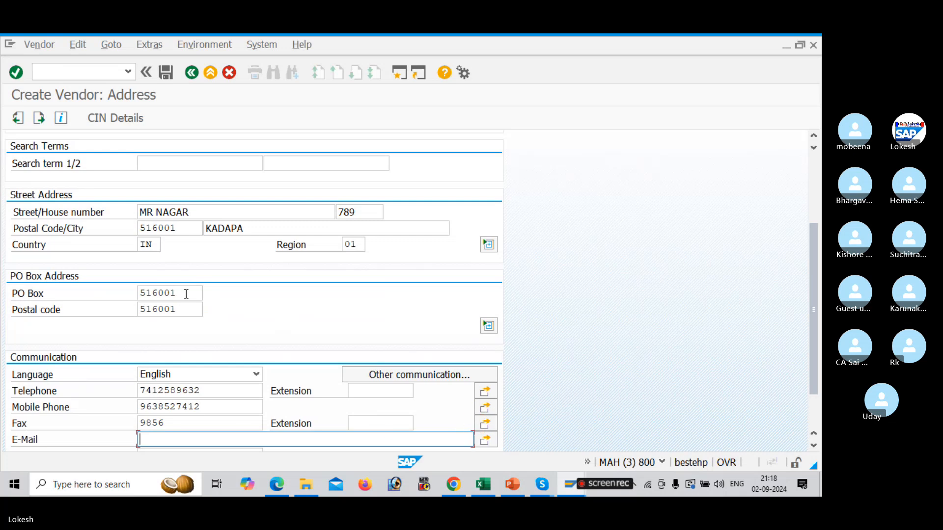
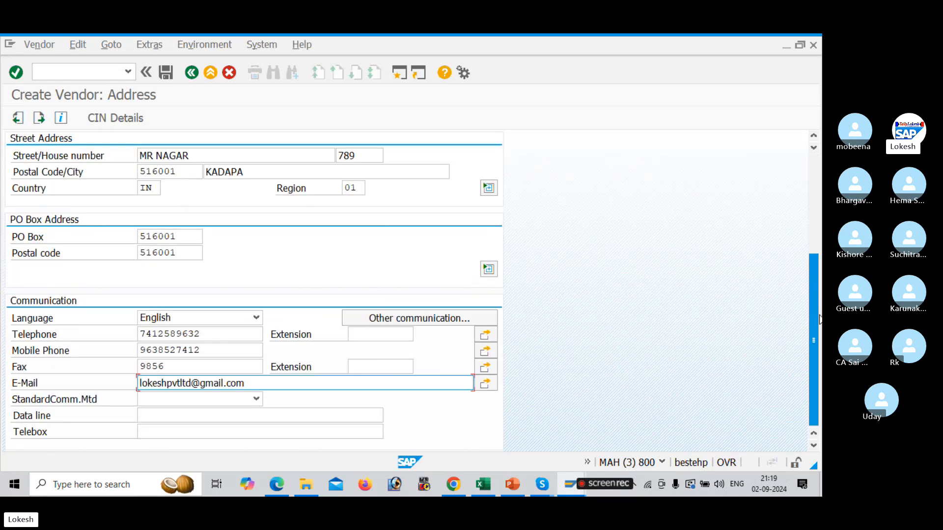
Review the address data and proceed past the Control screen to Payment transactions
left_click_drag(814, 309, 801, 229)
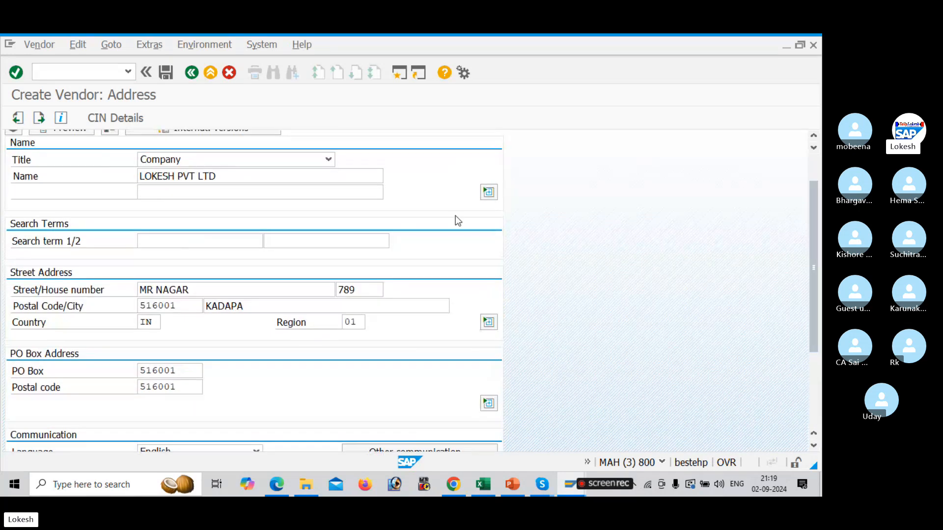
left_click_drag(817, 300, 819, 130)
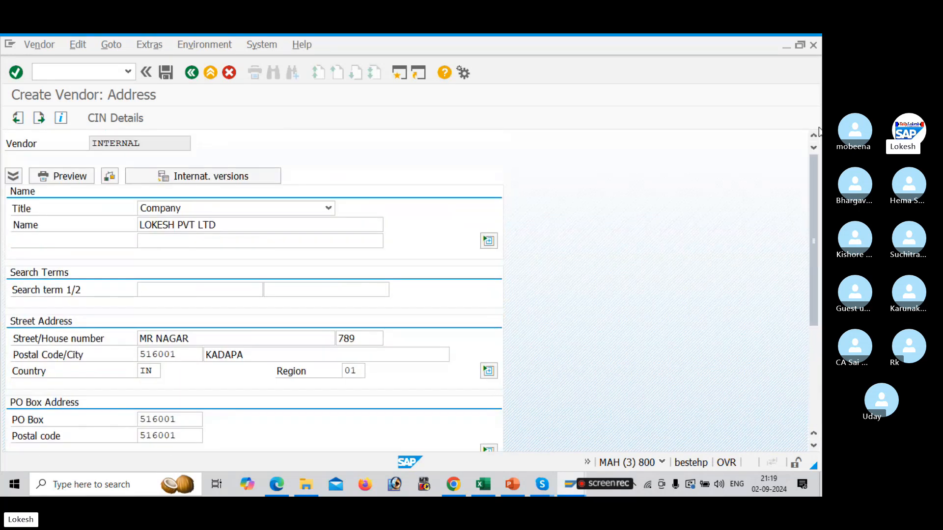
key("Return")
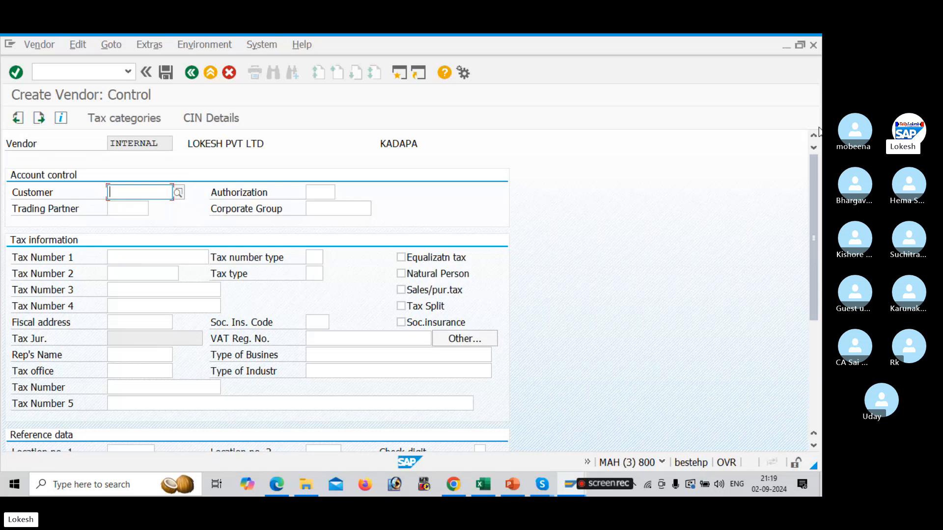
key("Return")
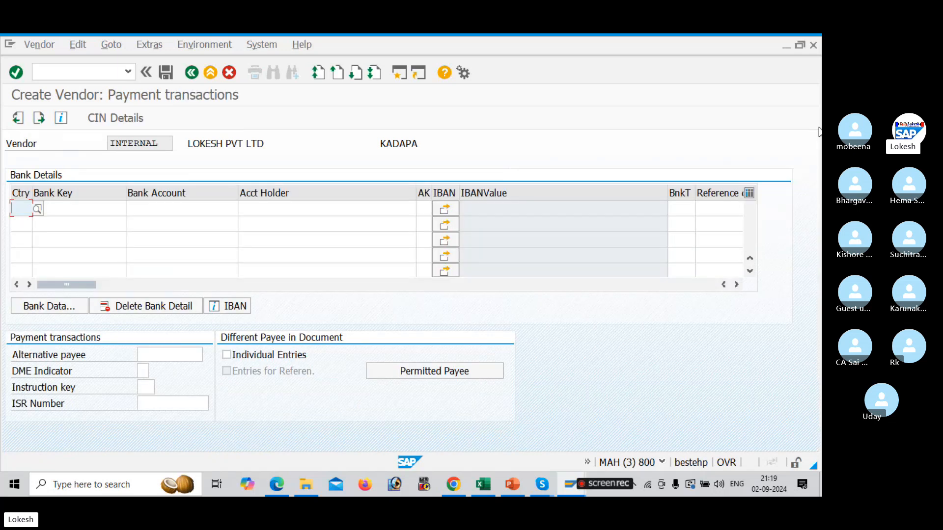
left_click(187, 353)
left_click(207, 355)
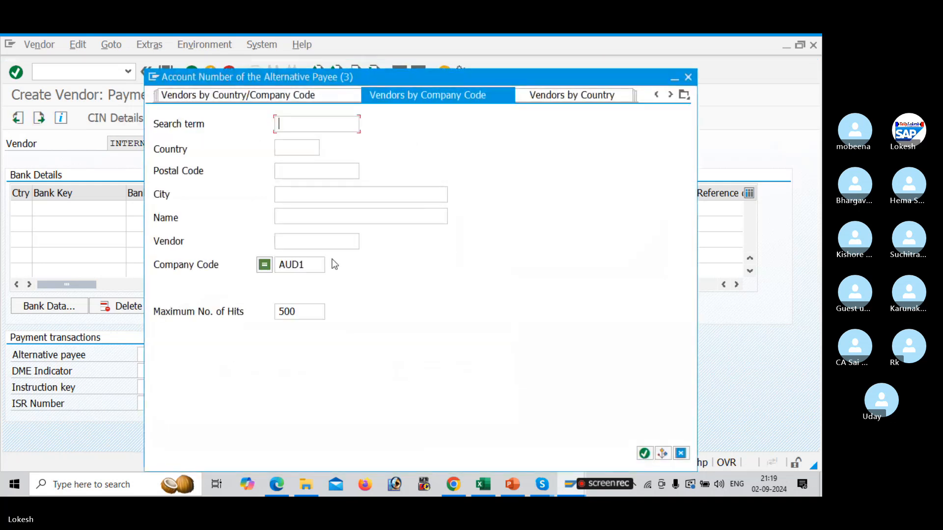
left_click(622, 98)
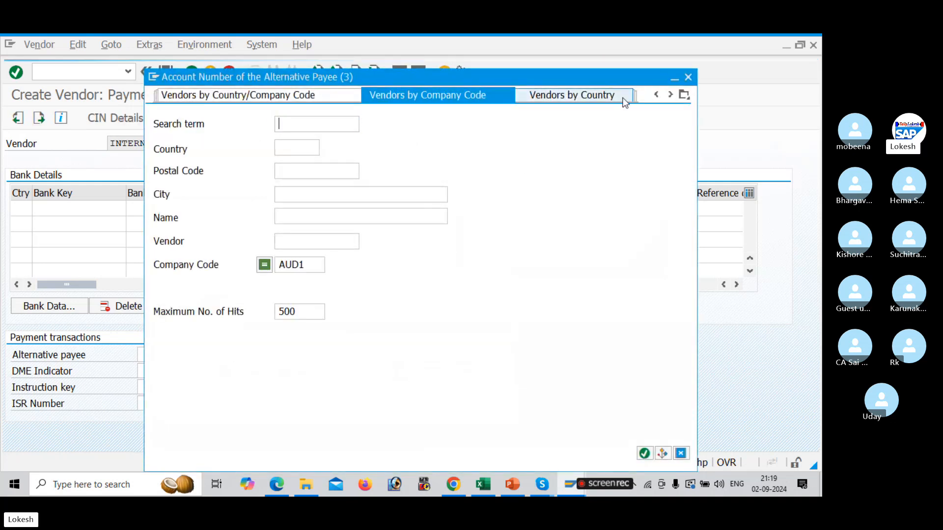
left_click(687, 77)
Continue to the company code accounting screen and set the reconciliation account to 100201 Domestic Vendor Account Group
key("Return")
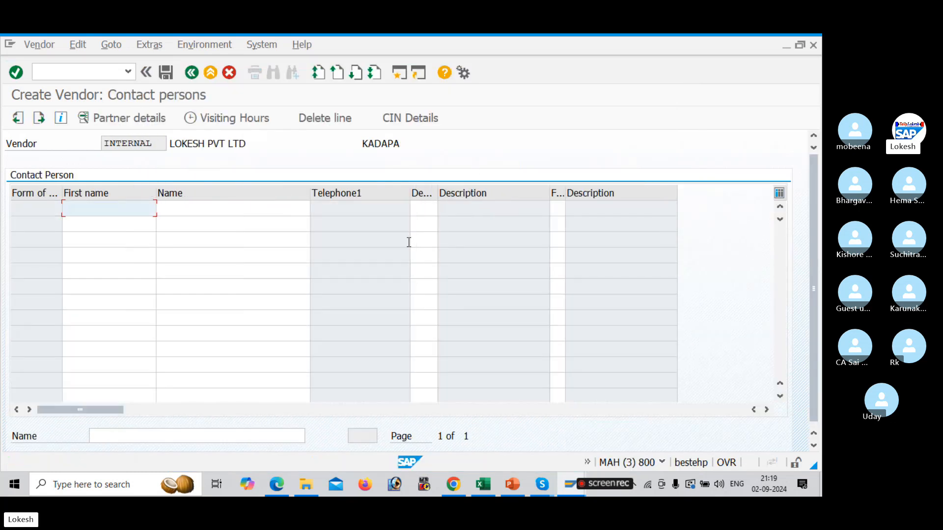
key("Return")
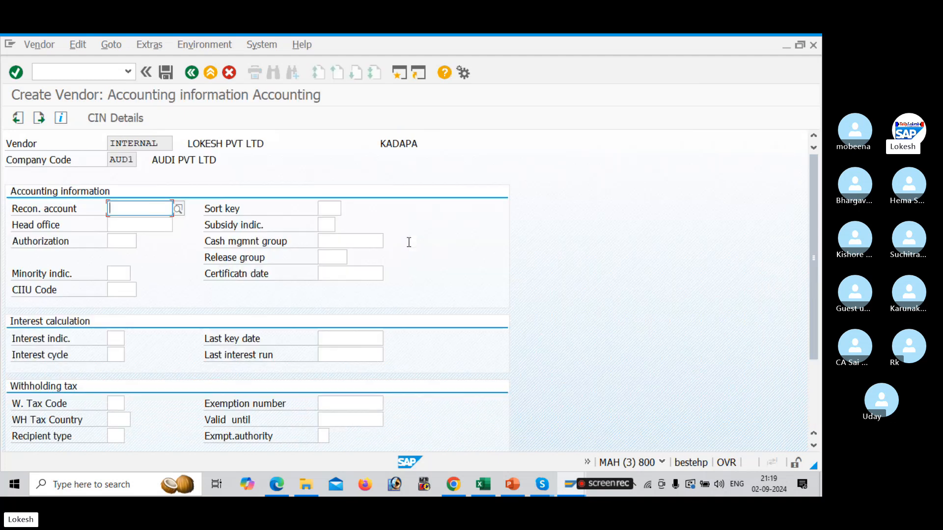
left_click(180, 210)
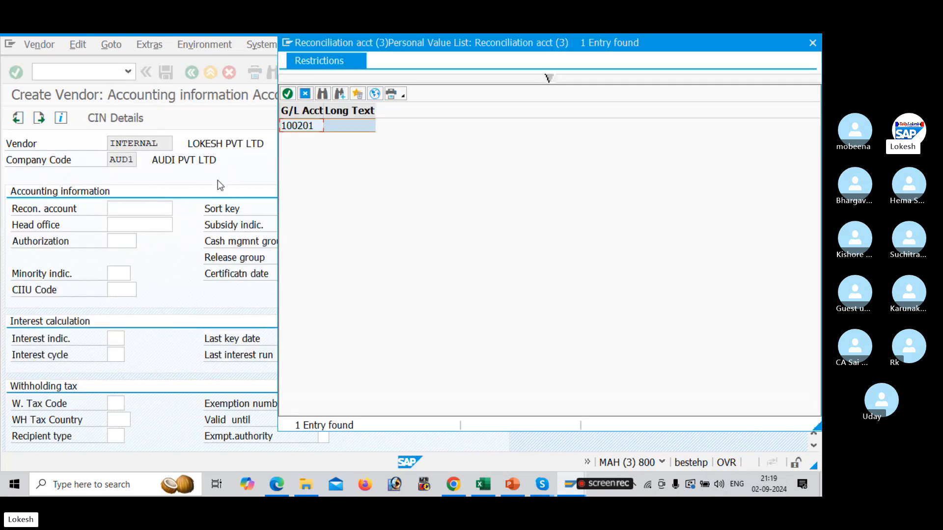
left_click(377, 96)
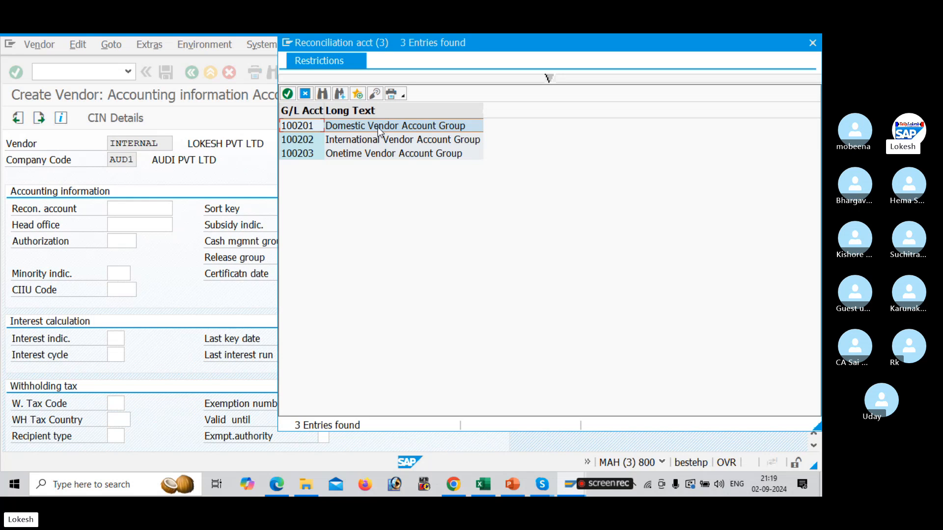
double_click(378, 126)
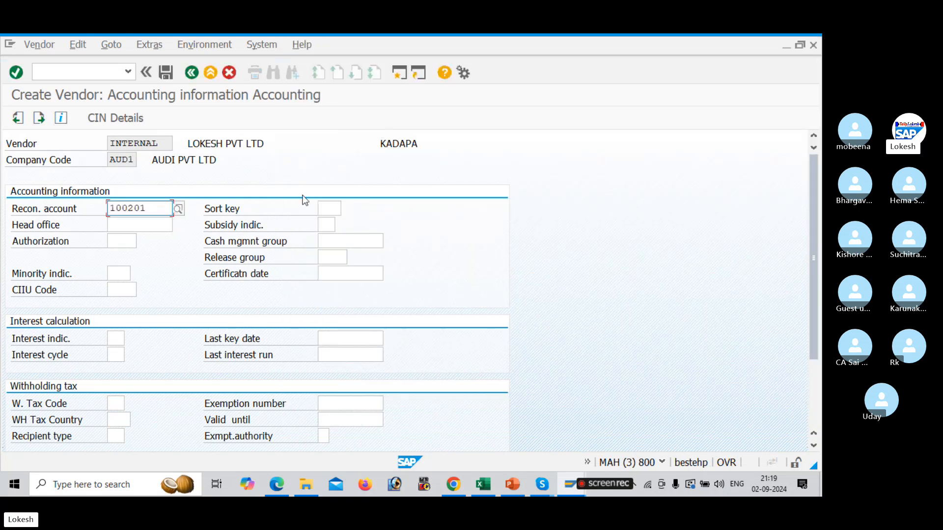
Set the sort key to 012 Vendor number and the cash management group to A4 Major vendors, then continue
left_click(329, 207)
left_click(346, 209)
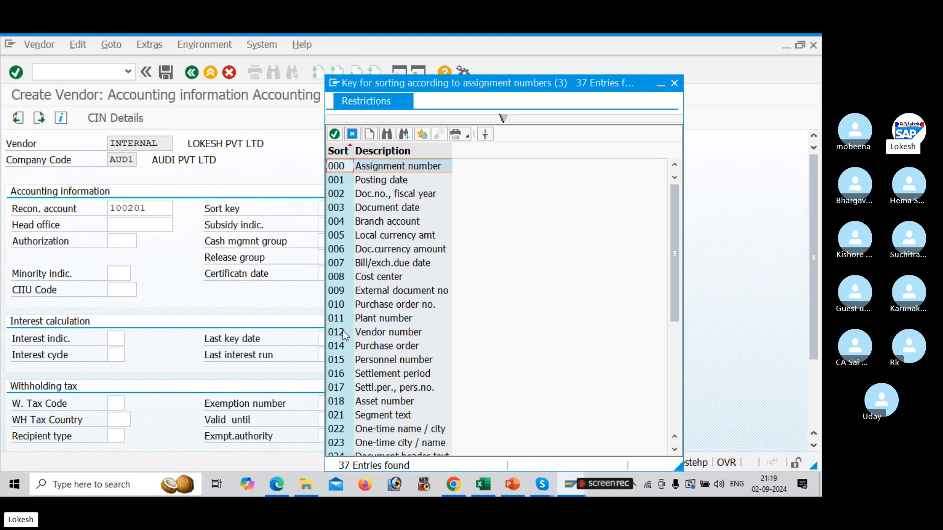
left_click(373, 333)
double_click(373, 334)
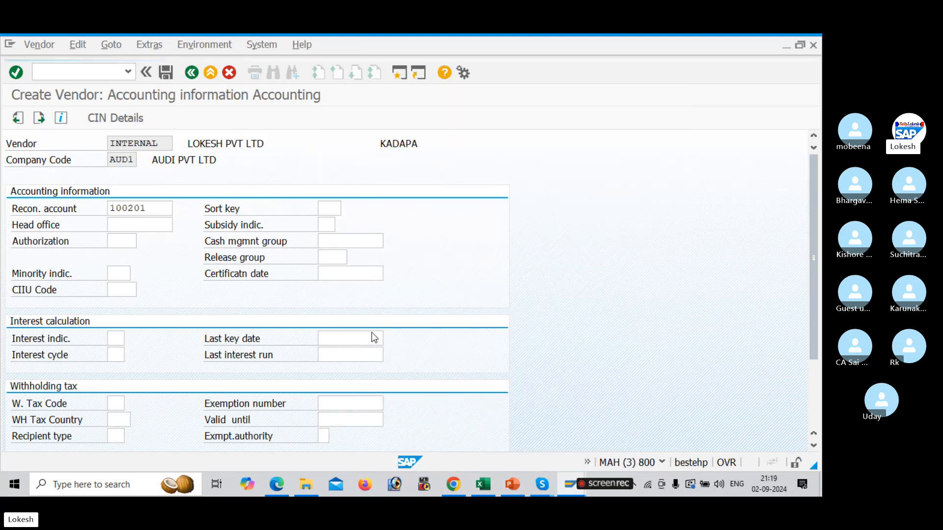
left_click(347, 238)
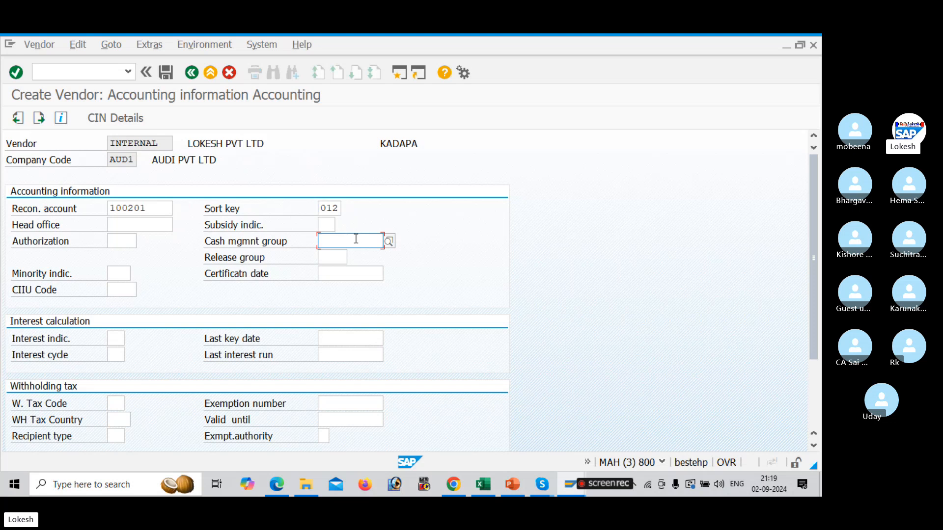
key("Return")
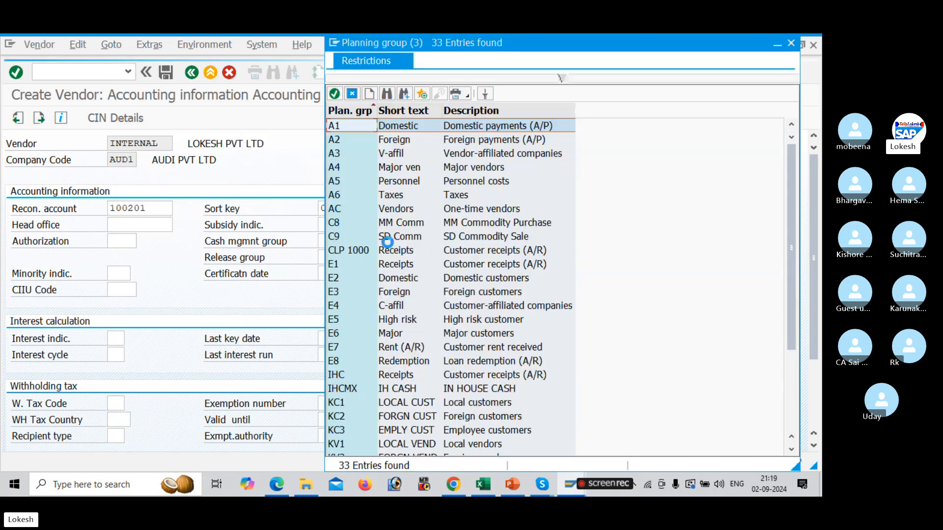
left_click(414, 168)
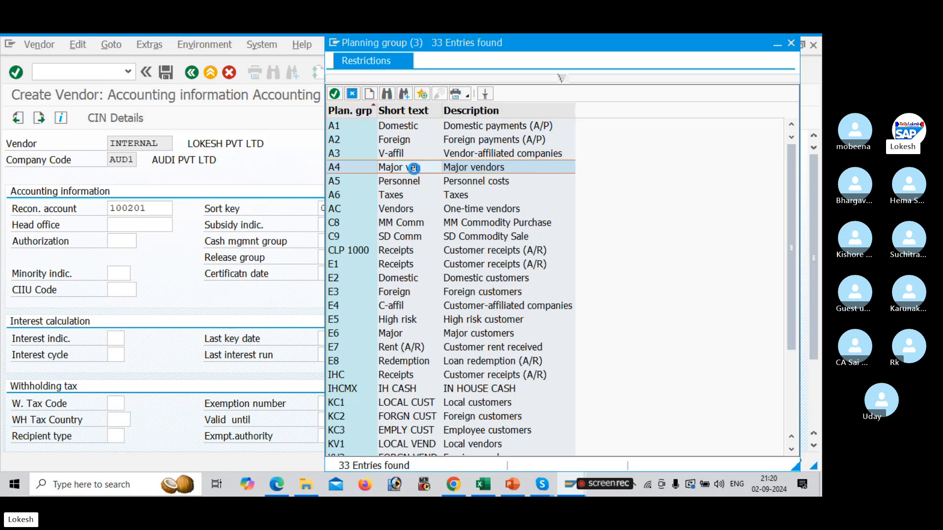
double_click(415, 170)
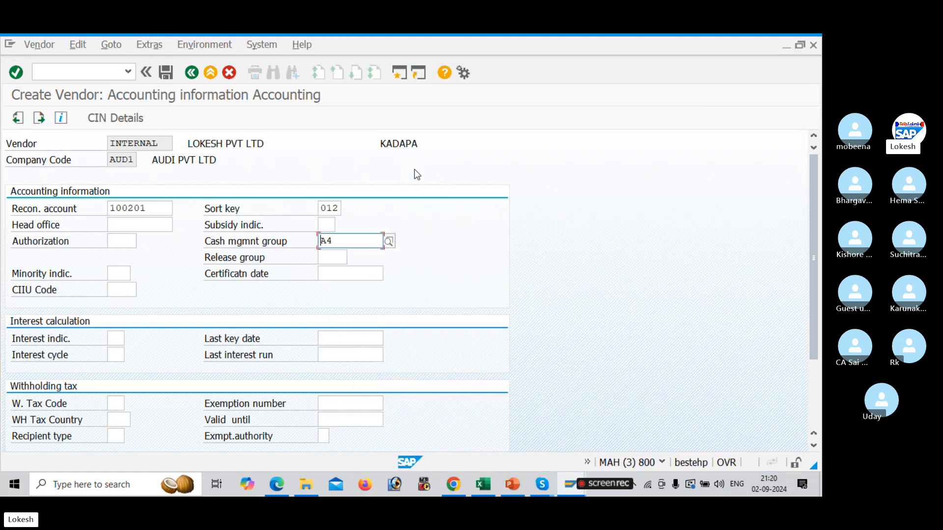
key("Return")
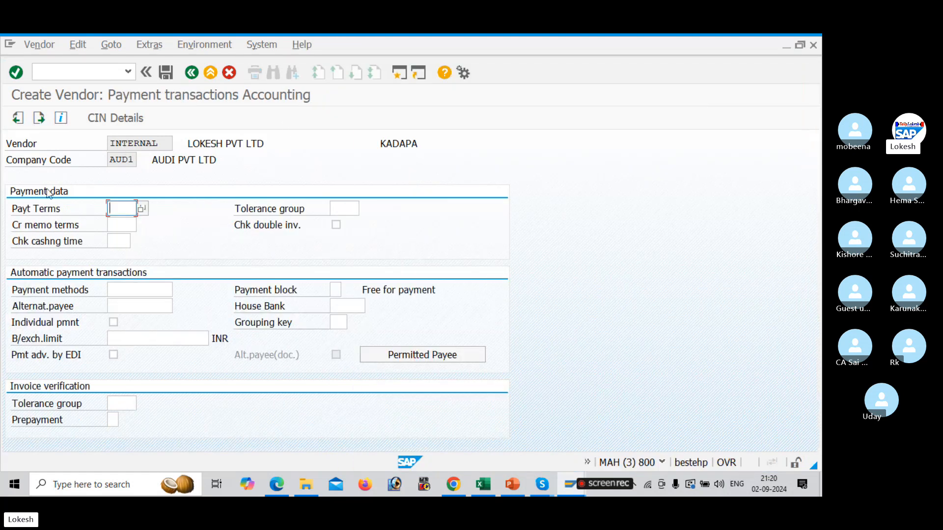
Set the vendor's payment terms to 0001 Immediate payment term
left_click(142, 209)
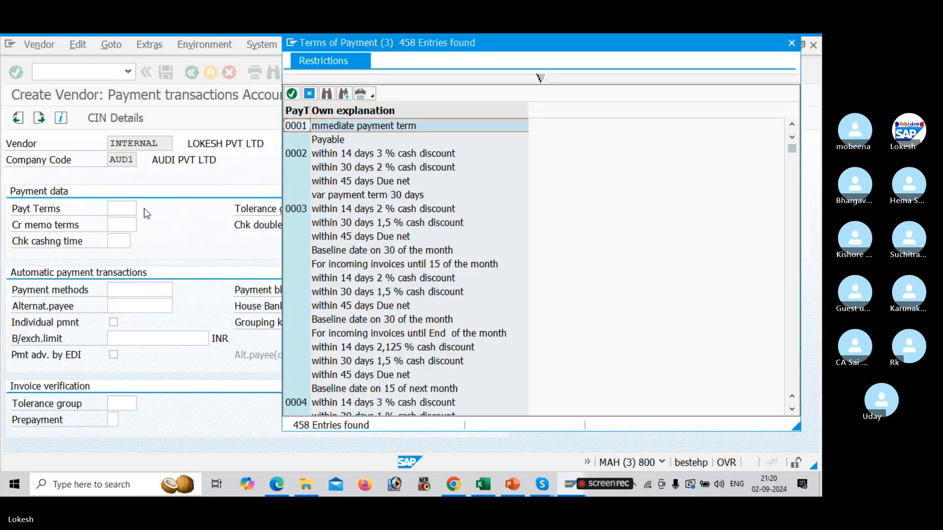
key("Down")
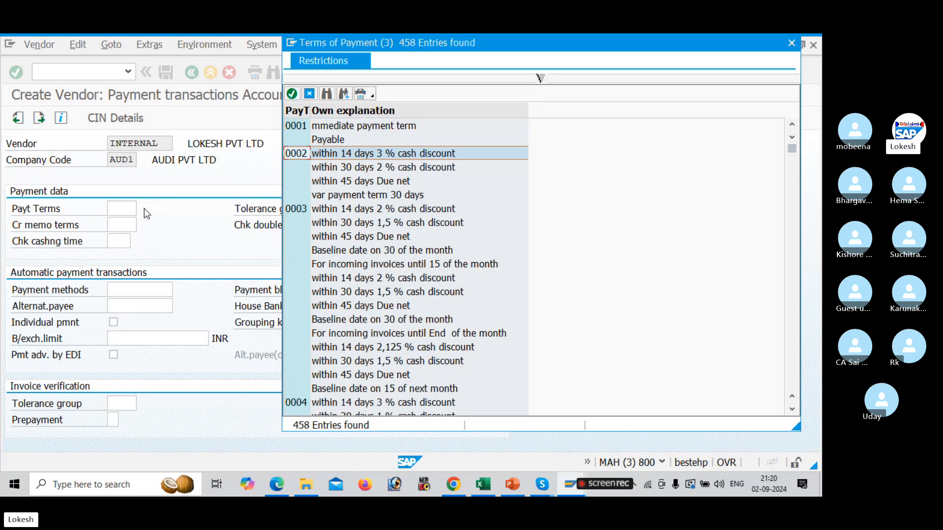
key("Down")
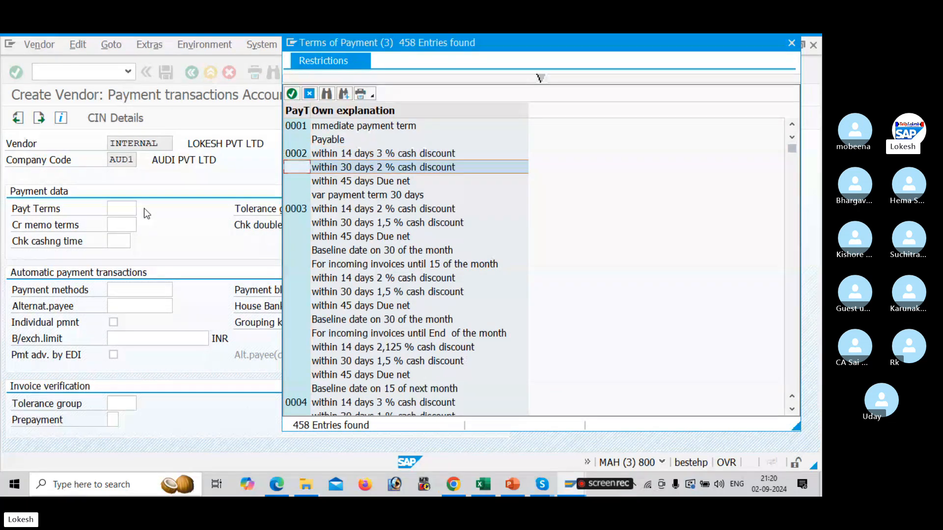
key("Down")
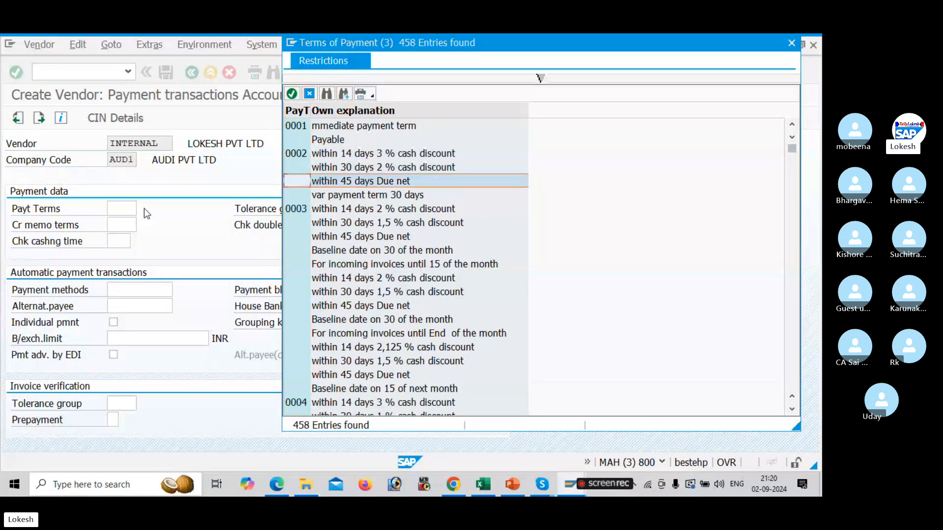
key("Up")
key("Up")
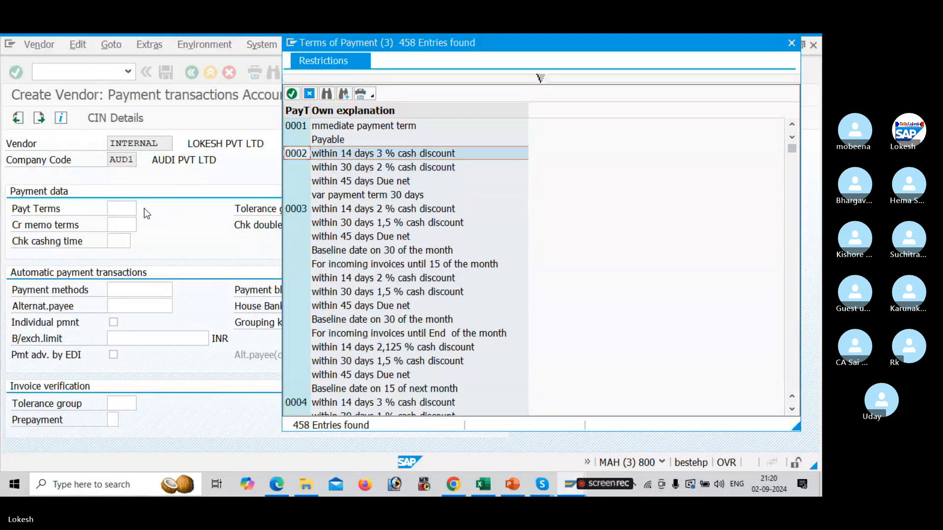
key("Up")
key("Up")
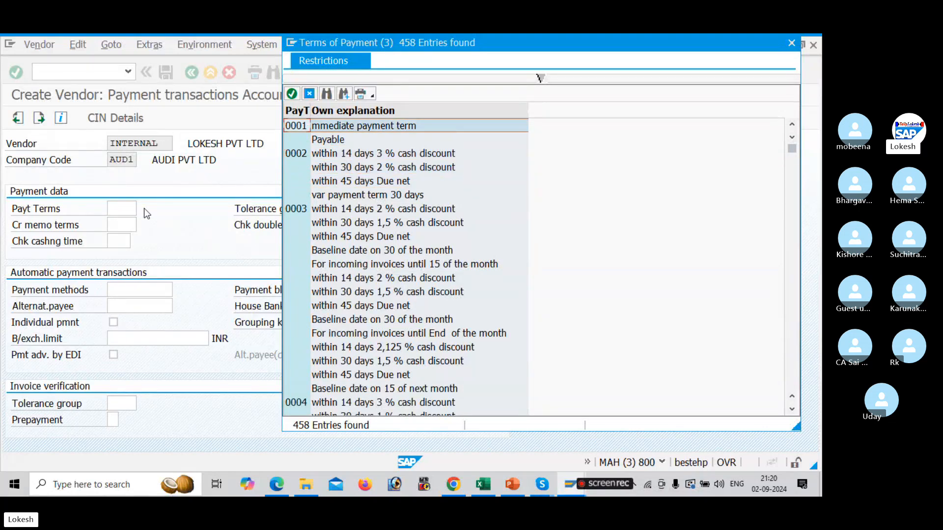
key("Return")
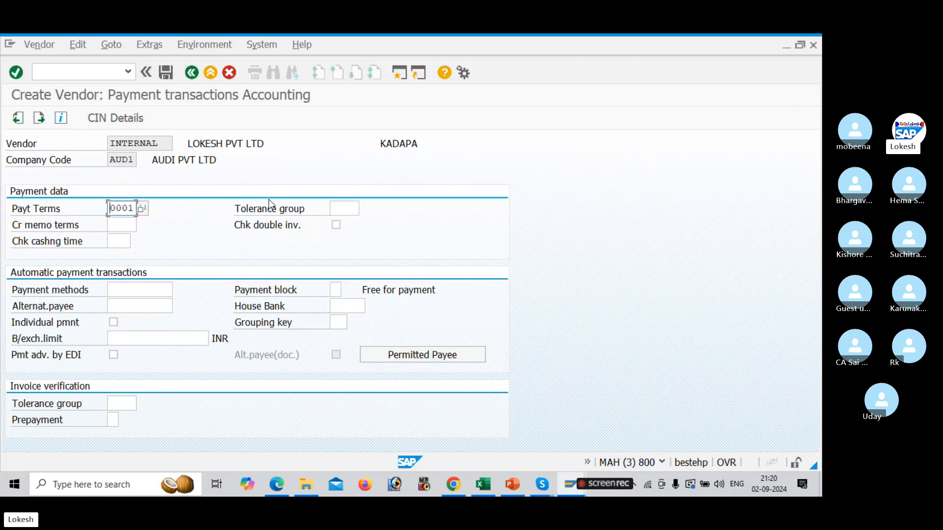
Try to save the new vendor master and close the resulting message
left_click(343, 202)
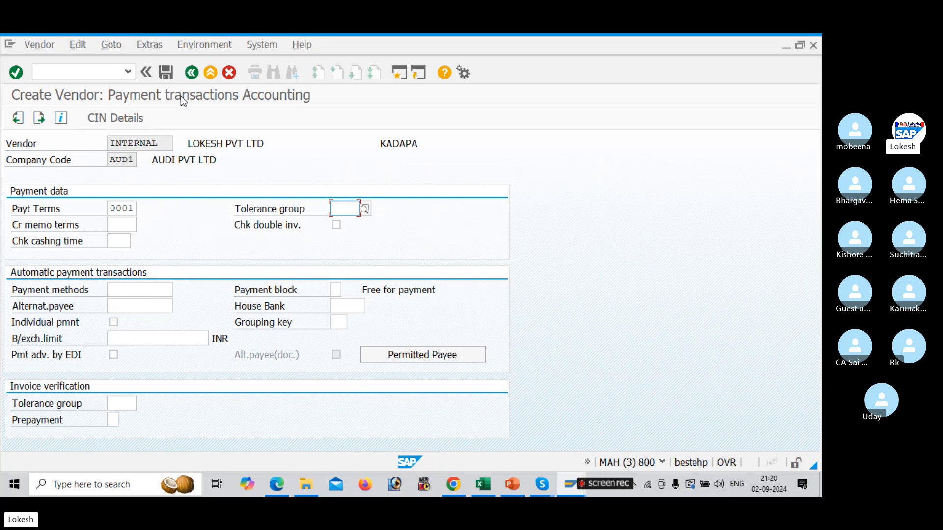
left_click(166, 74)
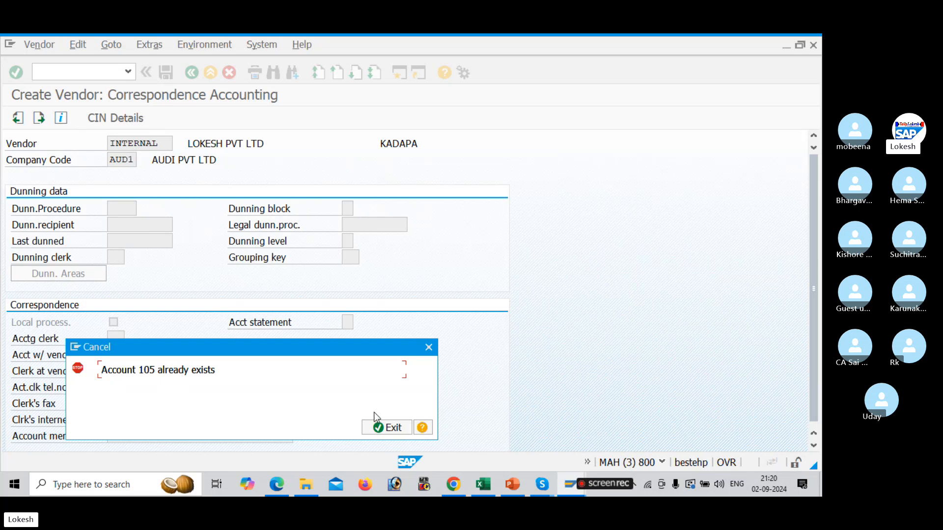
left_click(385, 427)
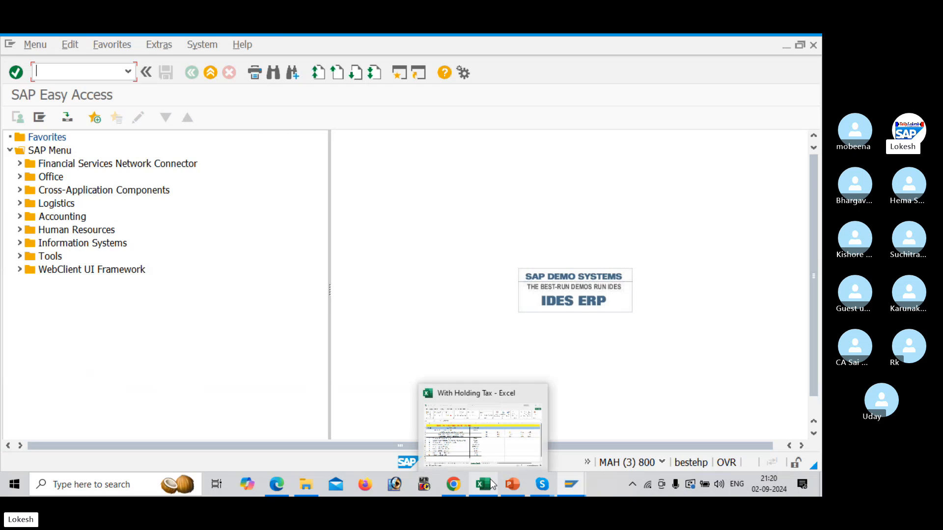
Switch between open windows to the vendor number range intervals window
key("alt+Tab")
key("alt+Tab")
key("alt+Tab")
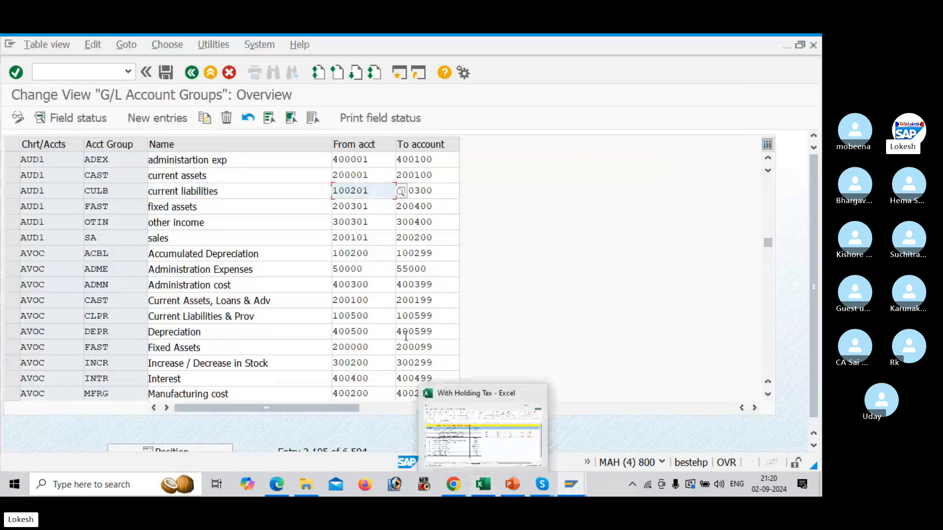
key("alt+Tab")
key("alt+Tab")
key("alt+Tab")
key("alt+Tab")
key("alt+Tab")
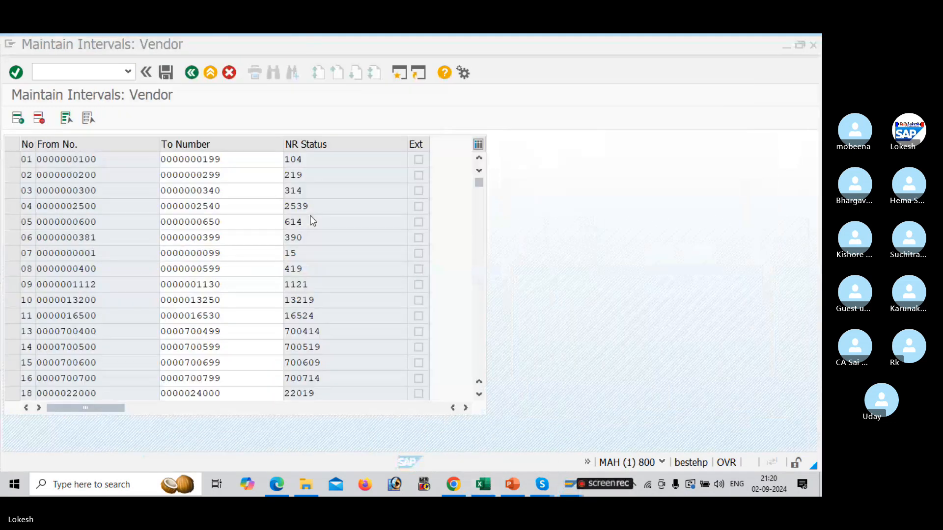
left_click(91, 73)
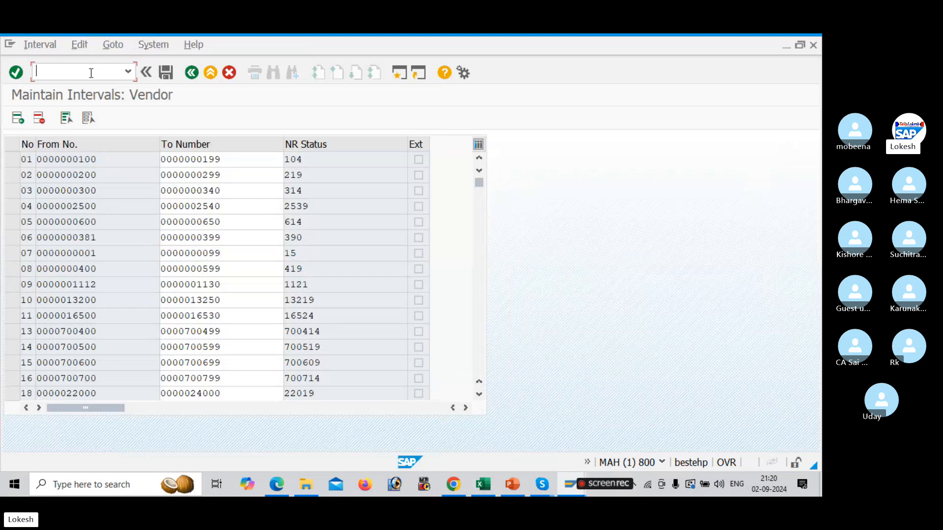
key("alt+Tab")
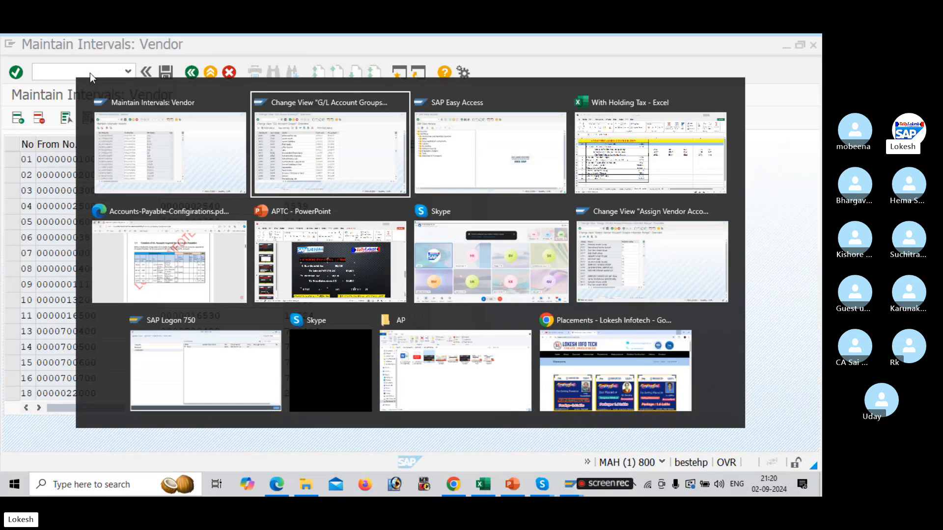
key("alt+Tab")
key("alt+Tab")
key("alt+Tab")
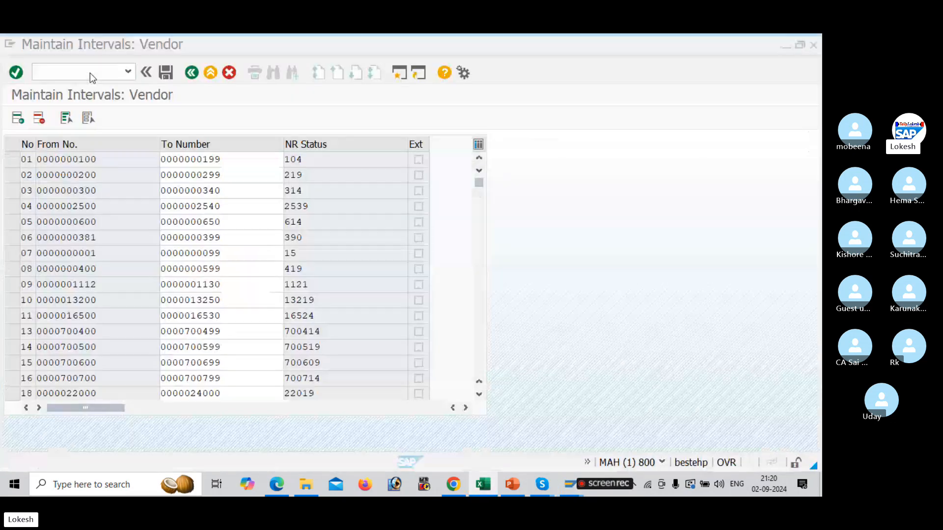
Restart transaction XKN1 for vendor number range maintenance
type("xk")
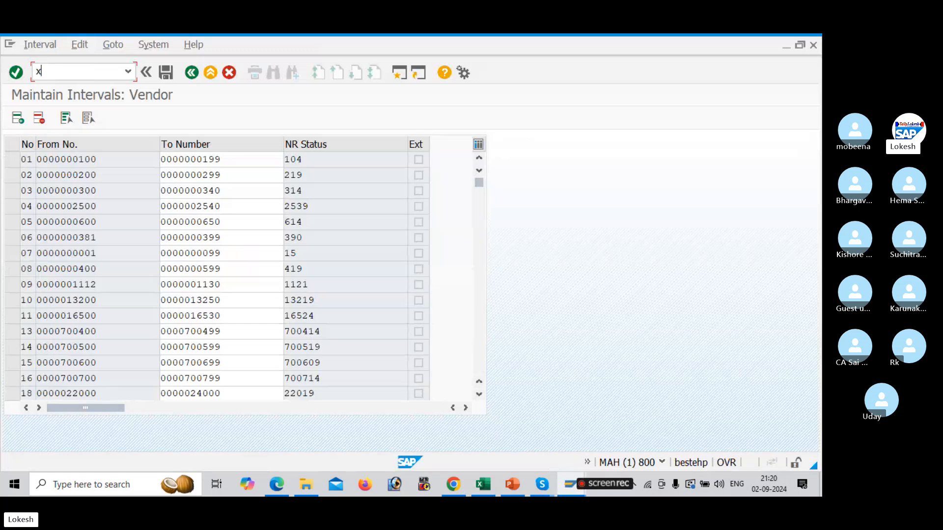
key("BackSpace")
key("BackSpace")
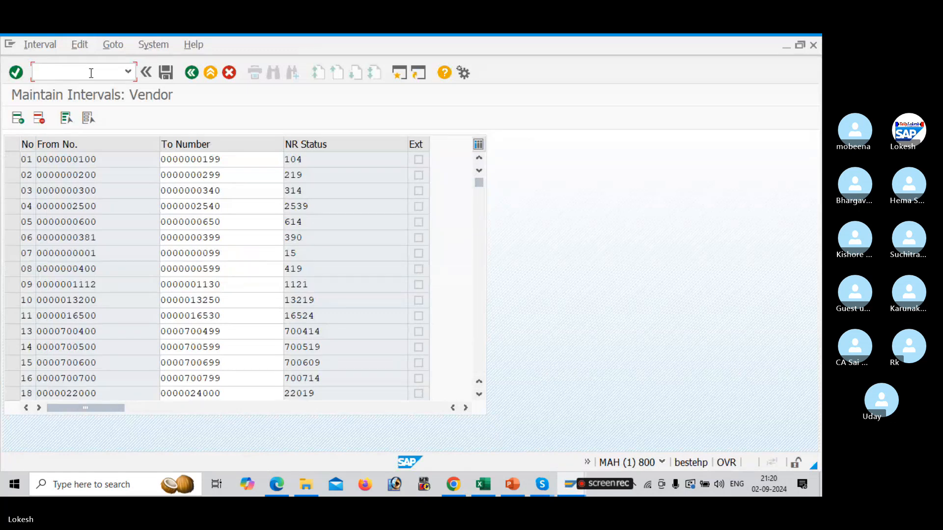
type("/xkn1")
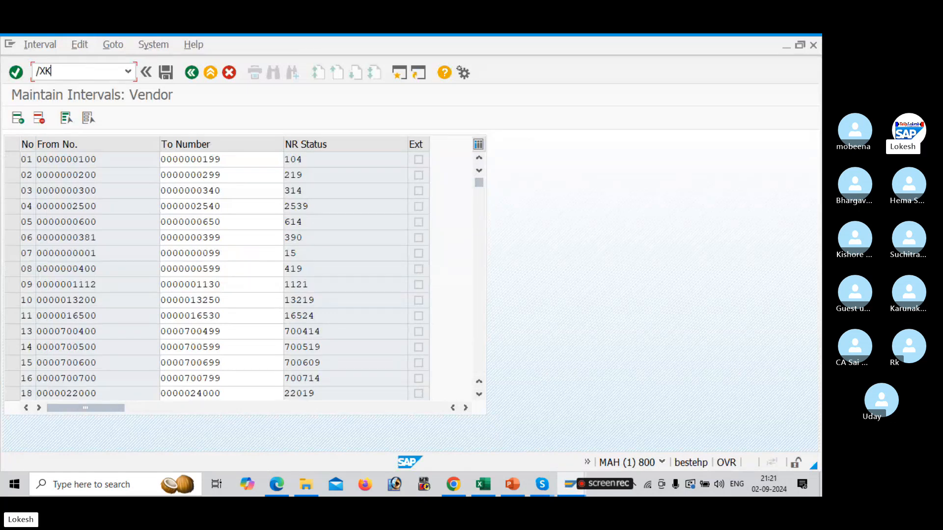
key("Return")
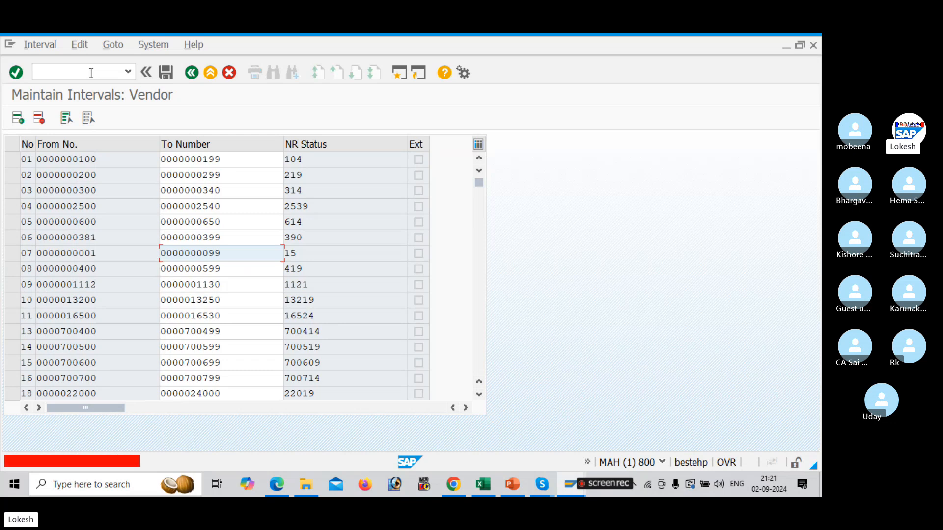
left_click(90, 73)
type("/")
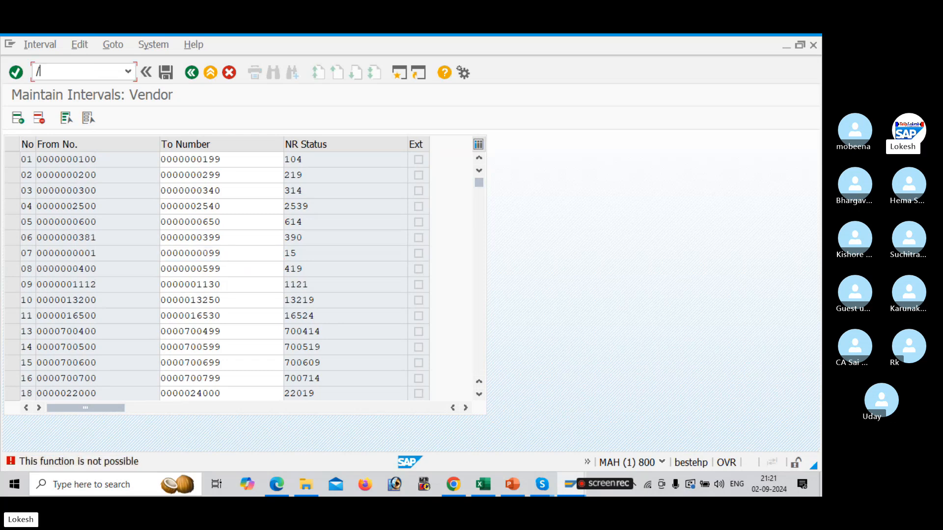
type("NXKN1")
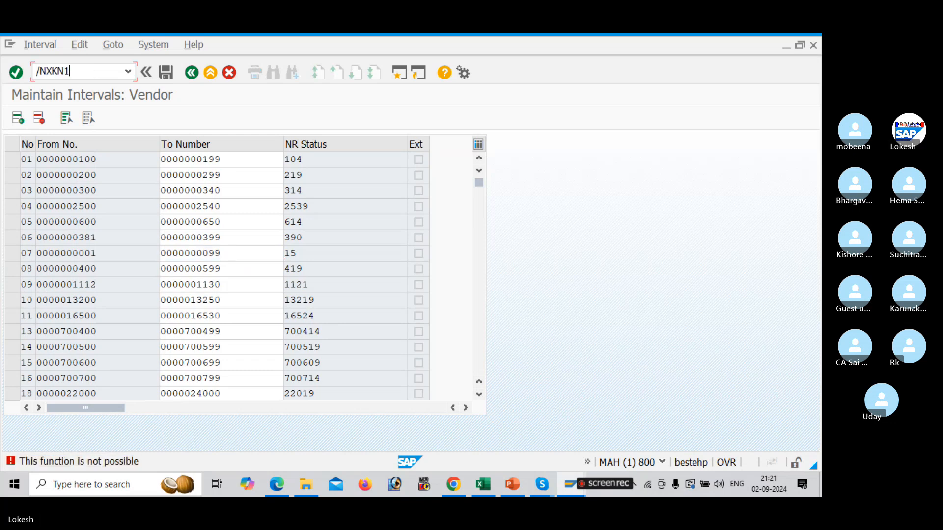
key("Return")
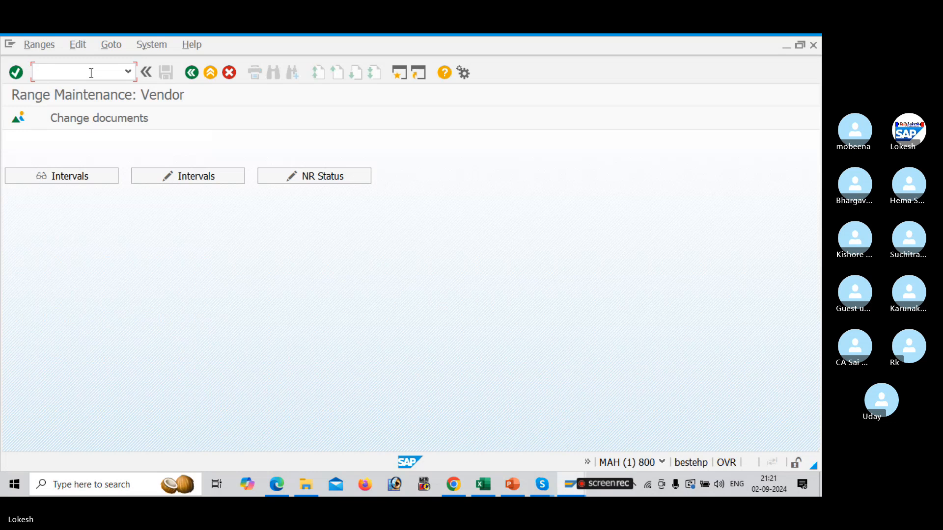
Open the vendor number range intervals for change and select the number status of interval 01
left_click(204, 177)
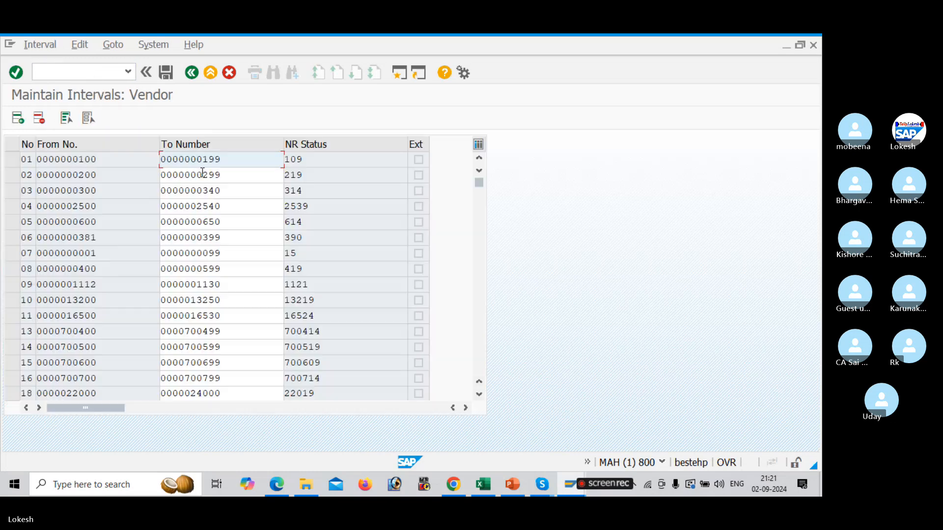
left_click(320, 160)
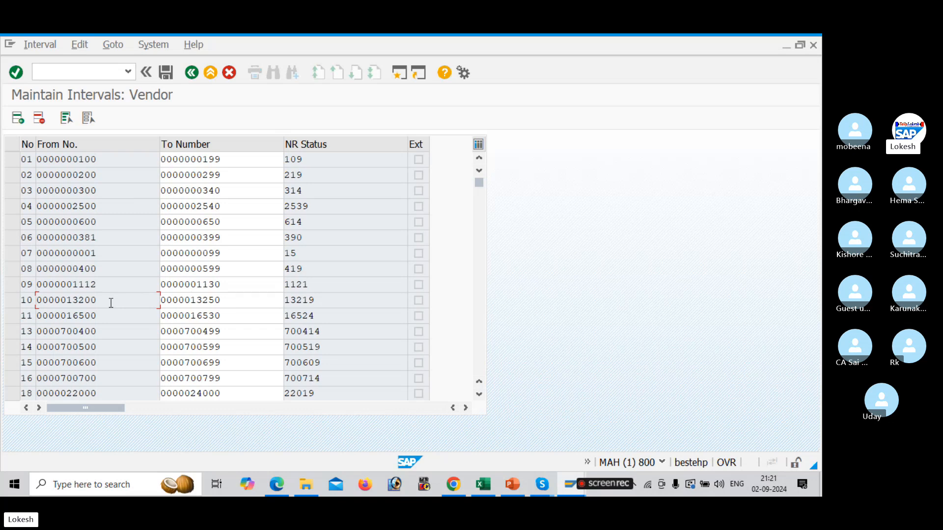
Switch to the configuration spreadsheet and select the OBAS transaction code row in the checklist
key("alt+Tab")
key("alt+Tab")
key("alt+Tab")
key("alt+Tab")
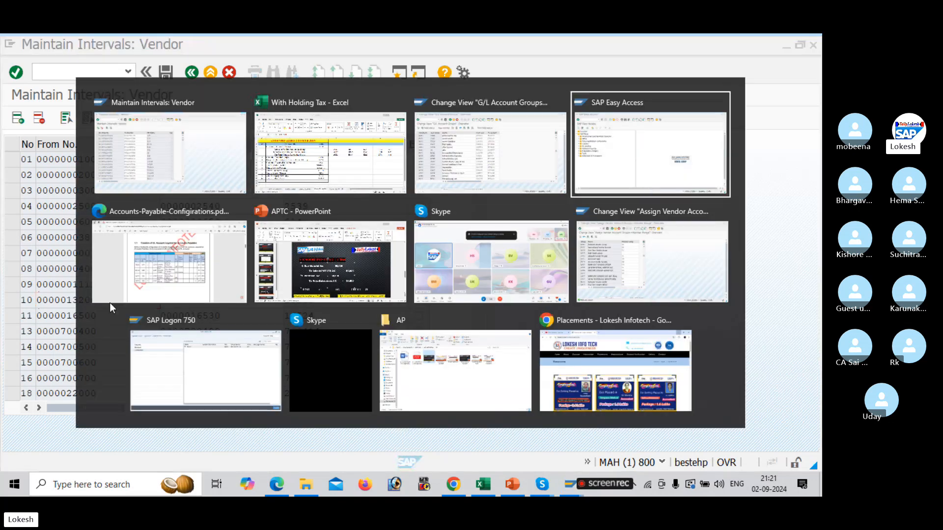
key("alt+Tab")
key("alt+Tab")
key("alt+Tab")
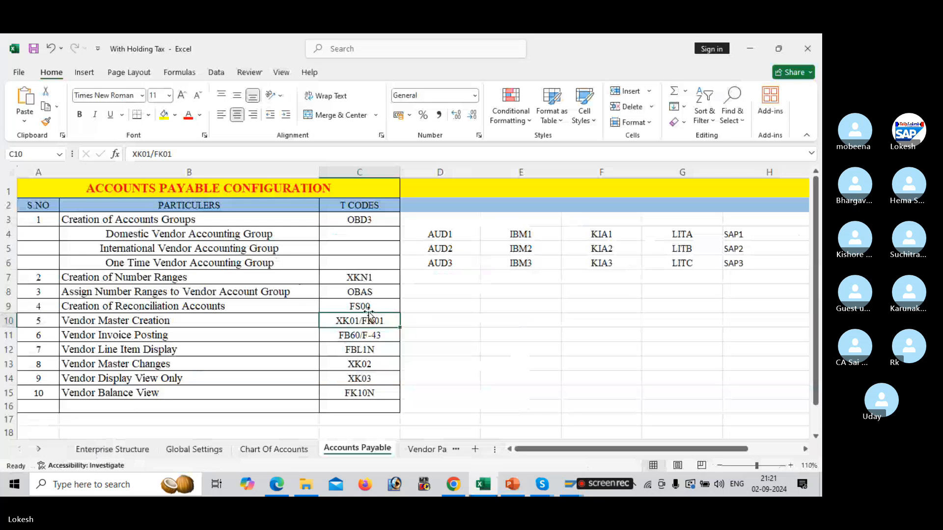
left_click(378, 293)
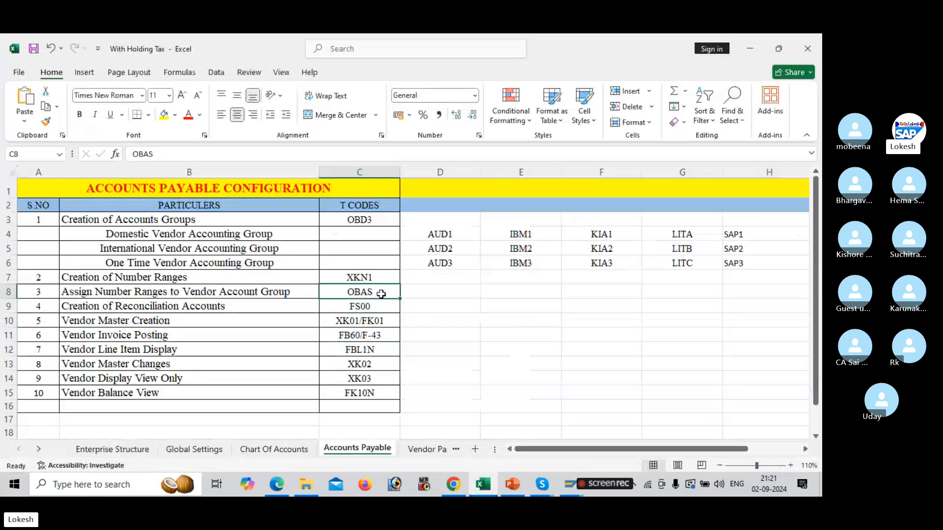
Switch back to SAP and open the vendor account group to number range assignment, accepting display of locked data
key("alt+Tab")
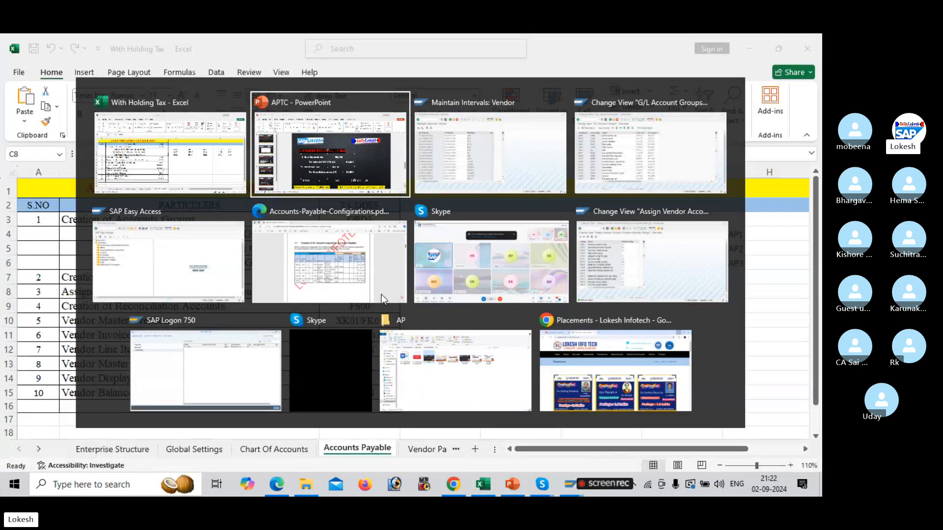
key("alt+Tab")
key("alt+Tab")
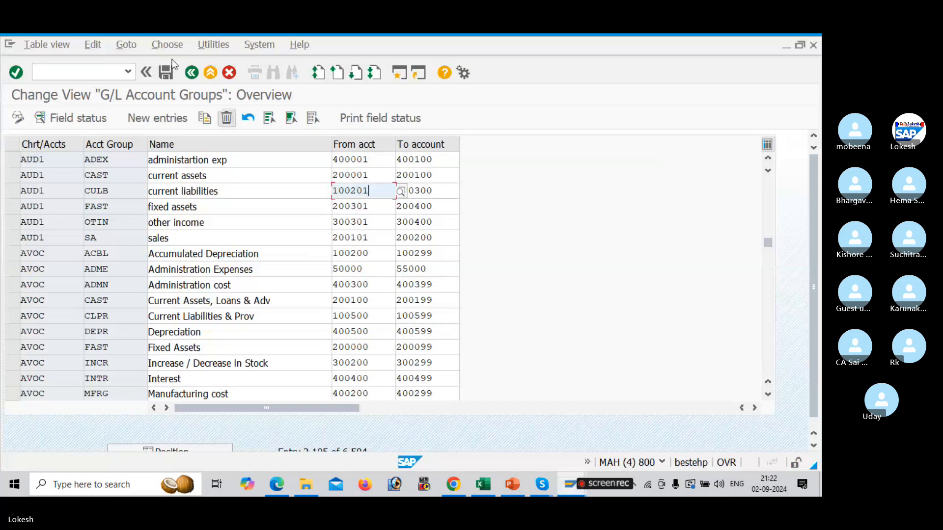
type("/N")
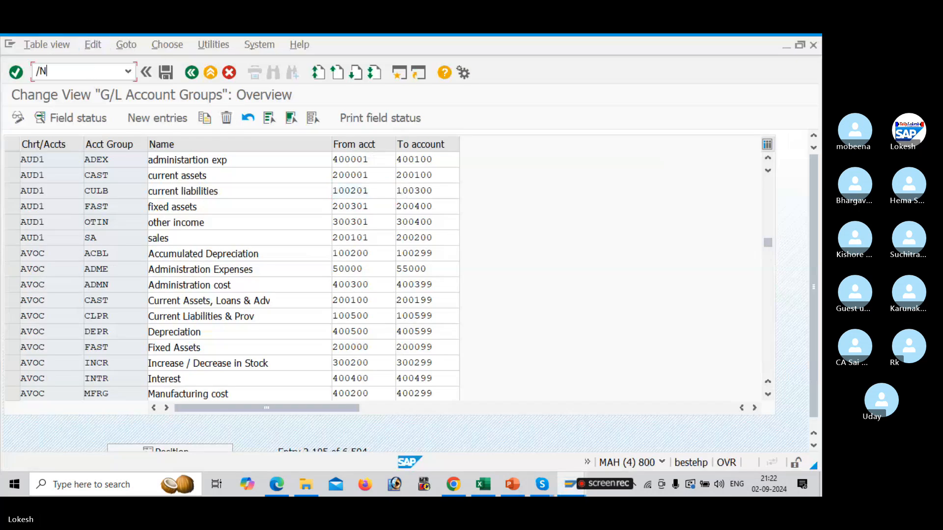
type("OBD4")
key("Return")
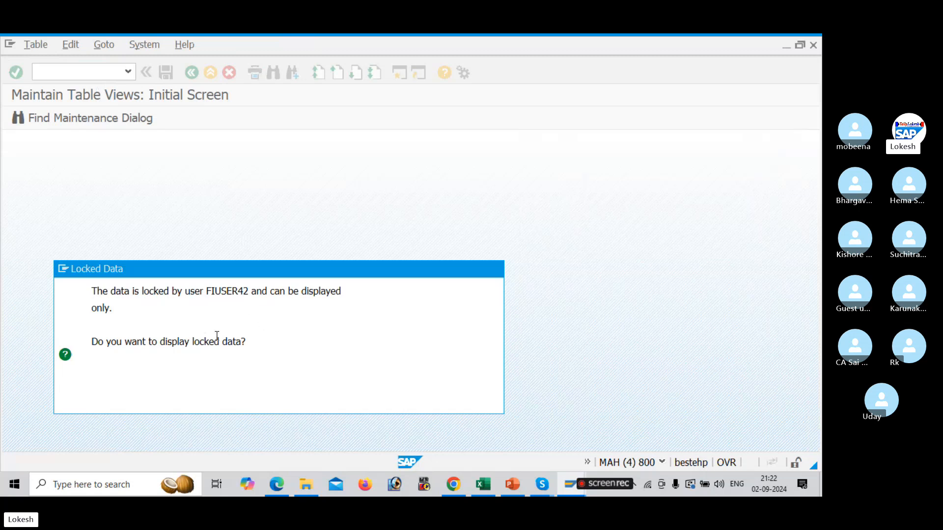
key("Return")
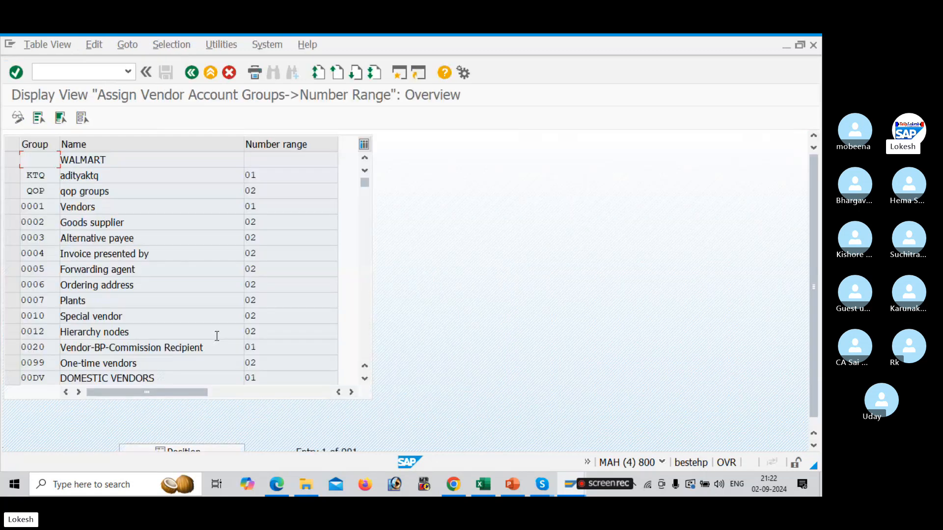
Open transaction SM12 and list lock entries for user name FIUSER
type("/NSM12")
key("Return")
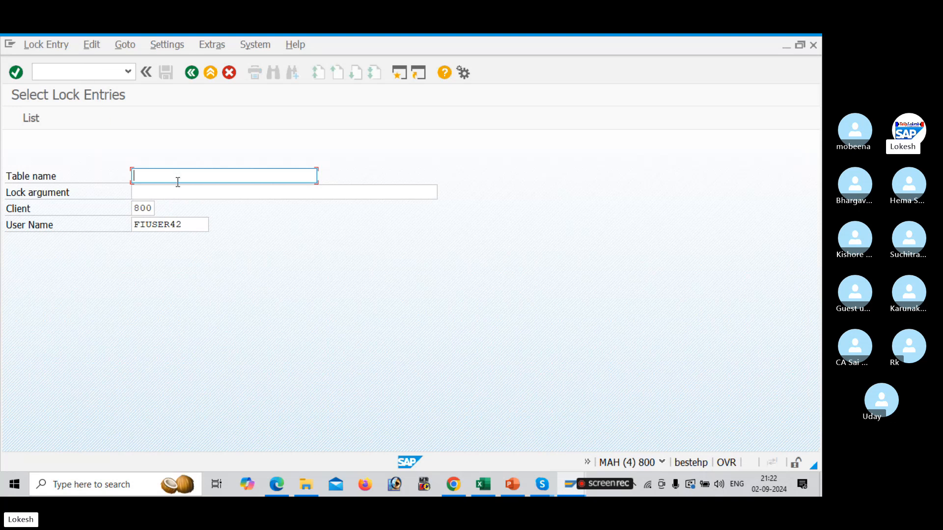
left_click(203, 221)
key("BackSpace")
key("BackSpace")
key("BackSpace")
key("BackSpace")
key("BackSpace")
key("BackSpace")
key("BackSpace")
key("BackSpace")
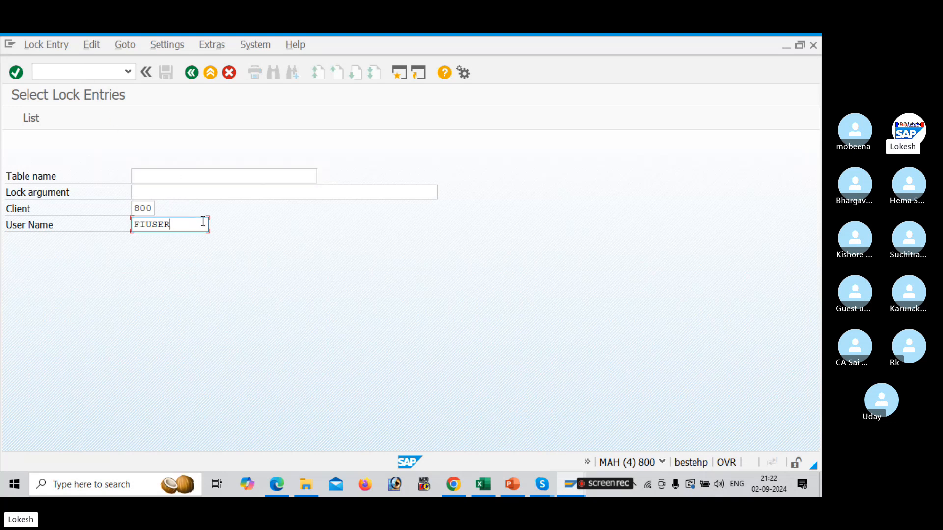
left_click(34, 122)
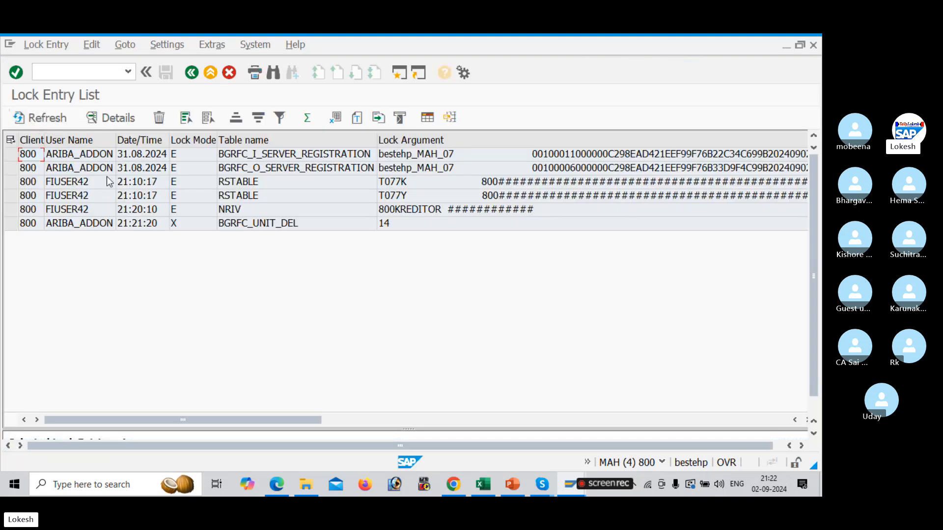
Select all lock entries, delete them and close the performance assistant window
left_click(117, 185)
key("ctrl+a")
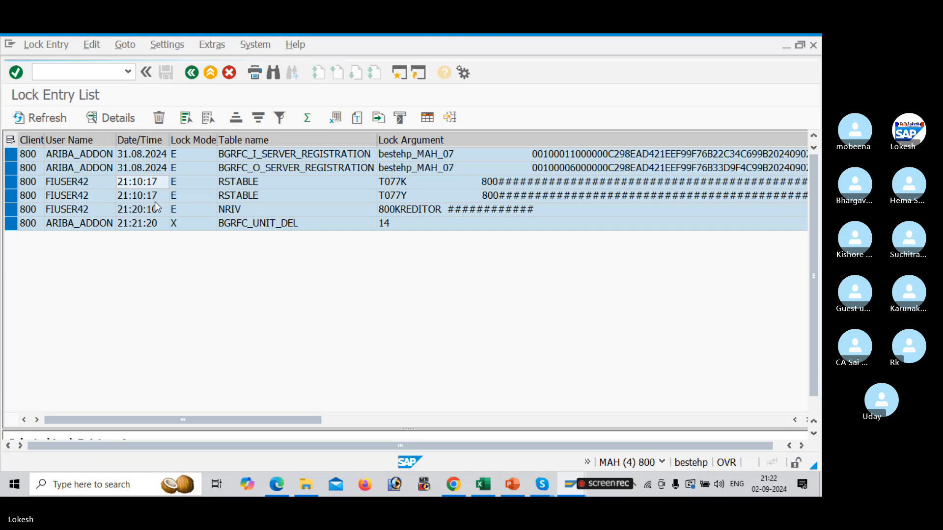
left_click(216, 291)
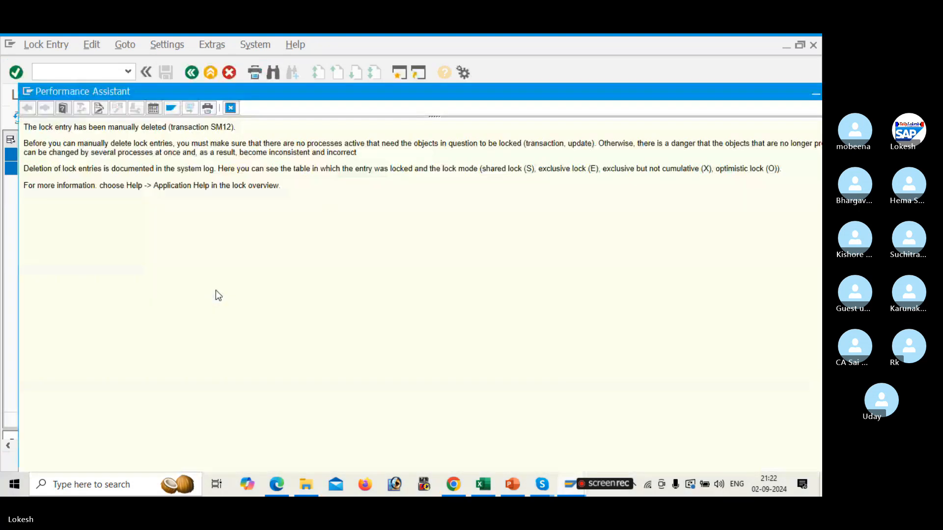
left_click_drag(679, 96, 547, 112)
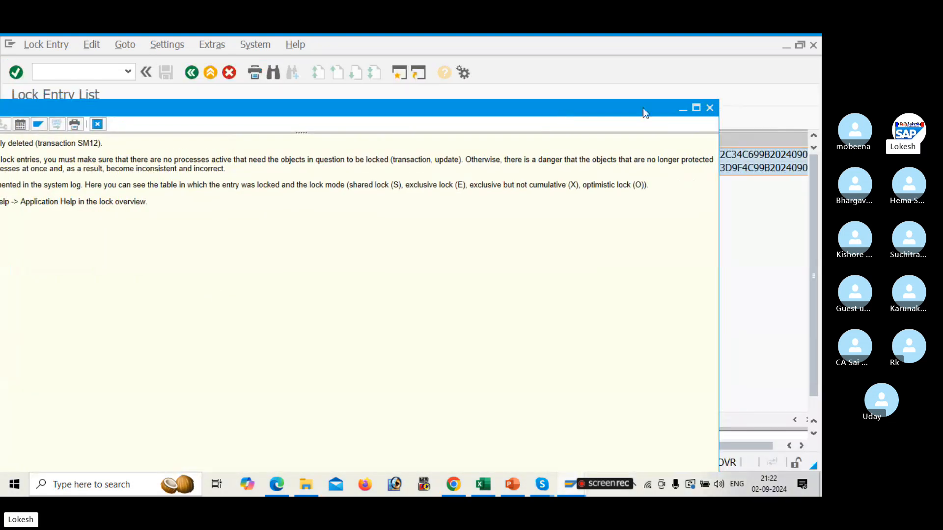
left_click(709, 108)
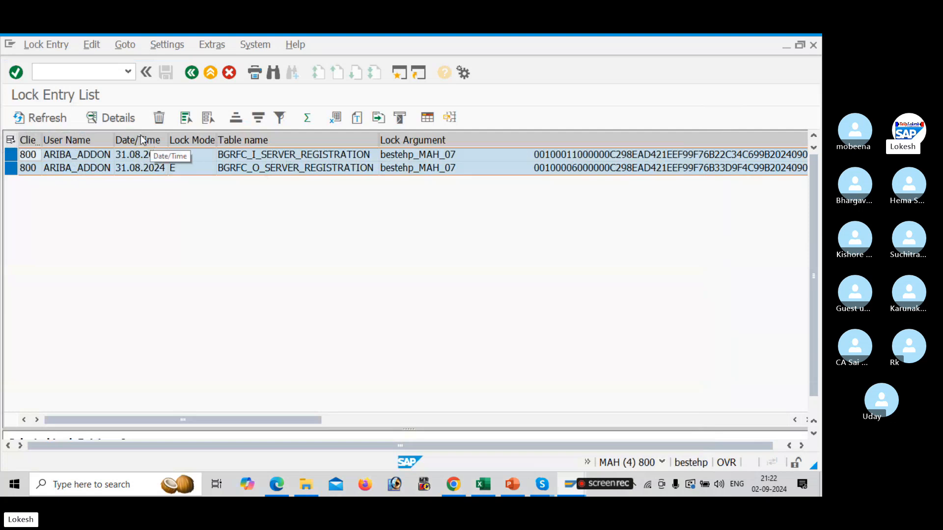
Delete the remaining selected lock entries, confirming the deletion
left_click(160, 119)
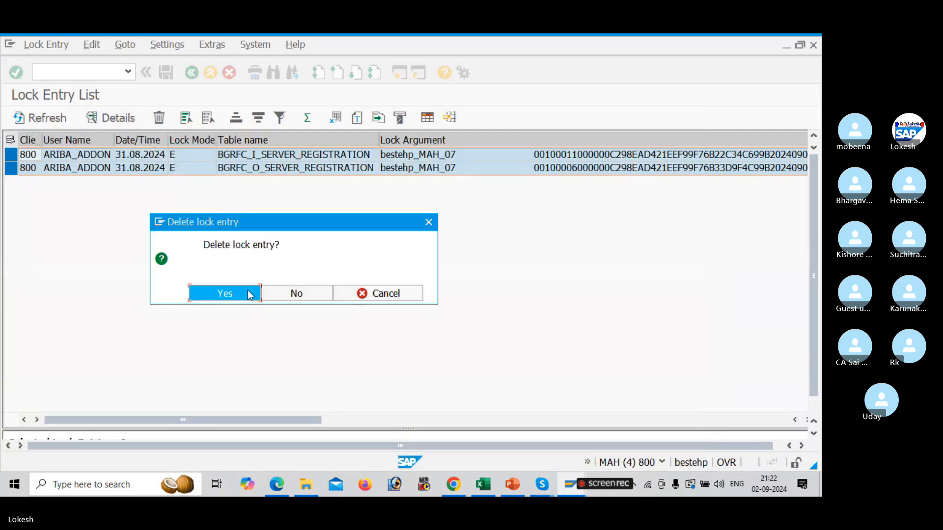
left_click(247, 291)
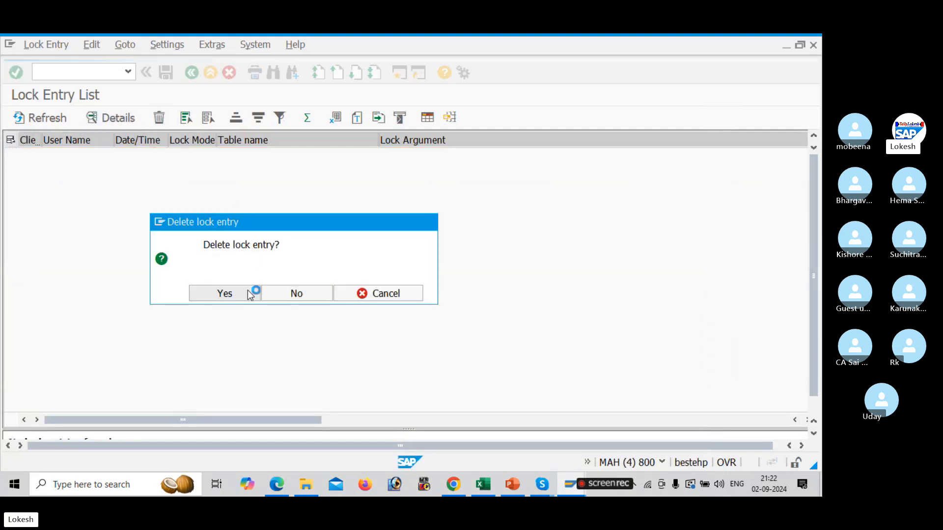
left_click(159, 120)
left_click(402, 428)
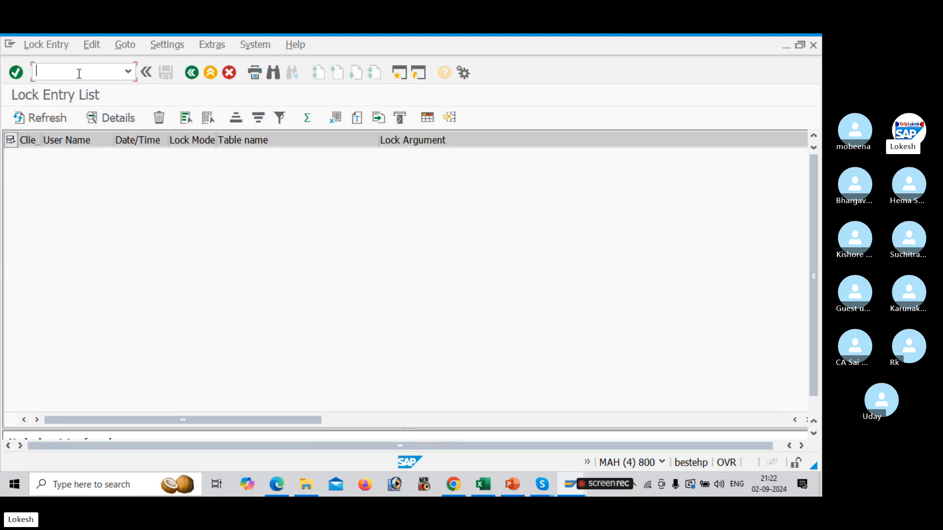
Leave SM12 and reopen the vendor account group number range assignment in change mode
type("/N")
key("Return")
key("alt+Tab")
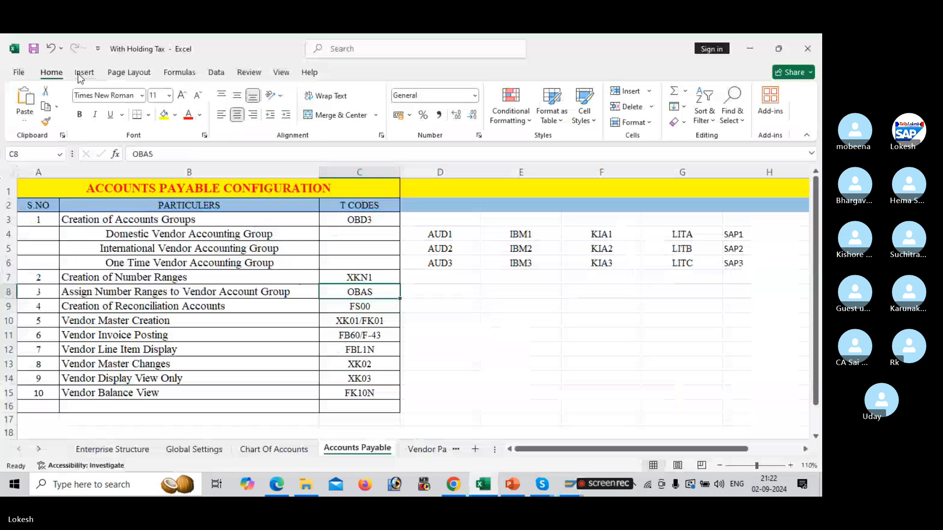
key("alt+Tab")
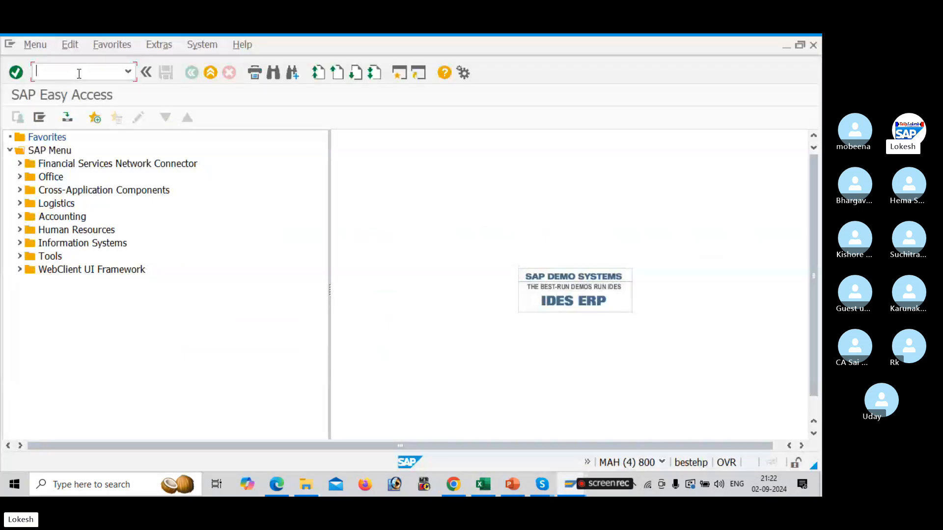
key("Return")
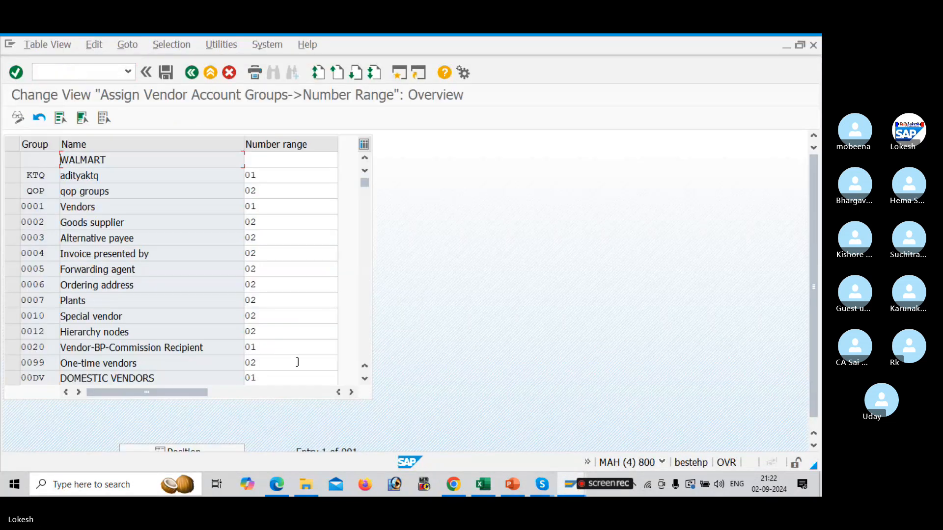
Assign number range 10 to account group AUD1 and save it under the customizing request
left_click(211, 446)
type("A")
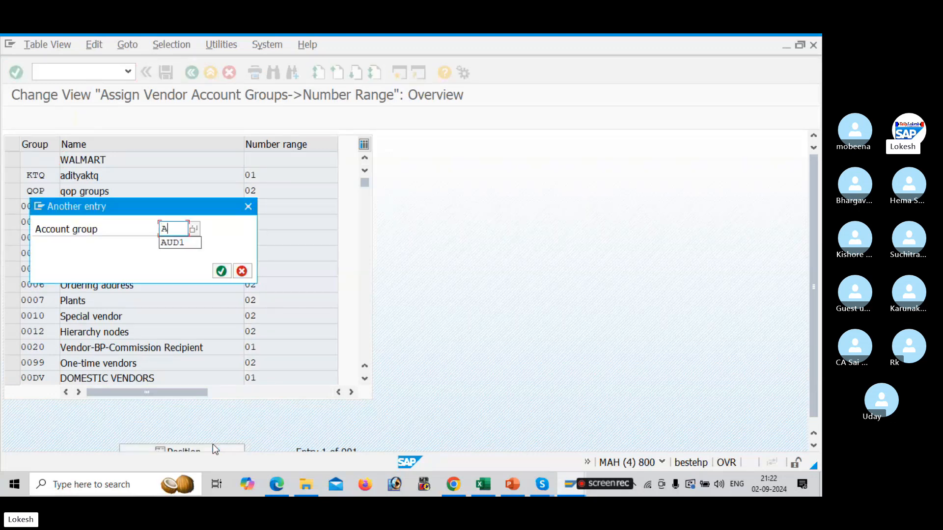
type("UD1")
key("Return")
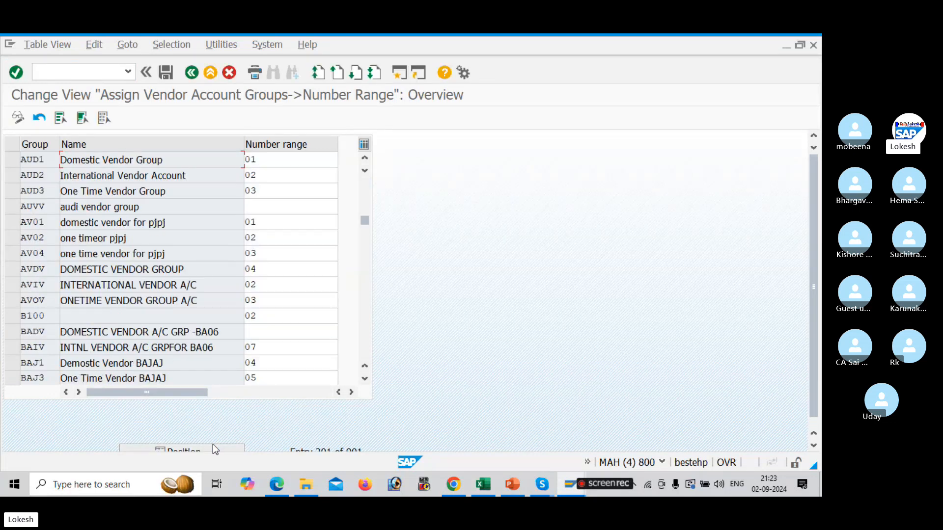
left_click(267, 162)
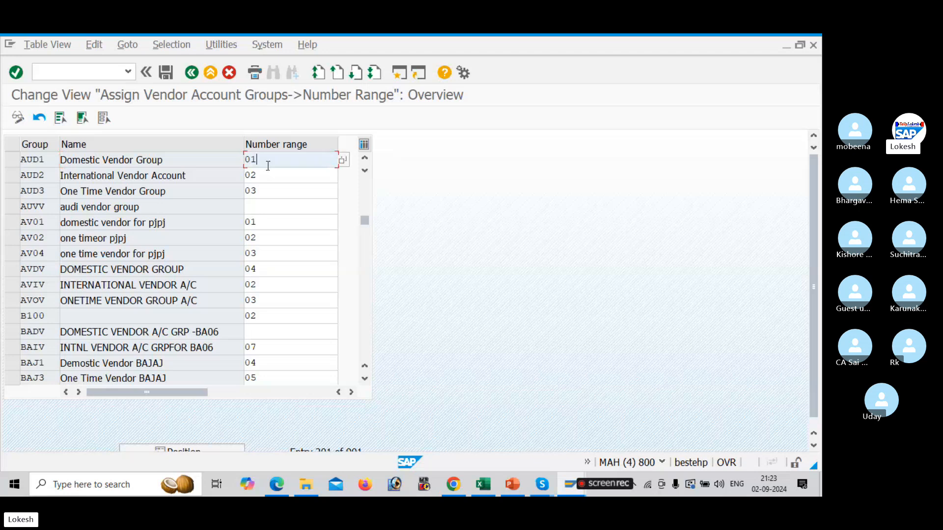
key("BackSpace")
key("BackSpace")
type("10")
left_click(165, 73)
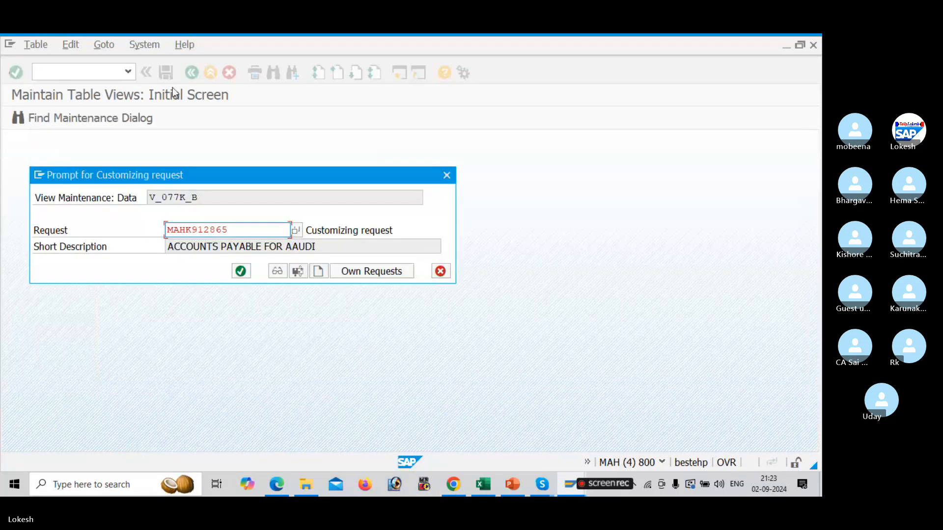
left_click(248, 278)
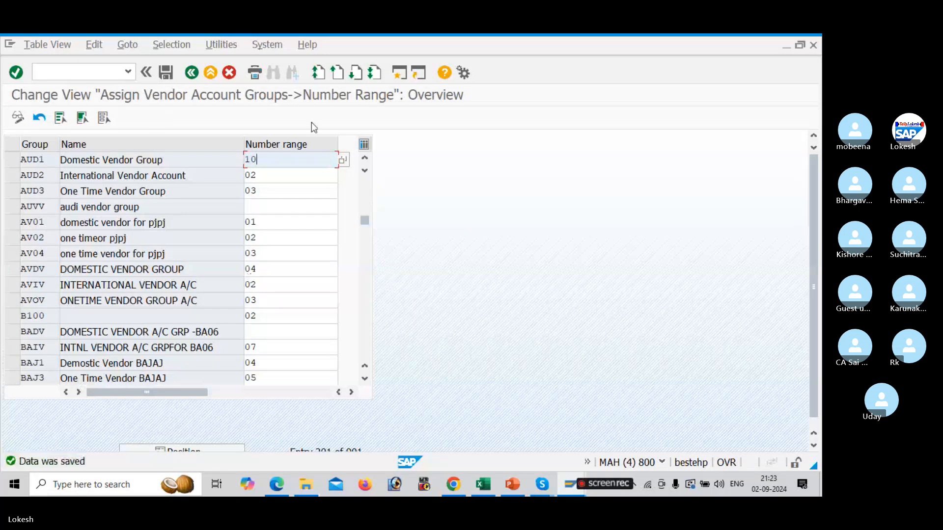
Return to the vendor number range maintenance and reopen the intervals for change
key("alt+Tab")
key("alt+Tab")
key("alt+Tab")
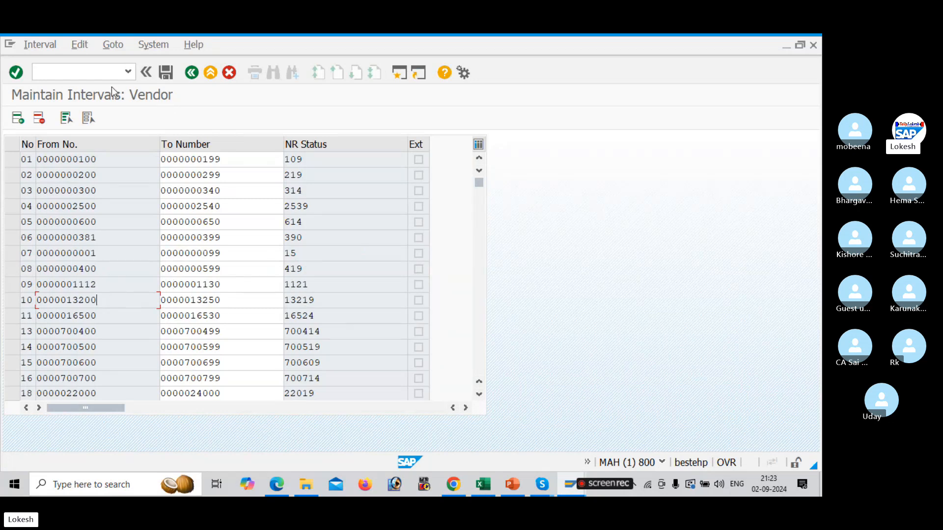
type("NXKN1")
key("Return")
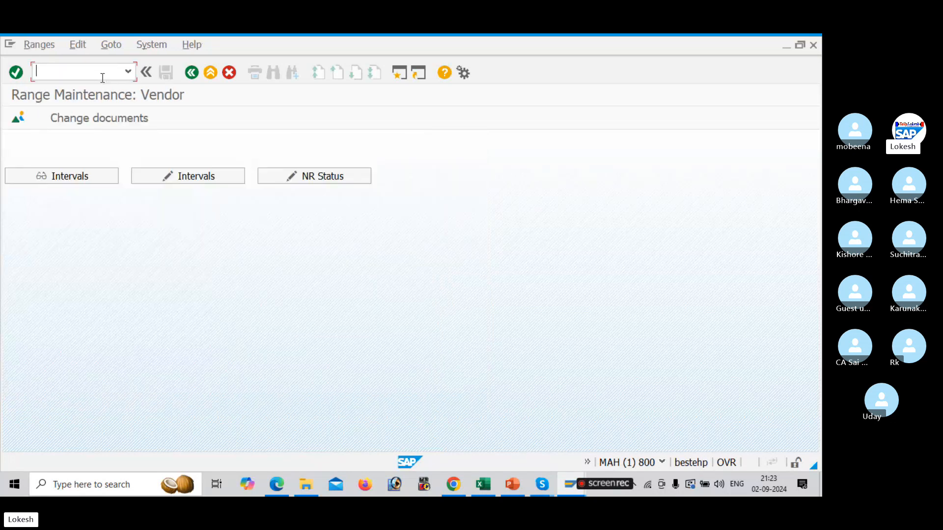
left_click(210, 177)
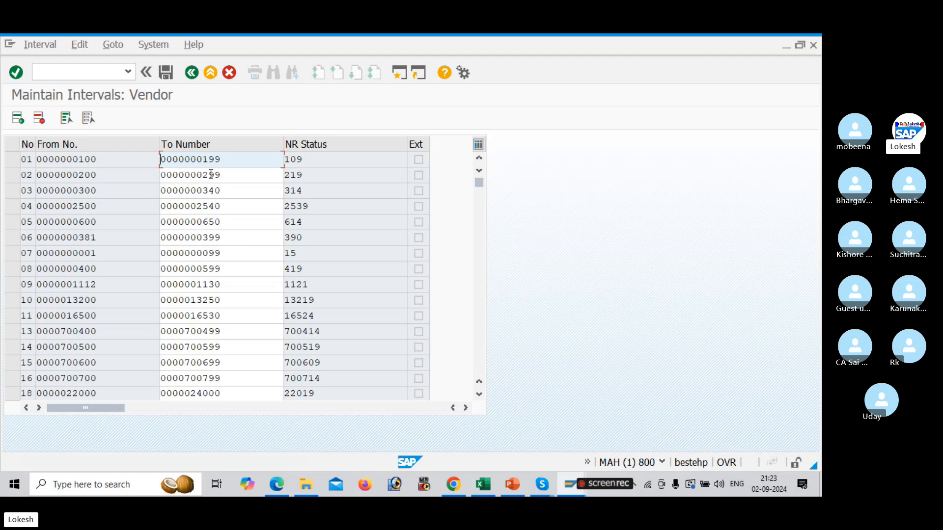
Start creating a vendor with XK01 for company code AUD1 and account group AUD1
key("alt+Tab")
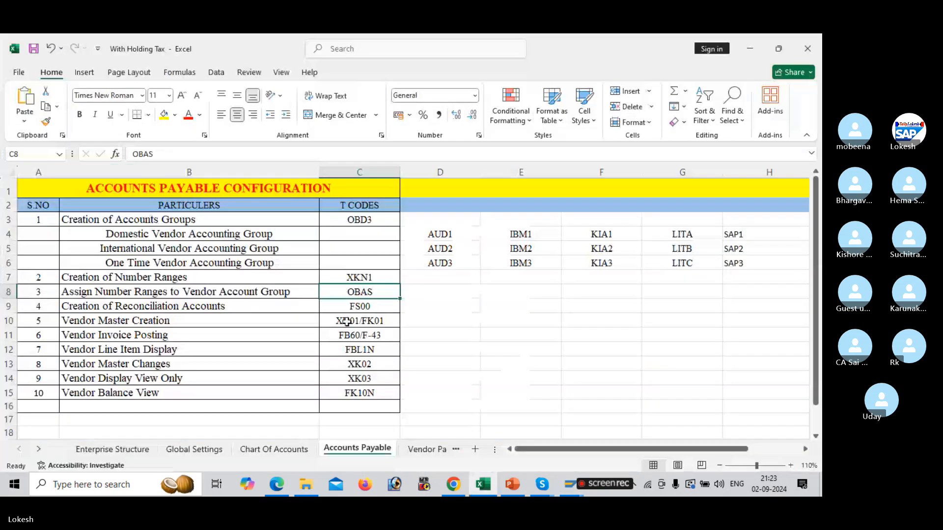
key("alt+Tab")
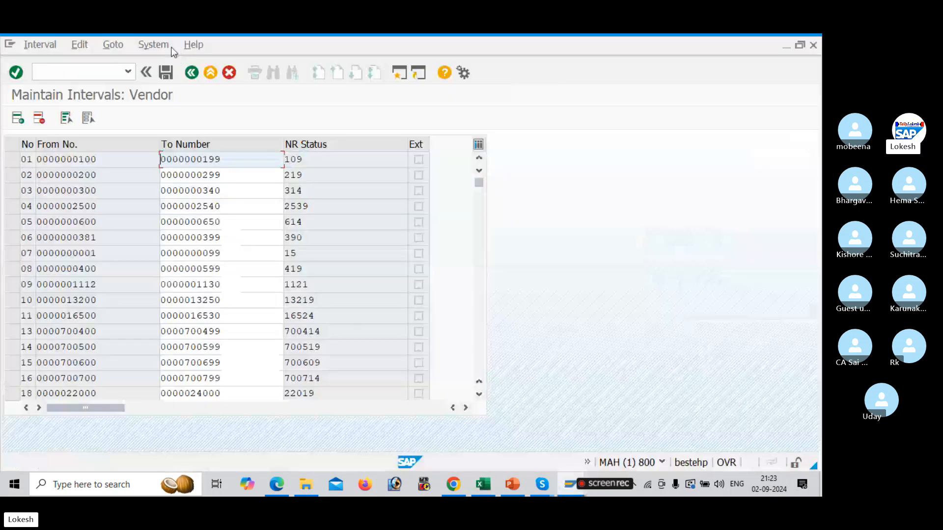
left_click(108, 75)
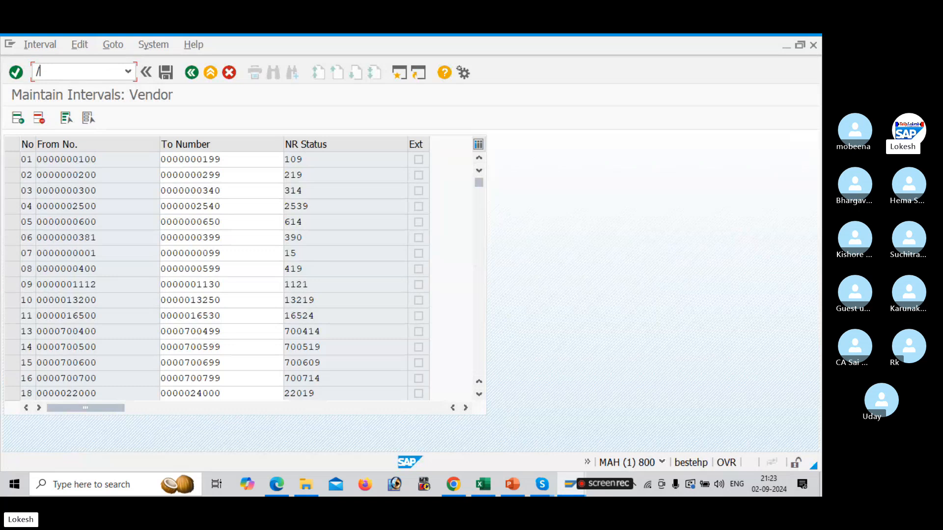
type("/NXK01")
key("Return")
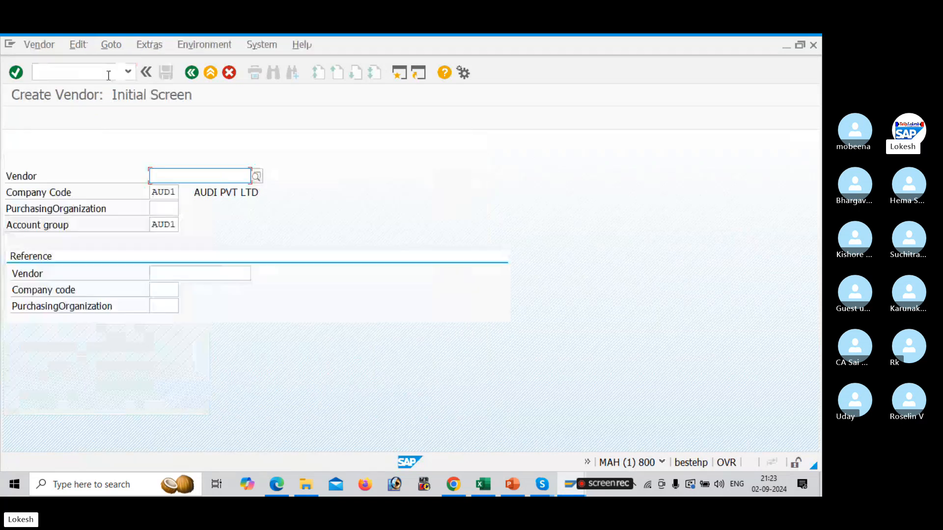
key("Return")
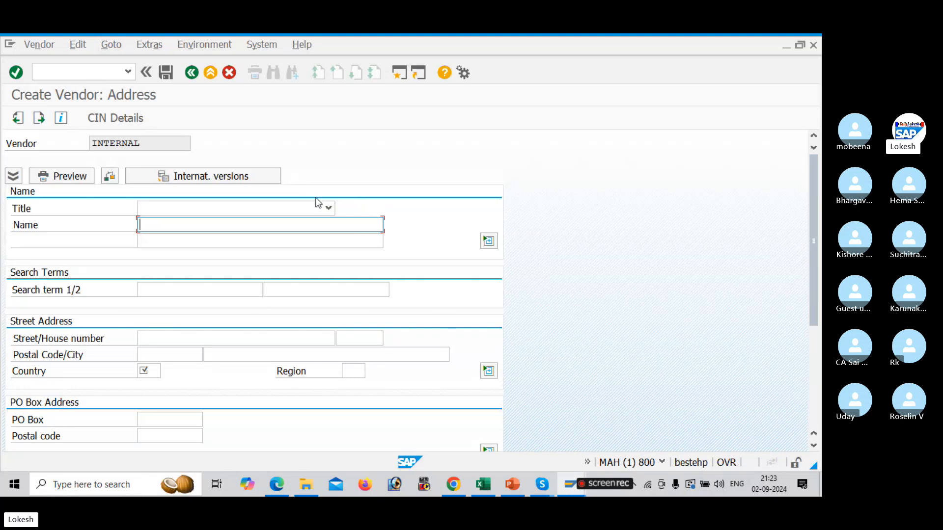
Set the vendor's title to Company
left_click(327, 208)
left_click(297, 225)
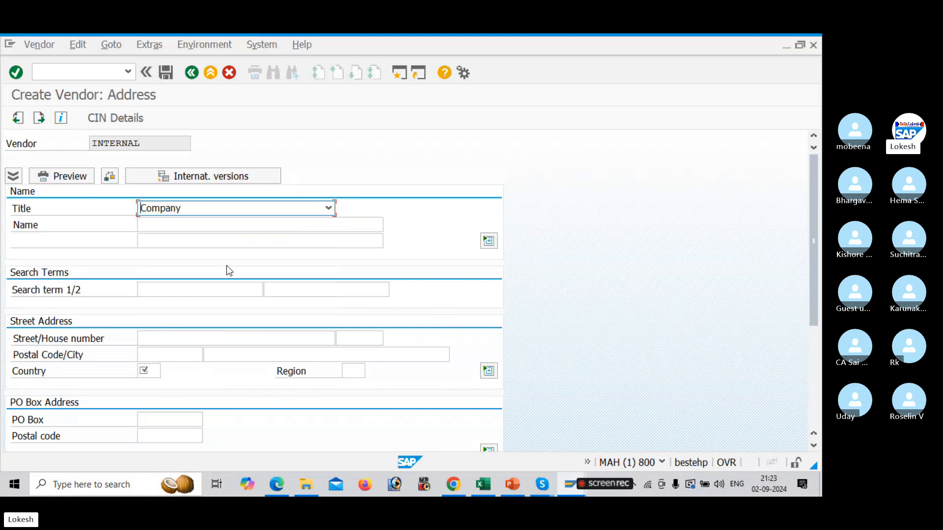
Enter the vendor's street name and house number in the street address
left_click(201, 339)
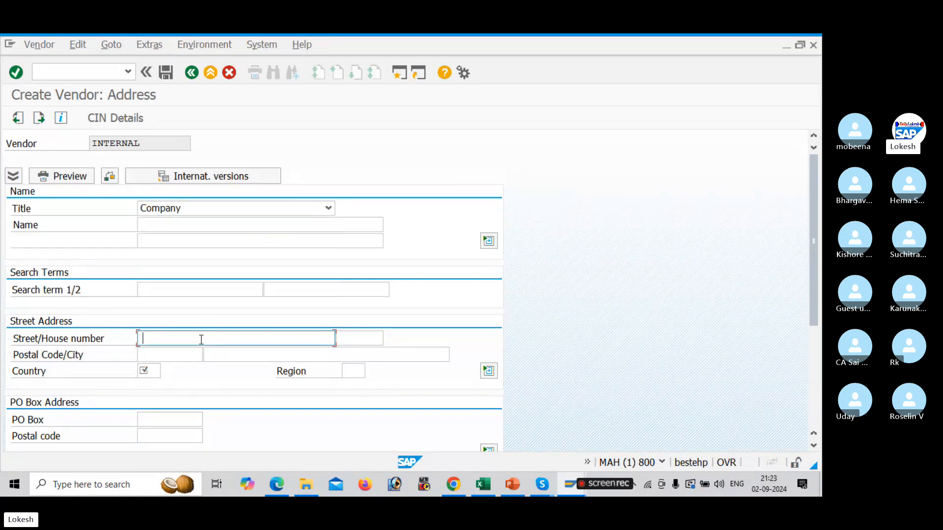
key("Down")
left_click(201, 340)
type("SR NAGAR")
key("Tab")
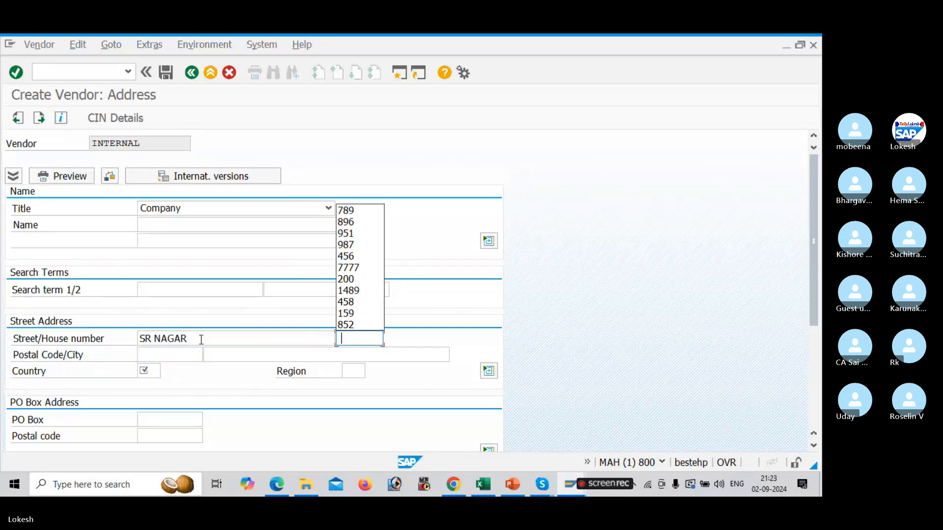
key("Down")
key("Down")
key("Tab")
key("Tab")
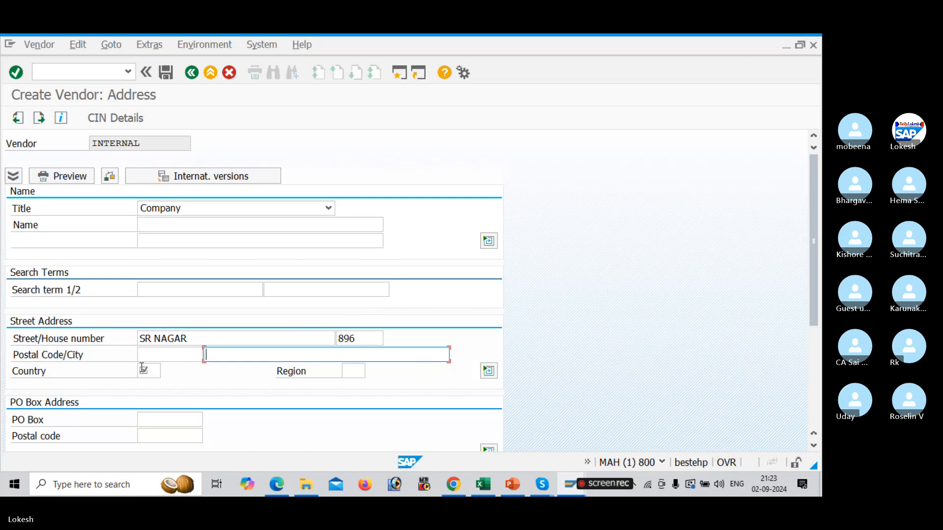
Enter the vendor's postal code with city KADAPA, country IN and region 01
left_click(194, 353)
key("Down")
key("Tab")
key("Down")
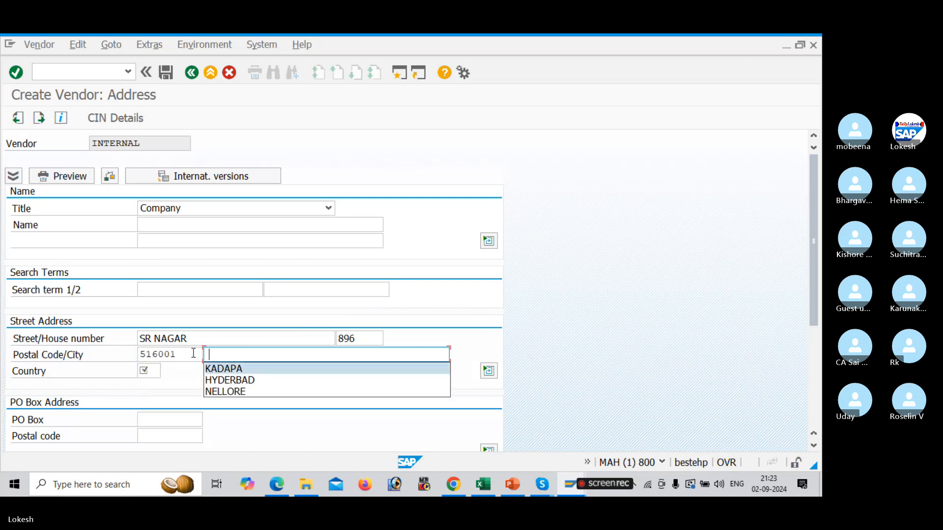
key("Tab")
key("Down")
key("Tab")
key("Down")
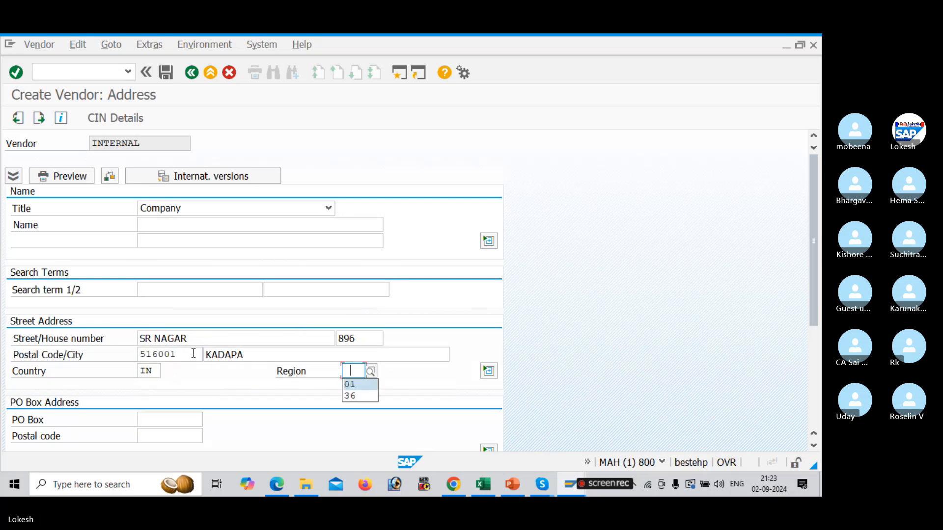
key("Return")
Fill in the vendor's PO box and the PO box postal code
key("Tab")
key("Down")
key("Tab")
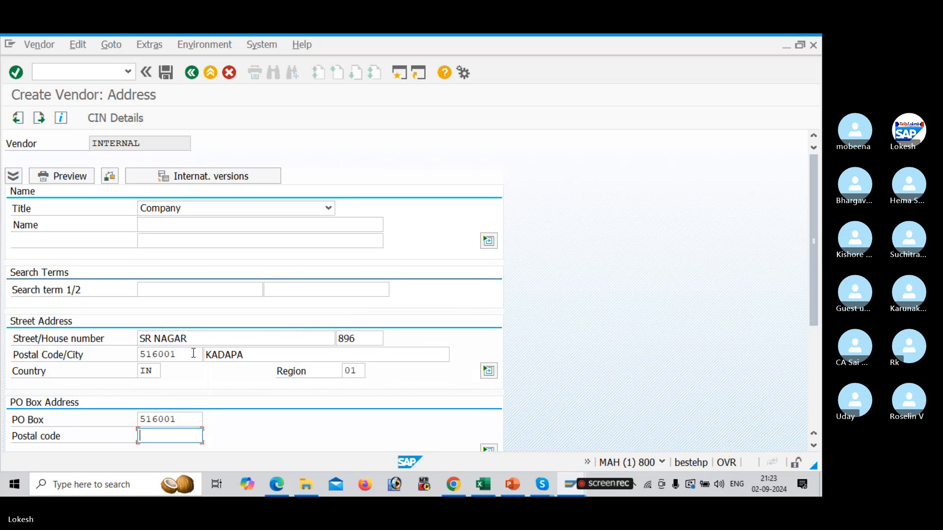
key("Down")
key("Tab")
Enter the vendor's telephone number in the communication data, keeping language English
key("Tab")
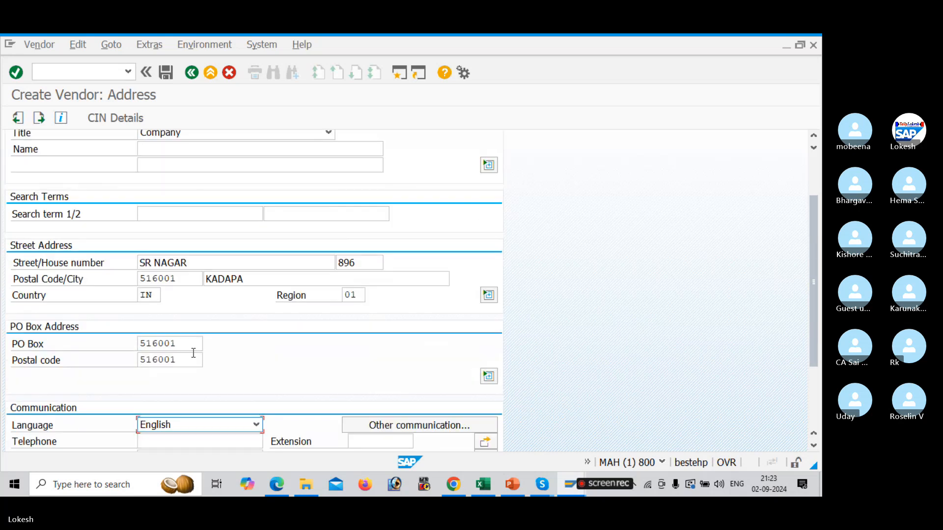
key("Tab")
key("Tab")
key("Down")
key("Tab")
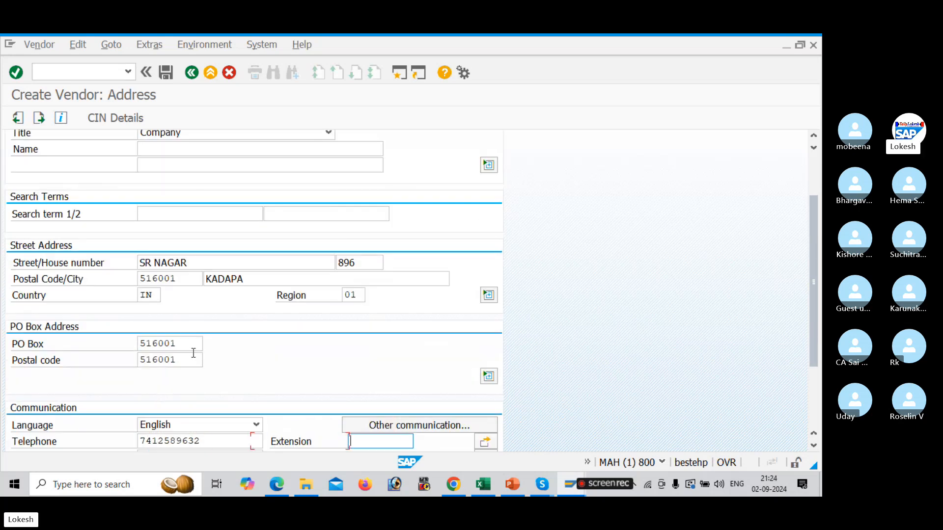
key("Tab")
key("Tab")
Enter the vendor's mobile phone number
key("Tab")
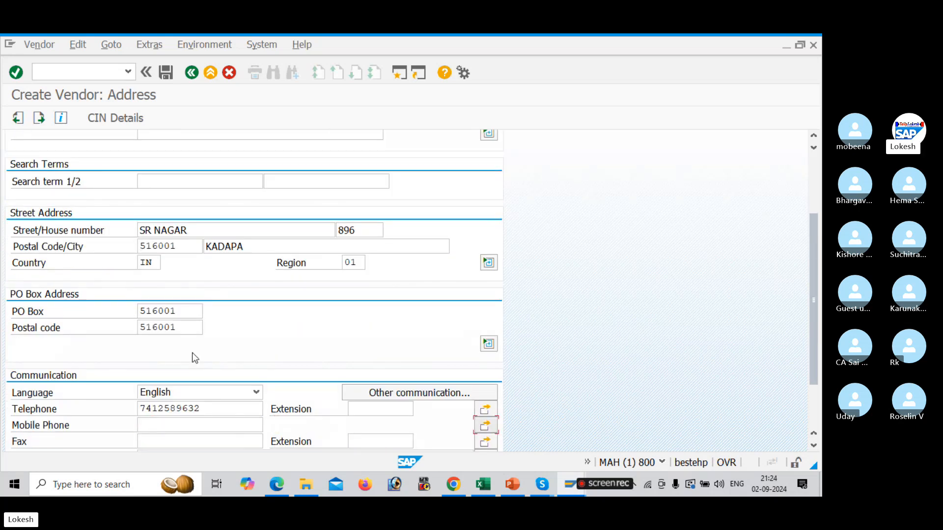
left_click(185, 430)
key("Down")
key("Tab")
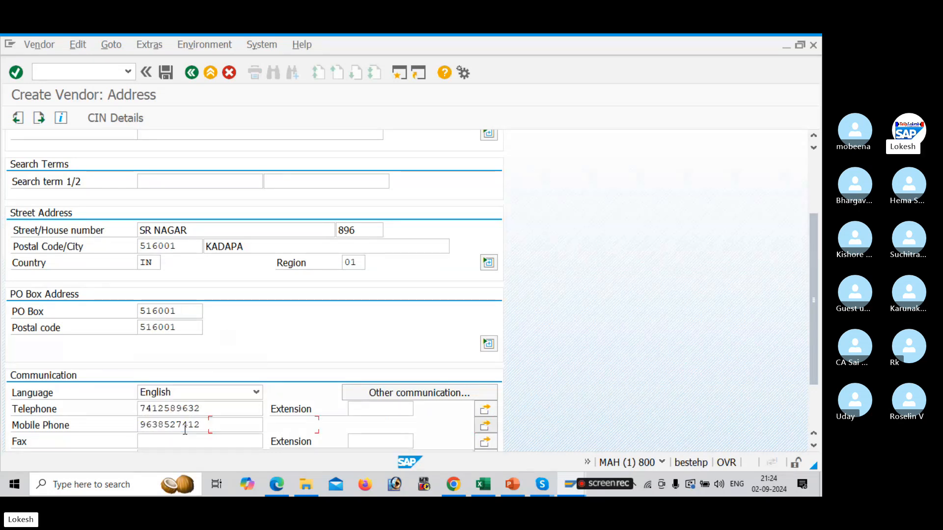
key("Tab")
key("Tab")
Enter the vendor's fax number and continue past the address and control data screens
key("Tab")
key("Tab")
key("Tab")
key("shift+Tab")
key("shift+Tab")
key("shift+Tab")
key("shift+Tab")
key("shift+Tab")
key("shift+Tab")
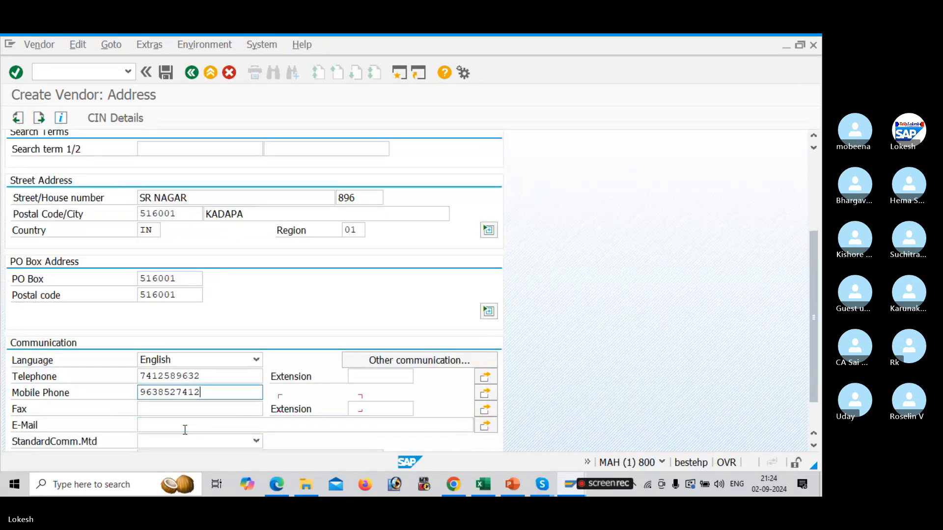
left_click(167, 407)
key("Down")
key("Tab")
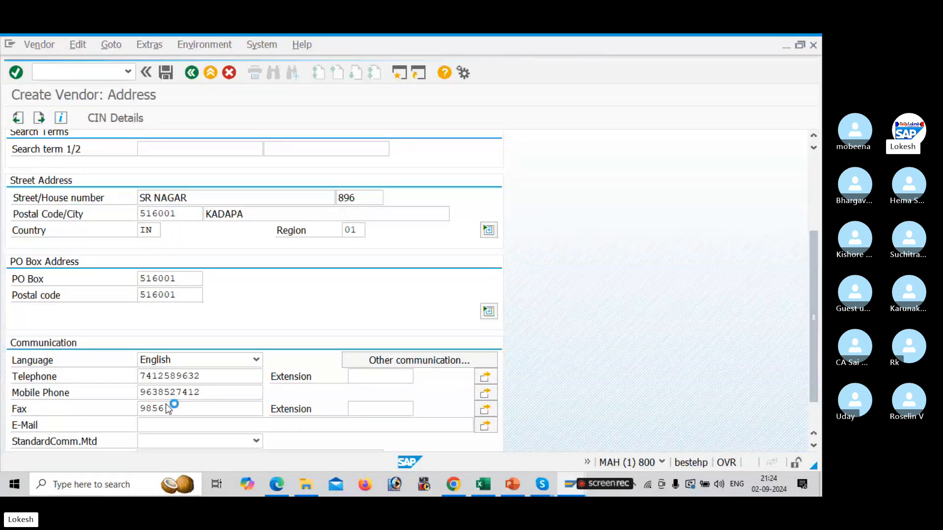
key("Return")
key("Return")
key("Return")
key("Return")
key("Return")
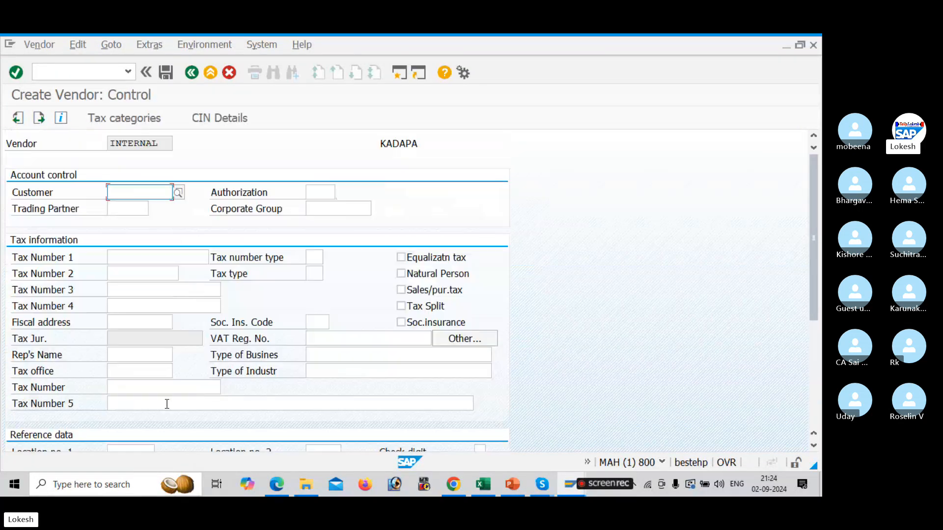
key("Return")
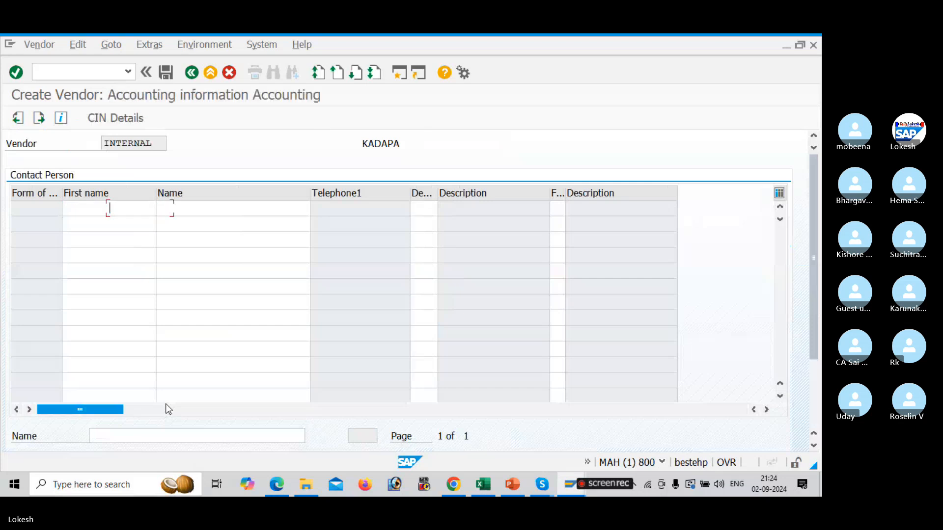
Set reconciliation account 100201, sort key 012 and cash management group A4 in the accounting information
key("Down")
key("Tab")
key("Down")
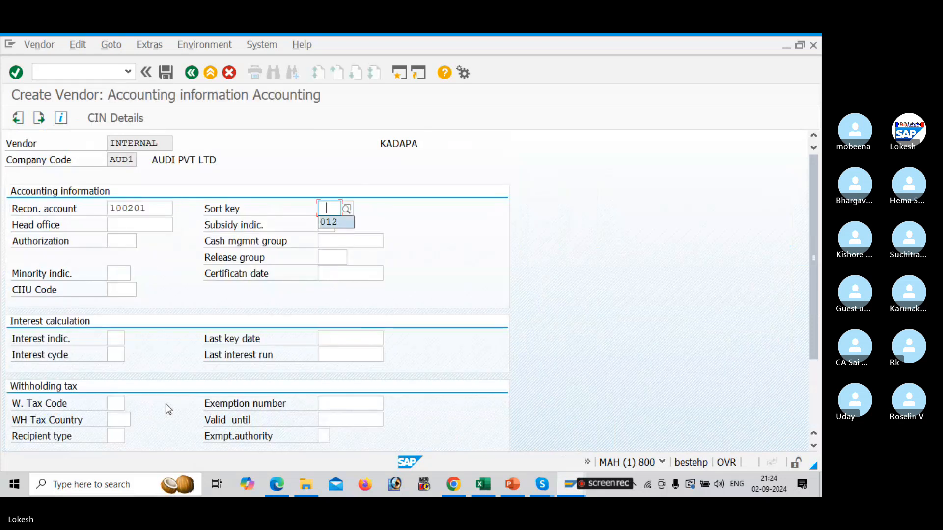
key("Tab")
key("Tab")
key("Tab")
key("Tab")
key("Down")
key("Tab")
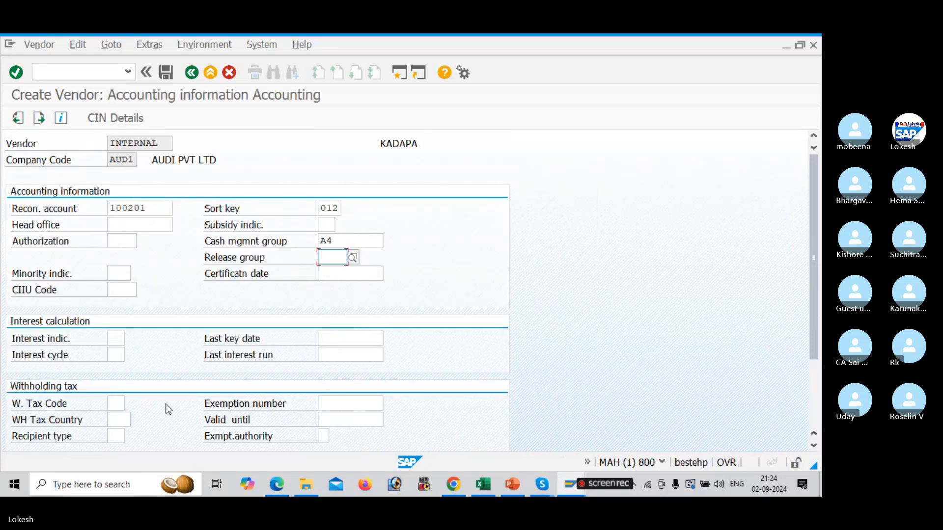
key("Return")
Set payment terms 0001 and save the new vendor master
key("Down")
key("Tab")
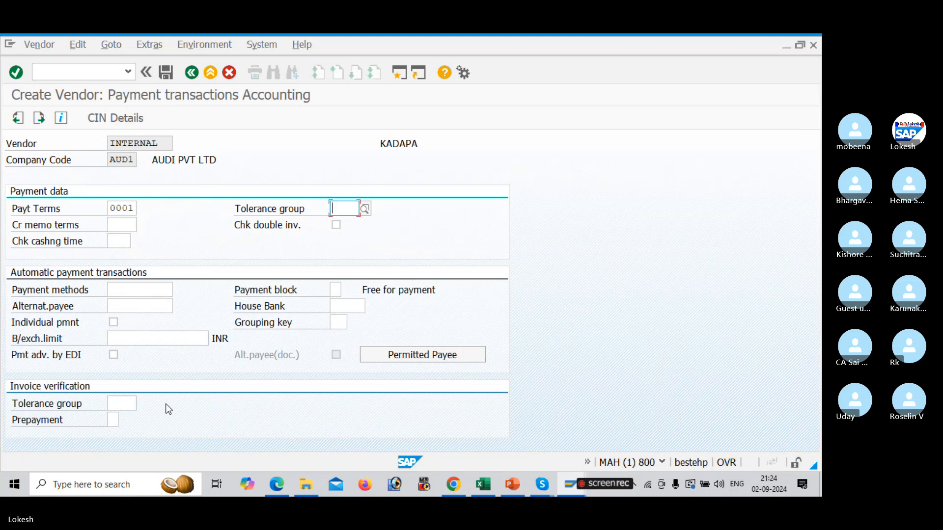
key("Return")
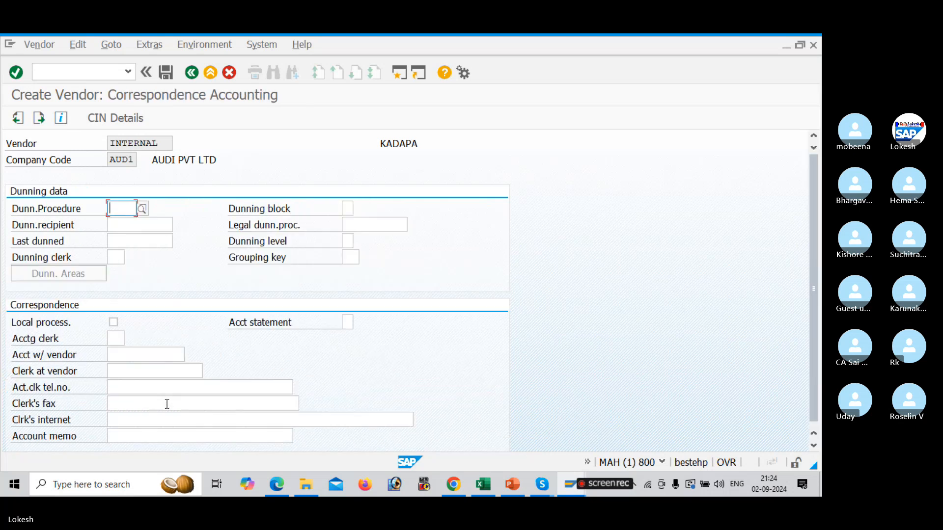
left_click(166, 72)
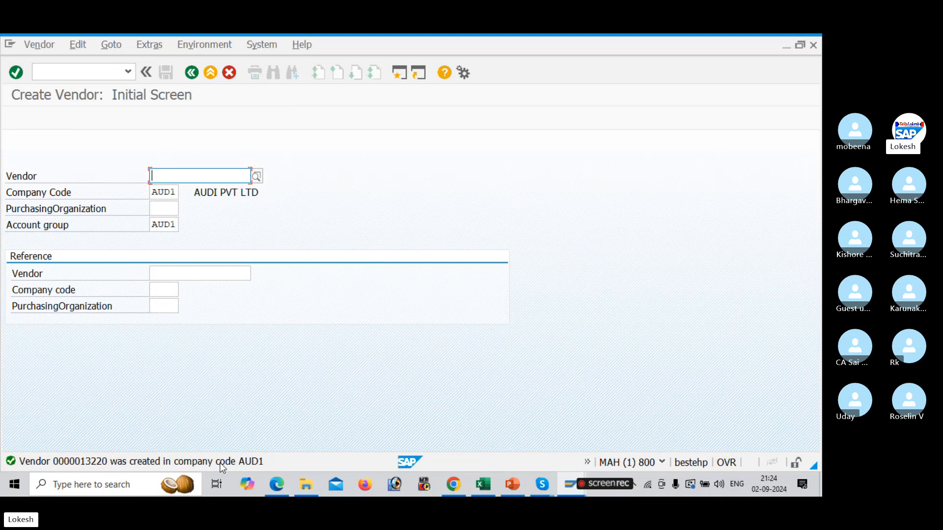
Start another vendor for company code AUD1 and account group AUD1, setting its title to Mr
key("Return")
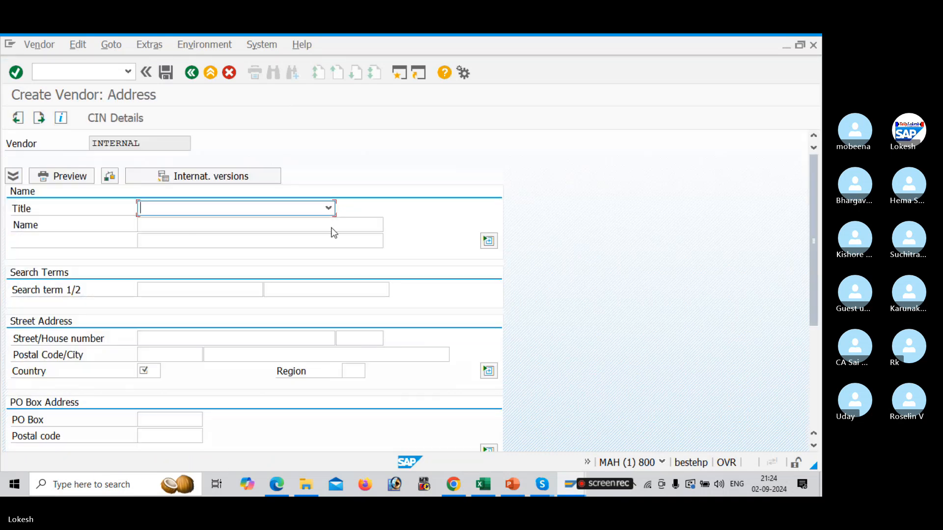
left_click(328, 208)
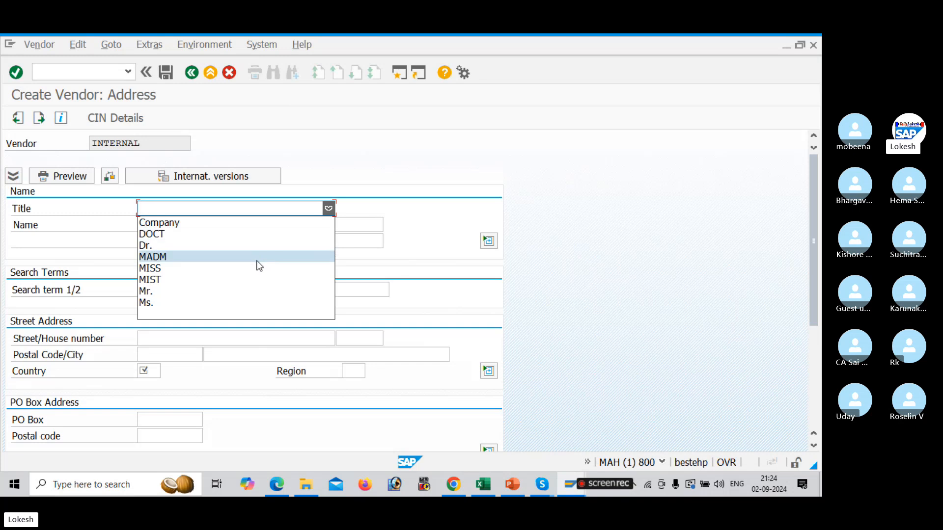
left_click(247, 291)
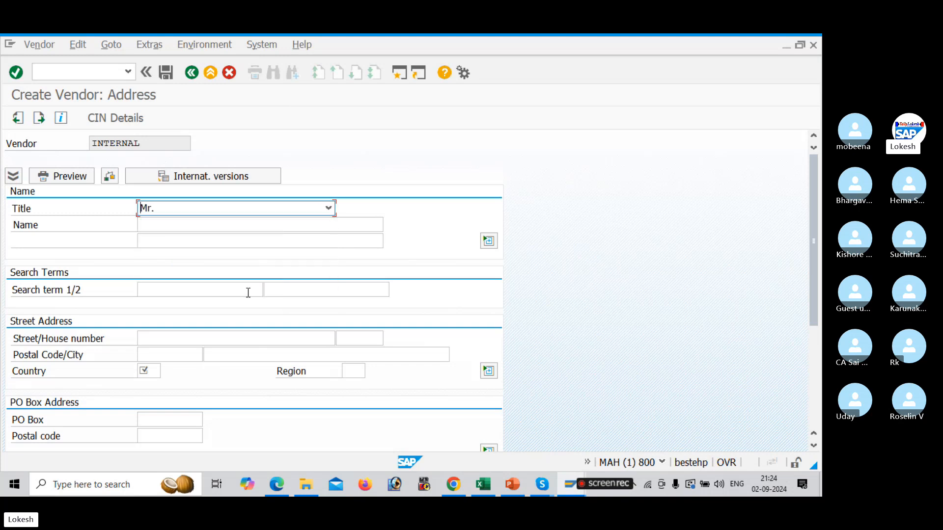
Set the vendor's name to AUDI PVT LTD
left_click(191, 221)
key("Down")
key("Down")
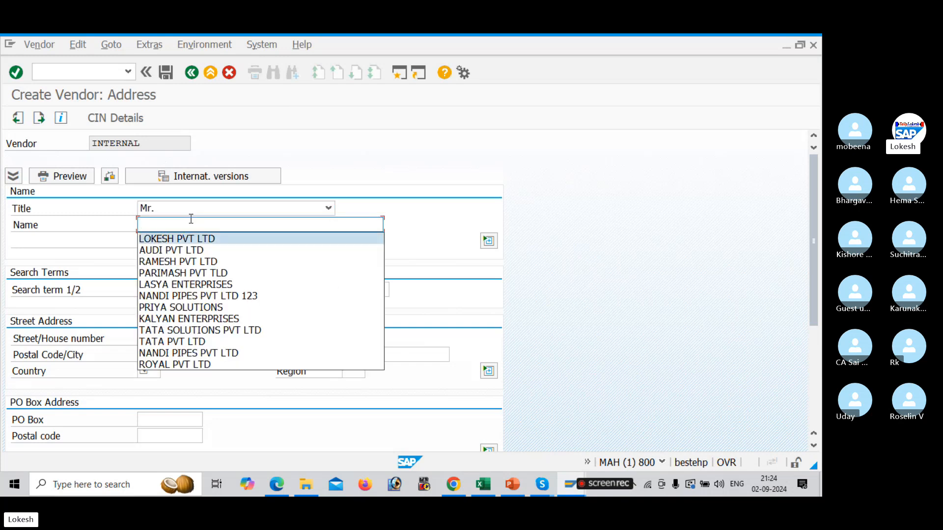
key("Return")
key("Tab")
key("Tab")
key("Tab")
key("Tab")
key("Tab")
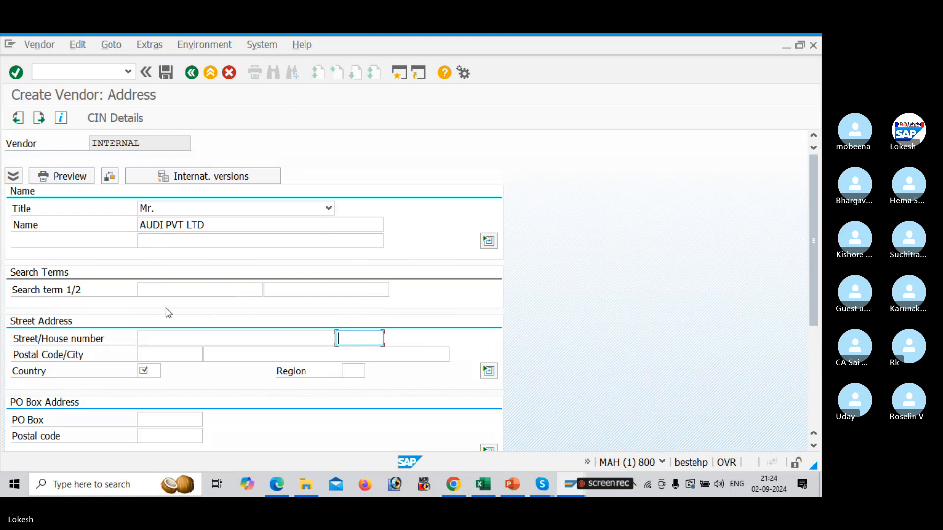
Enter the second vendor's street name and house number
left_click(192, 337)
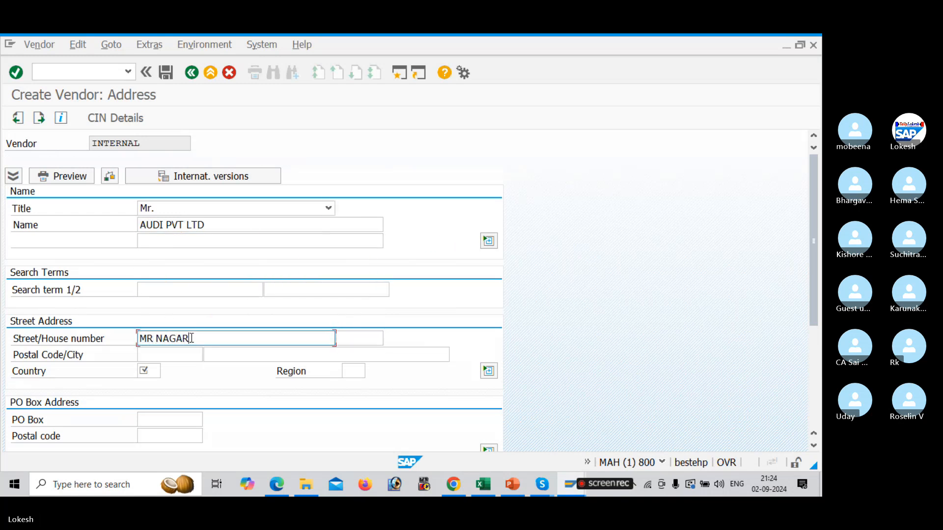
key("Tab")
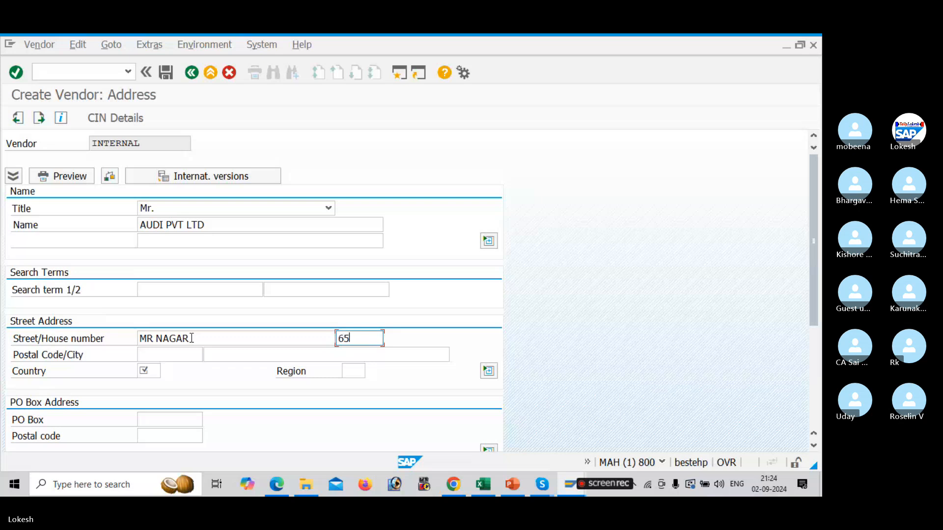
key("Tab")
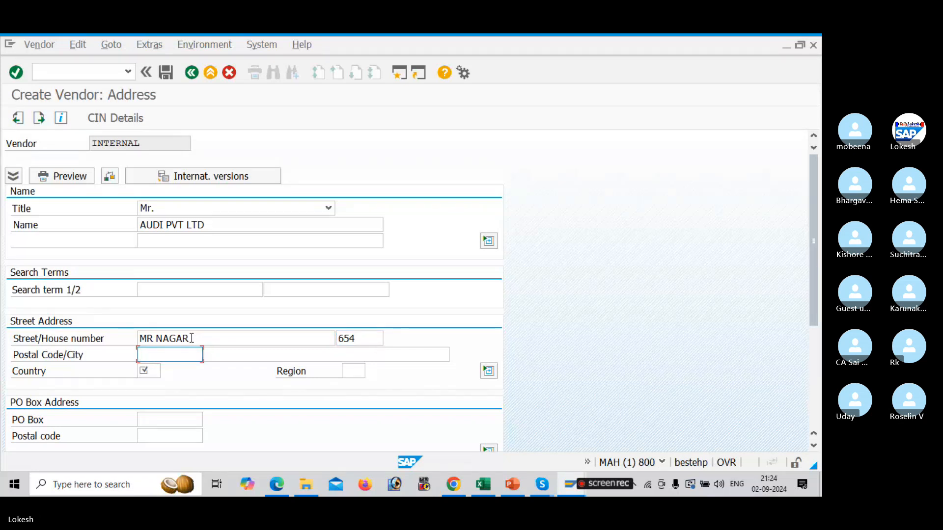
Enter the vendor's postal code with city NELLORE, country IN and region 01
type("516002")
key("Tab")
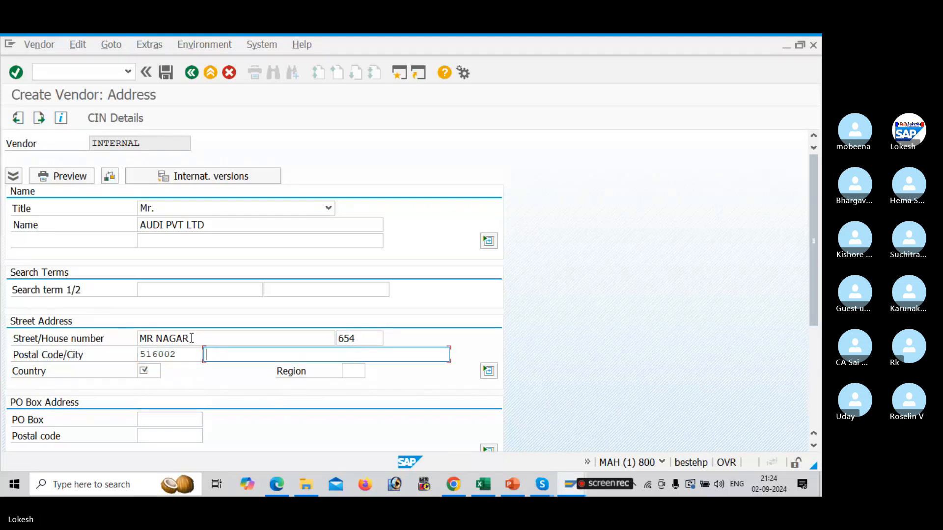
type("NELLORE")
key("Tab")
type("IN")
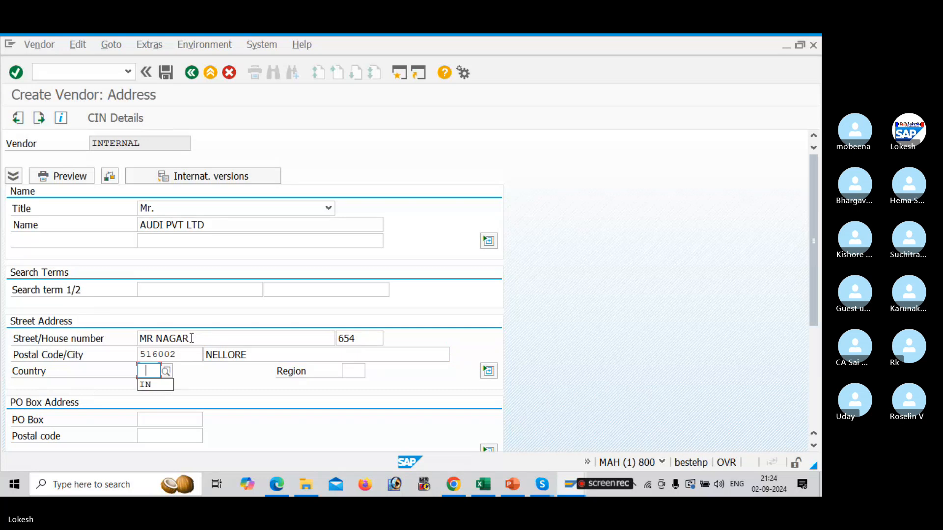
key("Tab")
key("Tab")
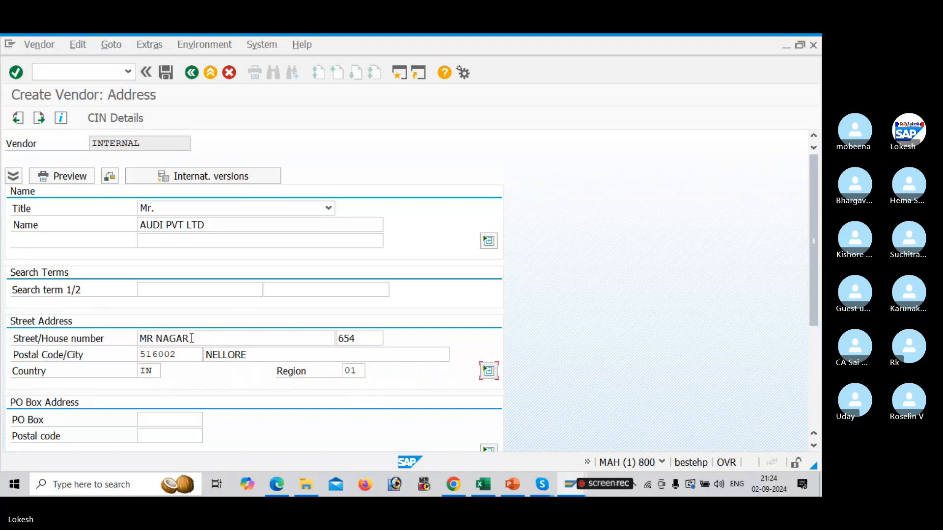
Fill in the second vendor's PO box and PO box postal code
left_click(169, 421)
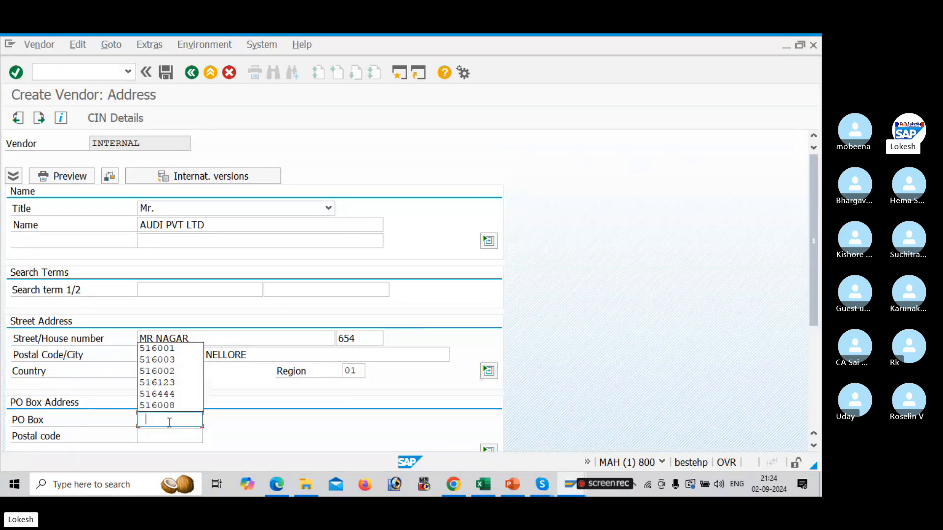
key("Down")
key("Down")
key("Down")
key("Tab")
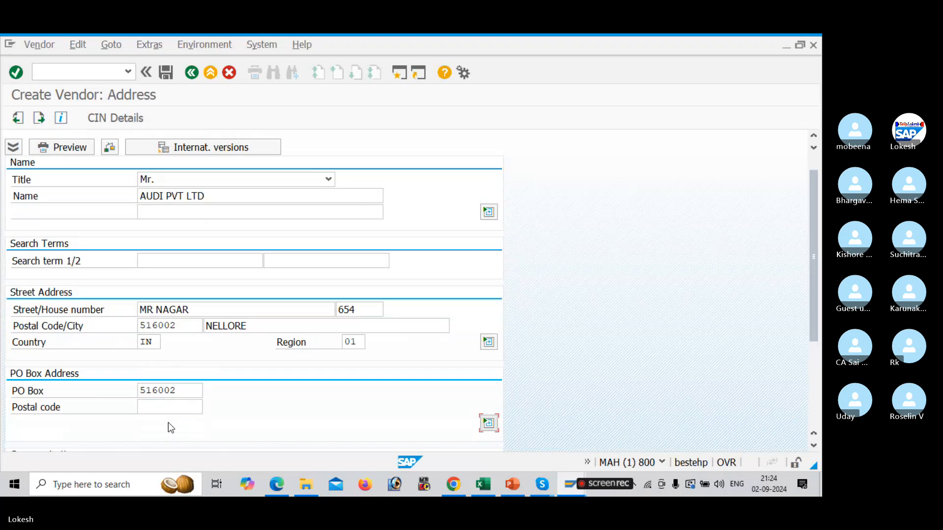
key("Down")
key("Down")
key("Down")
key("Tab")
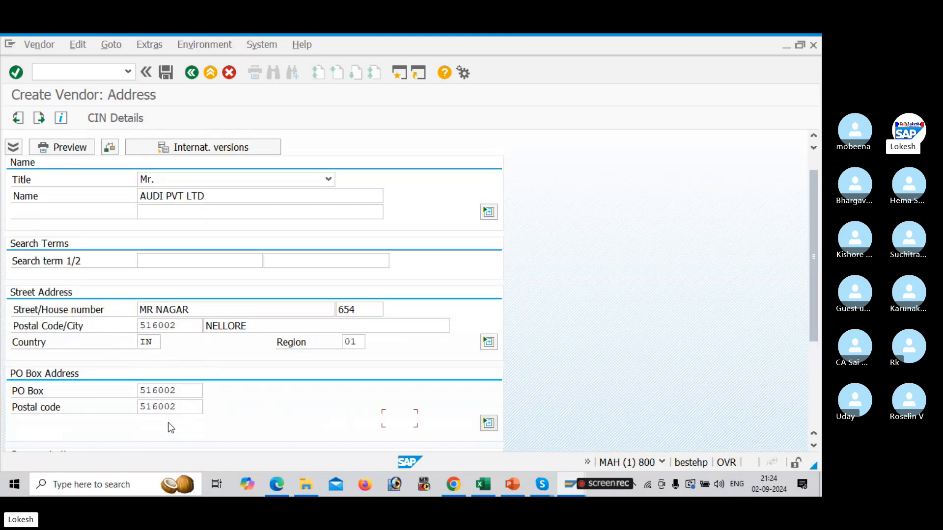
Enter the vendor's telephone, mobile phone and fax numbers in the communication section
scroll(805, 272, "down", 3)
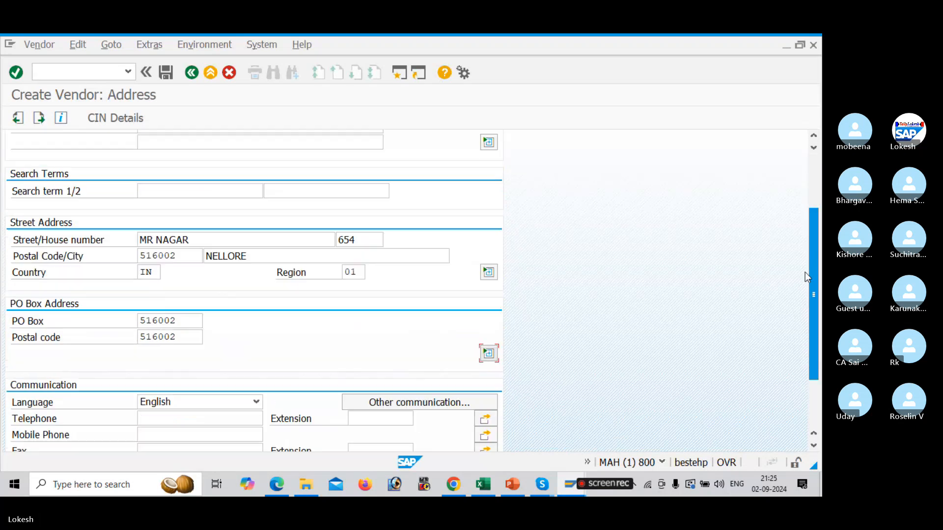
left_click(191, 339)
key("Down")
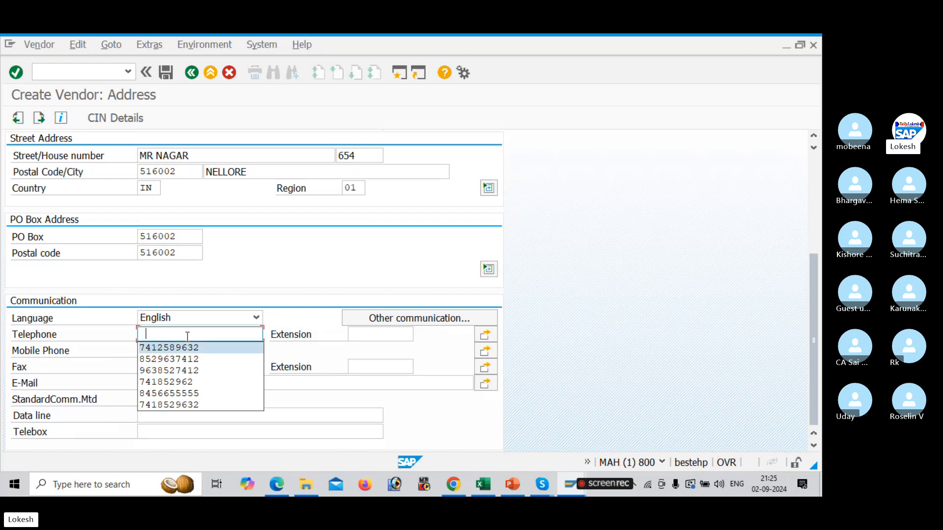
key("Down")
key("Tab")
key("Tab")
key("Down")
key("Down")
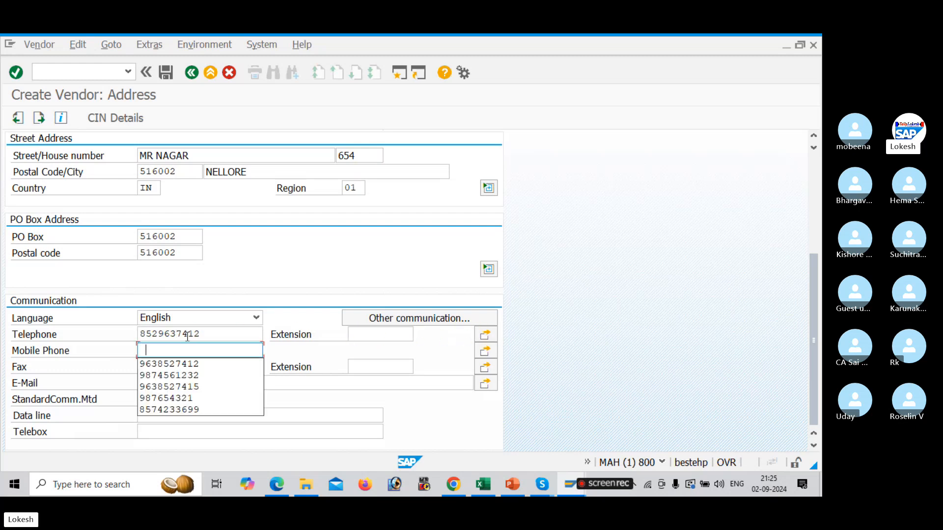
key("Tab")
key("Tab")
key("Down")
key("Down")
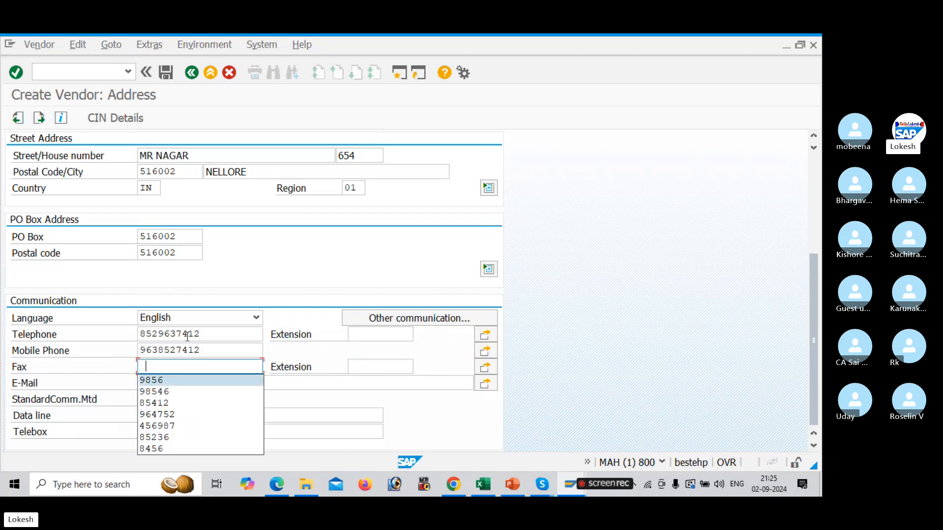
key("Tab")
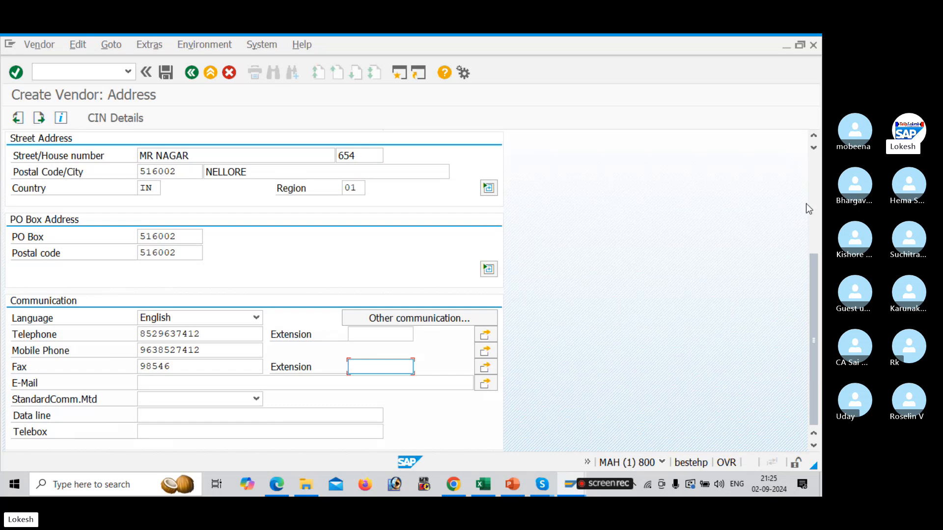
Advance from the address data to the vendor's company code accounting information screen
scroll(345, 220, "up", 5)
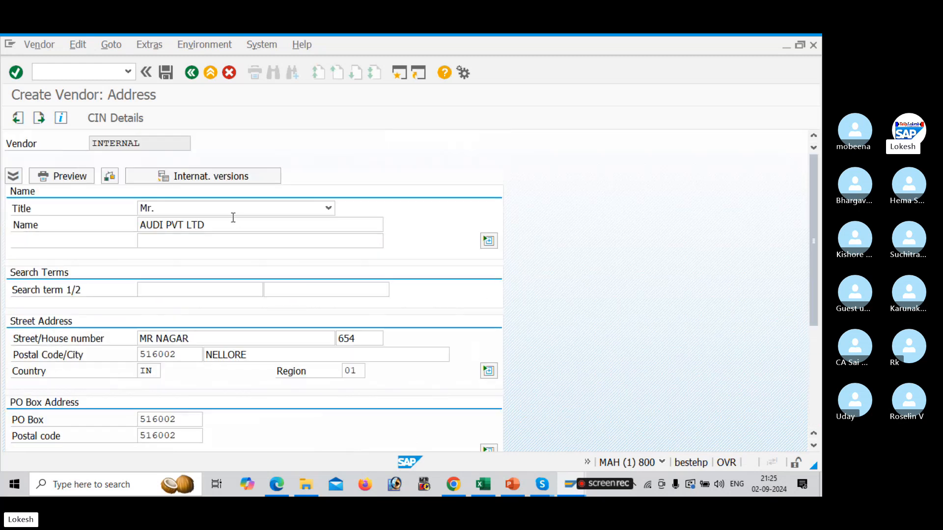
left_click(238, 226)
key("Return")
key("Return")
key("Return")
key("Return")
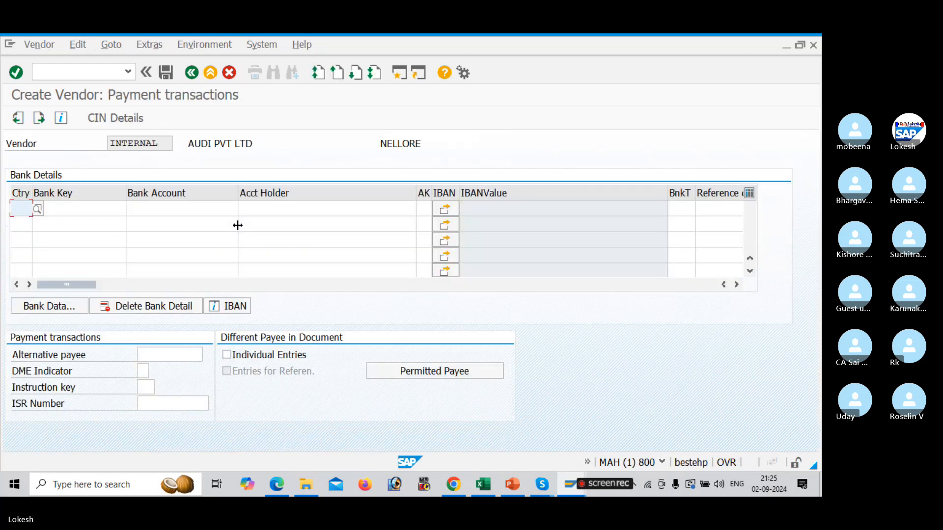
Set the reconciliation account to 100201, sort key to 012 and cash management group to A4
type("100201")
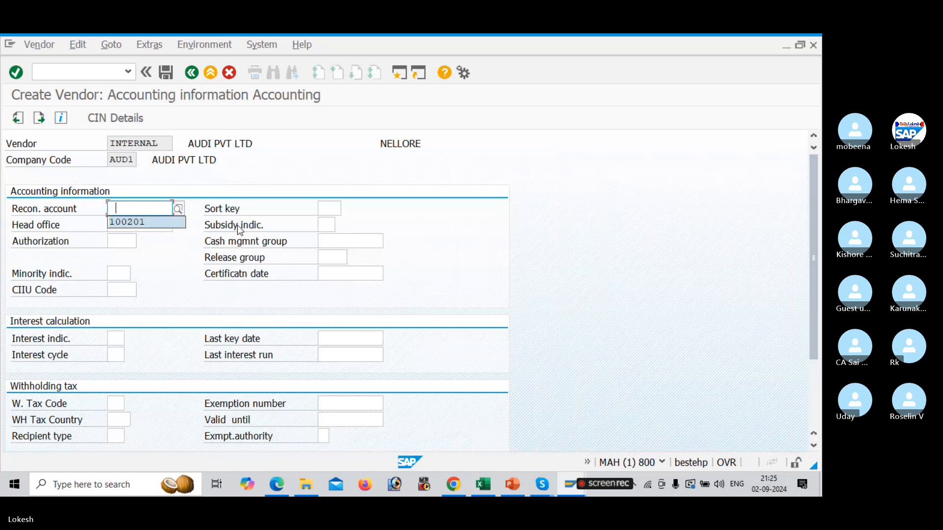
key("Tab")
type("012")
key("Tab")
key("Tab")
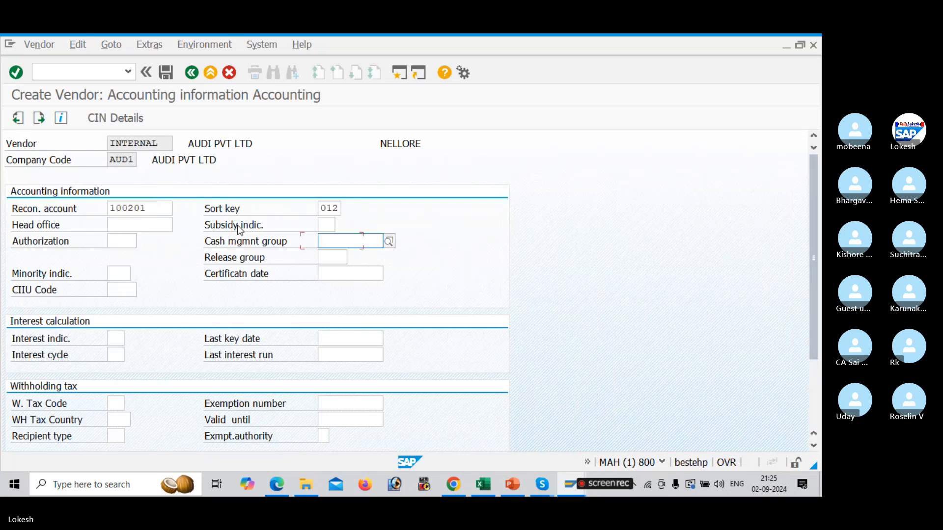
type("A4")
key("Return")
Set the payment terms to 0001 and save the vendor master
type("0001")
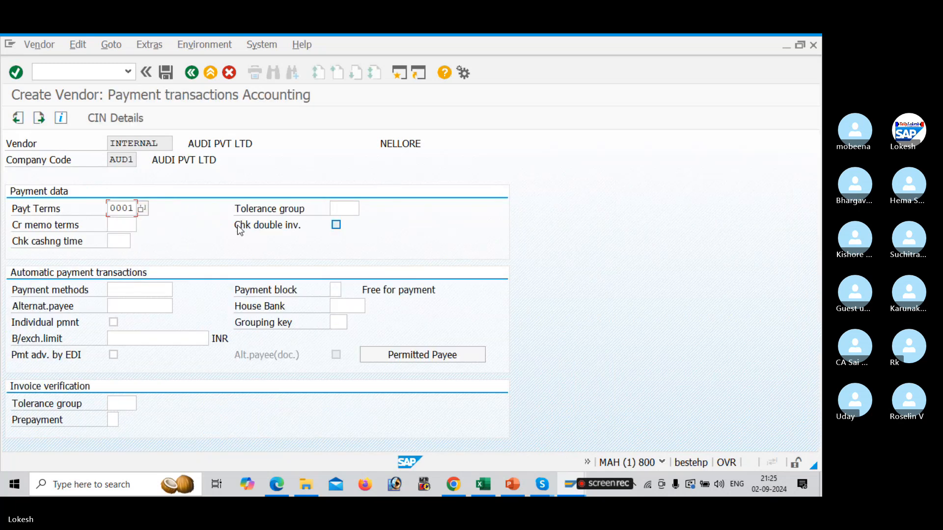
key("Tab")
key("Return")
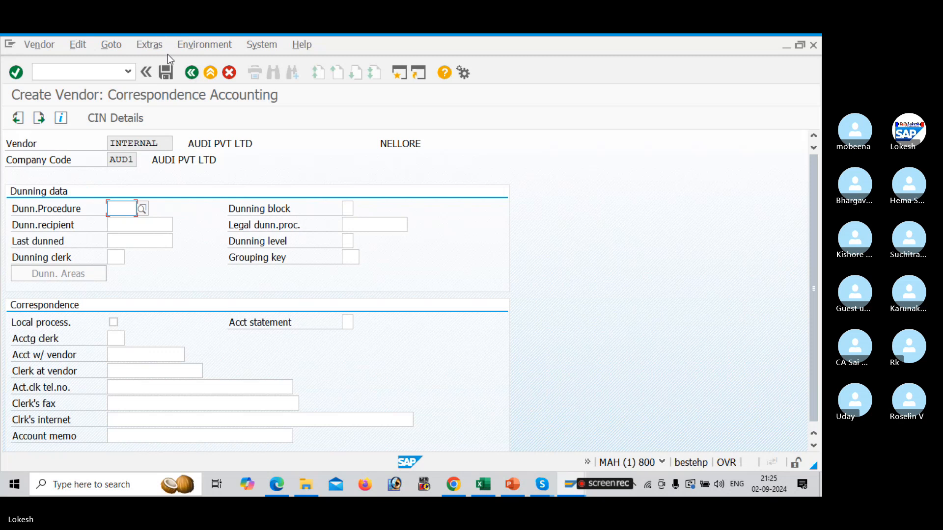
left_click(170, 77)
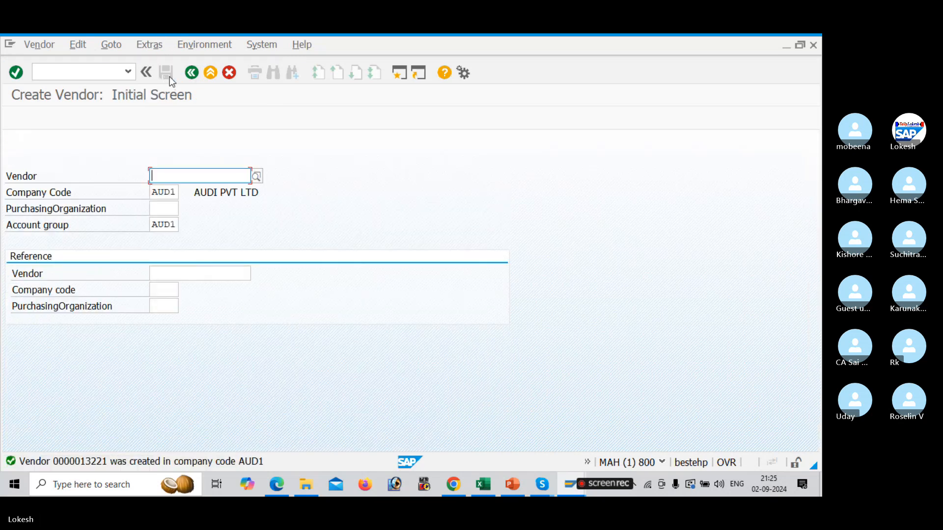
Start another vendor for AUD1 and set its title to MISS
key("Return")
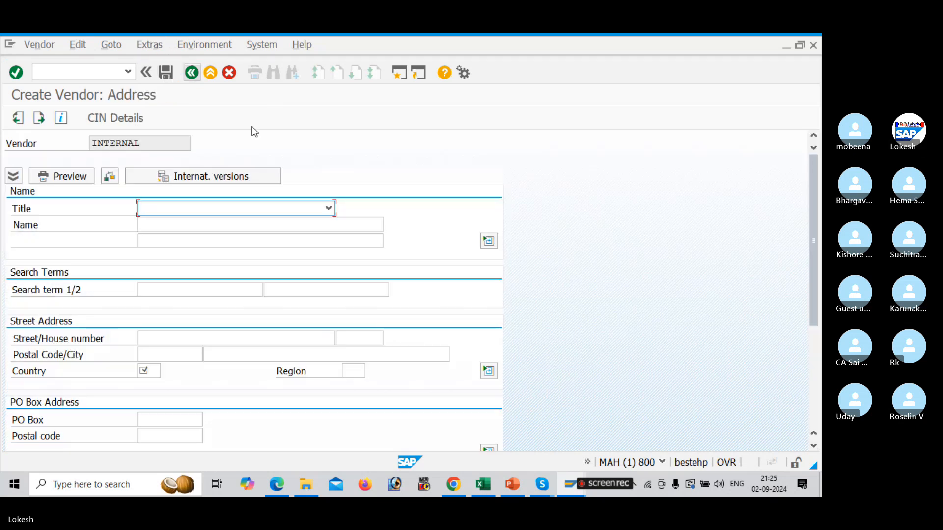
left_click(327, 208)
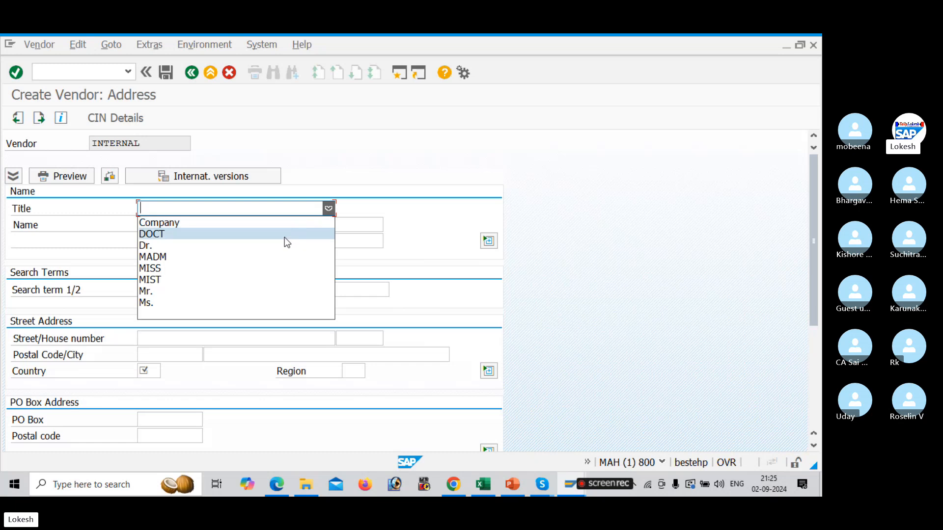
left_click(268, 269)
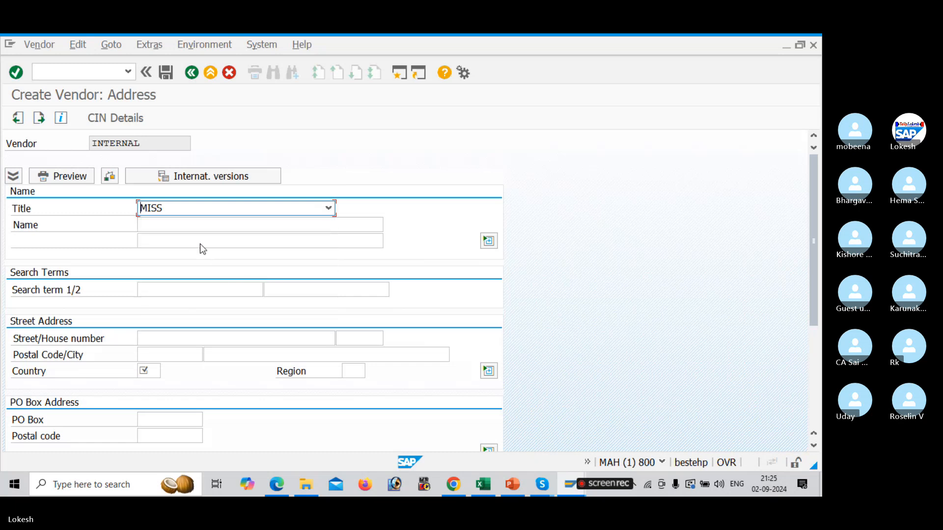
Set the new vendor's name to RAMESH PVT LTD
left_click(191, 225)
key("Down")
key("Down")
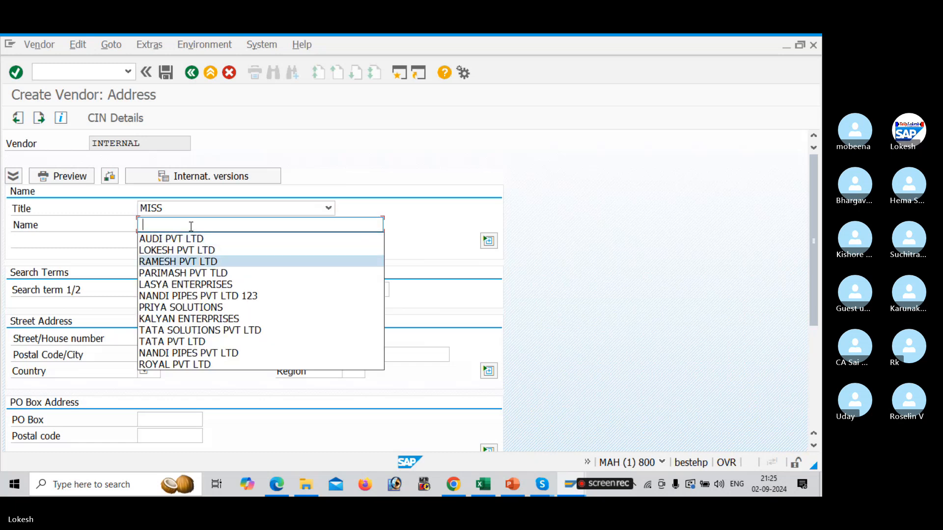
key("Return")
left_click(191, 337)
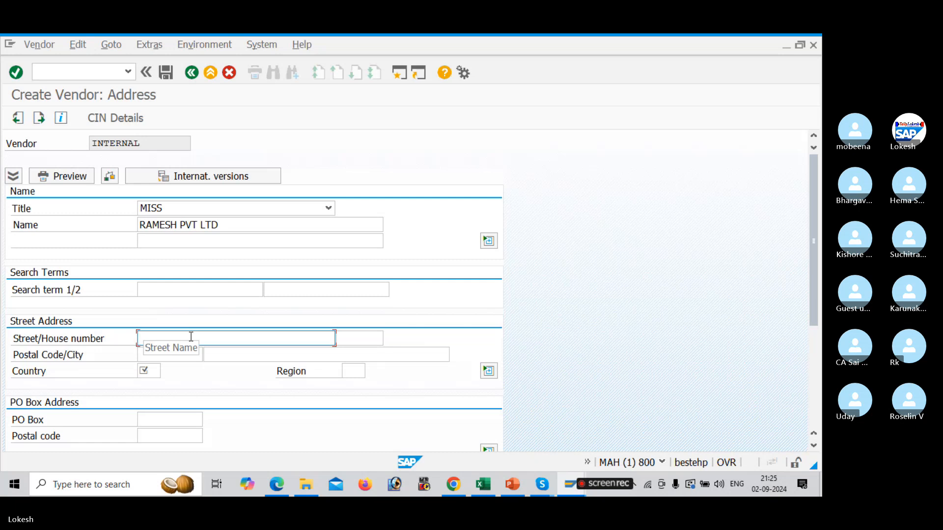
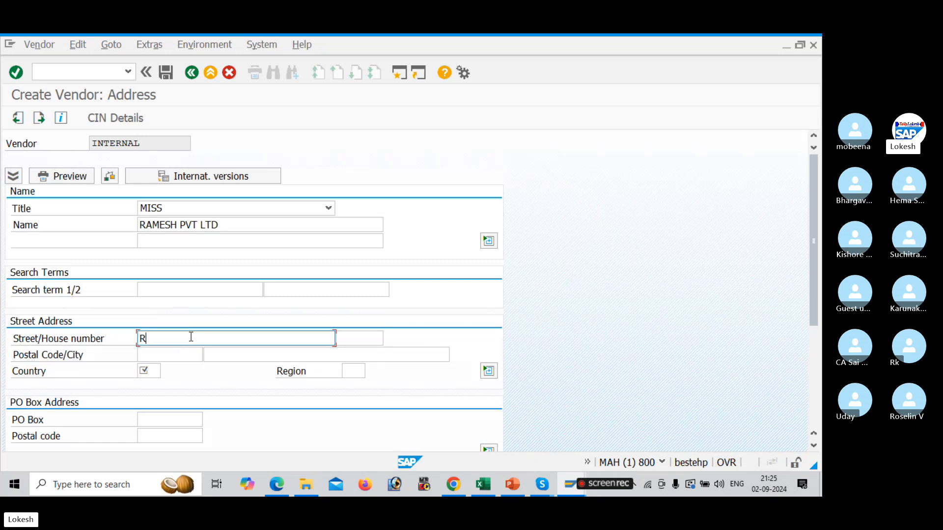
key("Tab")
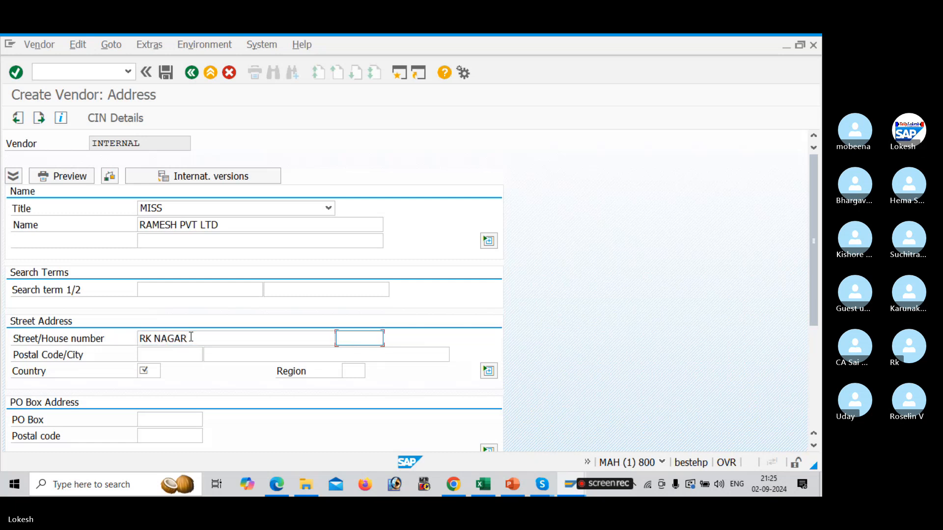
key("Tab")
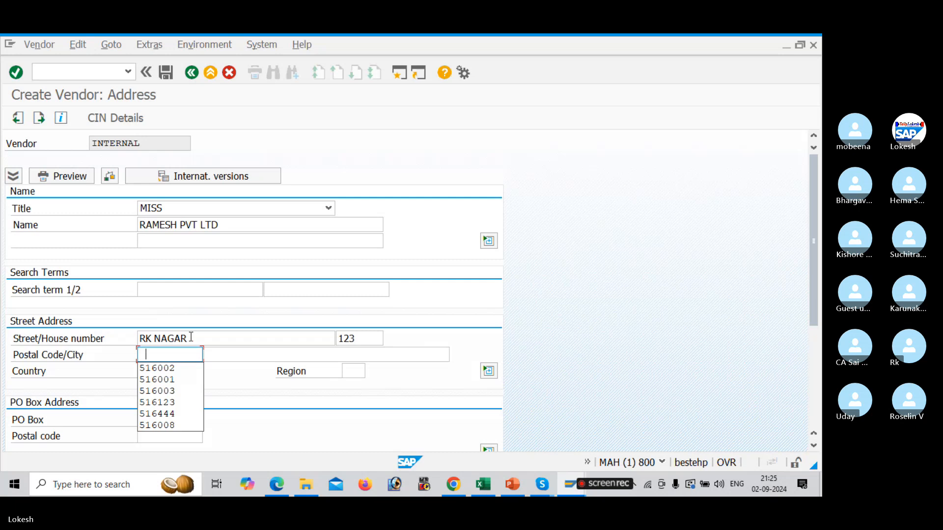
Enter postal code 516003, city HYDERBAD, country IN and region 36
key("Down")
key("Down")
key("Down")
key("Tab")
key("Down")
key("Down")
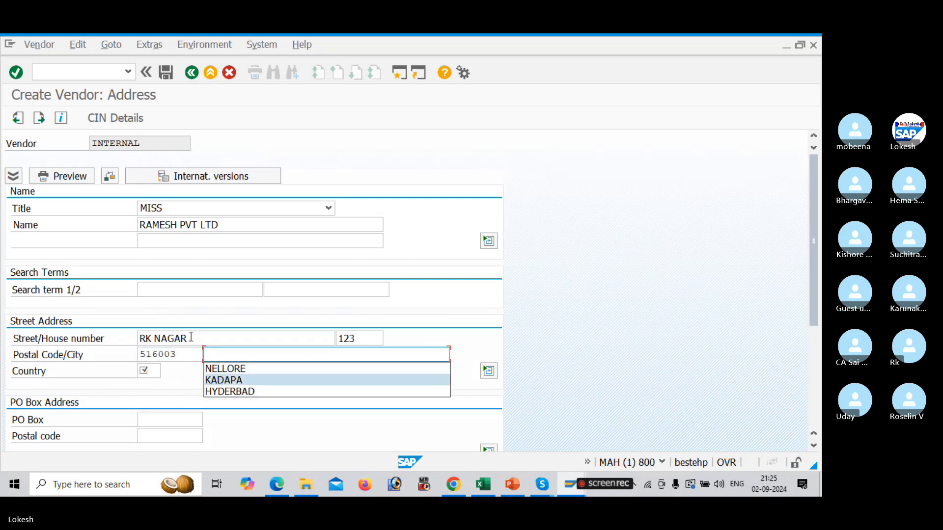
key("Down")
key("Tab")
key("Down")
key("Tab")
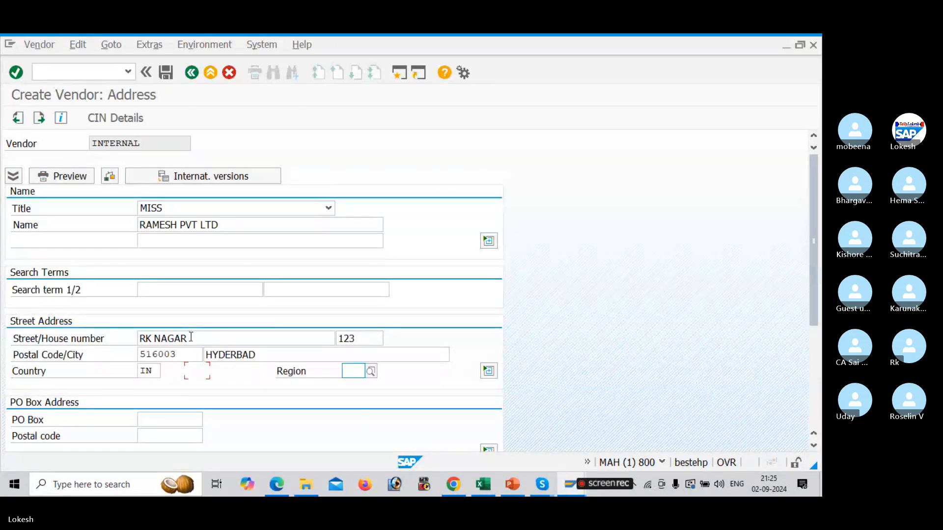
key("Down")
key("Down")
key("Tab")
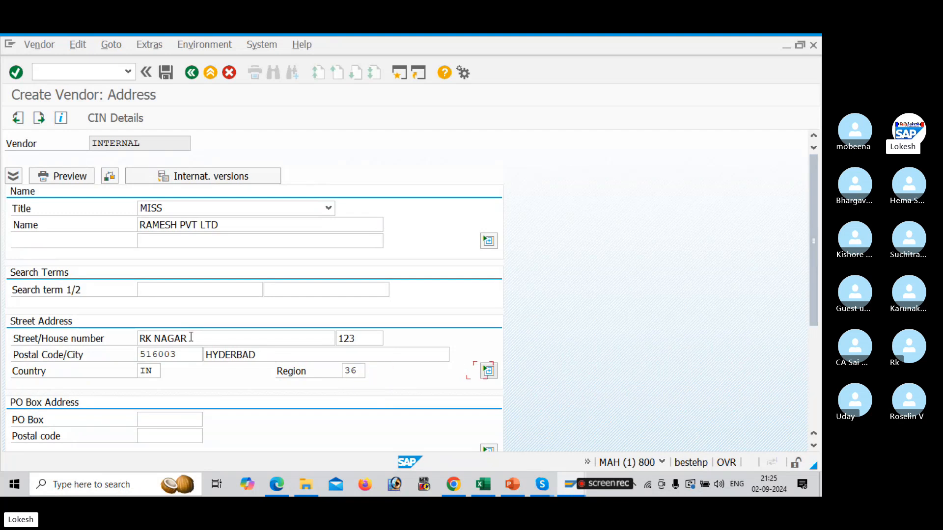
Set the PO box and PO box postal code both to 516003
key("Tab")
key("Down")
key("Down")
key("Down")
key("Tab")
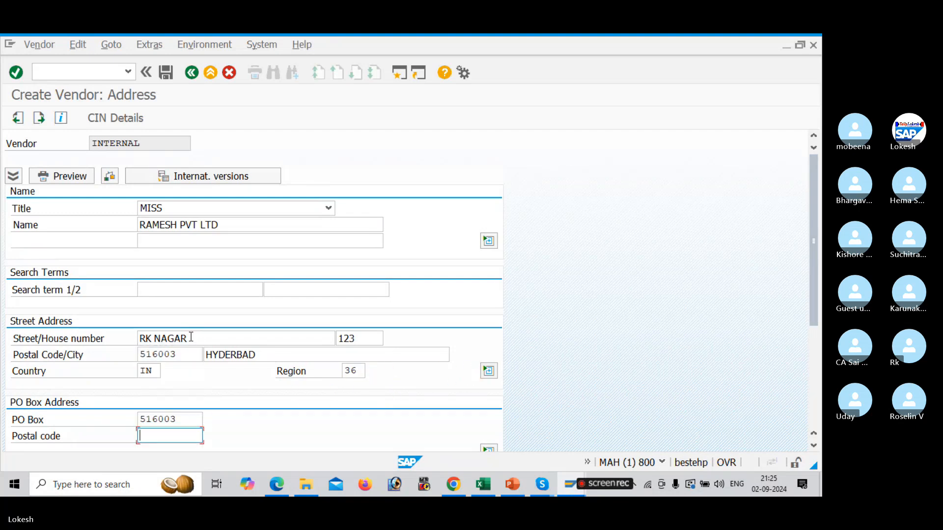
key("Down")
key("Down")
key("Down")
key("Down")
key("Tab")
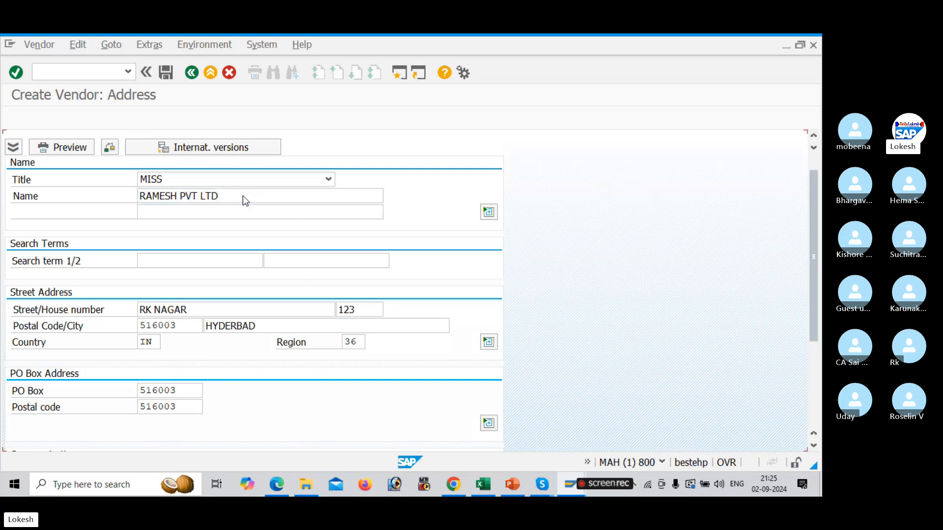
Advance to the new vendor's accounting information screen
key("Return")
key("Return")
key("Return")
key("Return")
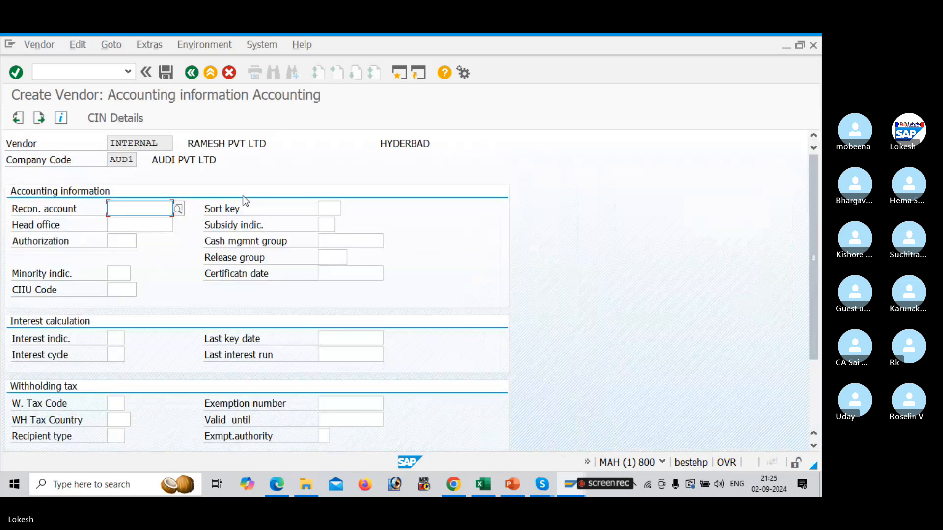
Set the reconciliation account to 100201, sort key to 012 and cash management group to A4
type("1")
key("Down")
key("Tab")
type("0")
key("Down")
key("Tab")
key("Tab")
key("Tab")
key("Tab")
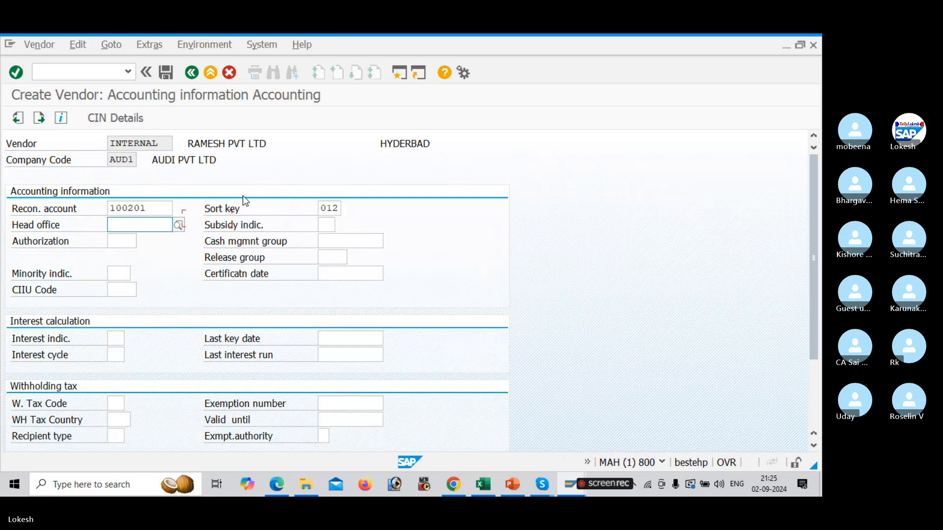
key("Down")
key("Tab")
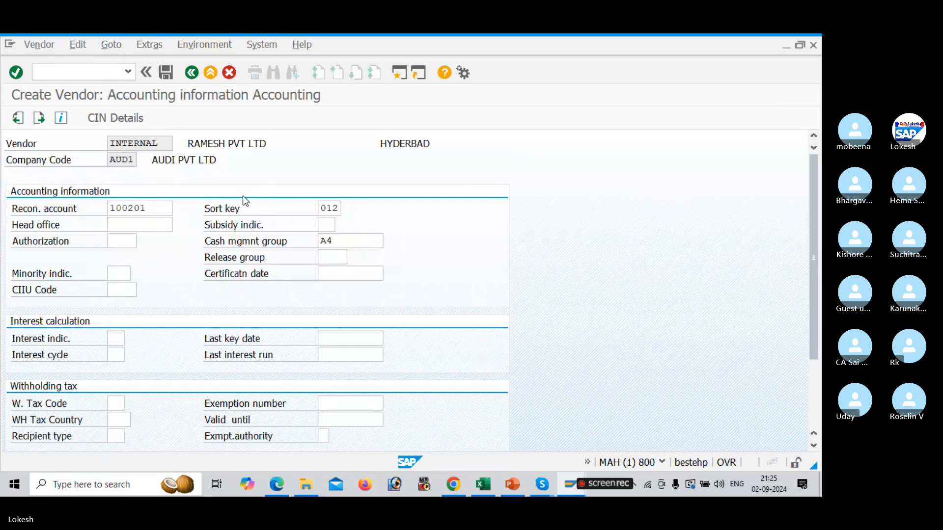
Fill in the payment terms and save the second vendor master
key("Return")
key("Down")
key("Tab")
key("Return")
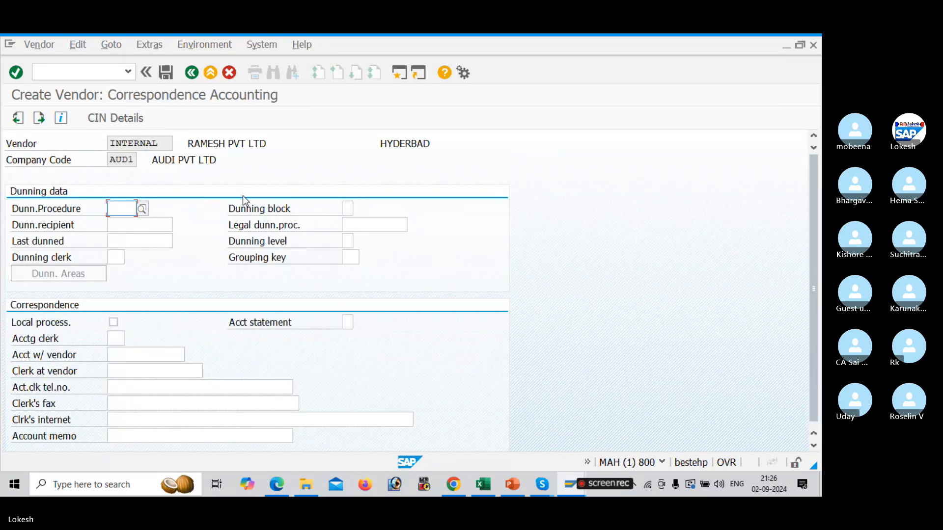
left_click(166, 72)
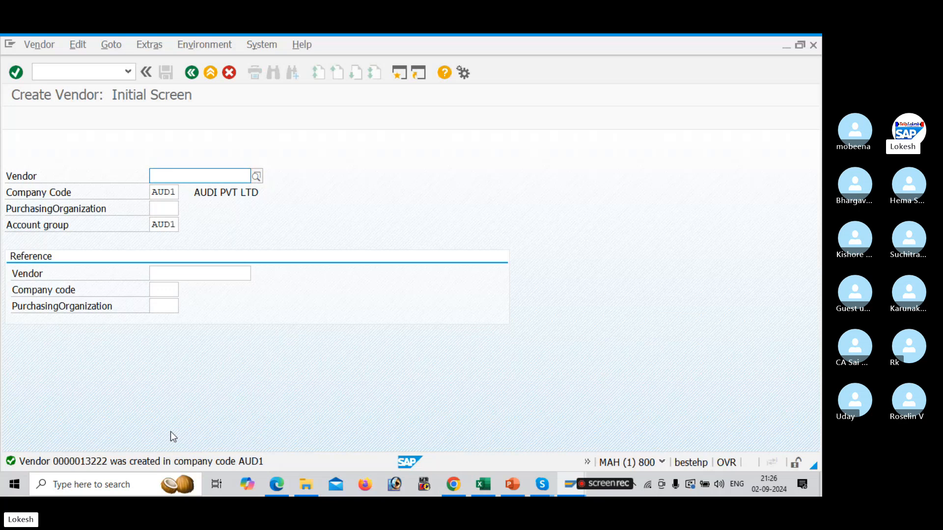
Switch to the Excel configuration checklist and check the transaction code for vendor invoice posting
key("alt+Tab")
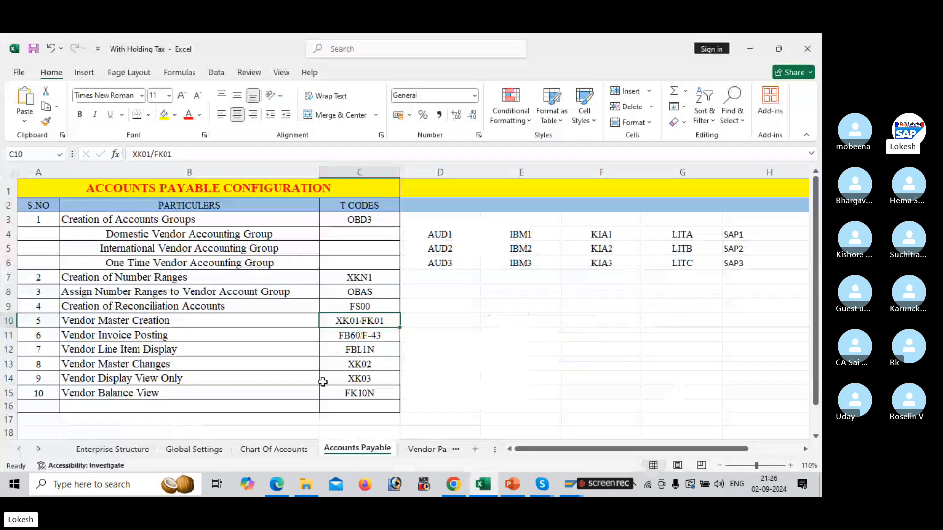
left_click(352, 334)
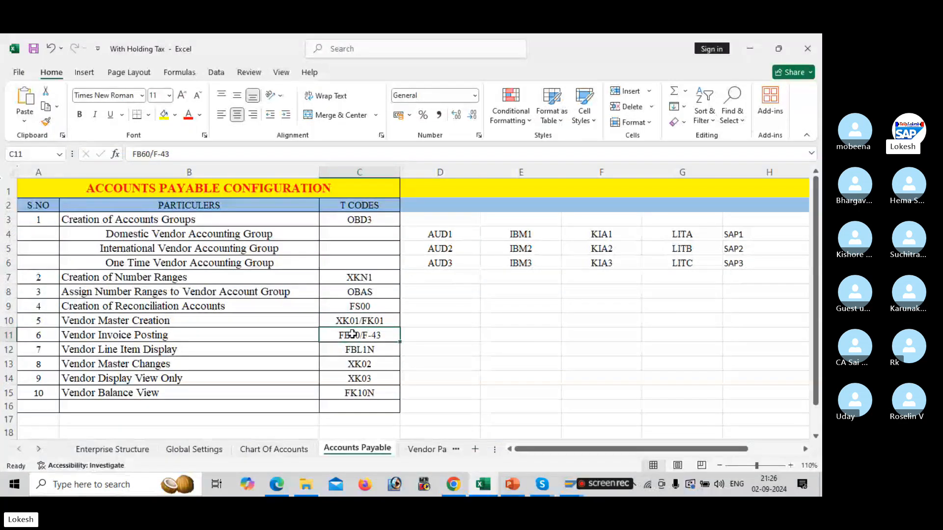
key("alt+Tab")
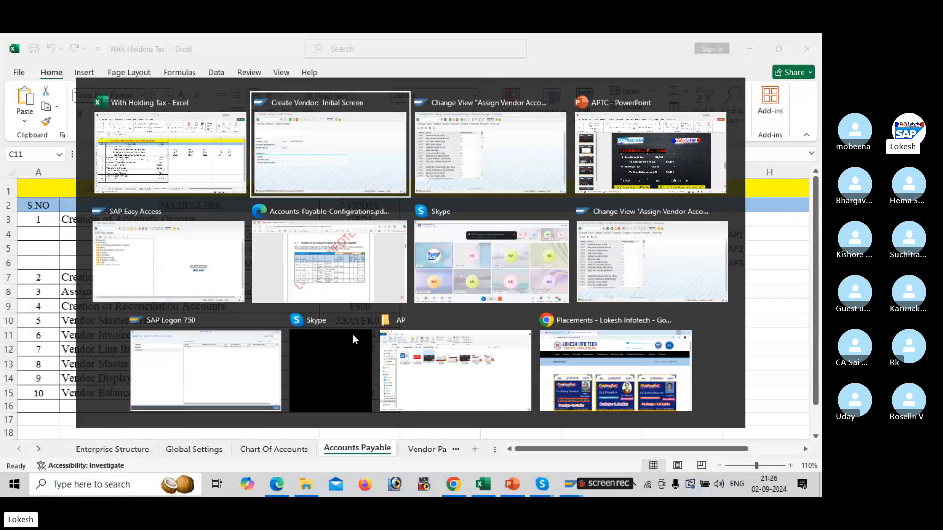
Return to SAP and open transaction FB60 to enter a vendor invoice
left_click(92, 69)
type("/")
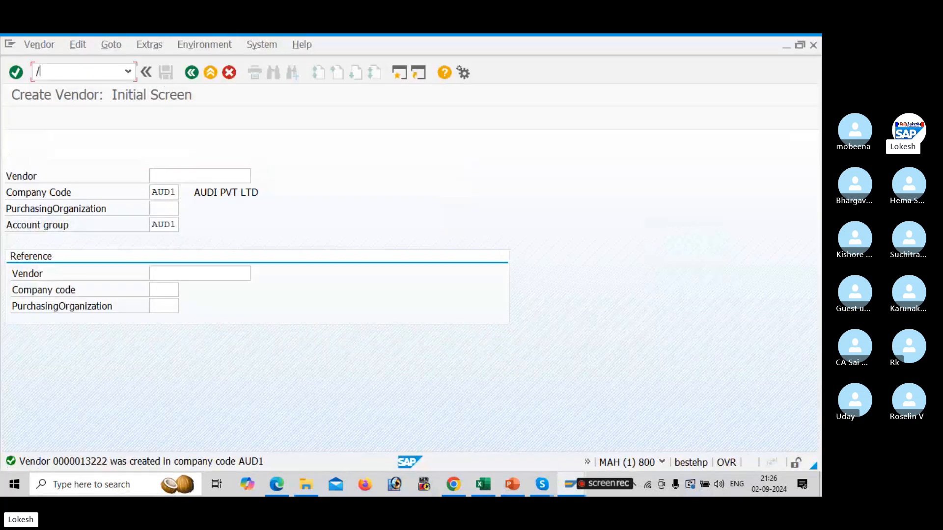
type("NFB60")
key("Return")
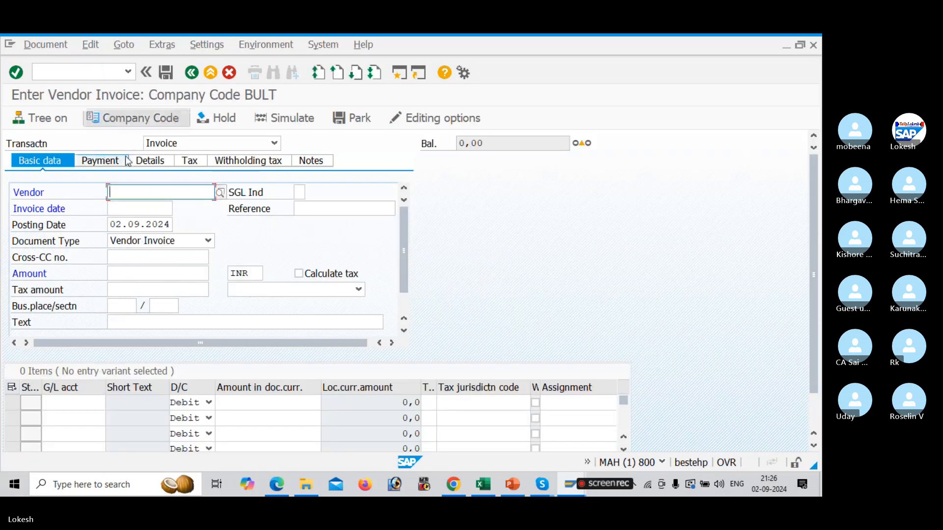
Switch the vendor invoice entry to company code AUD1
left_click(220, 193)
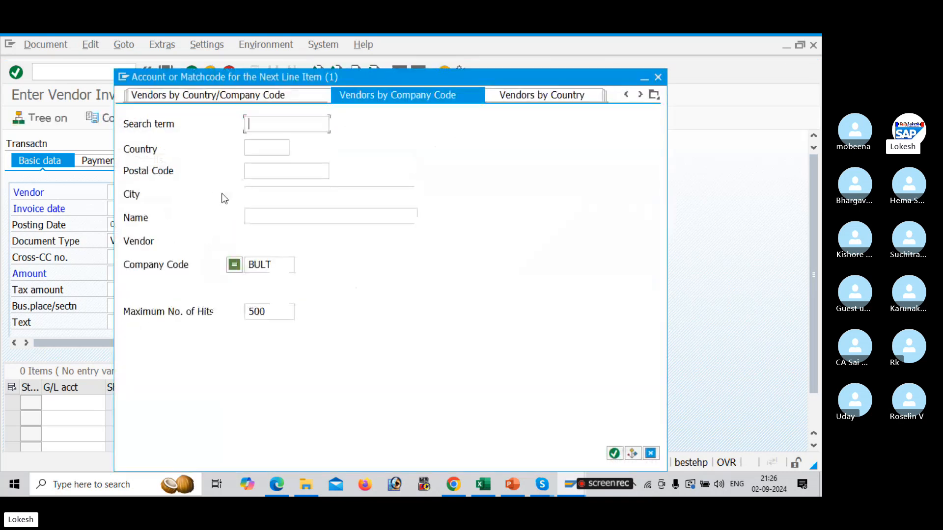
left_click(658, 77)
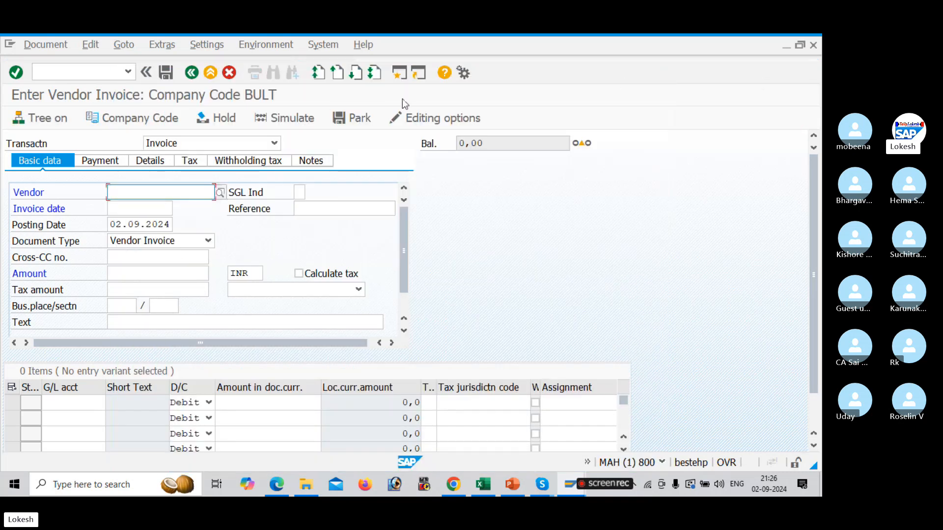
left_click(162, 121)
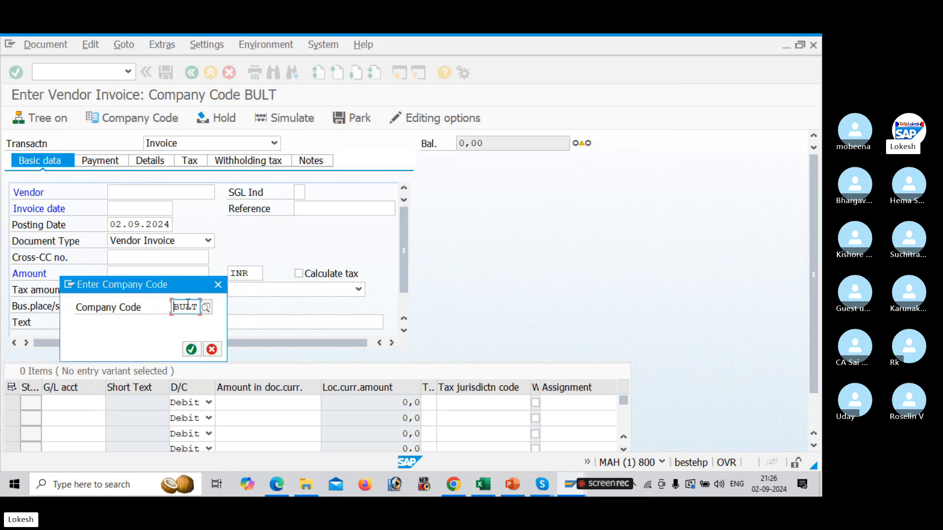
type("AUD1")
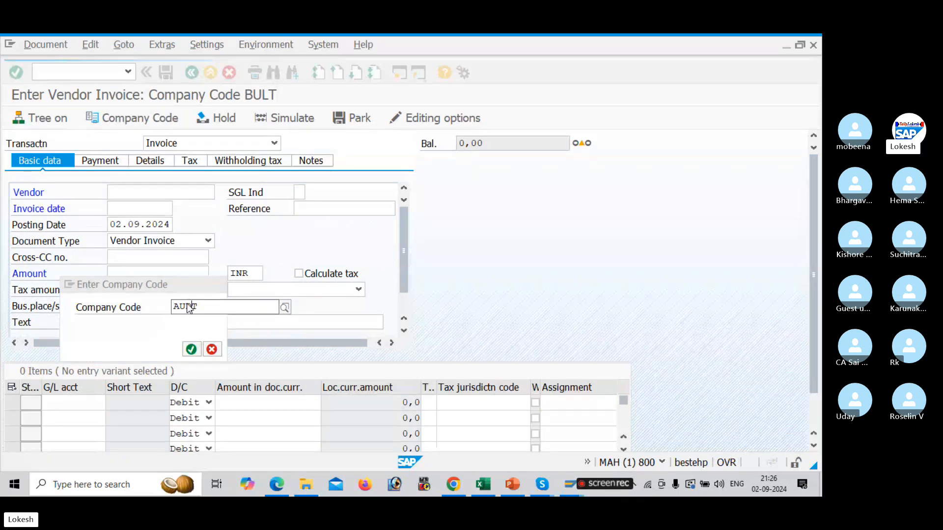
left_click(200, 341)
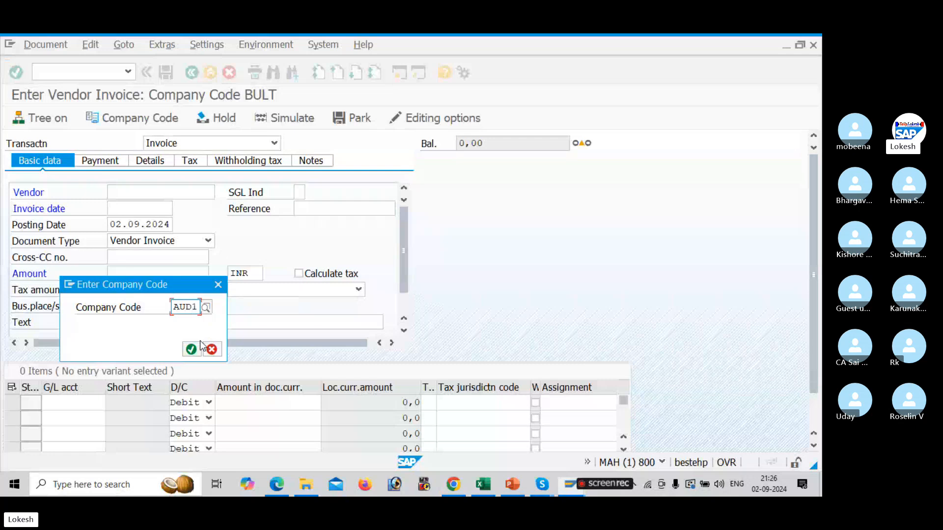
left_click(192, 349)
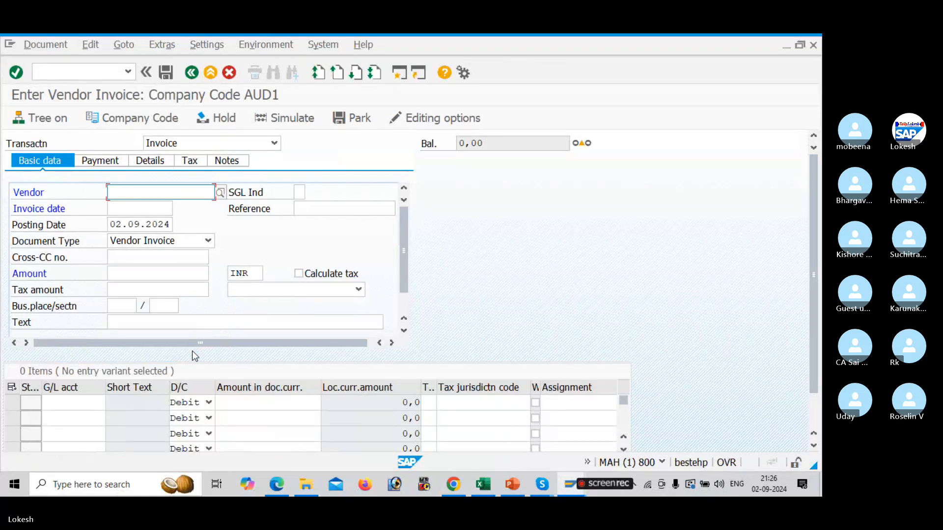
Search vendors of company code AUD1 and select vendor 13221, AUDI PVT LTD
left_click(221, 193)
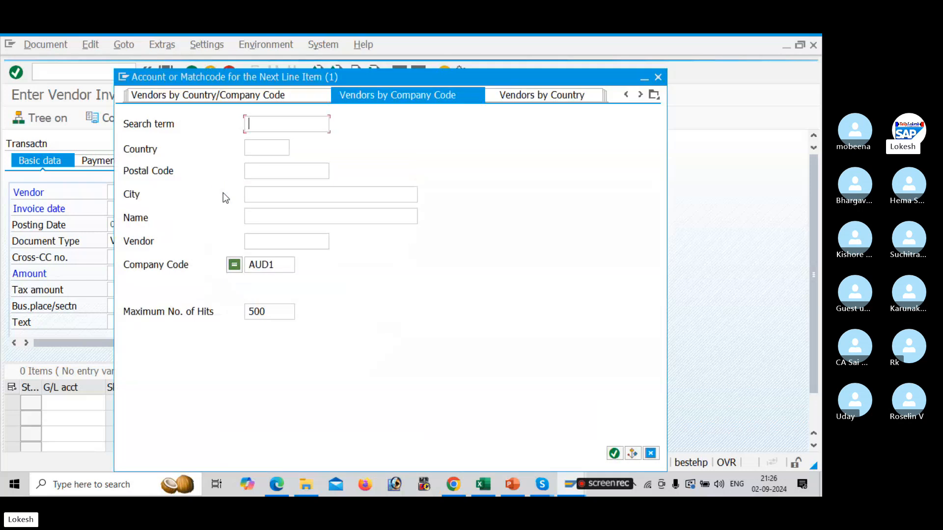
left_click(278, 264)
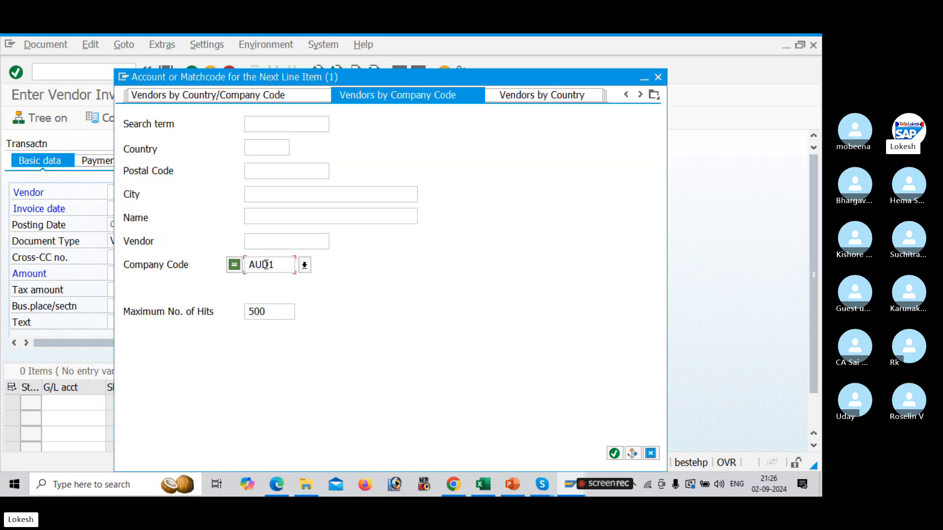
key("Return")
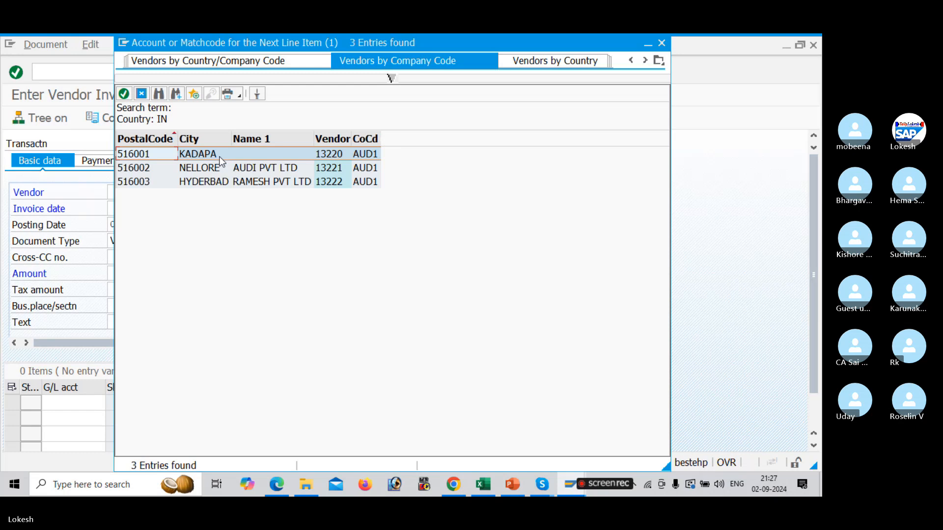
double_click(232, 171)
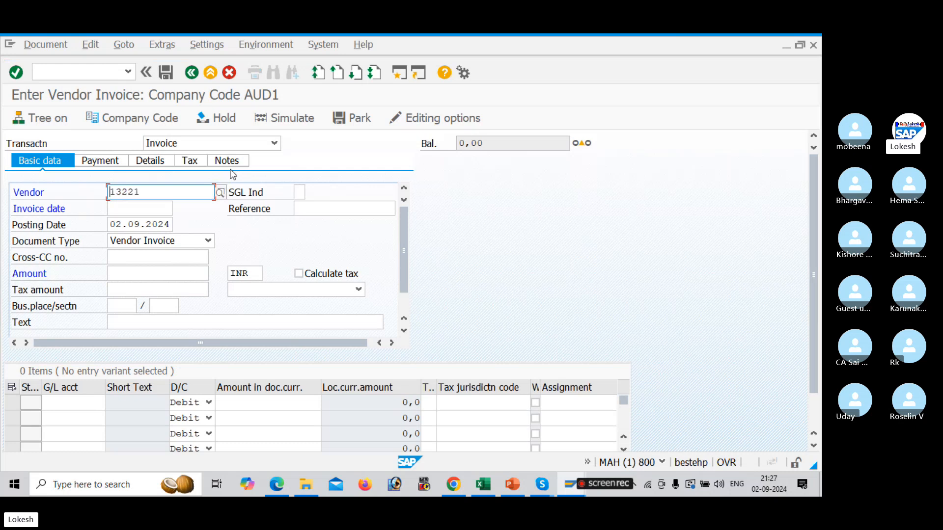
Set the invoice date to 02.09.2024 and the reference to AUDI-01
key("Tab")
key("BackSpace")
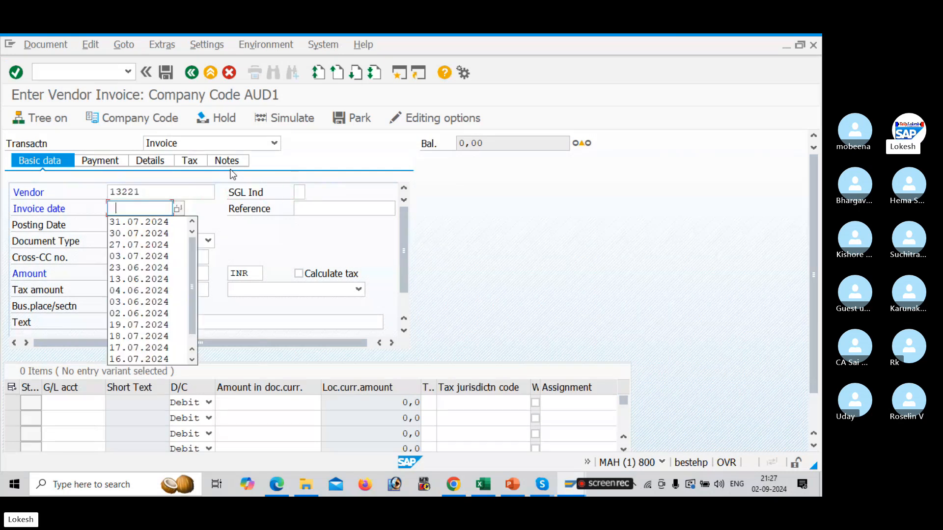
type("02.0")
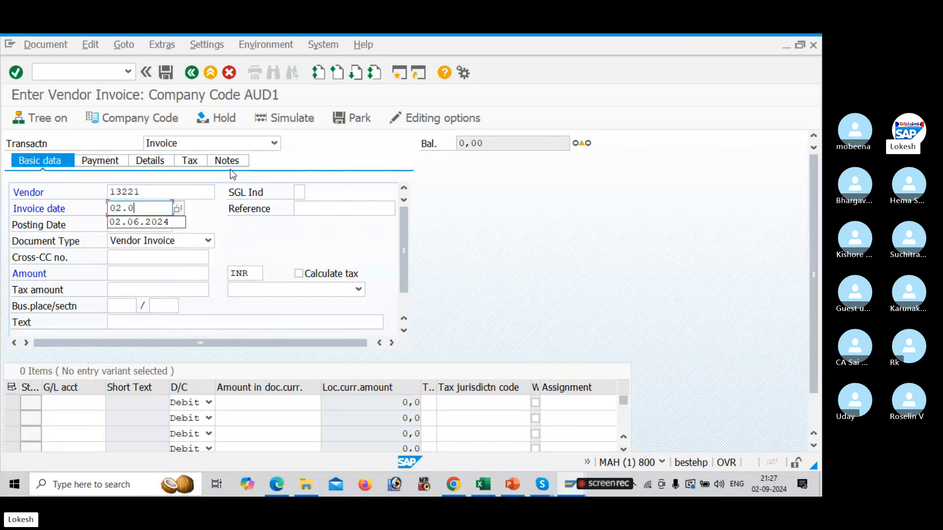
type("9.2024")
key("Tab")
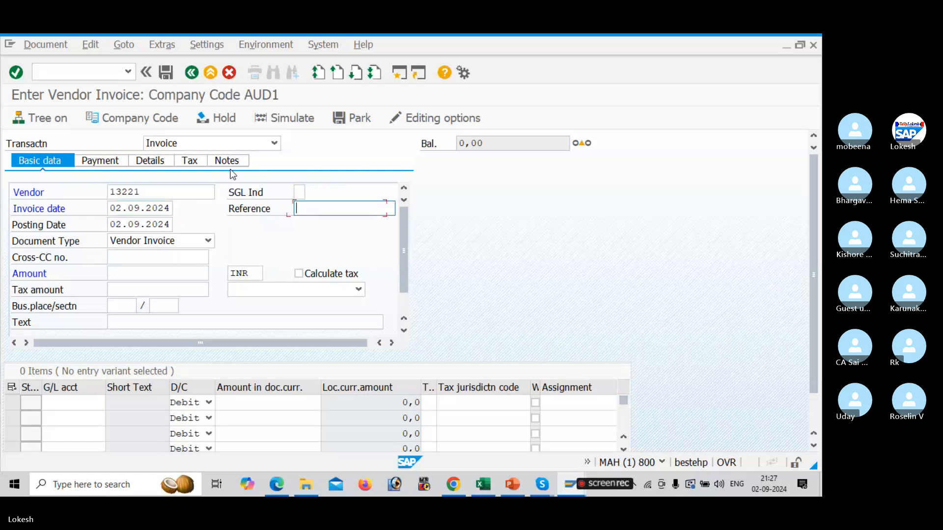
key("BackSpace")
key("Down")
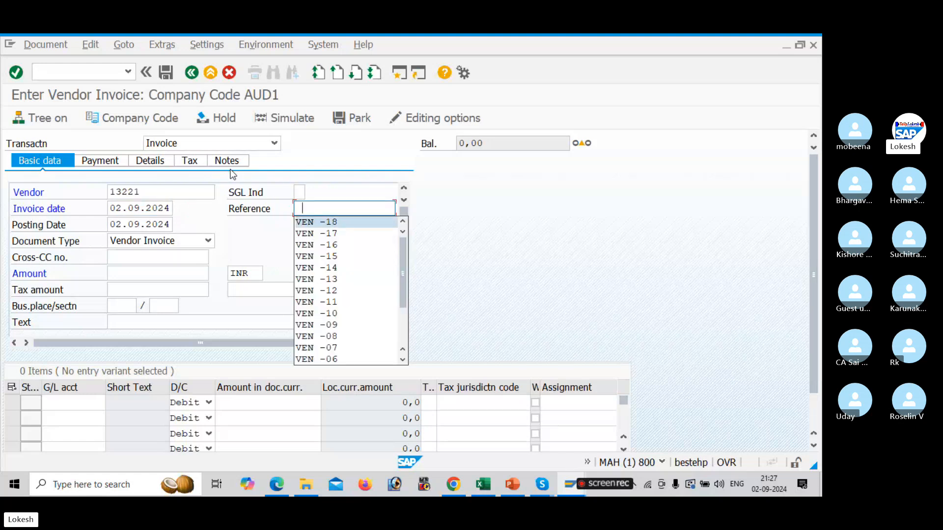
type("AUDI-")
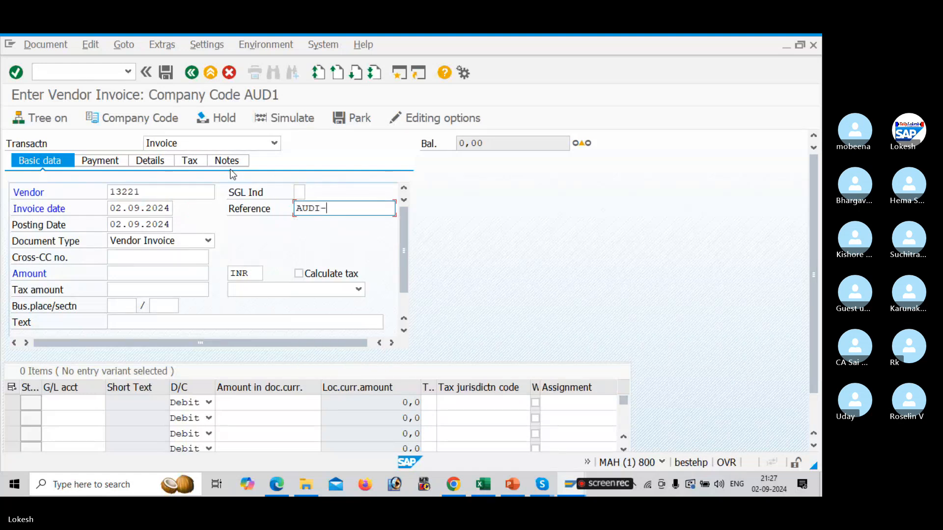
Enter the invoice amount 50000 and the header text Vendor Invoice
key("Tab")
key("Tab")
key("Tab")
key("Tab")
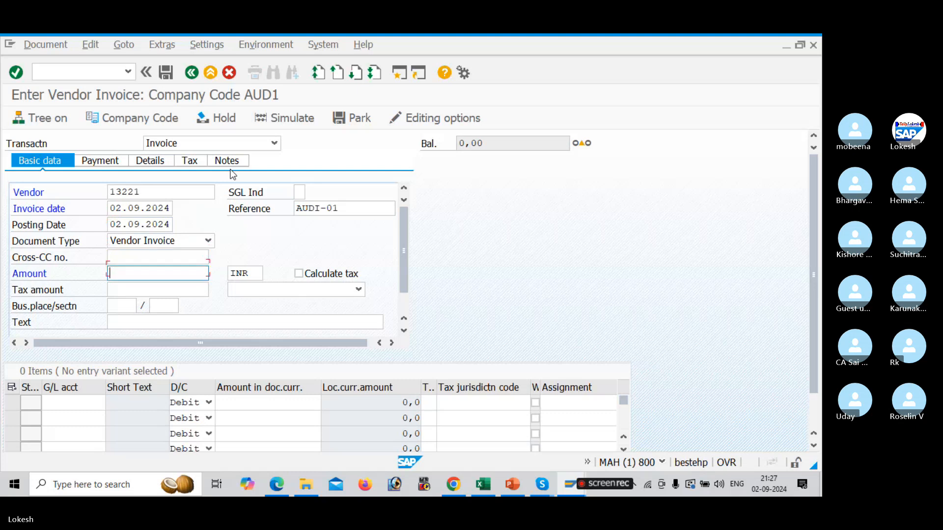
key("Down")
key("Down")
key("Tab")
key("Tab")
key("Tab")
key("Tab")
key("Tab")
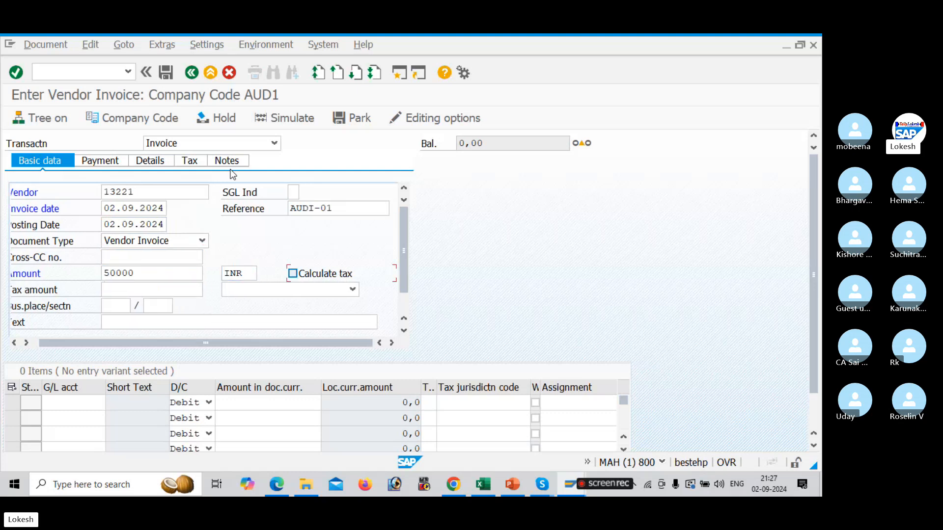
key("Tab")
key("Tab")
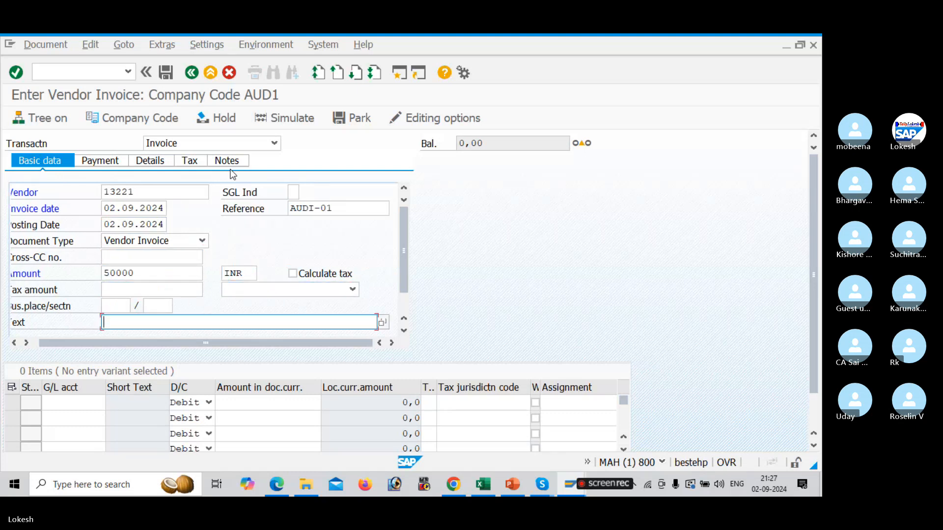
key("Down")
key("Tab")
key("Tab")
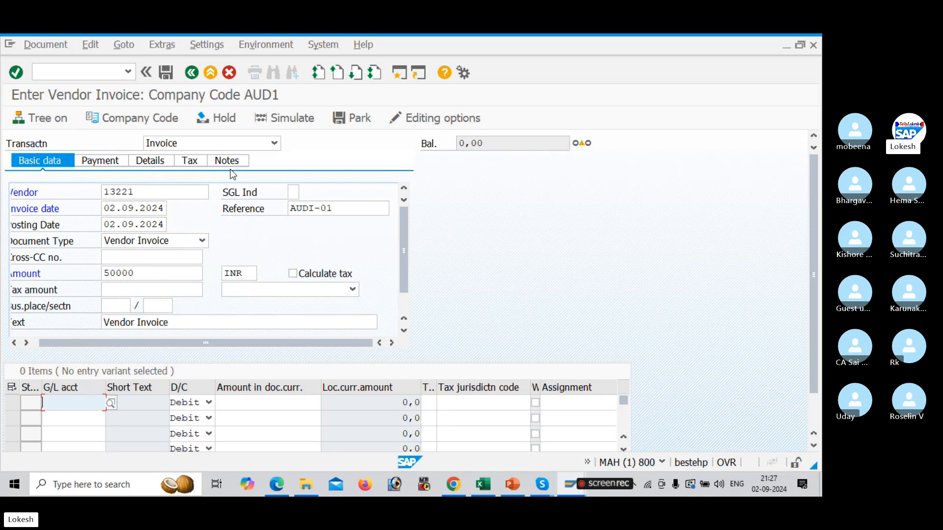
Pick G/L account 400005 Purchase A/c for the first line item from the account list
left_click(112, 406)
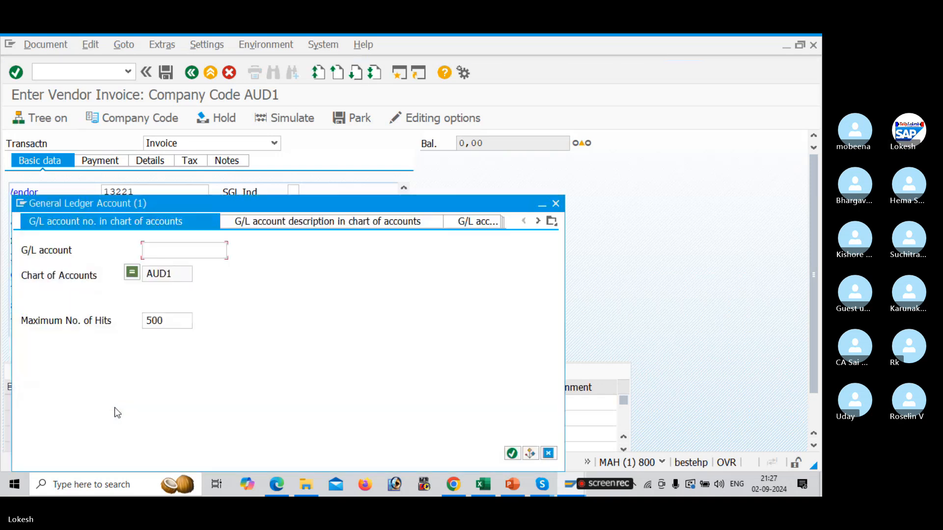
key("Return")
key("Down")
key("Down")
key("Down")
key("Down")
key("Down")
key("Down")
key("Down")
key("Down")
key("Down")
key("Down")
key("Down")
key("Down")
key("Down")
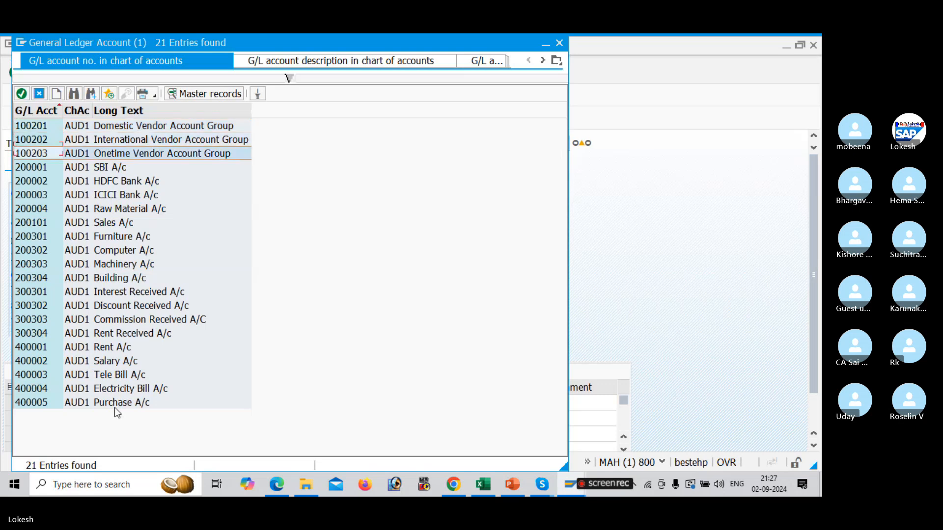
key("Down")
key("Down")
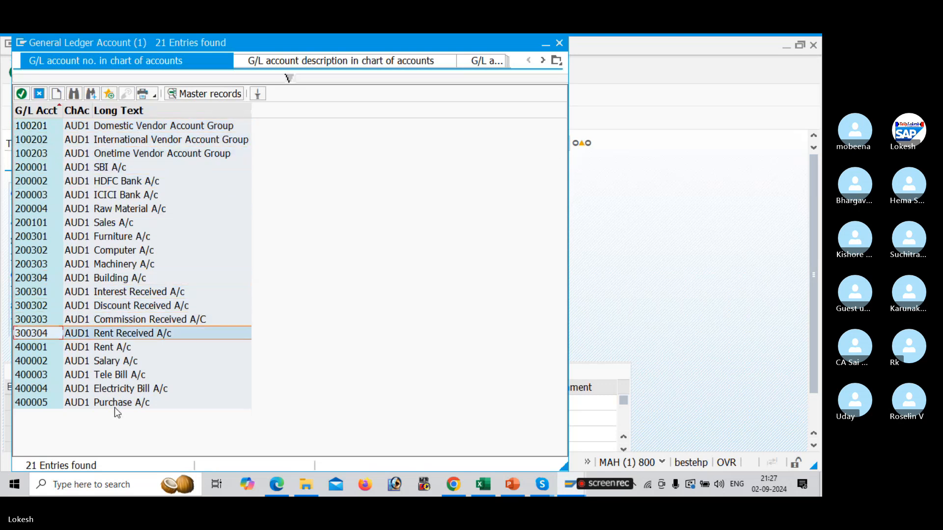
key("Up")
key("Up")
key("Up")
key("Up")
key("Up")
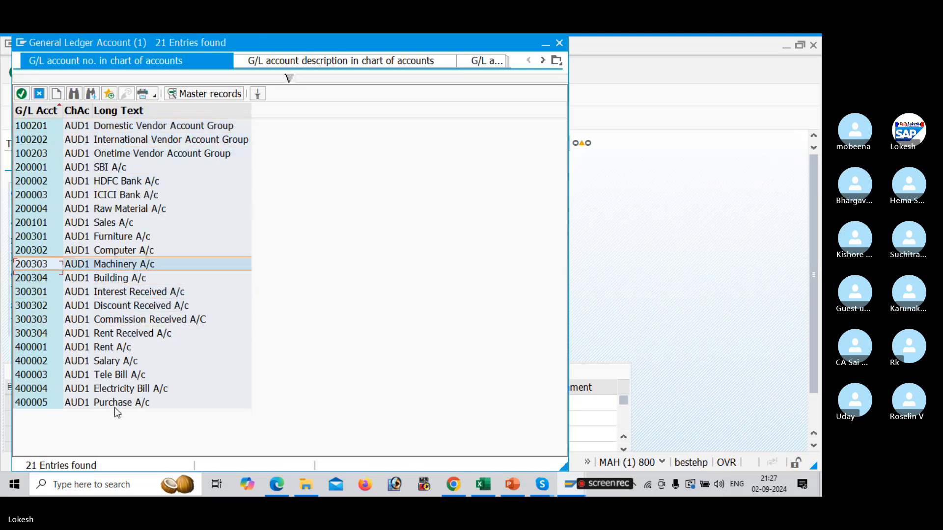
key("Down")
key("Down")
key("Down")
key("Down")
key("Down")
key("Down")
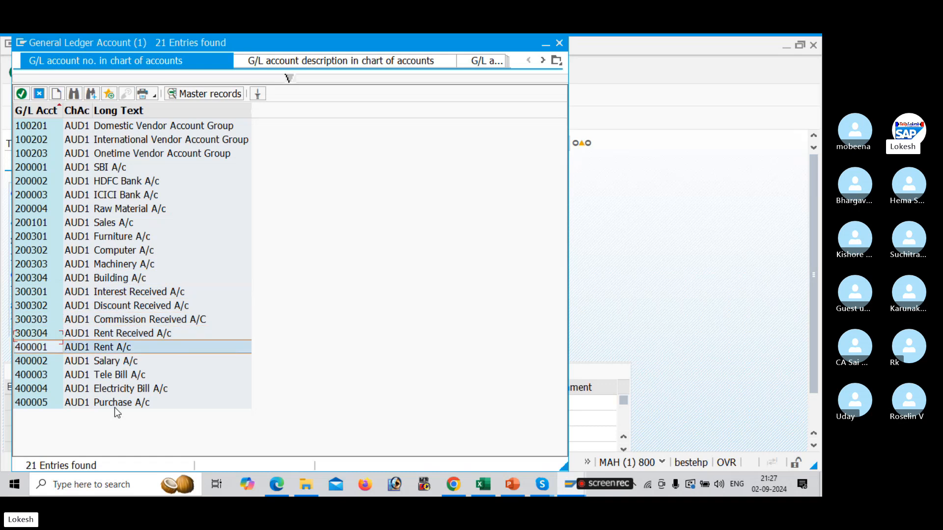
key("Down")
key("Down")
key("Down")
key("Down")
double_click(114, 403)
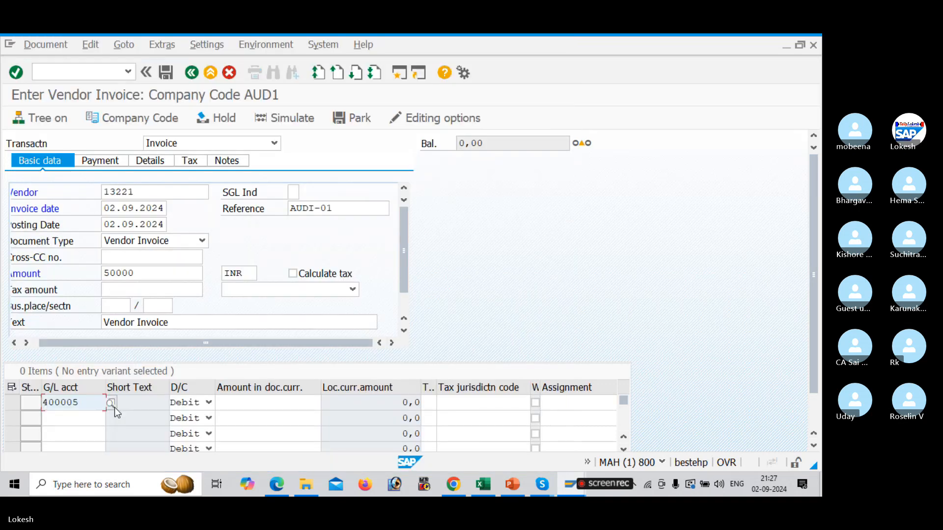
Enter 50000 as the line item amount
key("Tab")
key("Tab")
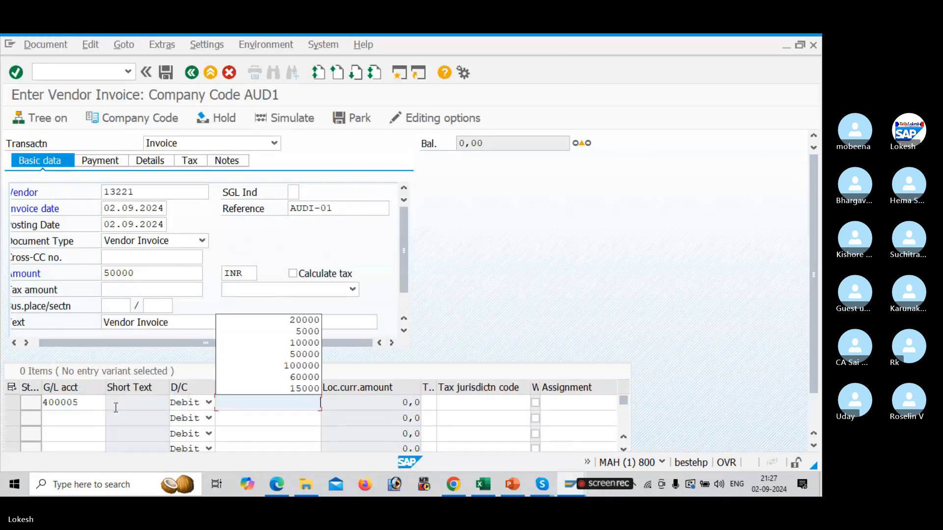
key("Down")
key("Down")
key("Down")
key("Tab")
key("Tab")
key("Tab")
key("Tab")
key("Tab")
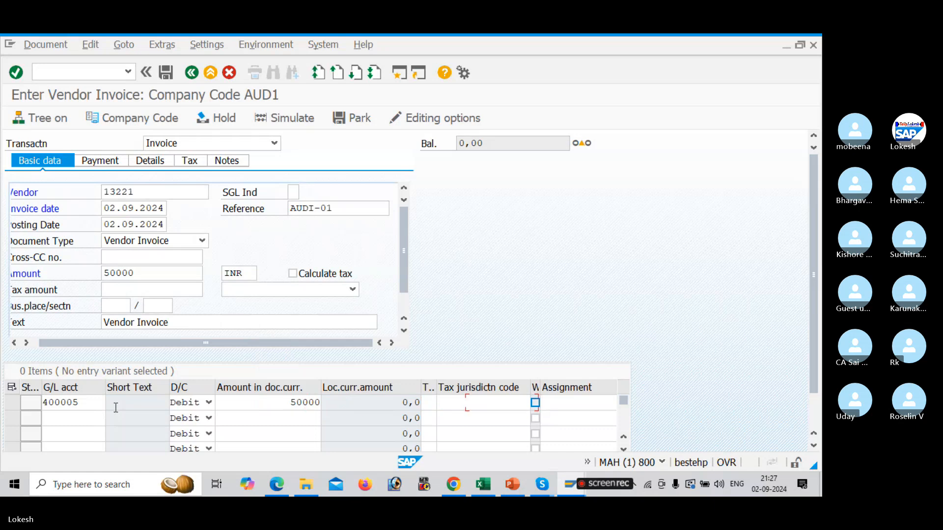
Set the line item's value date to 02.09.2024 and text to Purchase A/c, then confirm the entry
key("Down")
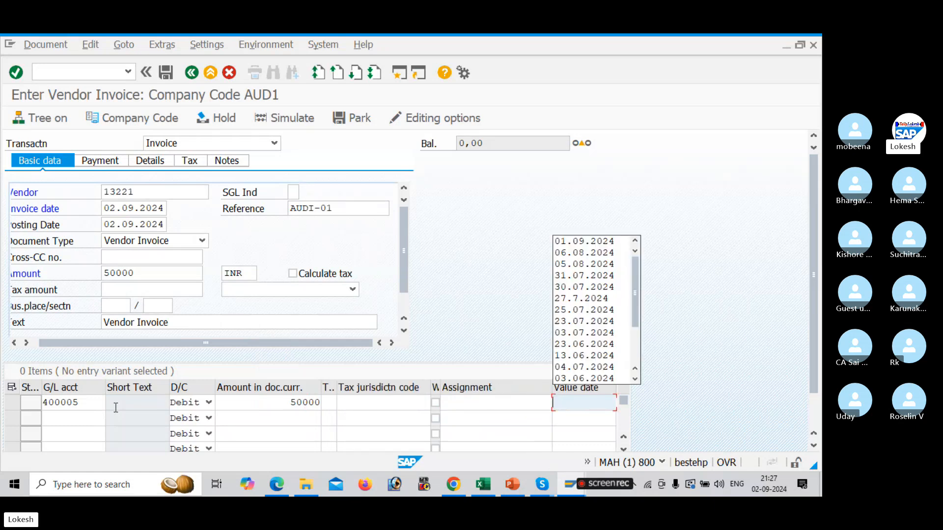
type("02.0")
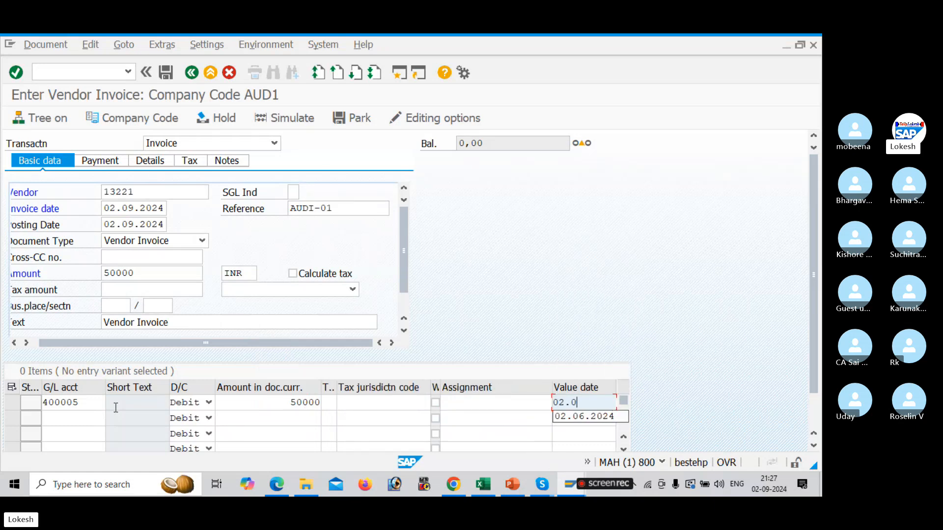
type("9.")
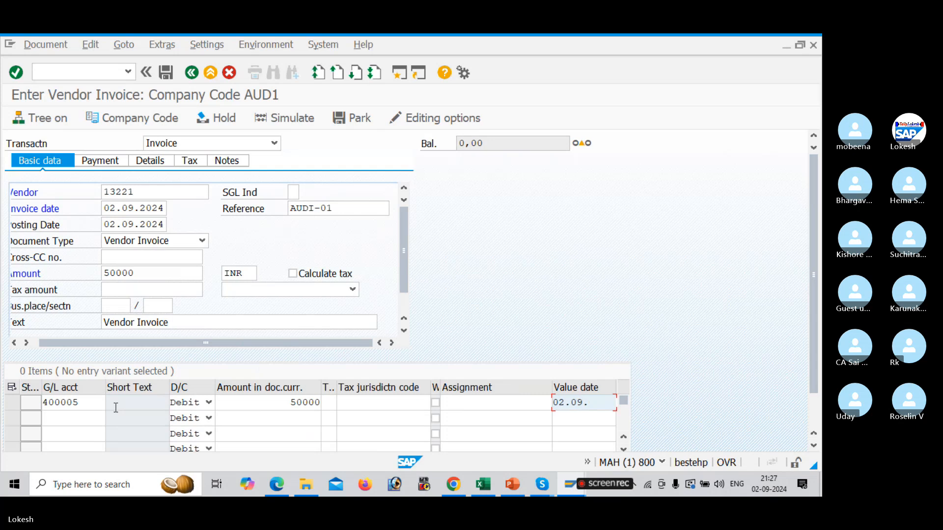
type("2024")
key("Tab")
key("Down")
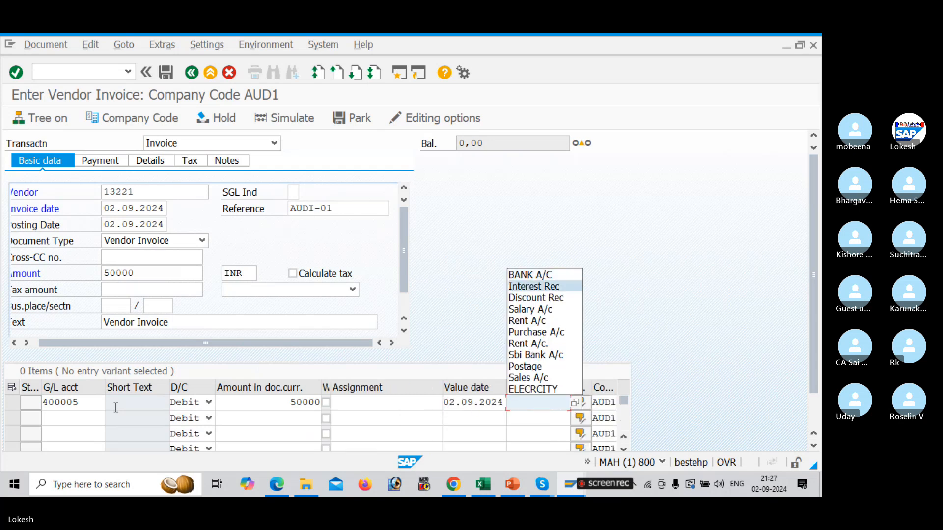
key("Down")
key("Down")
key("Down")
key("Down")
key("Return")
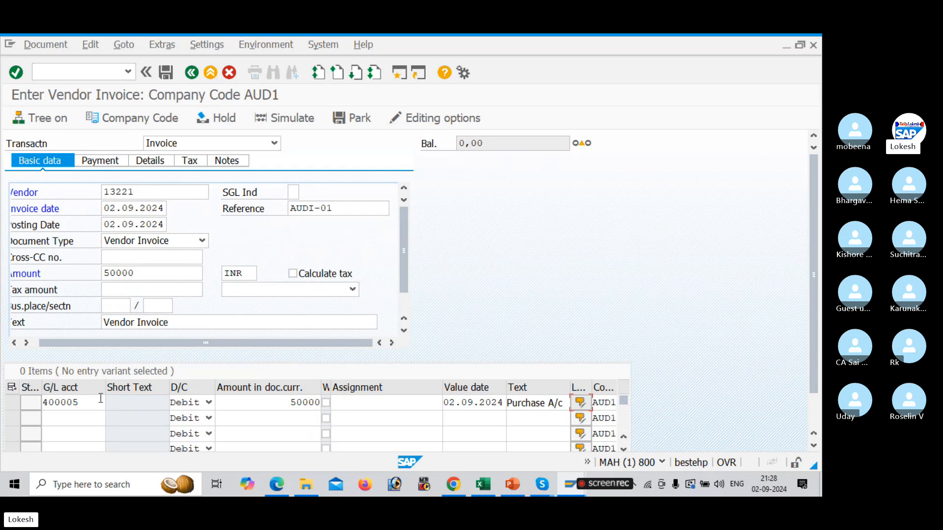
key("Return")
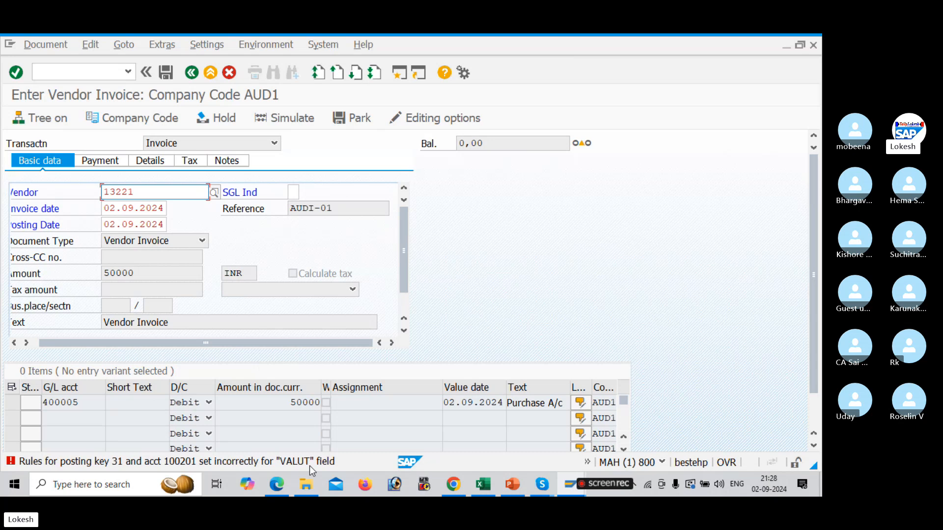
Open Define Field Status Variants in the implementation guide
double_click(126, 462)
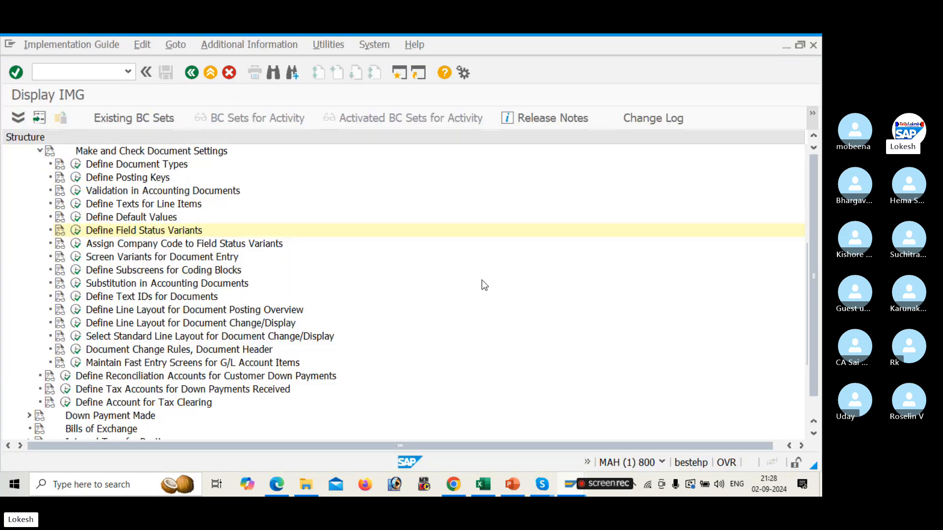
left_click(77, 231)
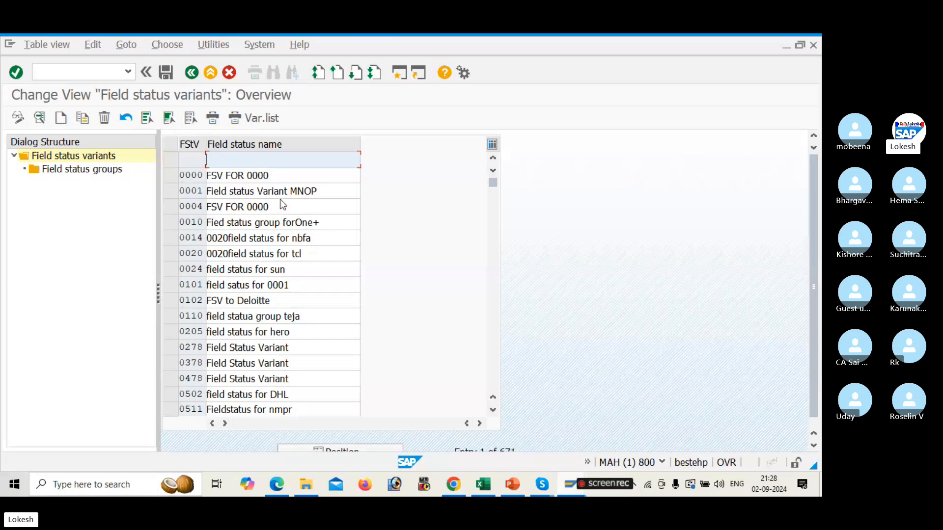
Locate field status variant AUDI and open its field status groups
left_click_drag(812, 244, 811, 258)
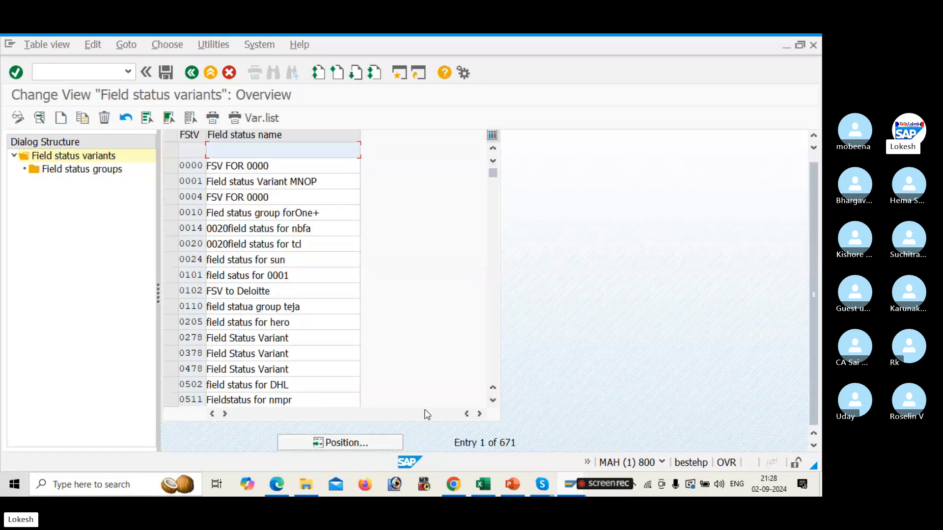
left_click(372, 437)
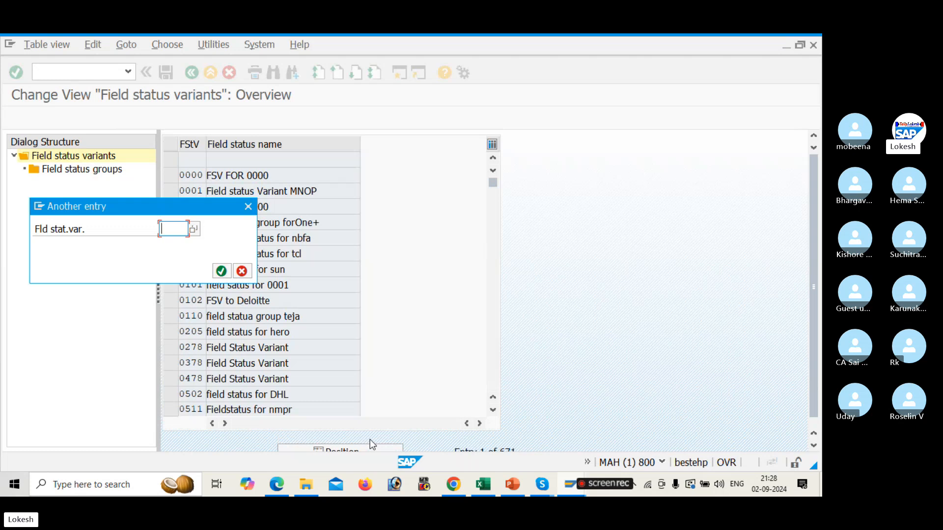
type("AUS")
key("BackSpace")
type("DI")
key("Return")
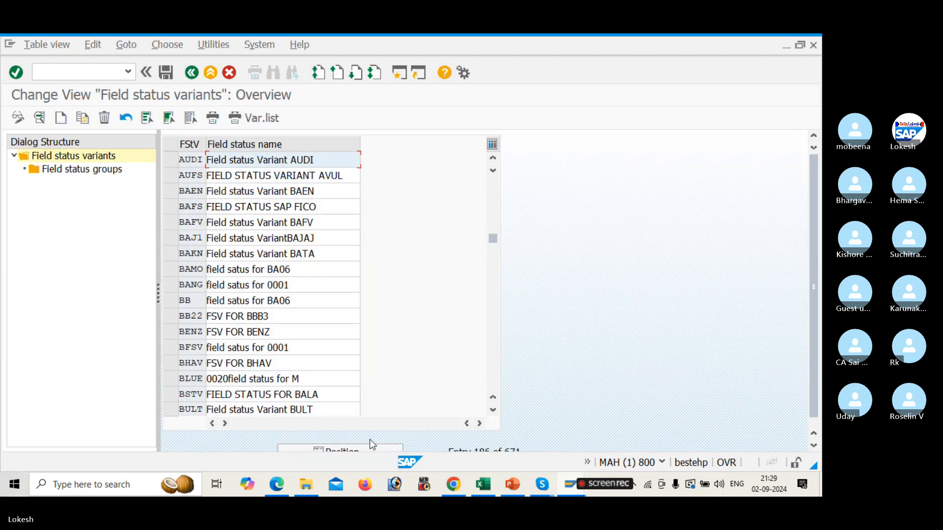
left_click(173, 161)
left_click(96, 175)
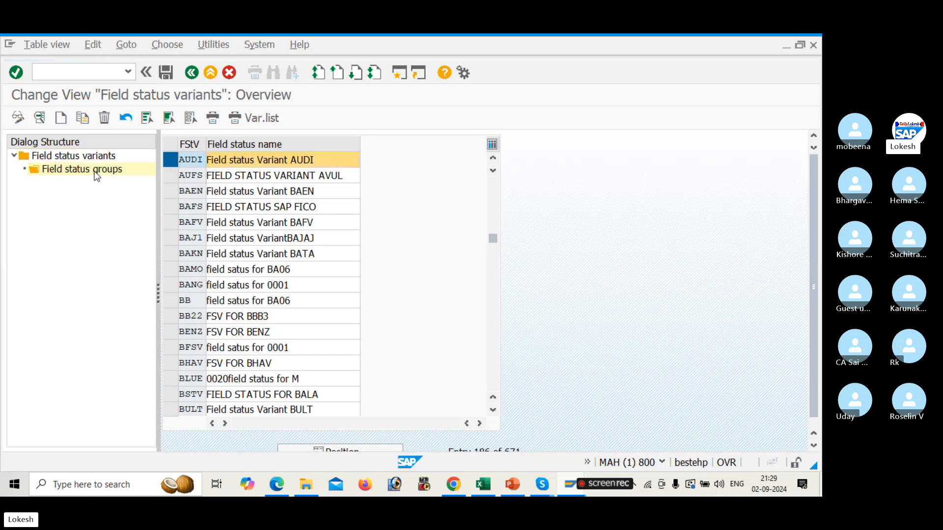
double_click(97, 175)
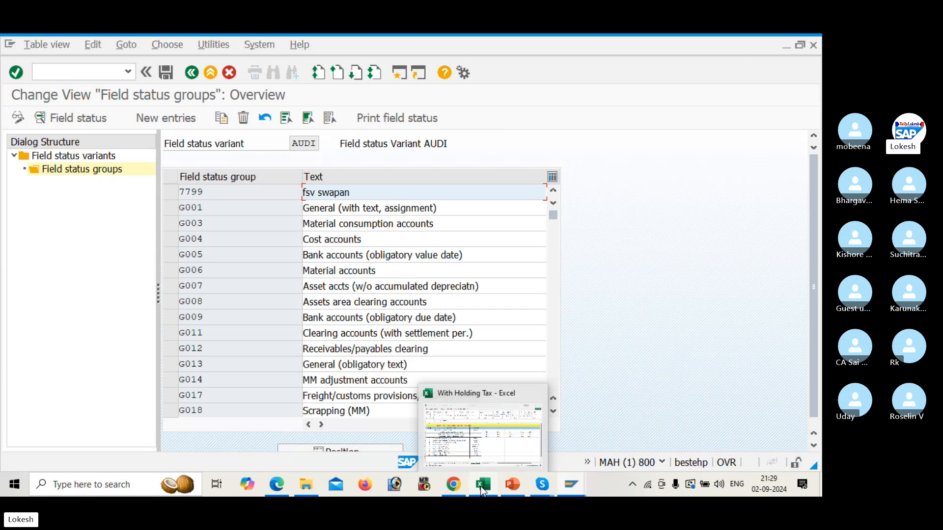
Switch to another SAP session and start transaction FS00 to edit G/L accounts centrally
key("alt+Tab")
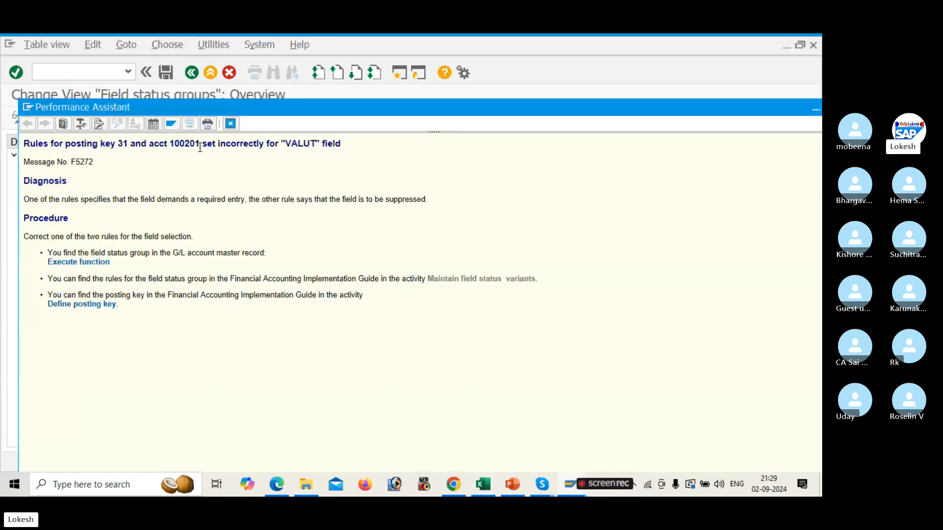
key("alt+Tab")
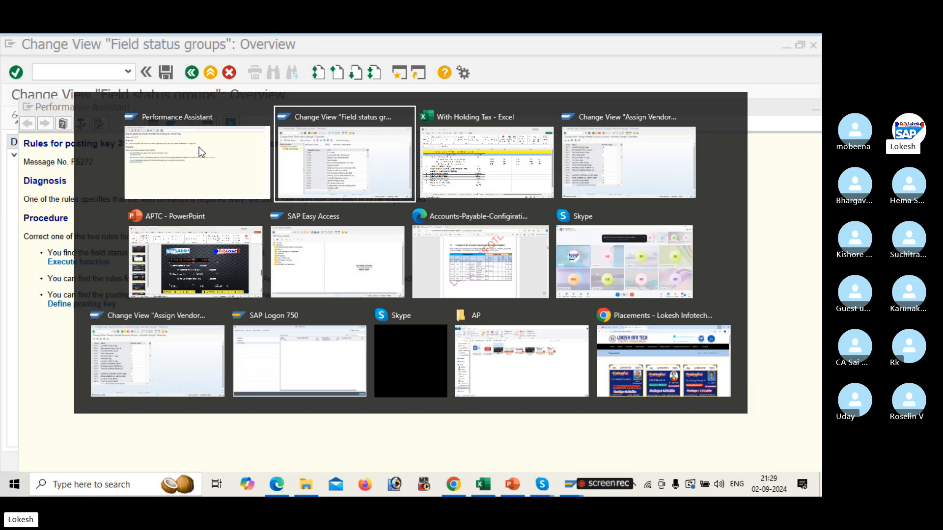
key("alt+Tab")
key("alt+Tab")
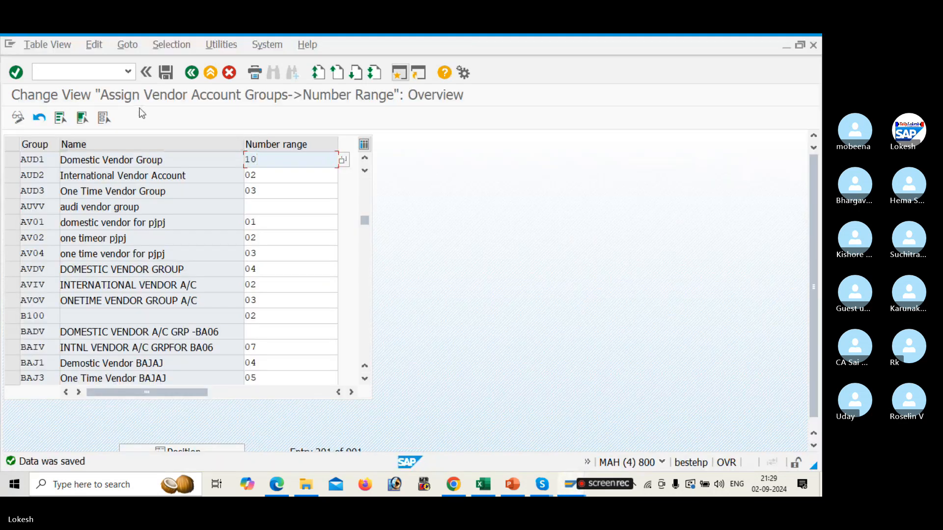
left_click(98, 71)
type("/N")
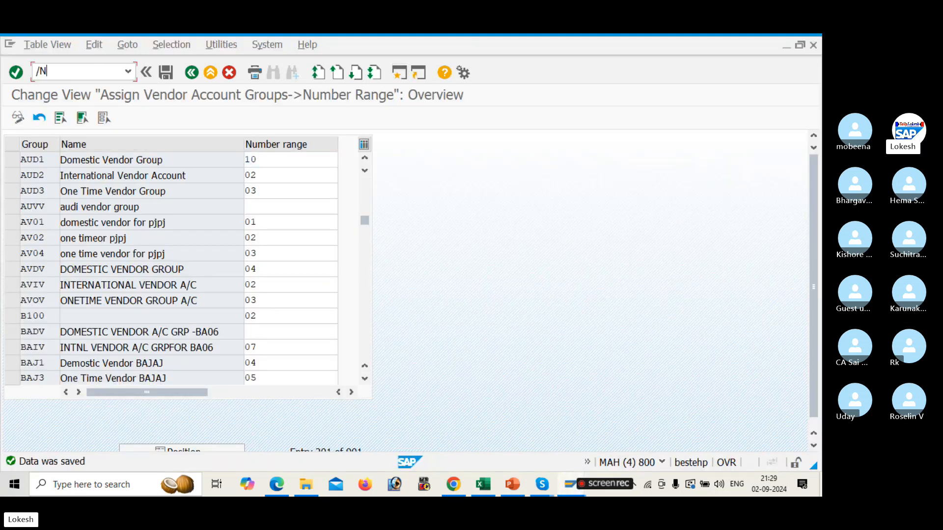
type("FS00")
key("Return")
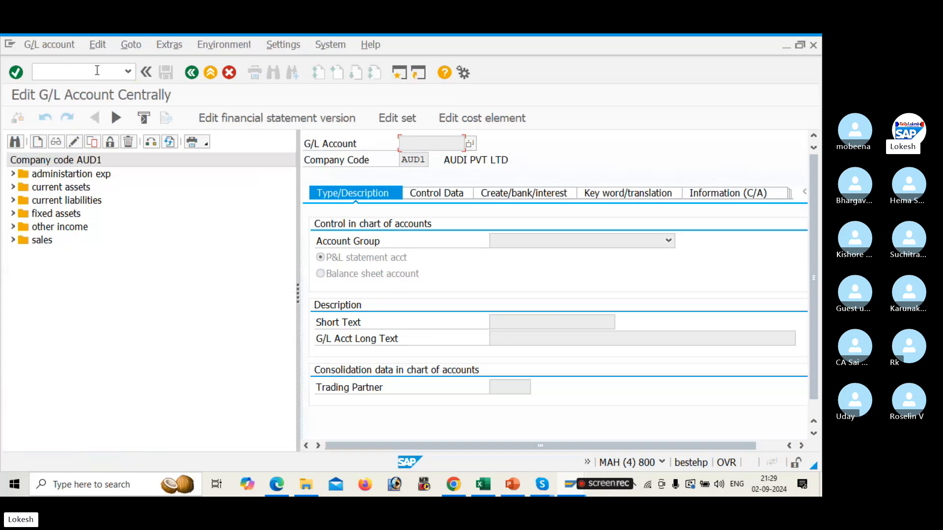
Display G/L account 100201 Domestic Vendor under current liabilities and view its Create/bank/interest settings
left_click(13, 202)
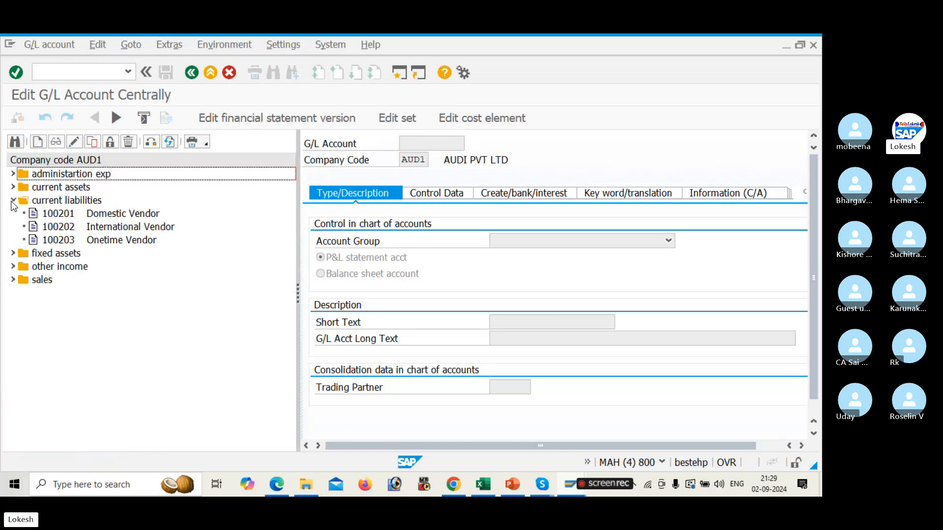
left_click(52, 215)
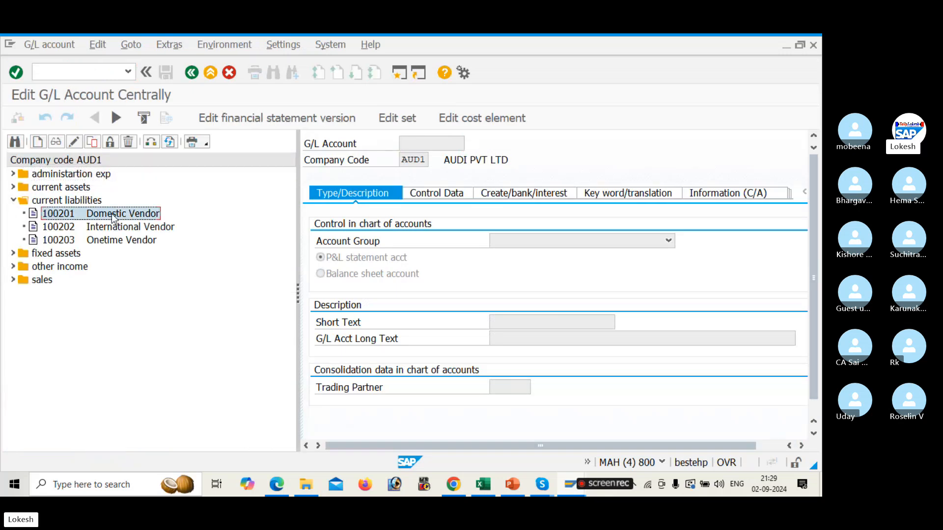
left_click(536, 195)
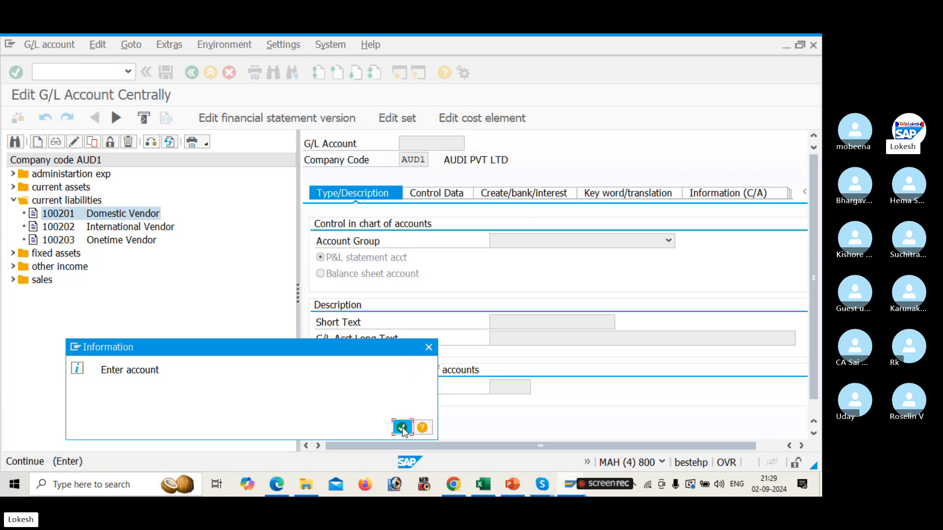
left_click(402, 428)
double_click(135, 217)
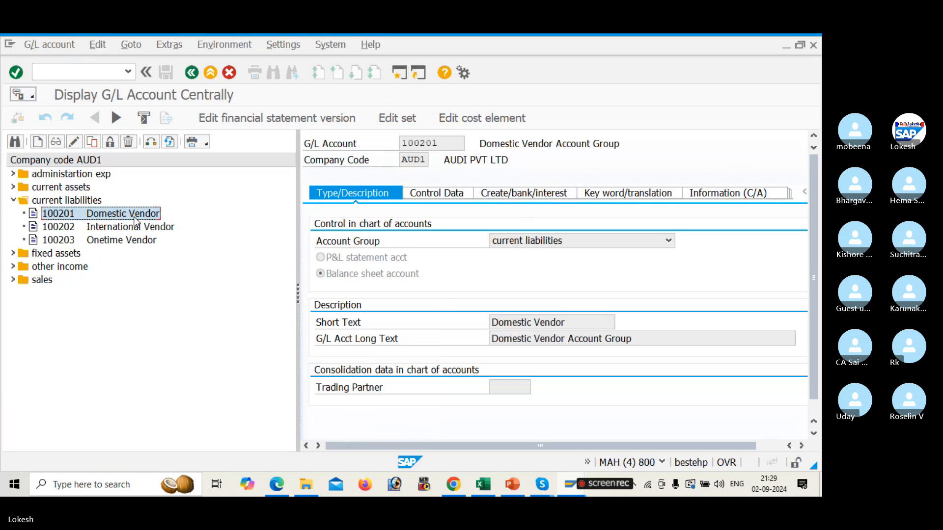
left_click(529, 197)
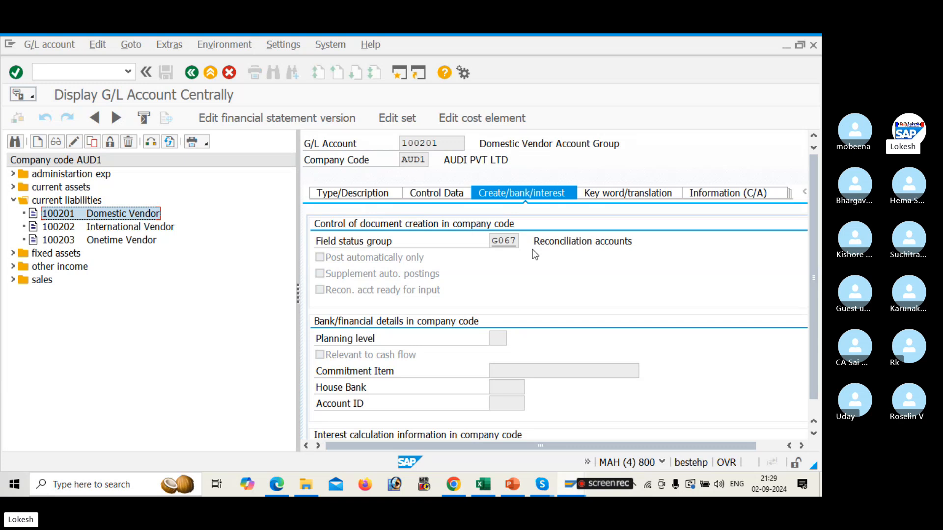
Open field status group G067 Reconciliation accounts in variant AUDI and review its General data, account assignment and materials management fields
key("alt+Tab")
key("alt+Tab")
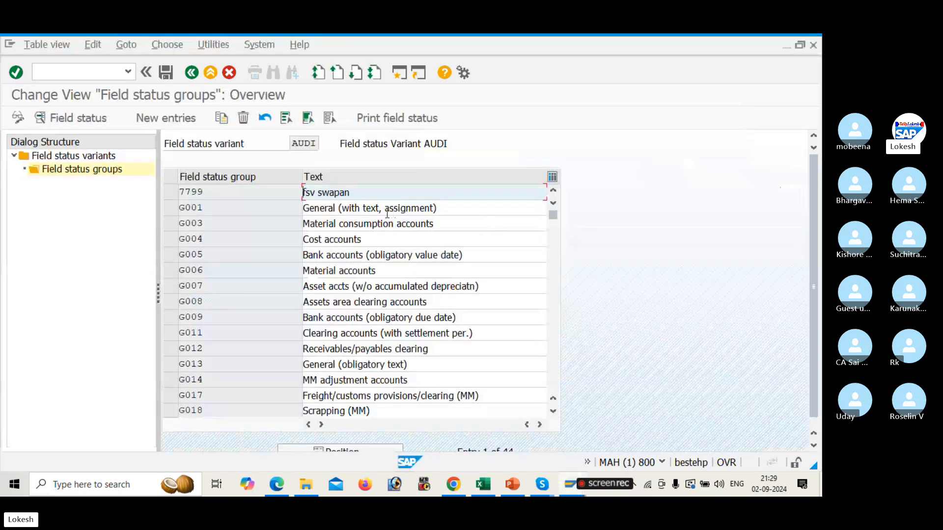
left_click(553, 324)
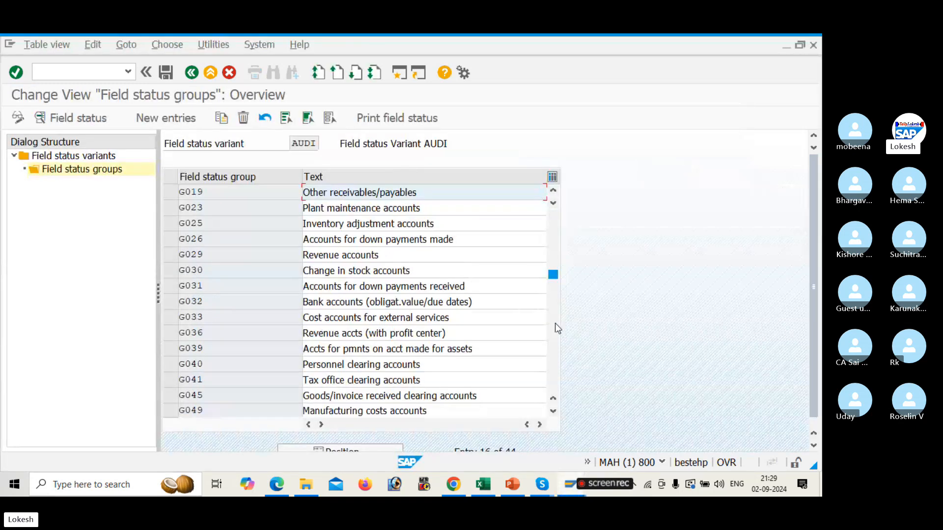
left_click(555, 326)
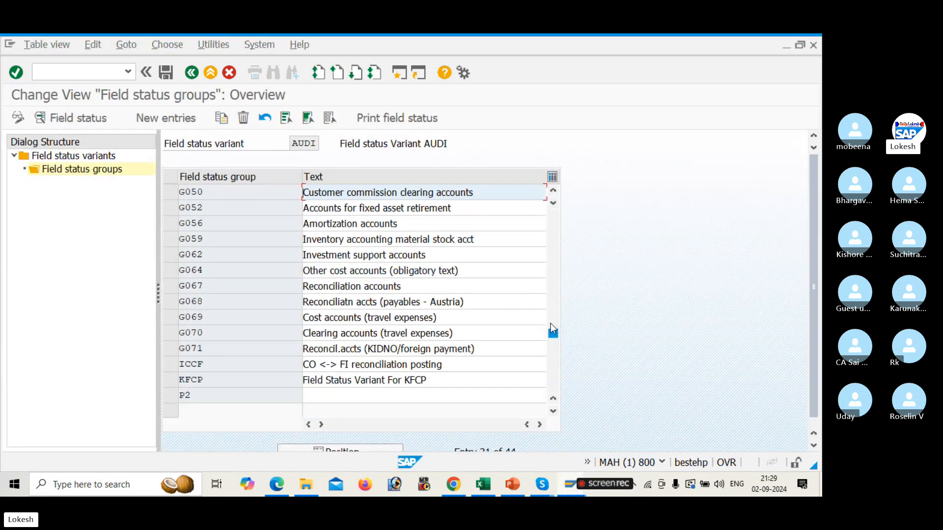
double_click(431, 286)
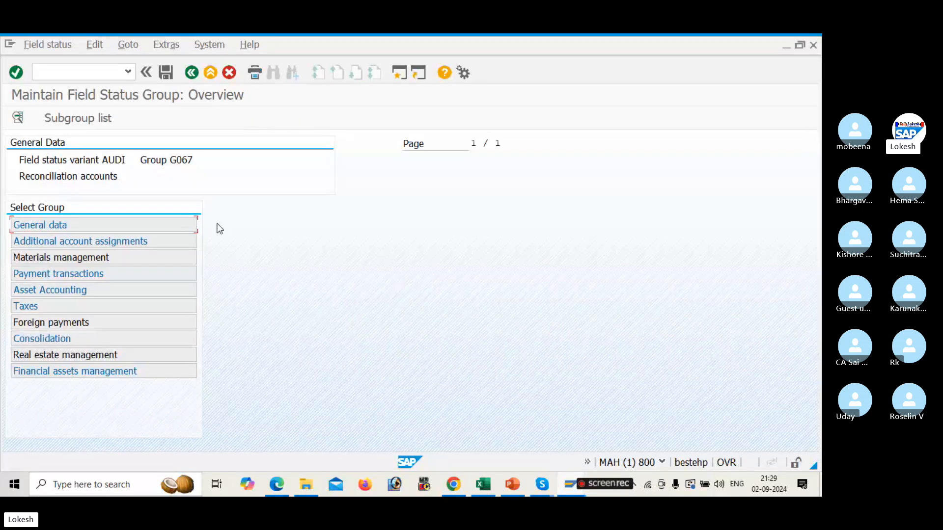
double_click(181, 224)
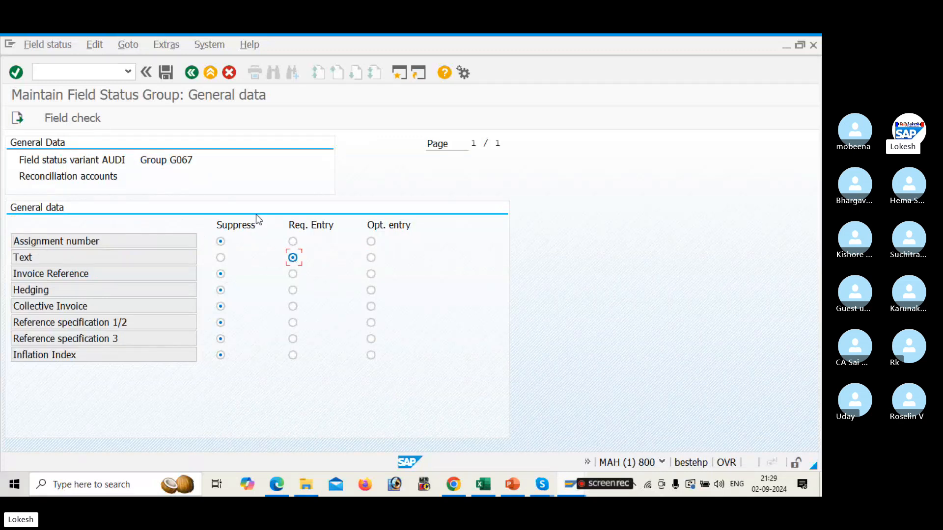
left_click(192, 74)
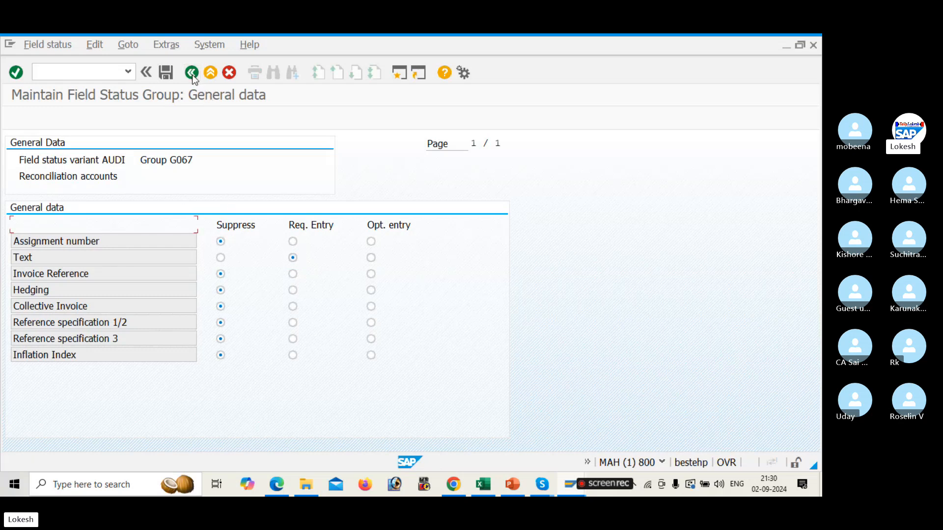
double_click(188, 242)
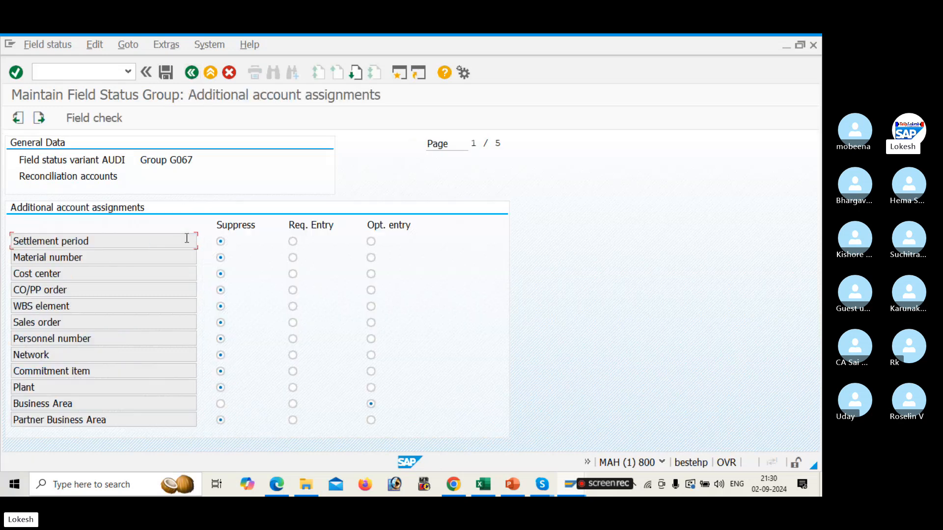
left_click(192, 73)
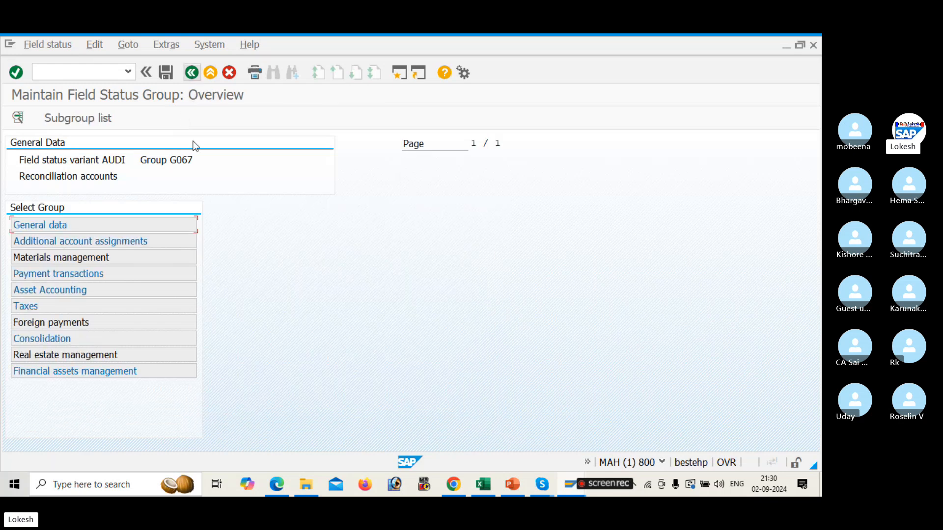
double_click(188, 258)
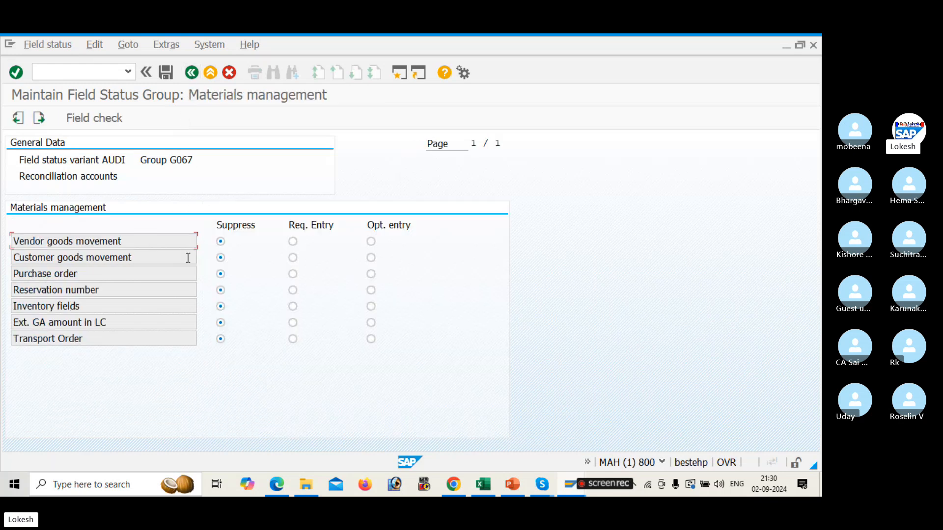
left_click(192, 72)
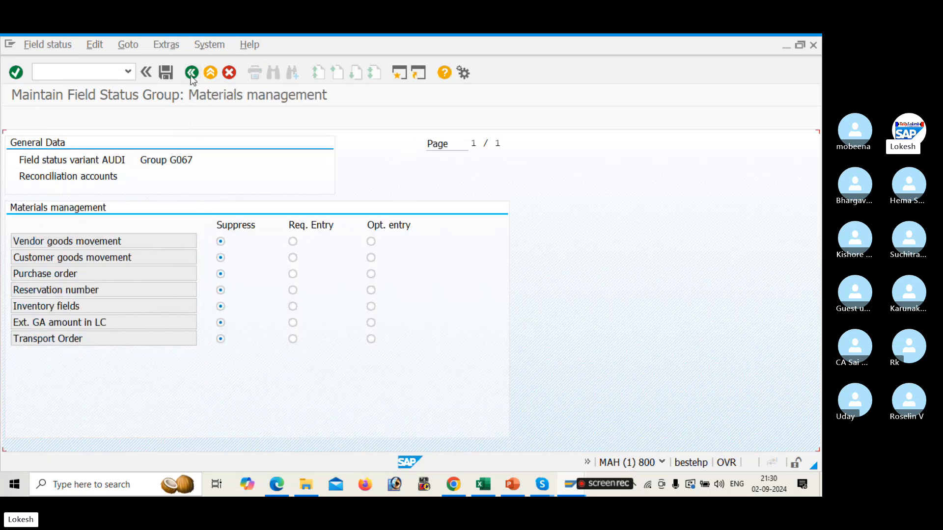
In Payment transactions of G067, set Value date to required entry and Payment terms to suppress
double_click(178, 279)
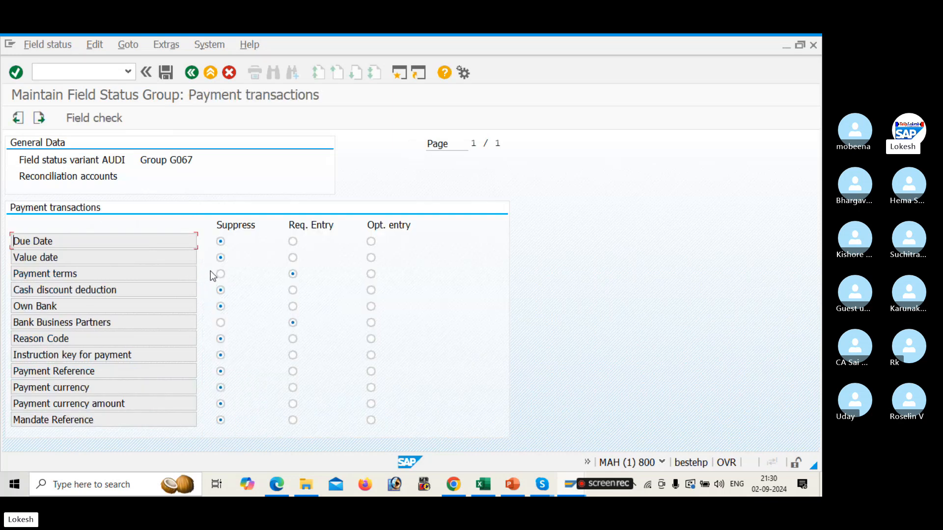
left_click(293, 258)
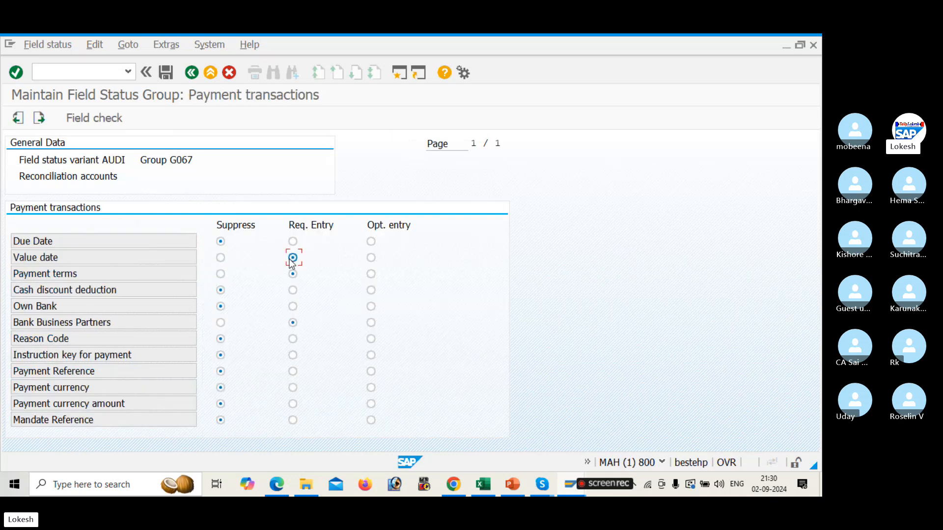
left_click(221, 274)
left_click(192, 73)
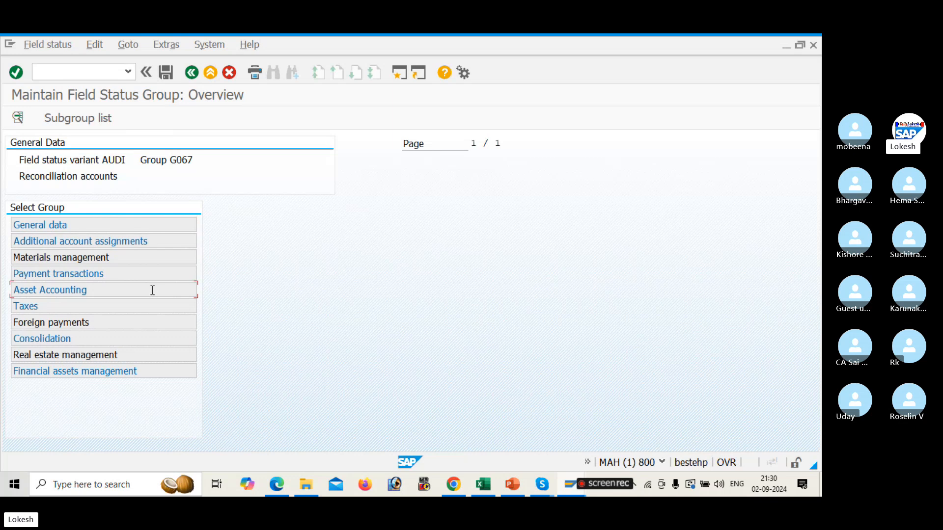
Set Asset retirement and Asset number to suppress in Asset Accounting, then save under the customizing request
double_click(152, 290)
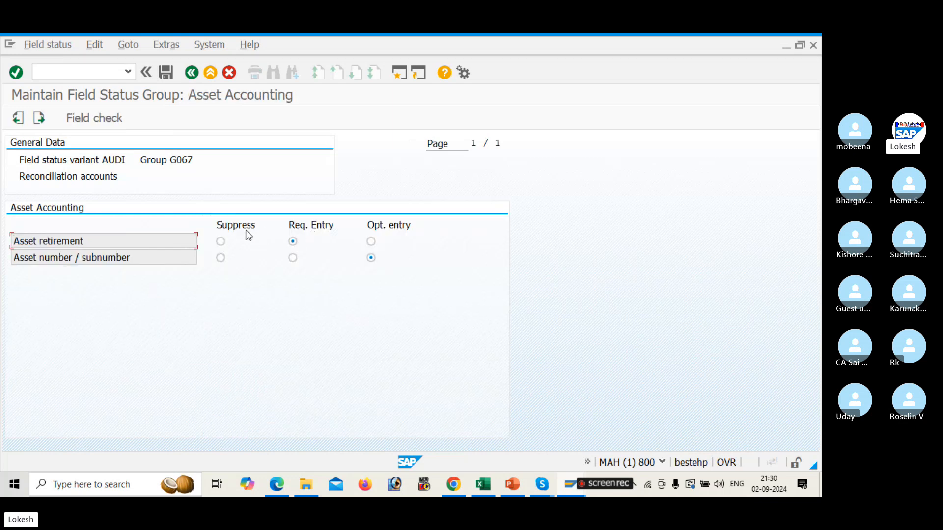
left_click(225, 241)
left_click(221, 259)
left_click(167, 70)
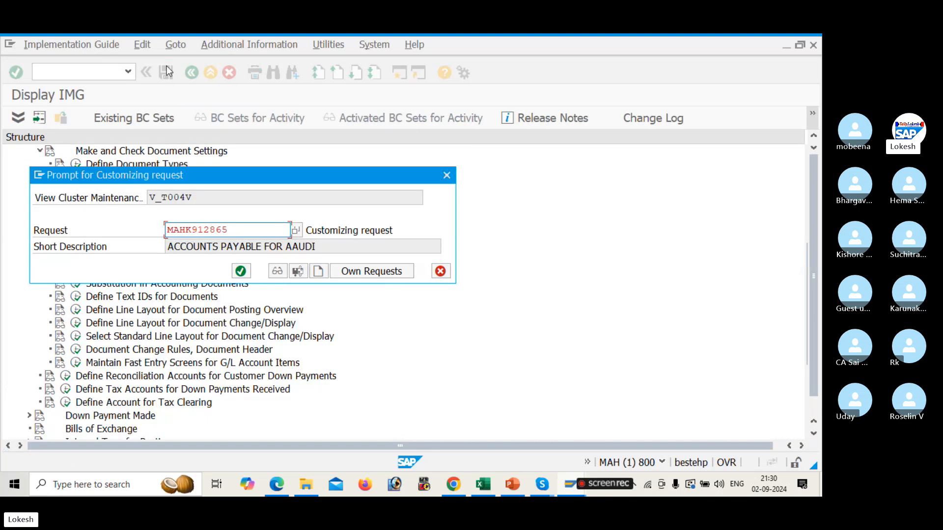
left_click(240, 272)
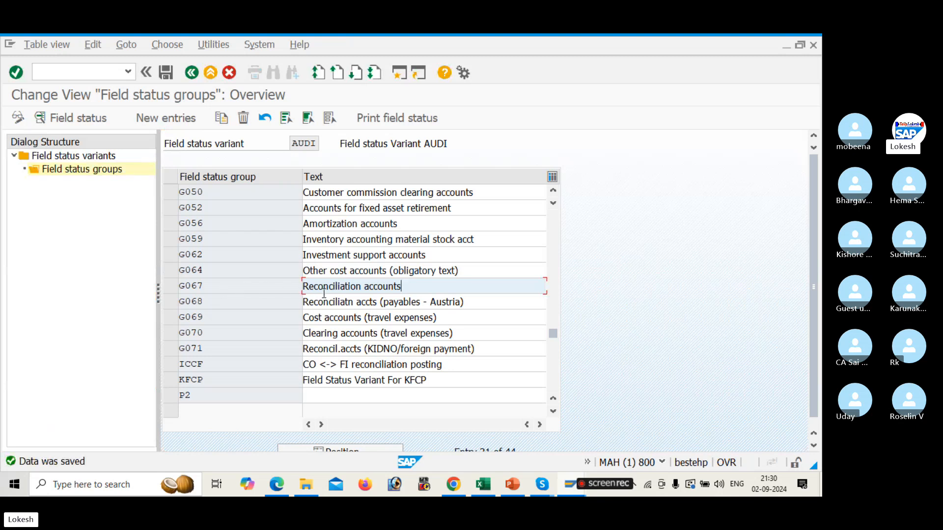
Return to the invoice error help and open Define Posting Keys to view the posting key list
left_click(191, 73)
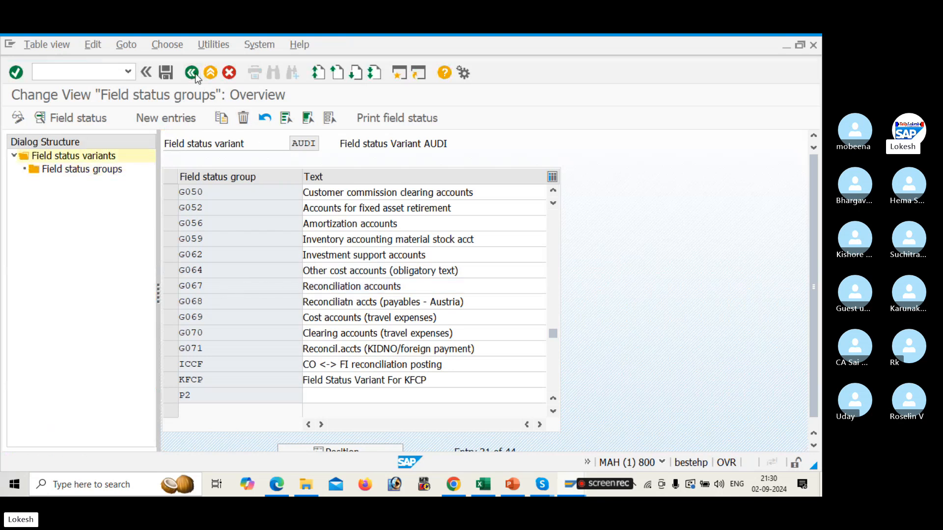
left_click(192, 72)
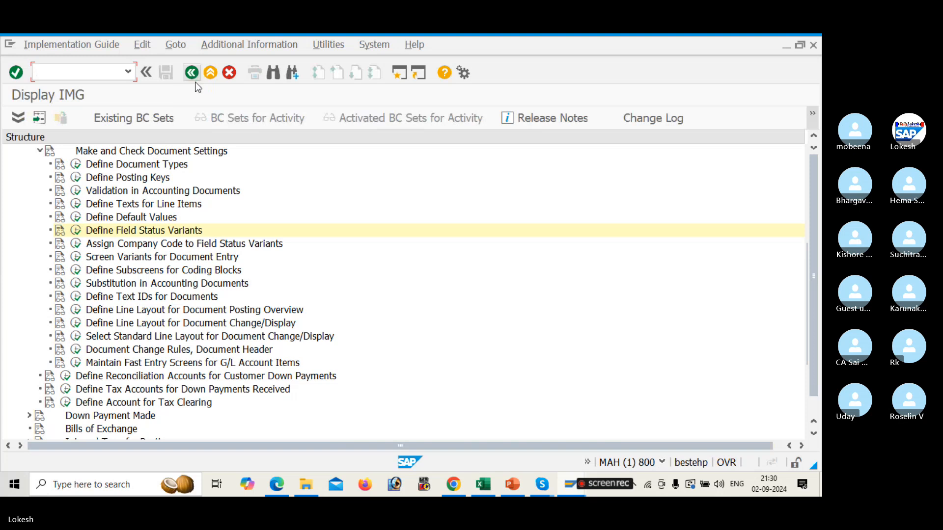
left_click(191, 72)
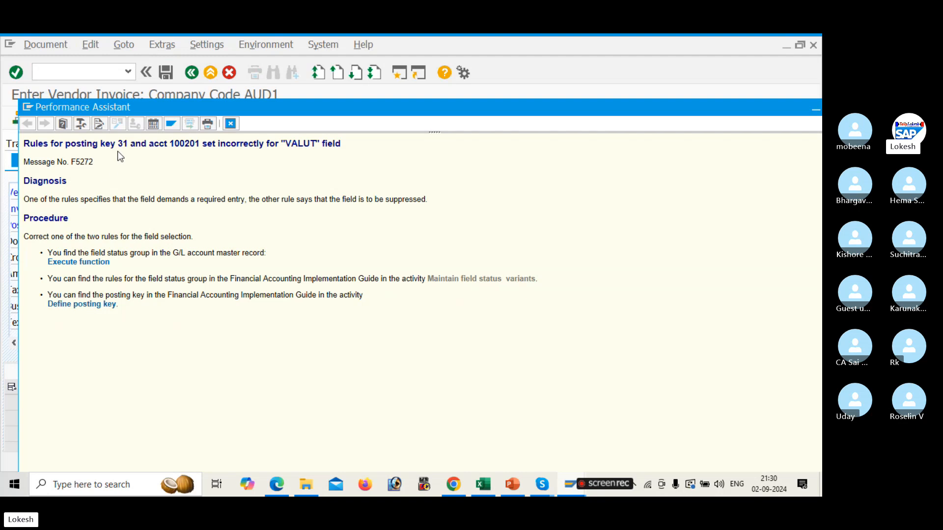
left_click(96, 304)
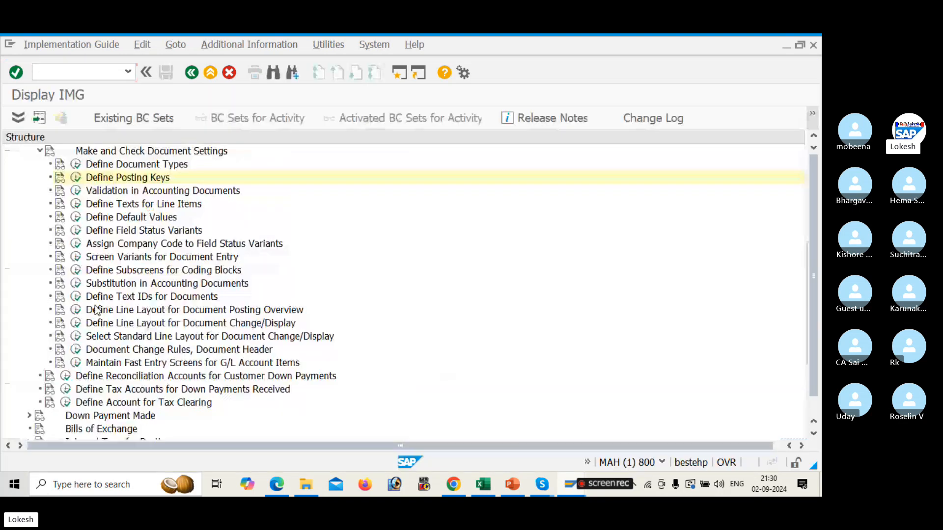
left_click(76, 178)
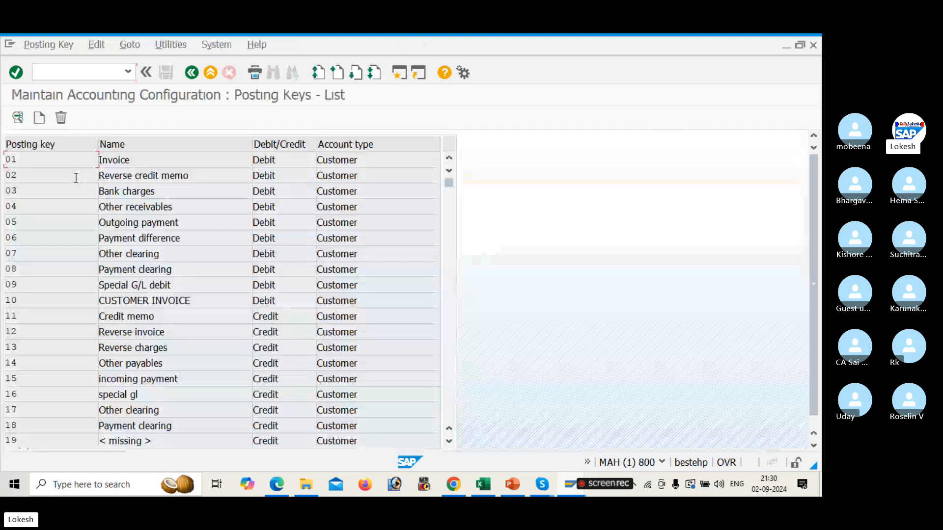
Open posting key 31 invoice's field status and set Text to required entry in General data
left_click(448, 345)
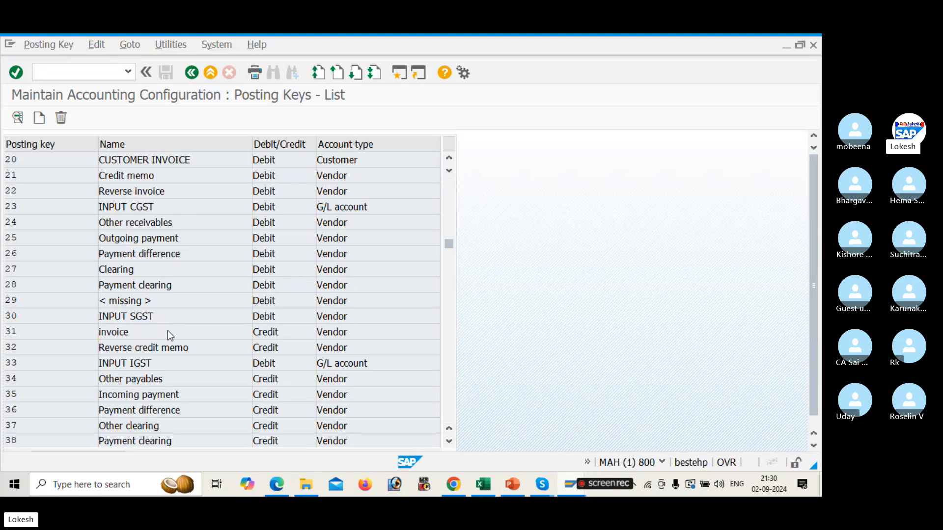
double_click(167, 331)
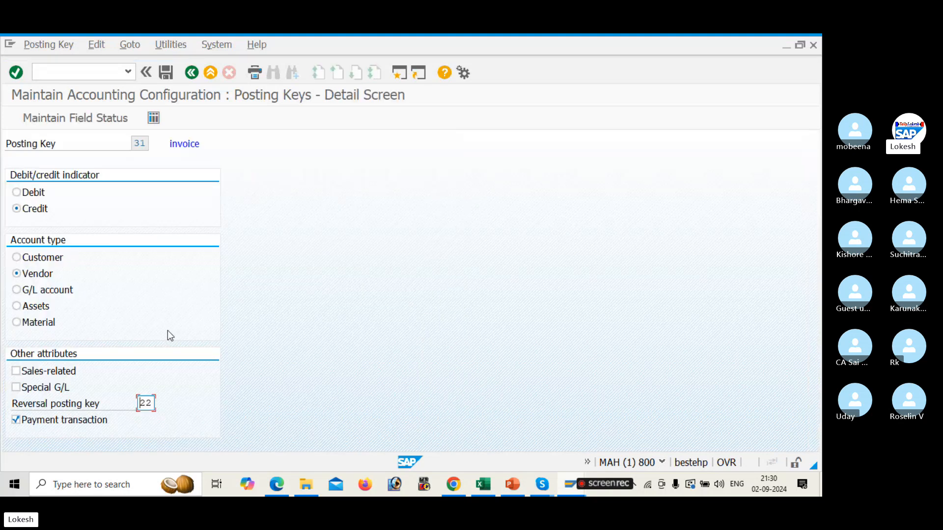
left_click(84, 118)
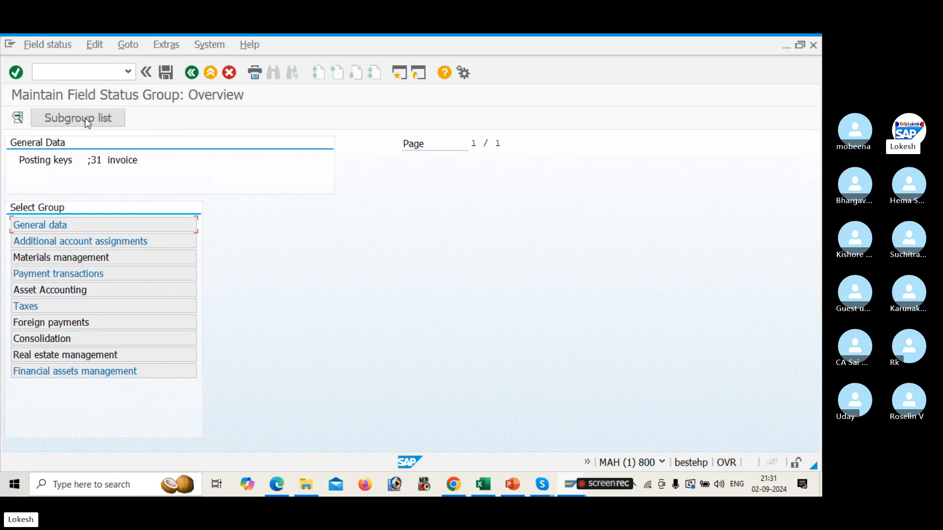
double_click(136, 226)
left_click(293, 258)
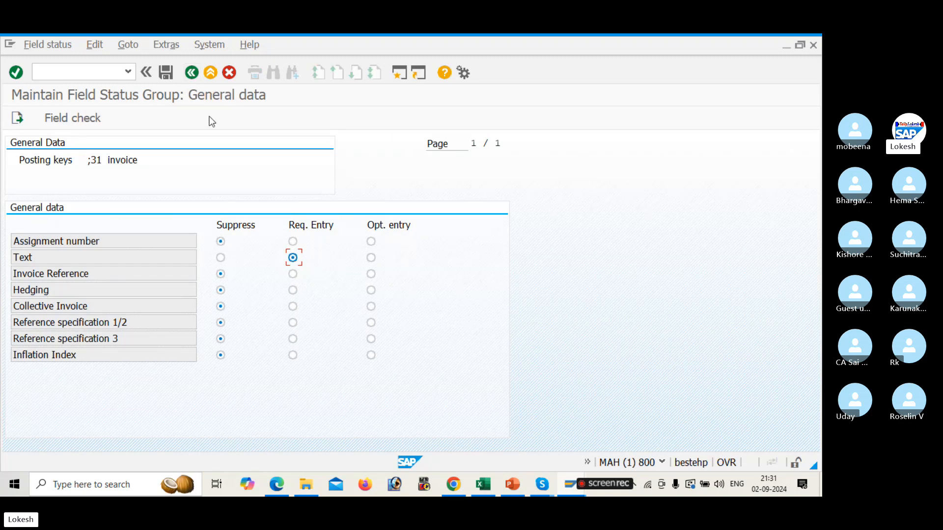
left_click(189, 78)
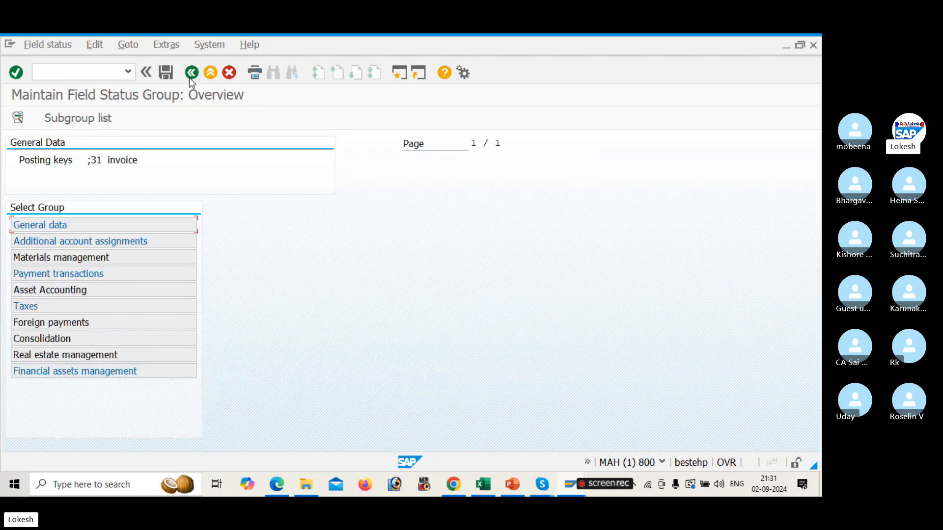
Review key 31's additional account assignment, materials management, payment and asset subgroups, then save under the customizing request
double_click(160, 243)
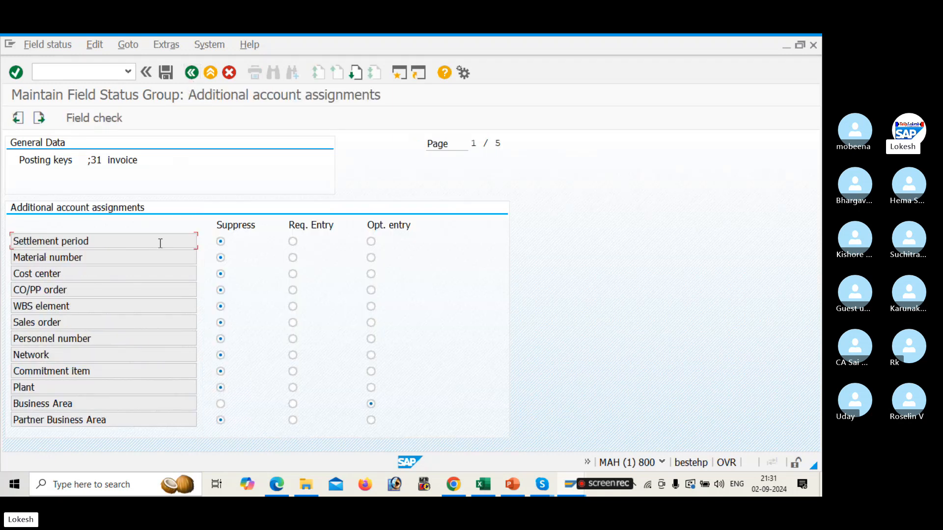
left_click(192, 74)
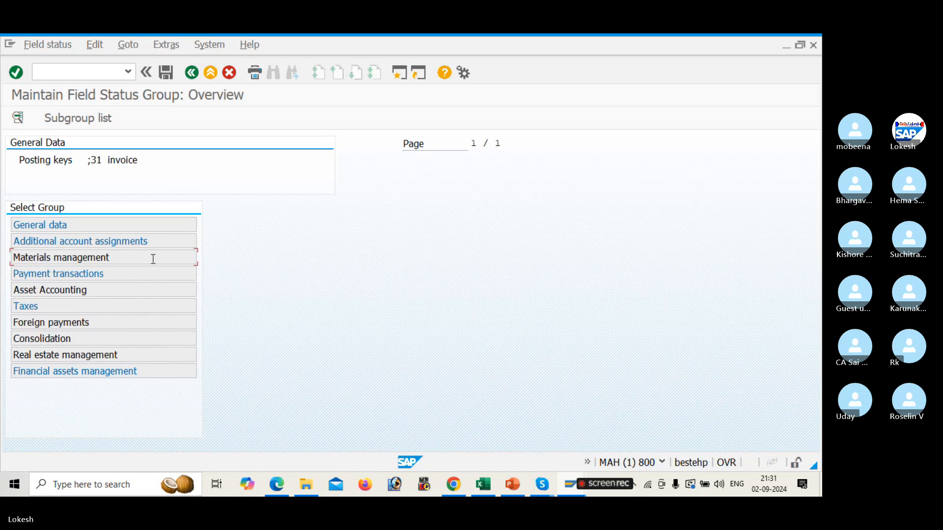
double_click(153, 259)
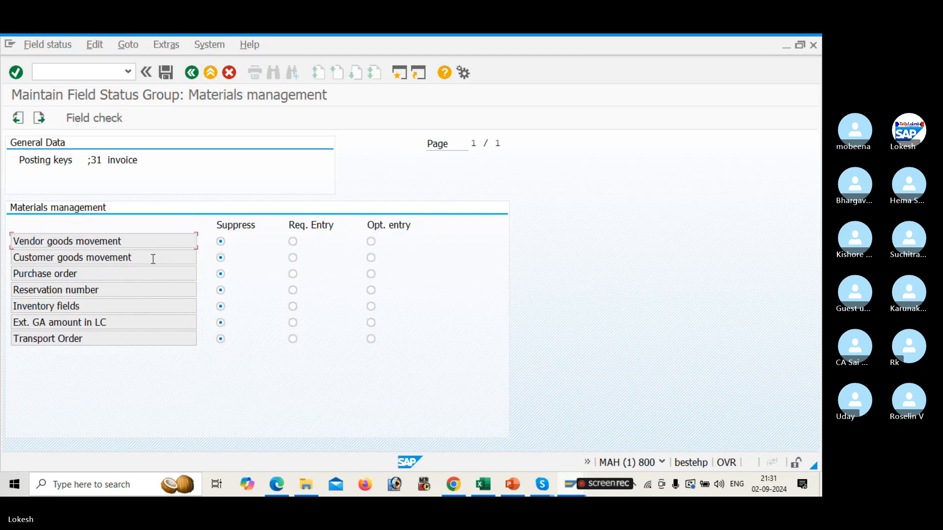
left_click(192, 73)
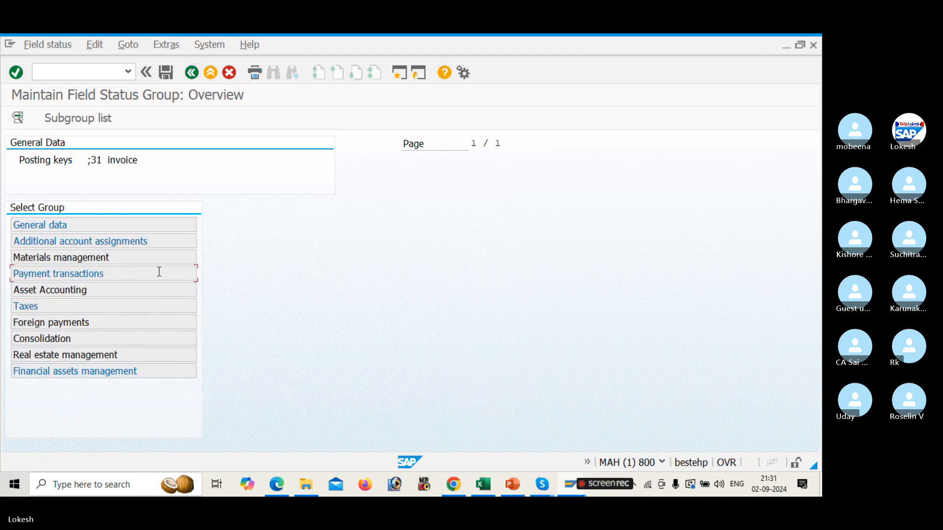
double_click(159, 272)
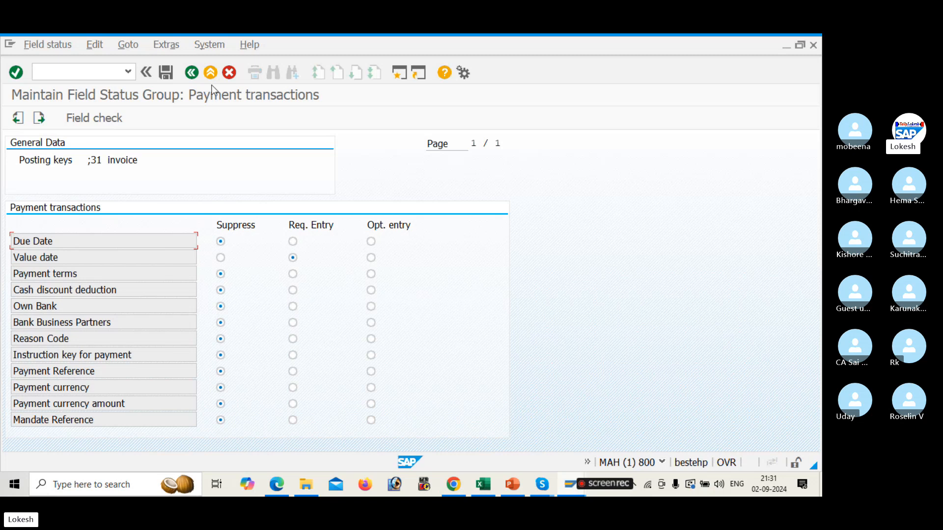
left_click(191, 73)
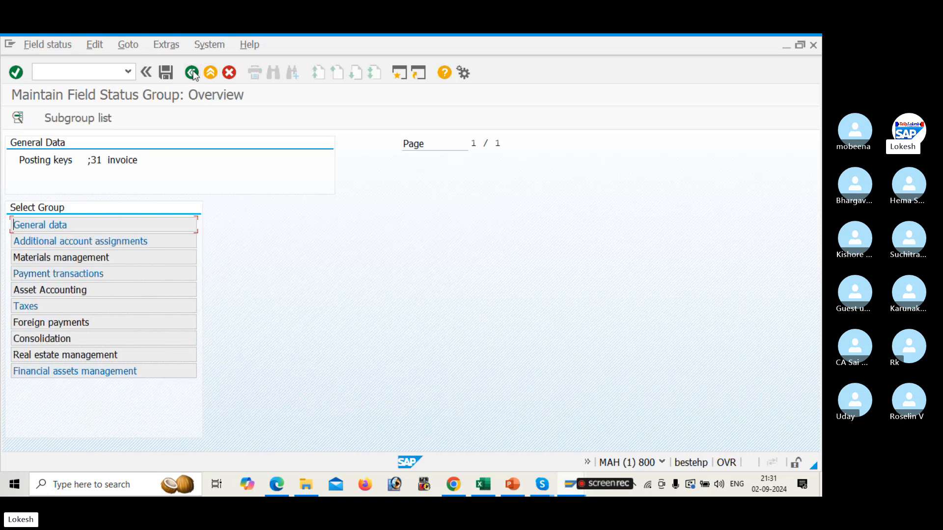
double_click(143, 292)
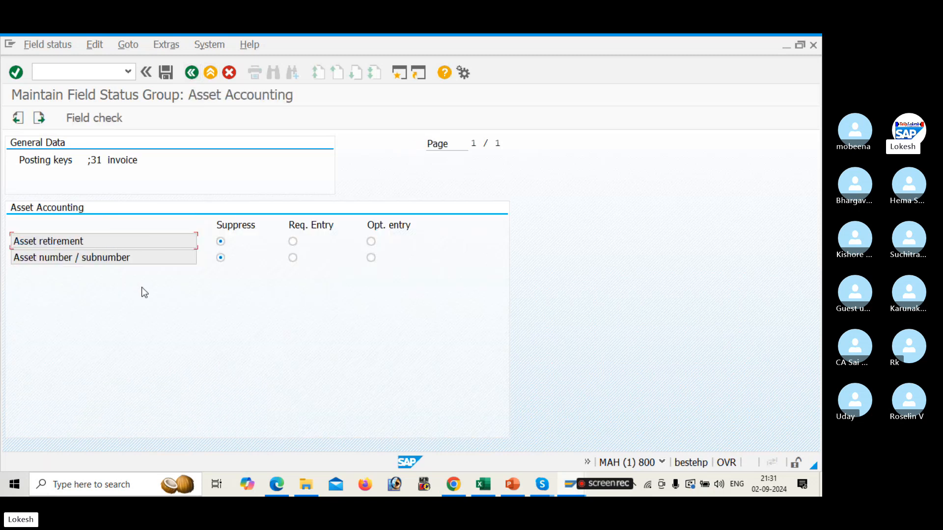
left_click(191, 73)
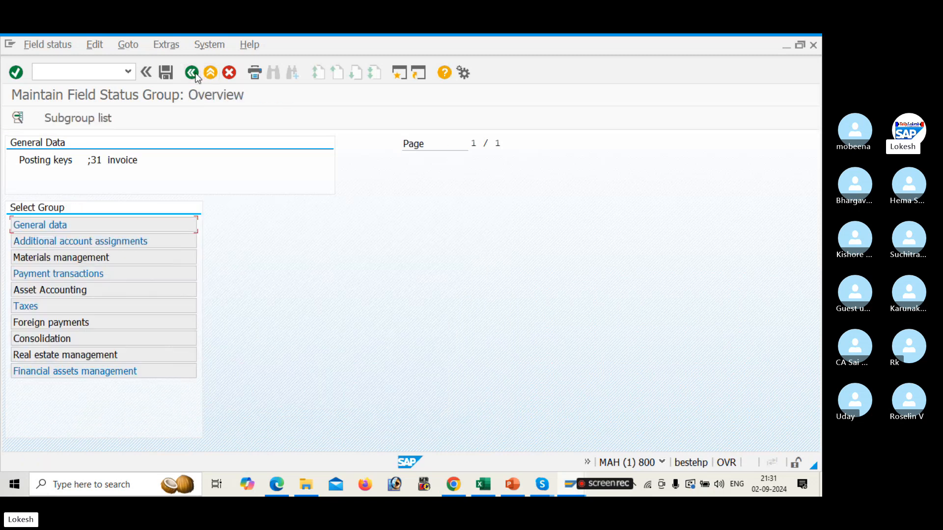
left_click(165, 73)
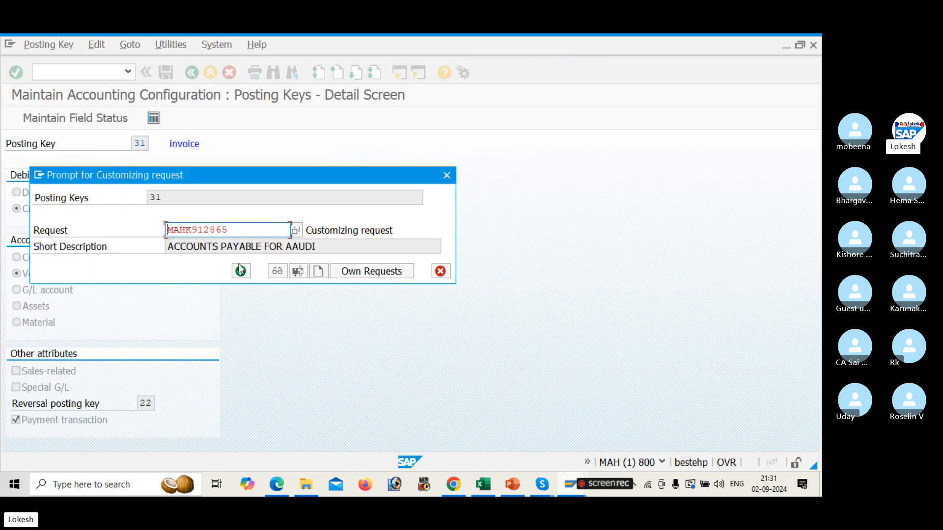
left_click(239, 265)
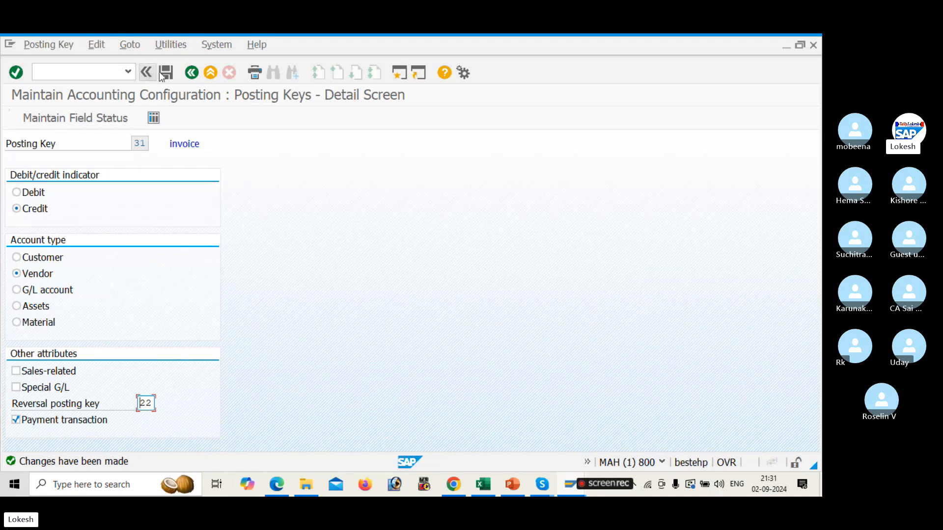
Open posting key 22 Reverse invoice and review its General data, Payment transactions and Asset Accounting field status
left_click(191, 74)
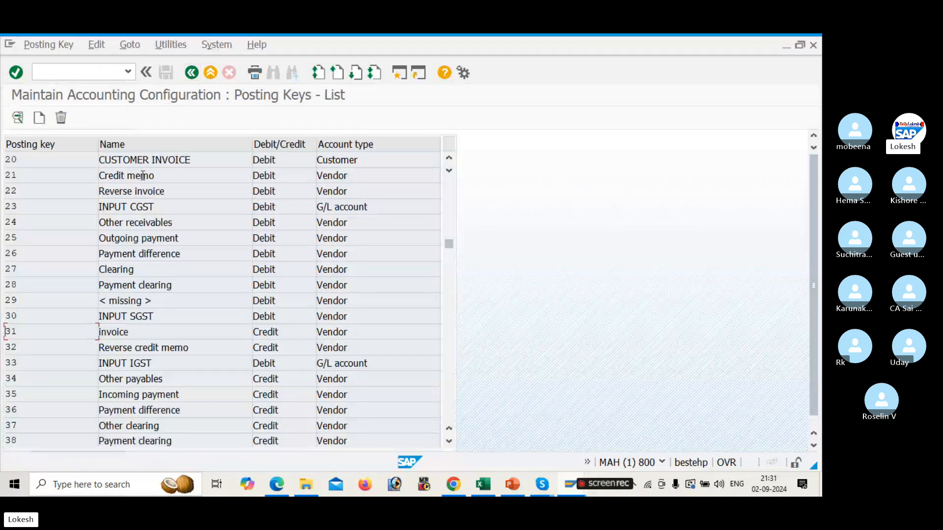
double_click(178, 190)
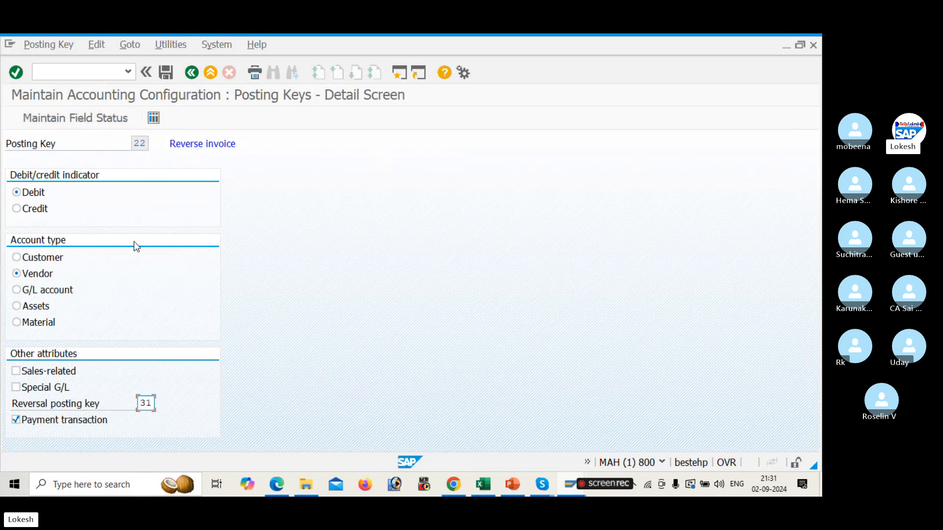
left_click(94, 119)
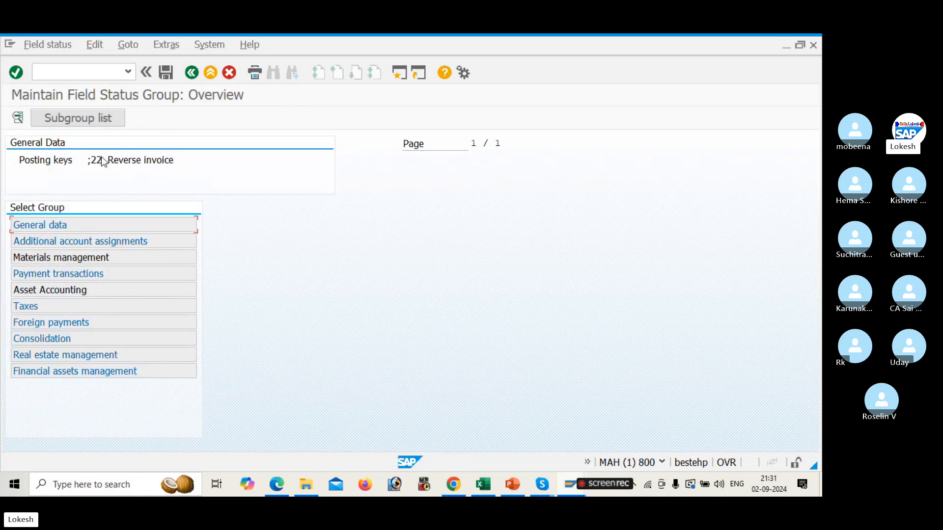
double_click(138, 226)
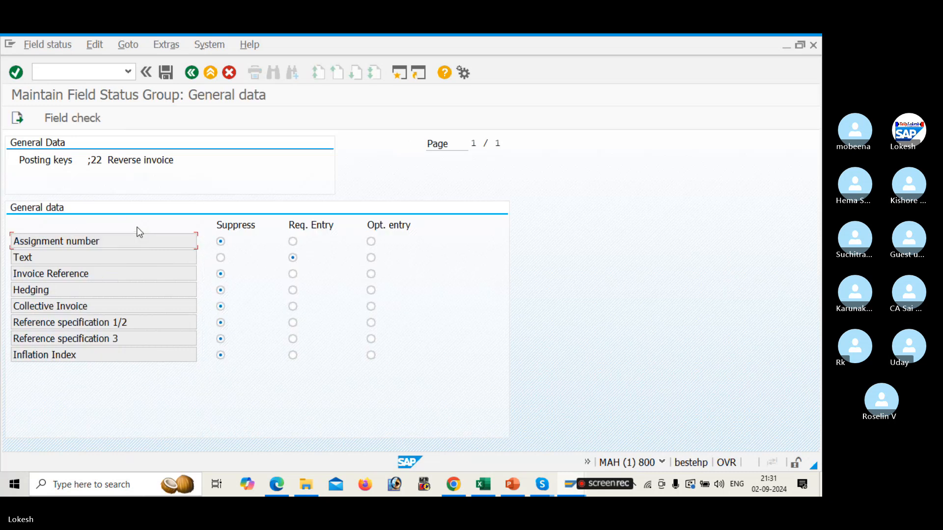
left_click(191, 72)
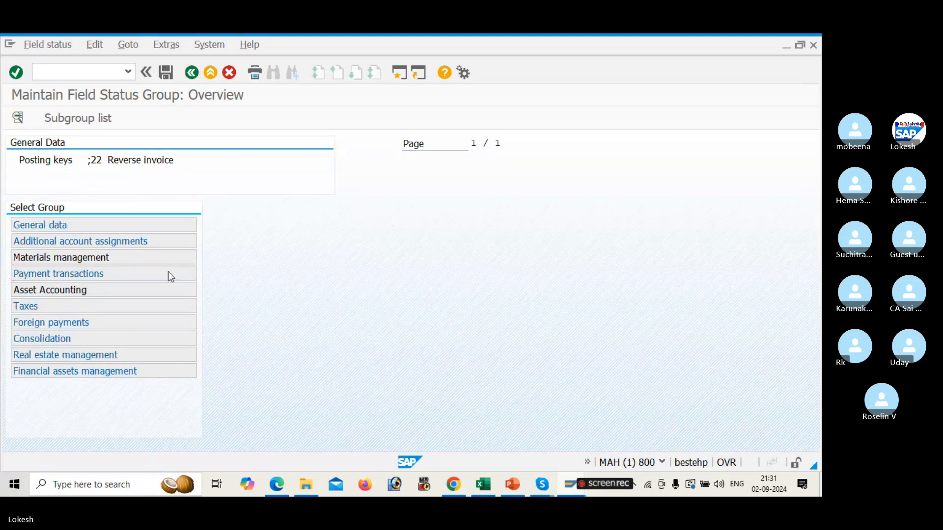
double_click(170, 276)
left_click(191, 73)
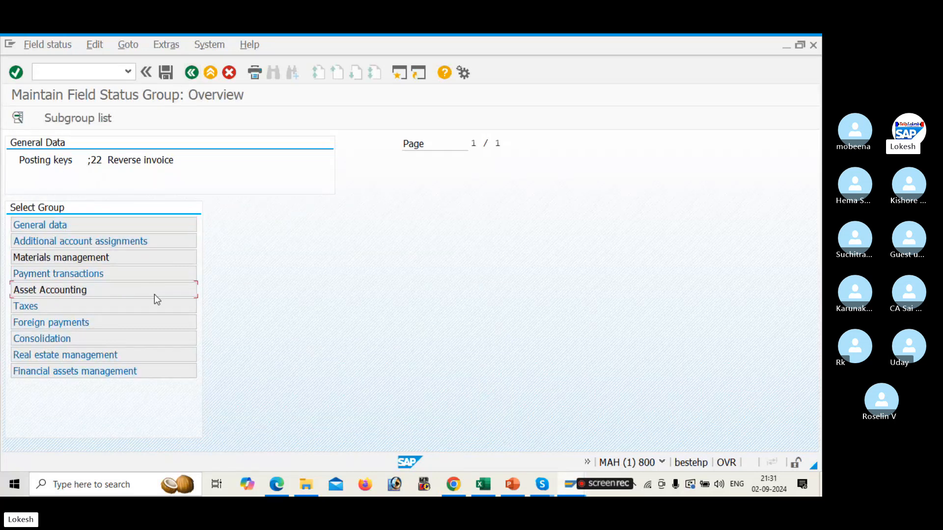
double_click(154, 294)
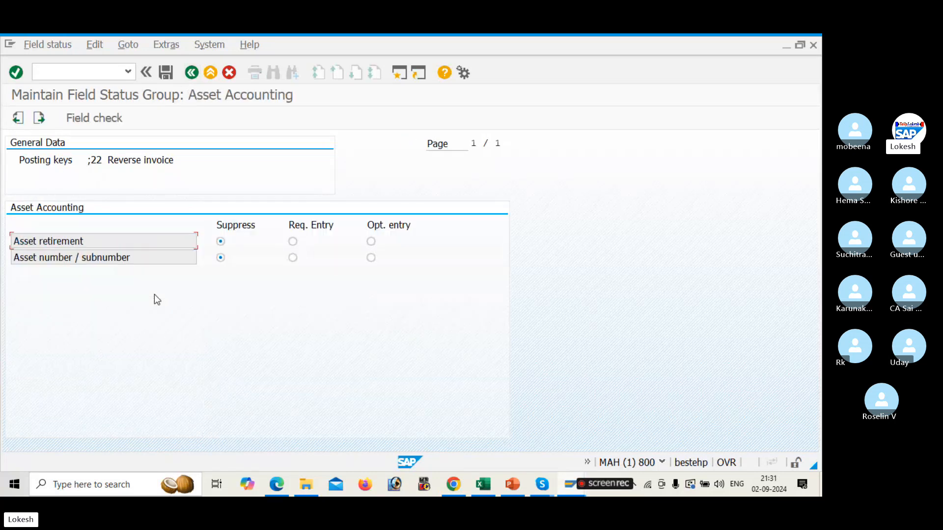
left_click(191, 74)
left_click(166, 74)
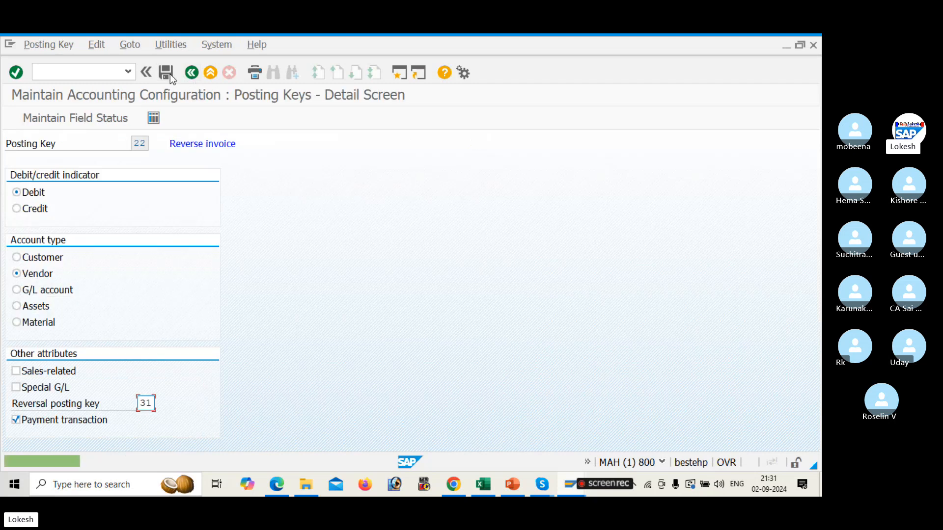
left_click(192, 73)
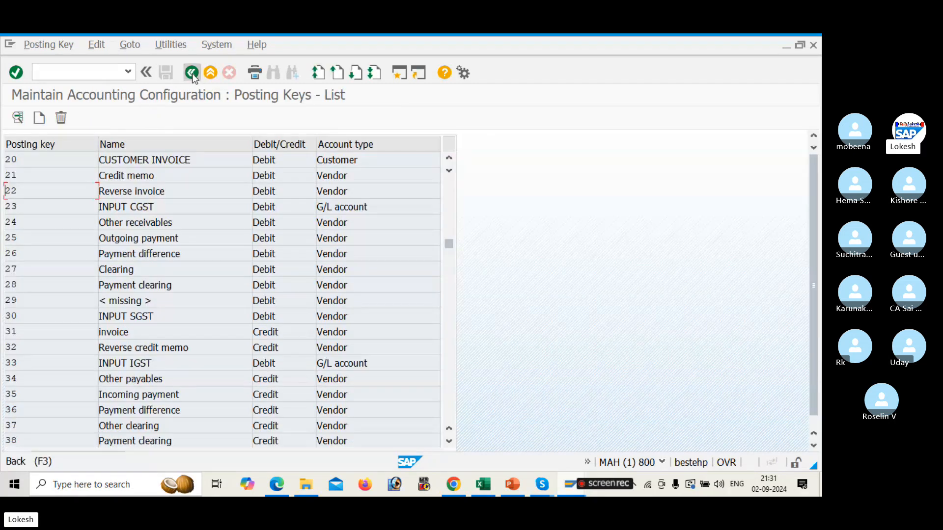
Close the error help and restart transaction FB60 for a fresh vendor invoice entry
left_click(191, 74)
left_click(192, 74)
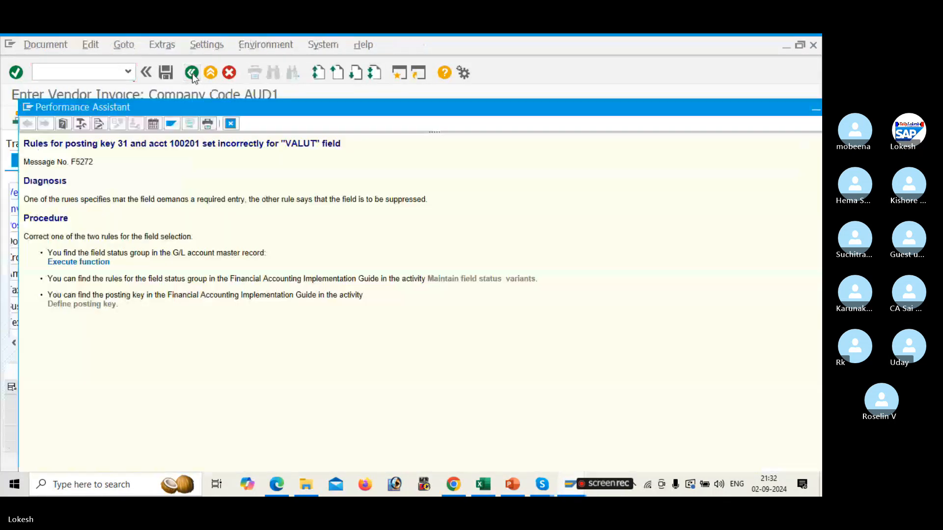
left_click_drag(480, 109, 317, 112)
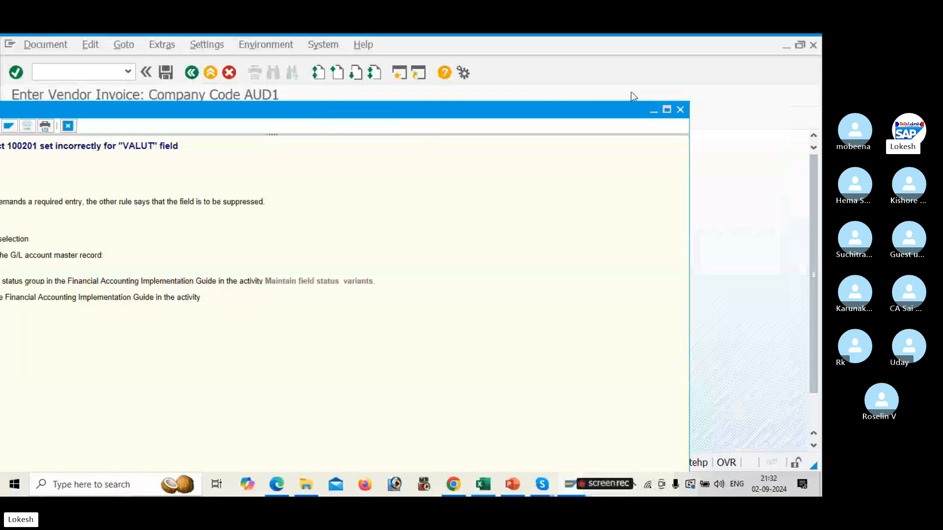
left_click(680, 110)
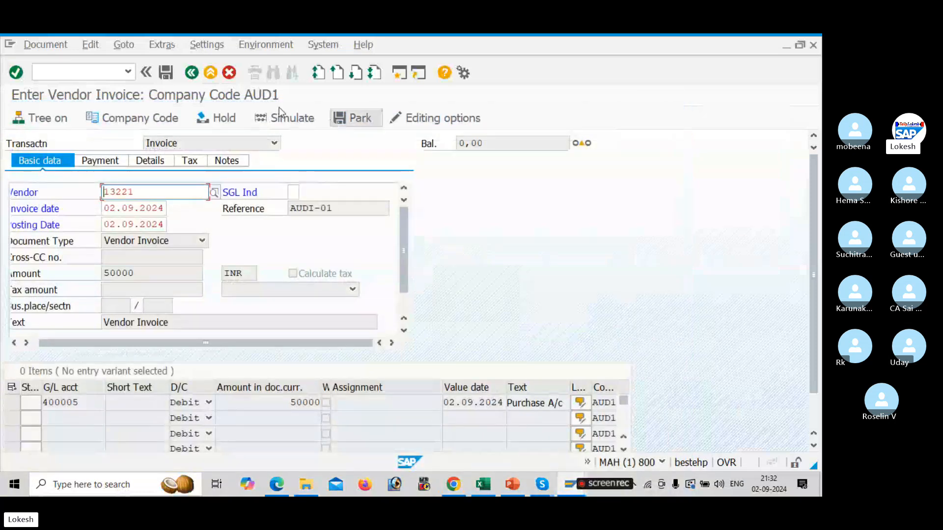
left_click(86, 73)
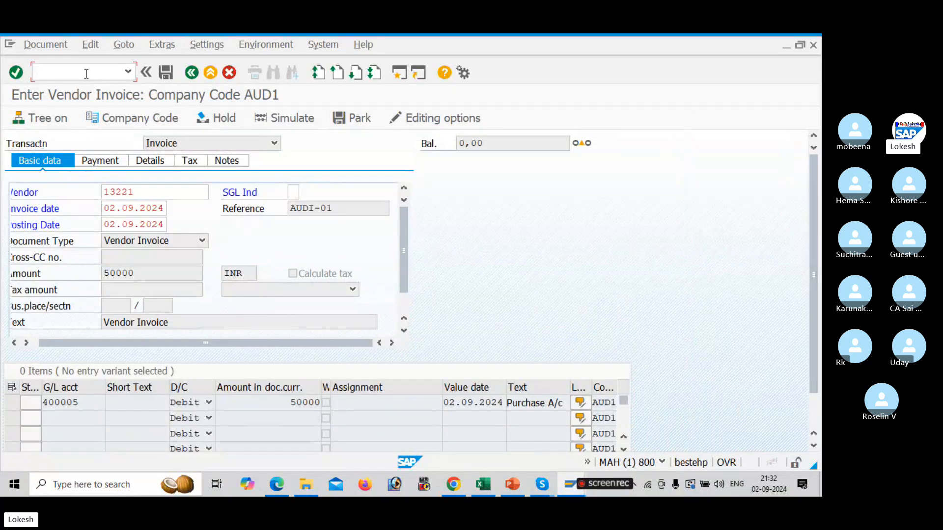
type("/N")
key("Return")
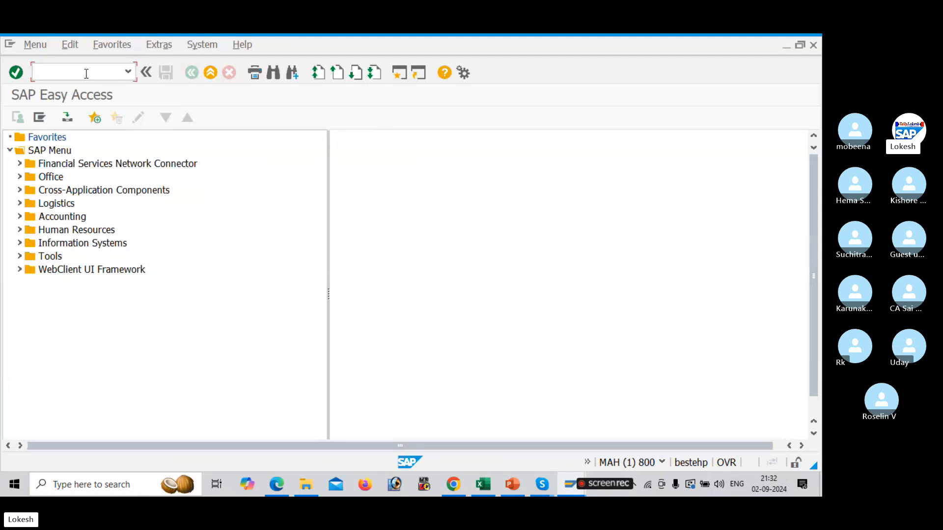
type("FB60")
key("Return")
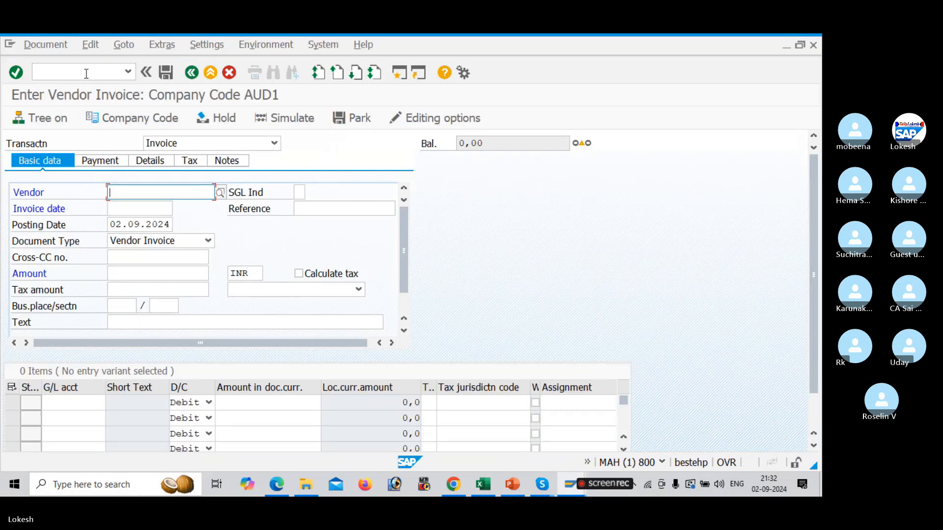
Choose vendor 13221 for the invoice through the vendor search help
key("Down")
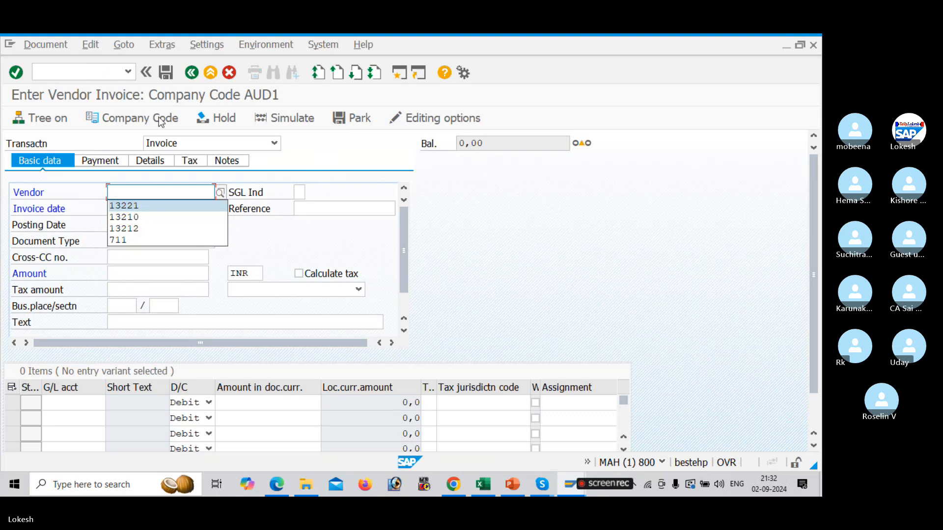
left_click(220, 192)
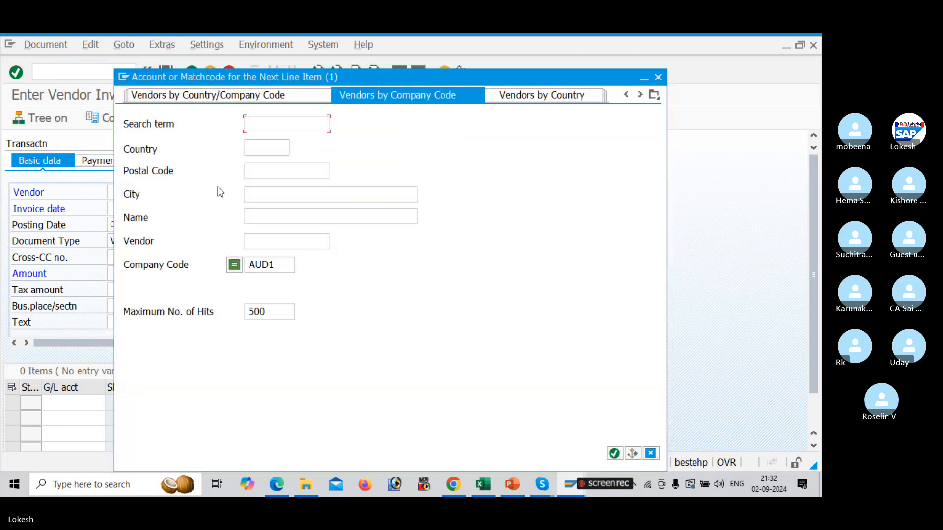
key("Return")
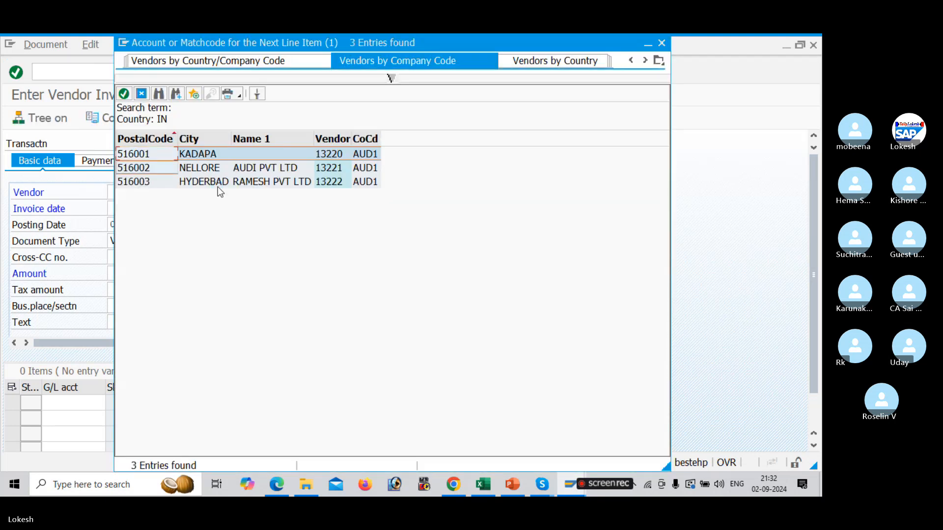
key("Return")
key("Tab")
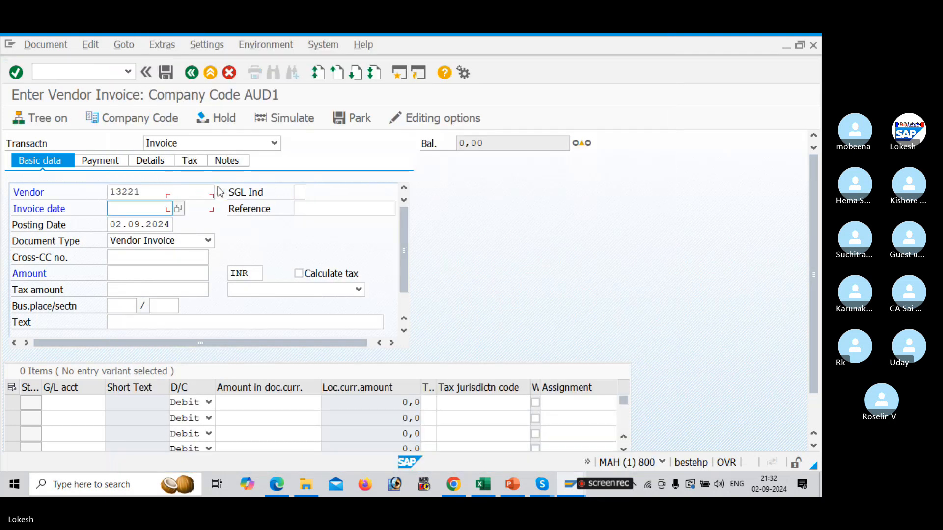
Fill the invoice date 02.09.2024 and reference AUDI-01 in the invoice header
key("Return")
key("Tab")
key("Return")
key("Tab")
key("Tab")
key("Tab")
key("Tab")
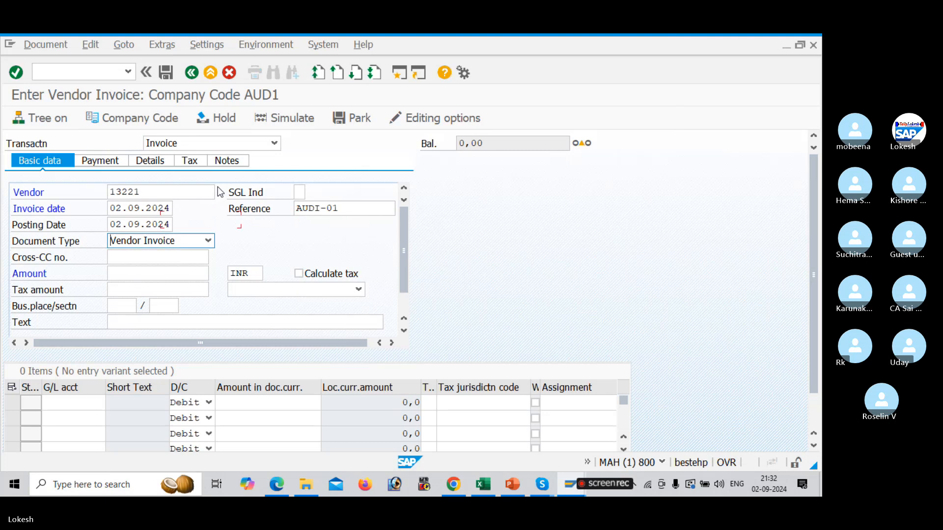
Enter the invoice amount 50000 and the header text Vendor Invoice
key("Return")
key("Tab")
key("Tab")
key("Tab")
key("Tab")
key("Tab")
key("Tab")
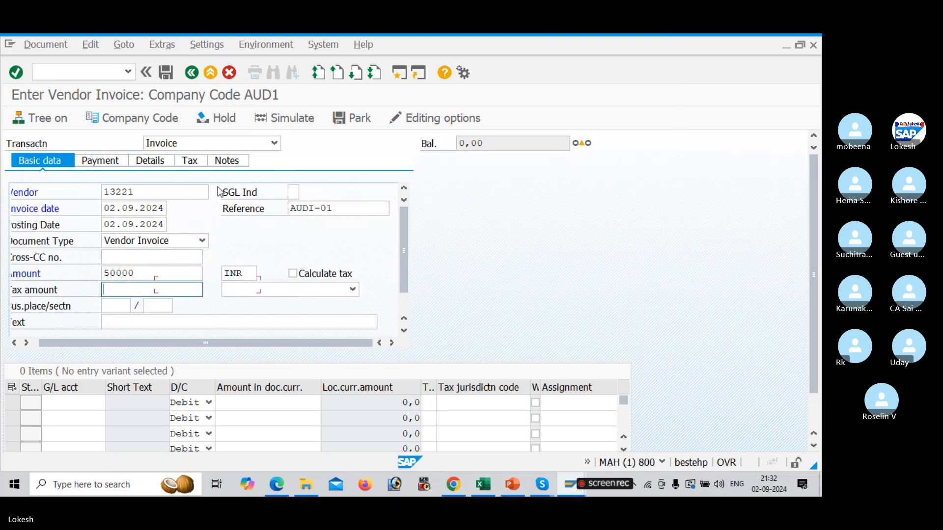
key("Tab")
key("Return")
key("Tab")
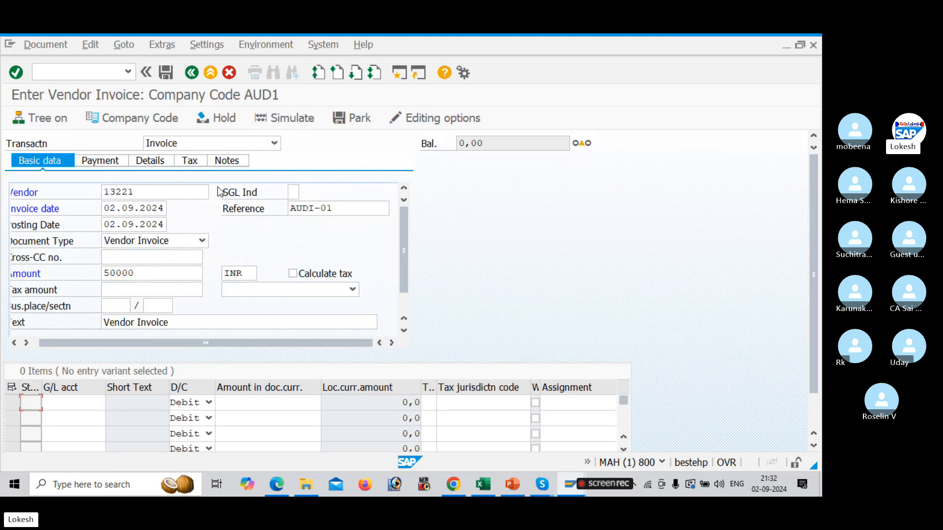
Enter the first line item with G/L account 400005 and amount 50000 in document currency
key("Return")
key("Tab")
key("Tab")
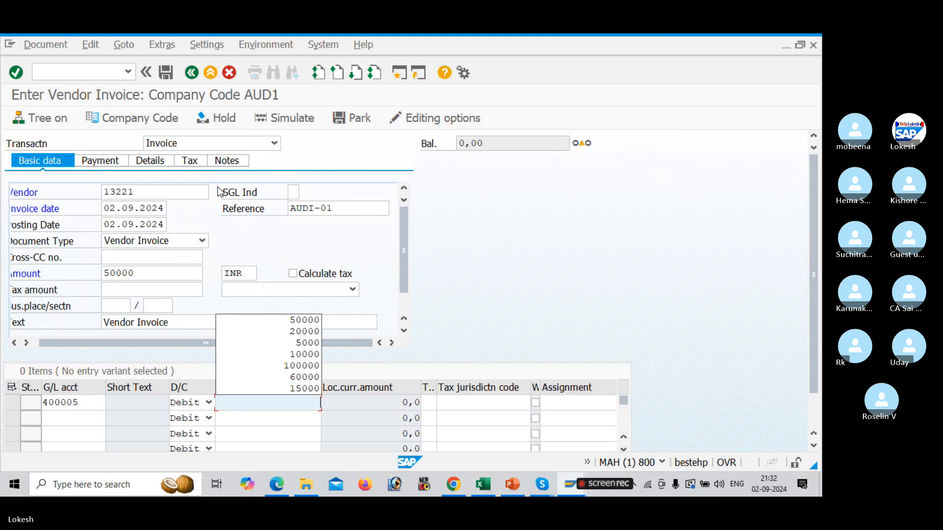
key("Return")
key("Tab")
key("Tab")
key("Tab")
key("Tab")
key("Tab")
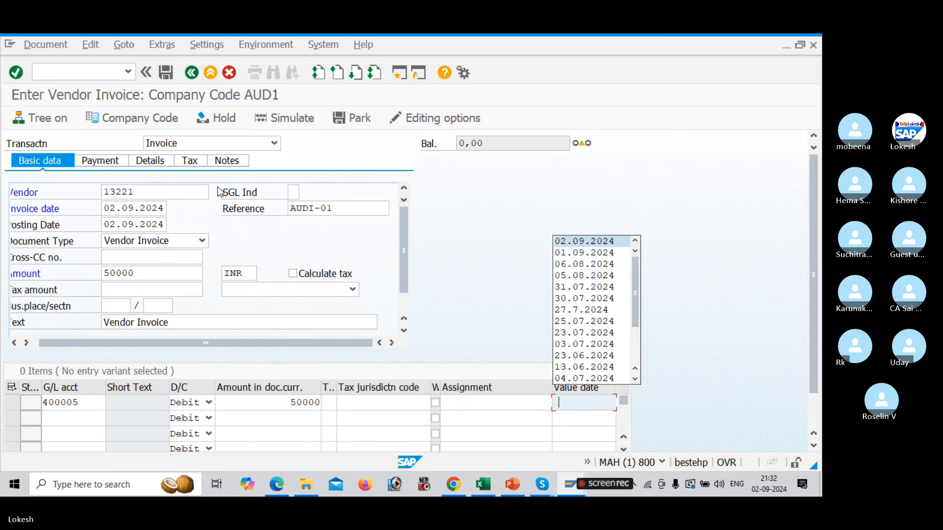
Set the line item's value date to 02.09.2024 and text Purchase A/c, then close the long text dialog
key("Return")
key("Tab")
key("Return")
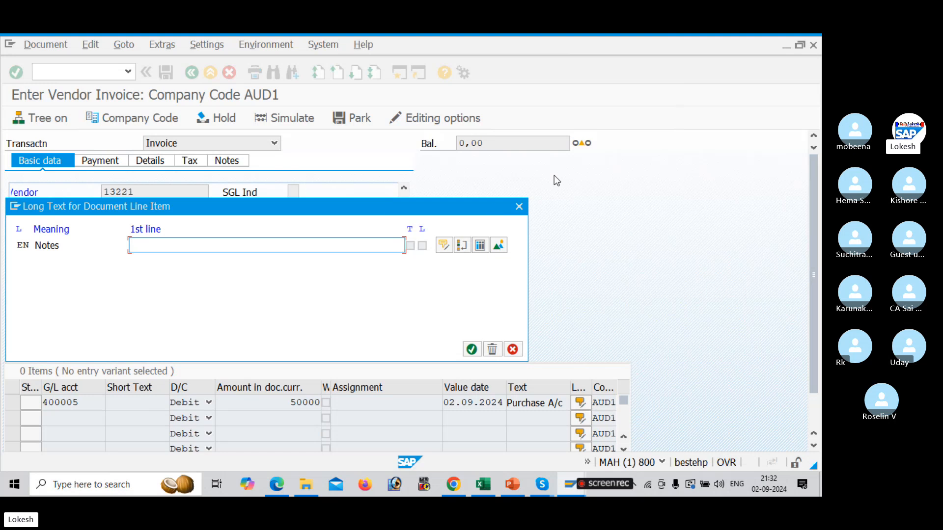
left_click(519, 206)
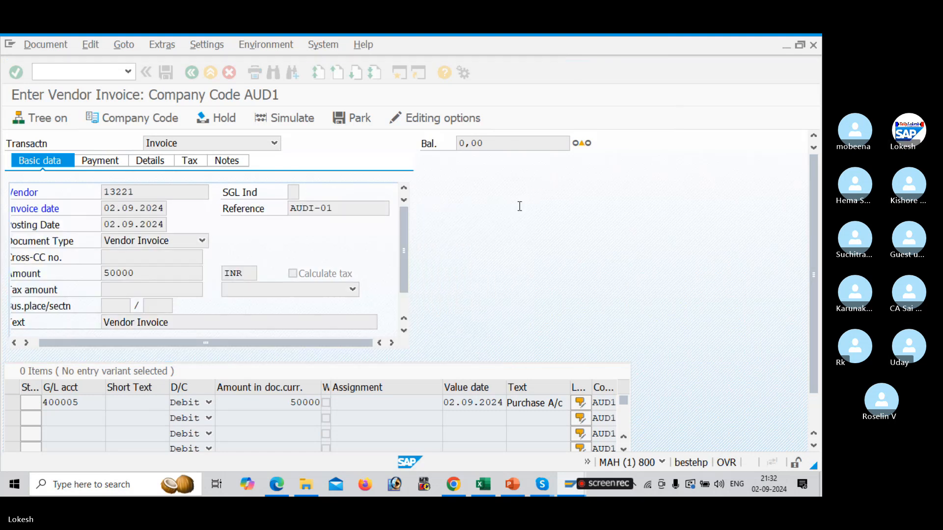
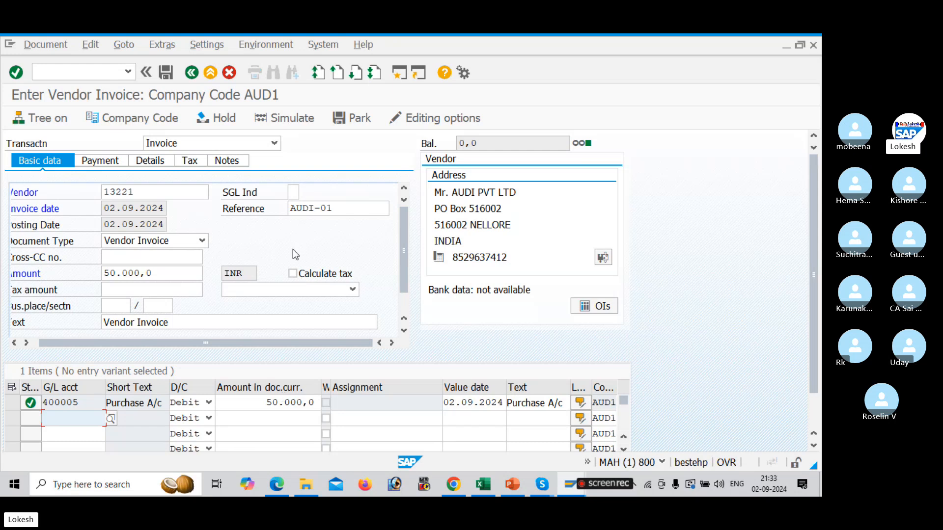
Simulate the vendor invoice and post it
left_click(287, 119)
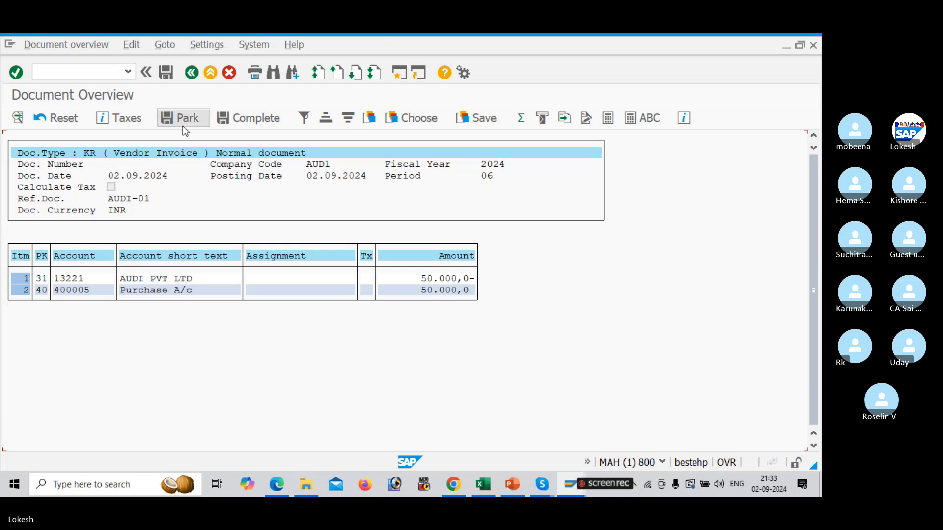
left_click(166, 73)
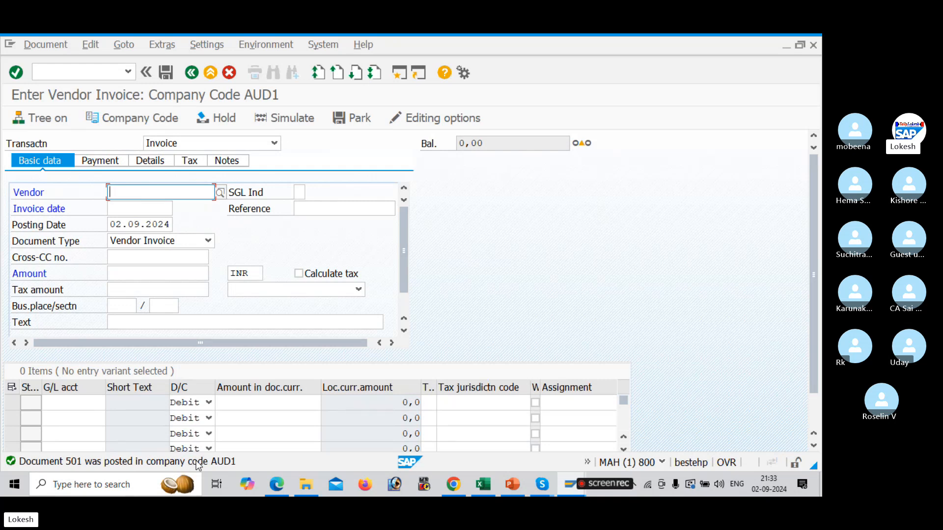
Select vendor 13221 for a new invoice using the vendor search help by company code
key("space")
key("Down")
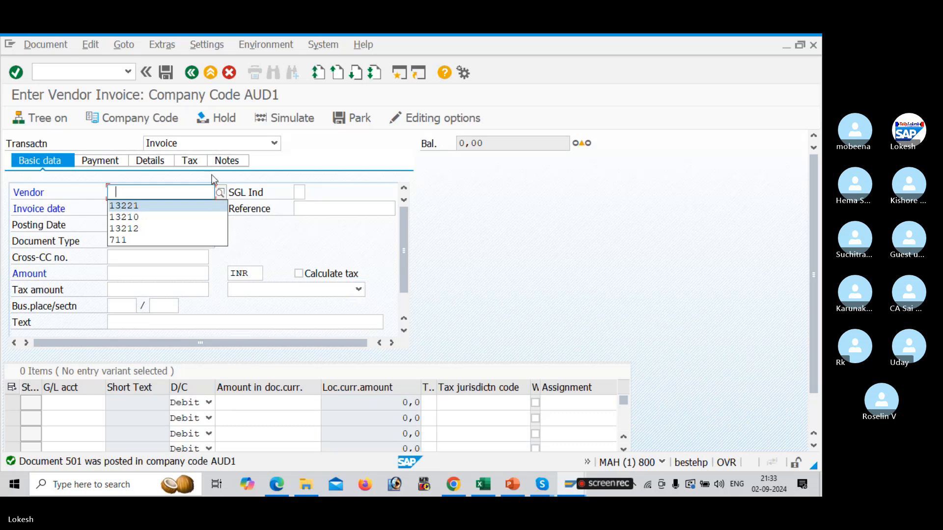
left_click(225, 198)
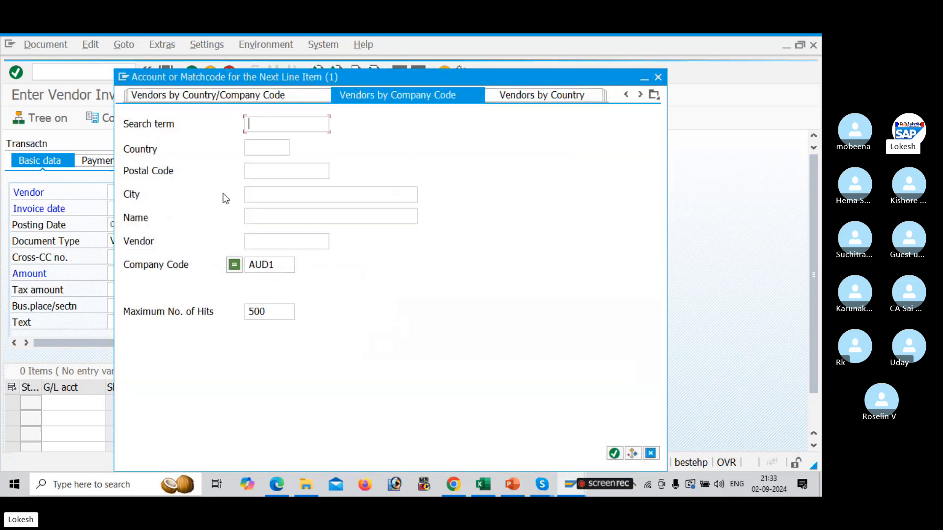
key("Return")
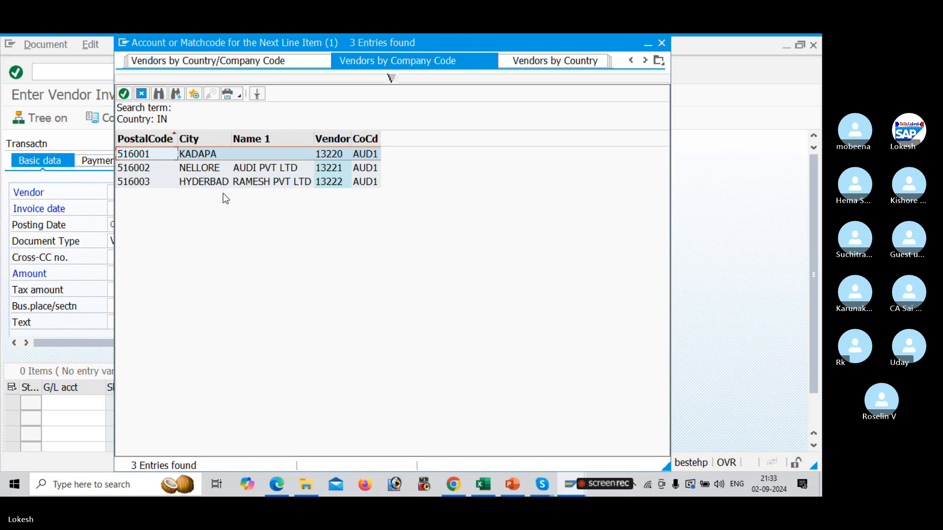
key("Down")
key("Return")
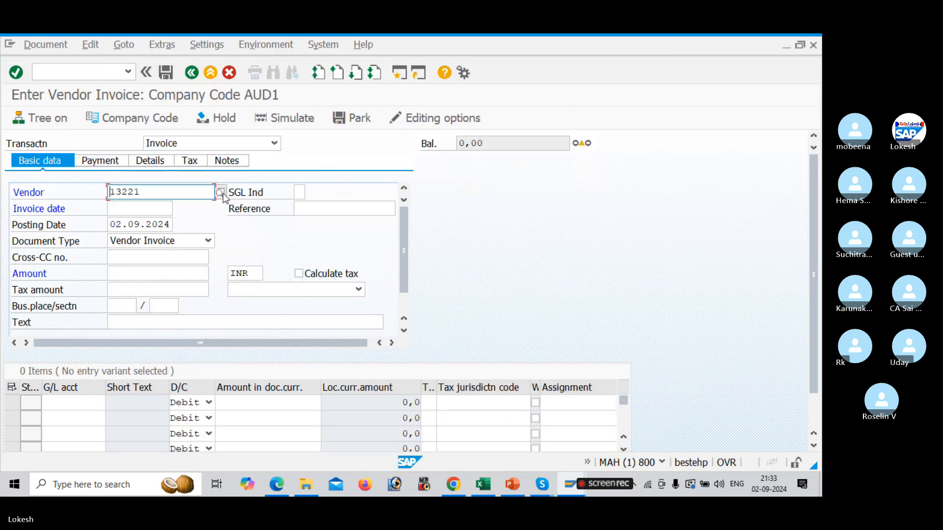
key("Tab")
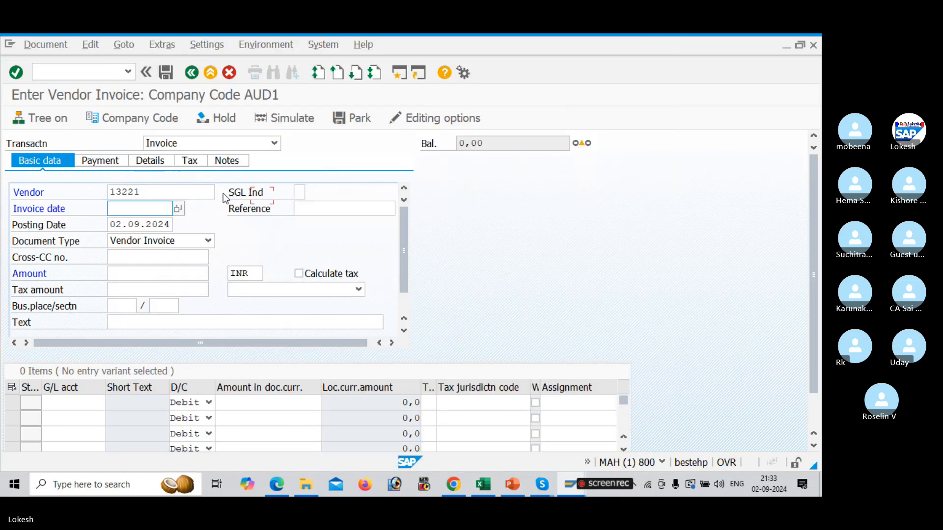
Fill the invoice date 02.09.2024 and change the reference to AUDI-02
key("F4")
key("Return")
key("space")
key("Down")
key("Tab")
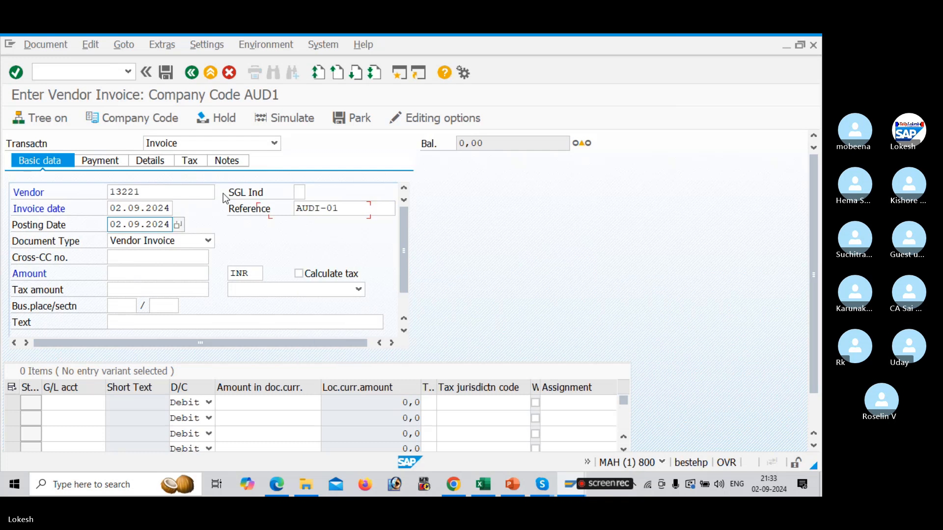
left_click(360, 205)
key("BackSpace")
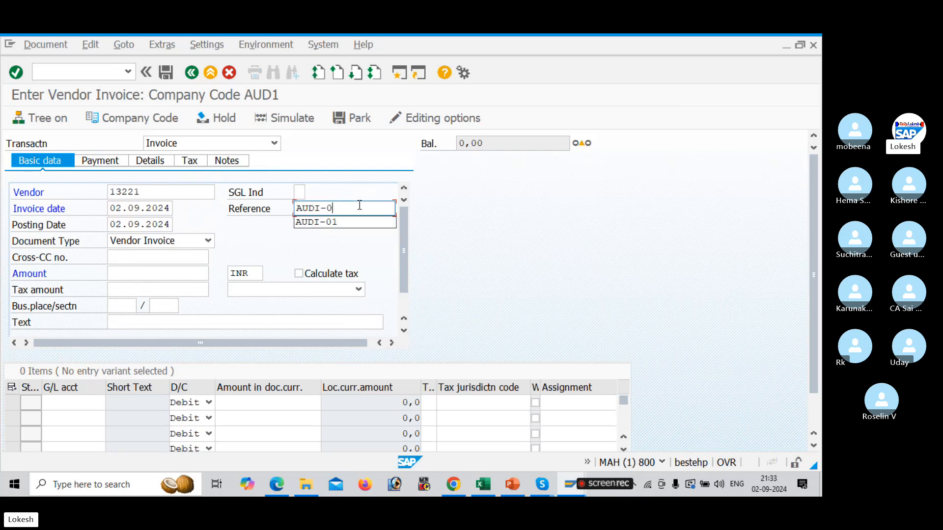
type("2")
Enter the invoice amount 100000 and the header text Vendor Invoice
key("Tab")
key("Tab")
key("Tab")
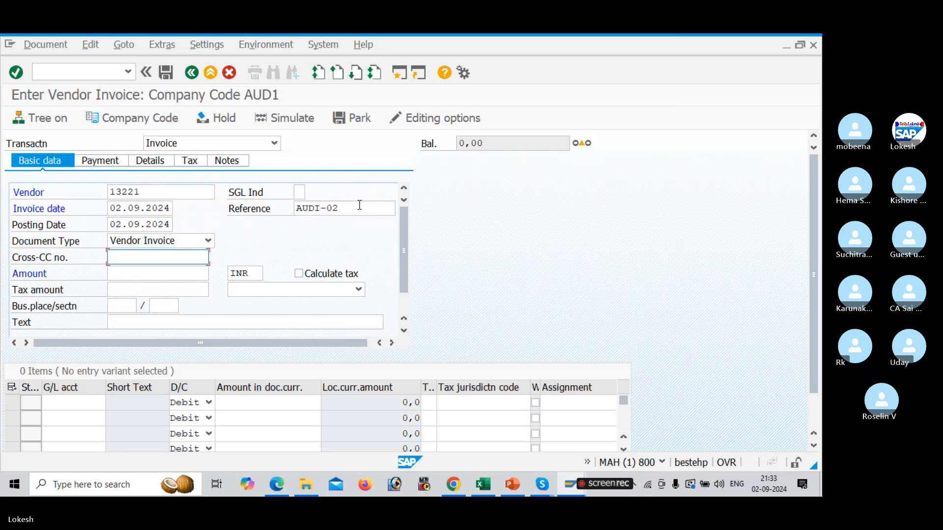
key("Tab")
key("Down")
key("Down")
key("Down")
key("Tab")
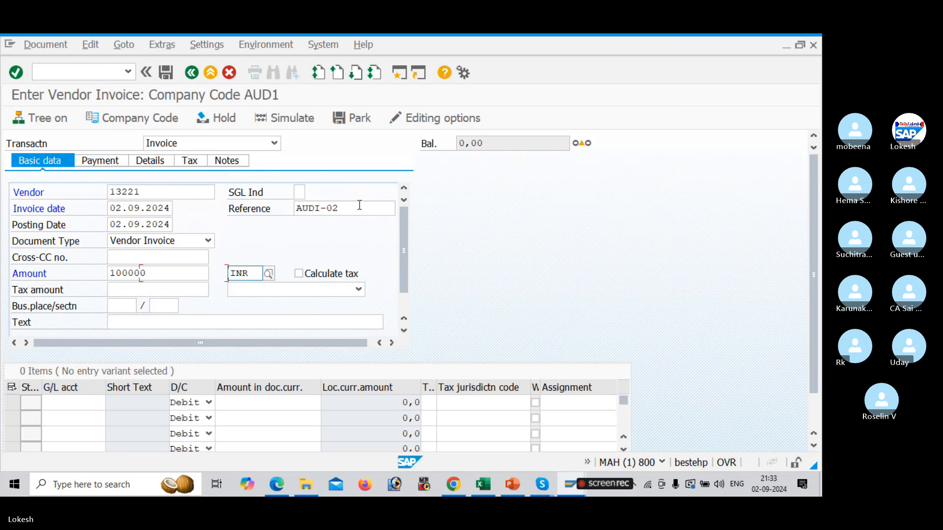
key("Tab")
key("Tab")
key("Tab")
key("Tab")
key("Tab")
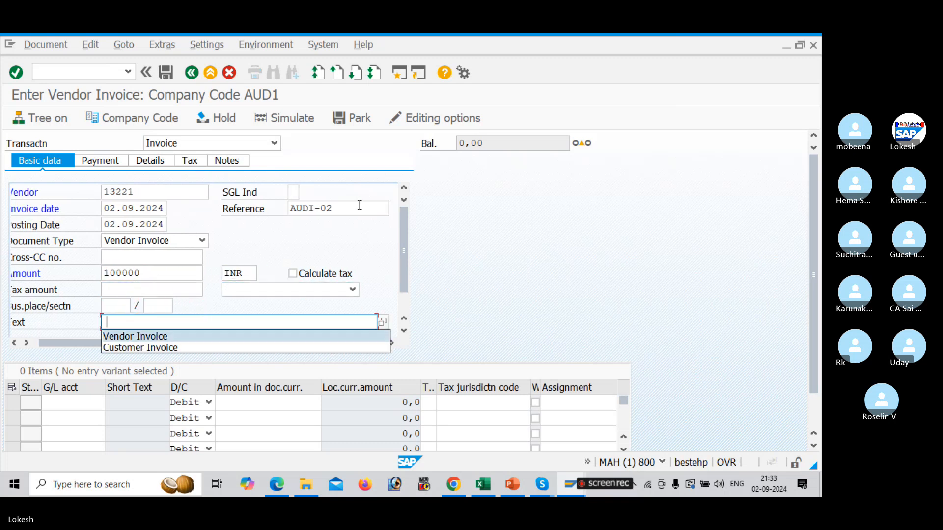
key("Tab")
Enter the first line item with G/L account 400005 and amount 100000 in document currency
key("Tab")
key("Tab")
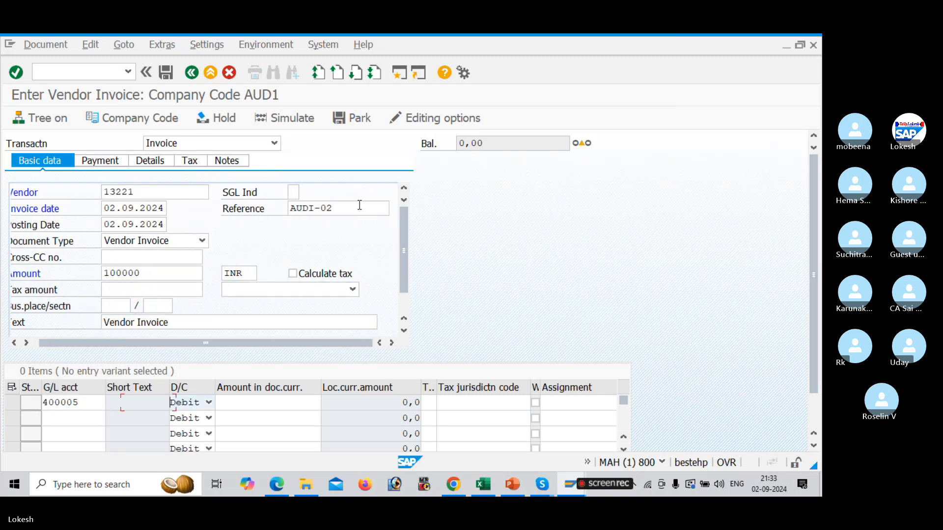
key("Down")
key("Down")
key("Down")
key("Down")
key("Down")
Set the line item's value date to 02.09.2024 and text Purchase A/c, then close the long text dialog
key("Tab")
key("Tab")
key("Tab")
key("Tab")
key("Tab")
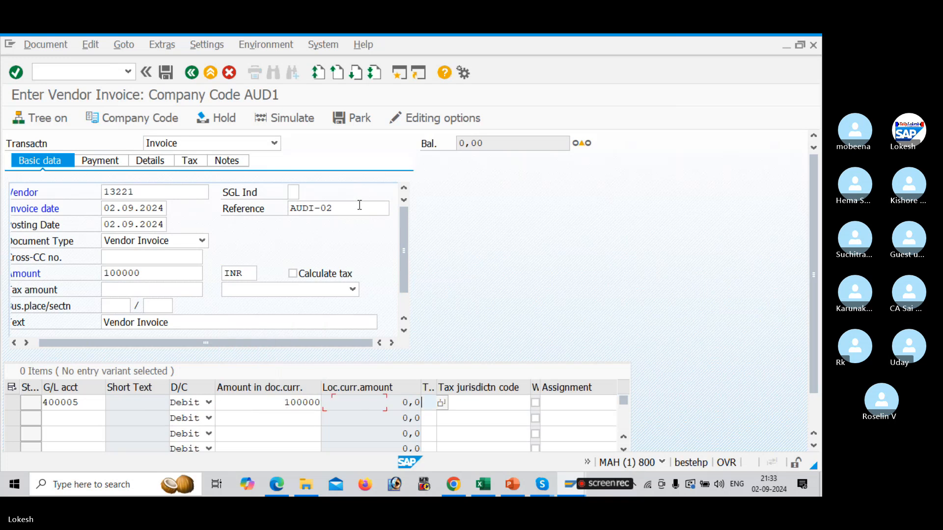
key("Tab")
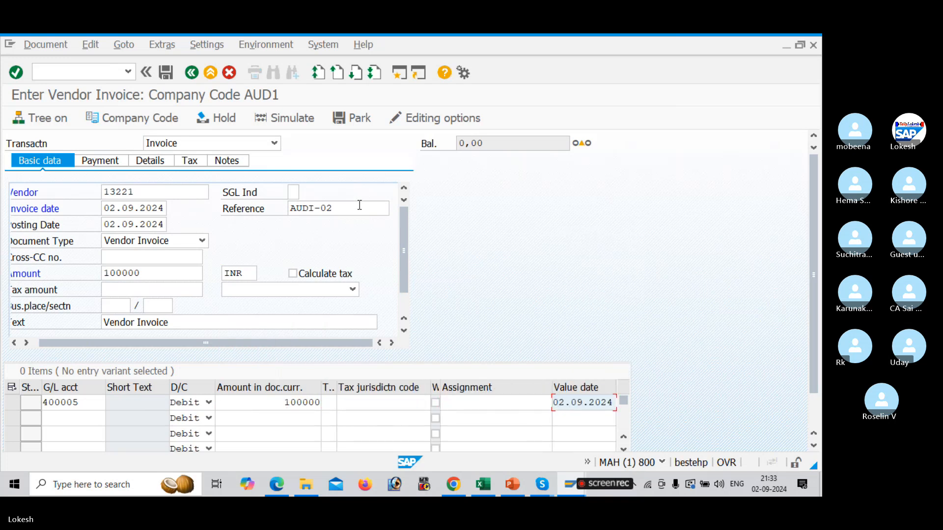
key("Tab")
key("Return")
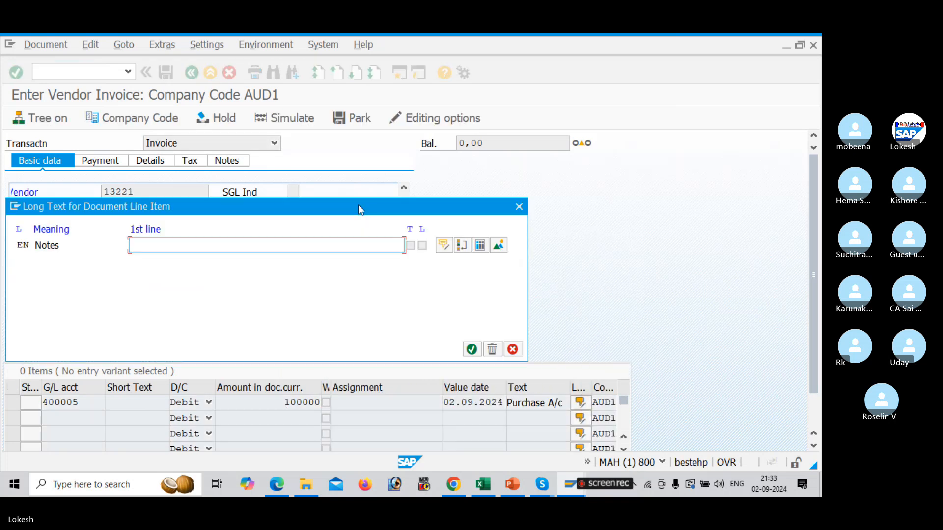
left_click(522, 210)
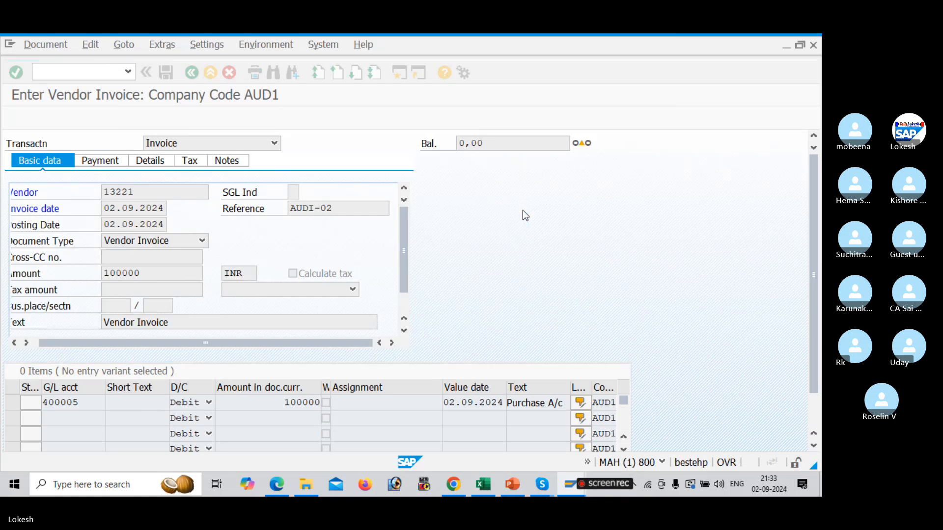
Simulate the second vendor invoice and post it
left_click(302, 119)
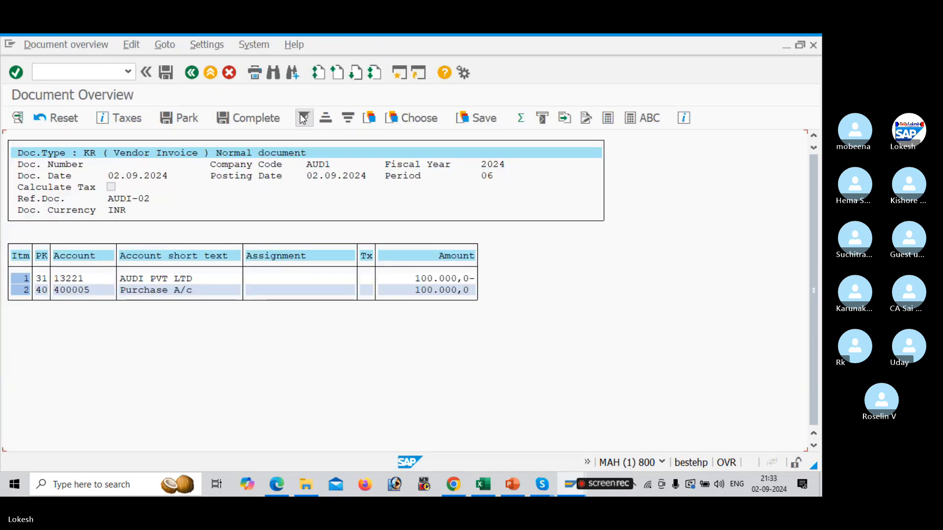
left_click(166, 73)
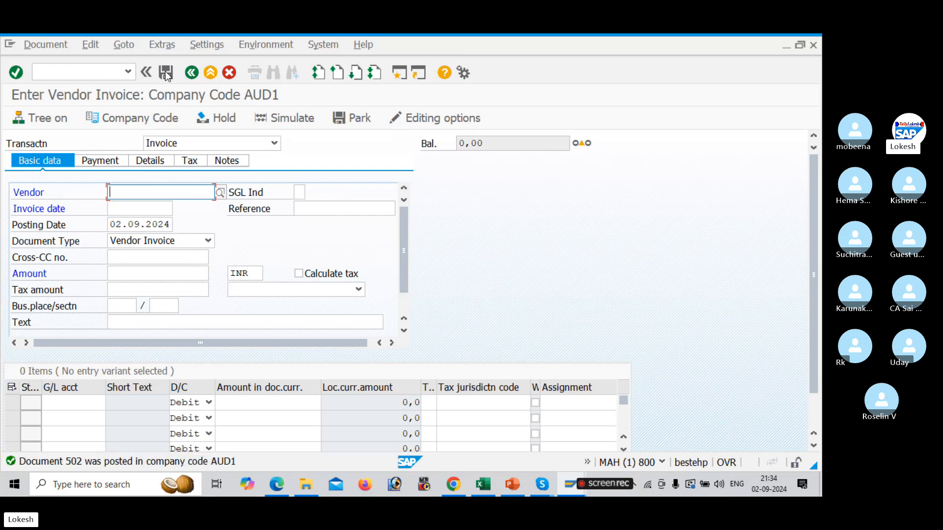
Switch to the Excel configuration sheet to check the FBL1N transaction code, then return to SAP
key("alt+Tab")
key("alt+Tab")
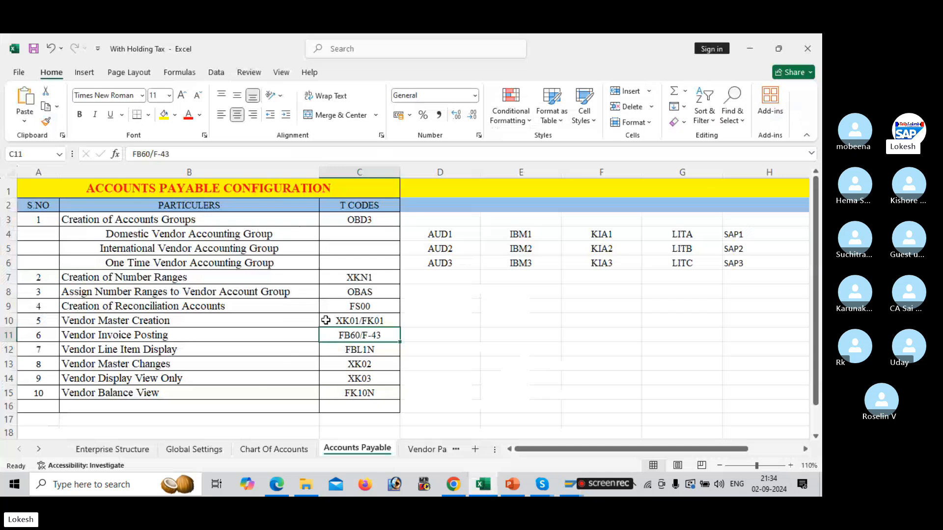
left_click(365, 346)
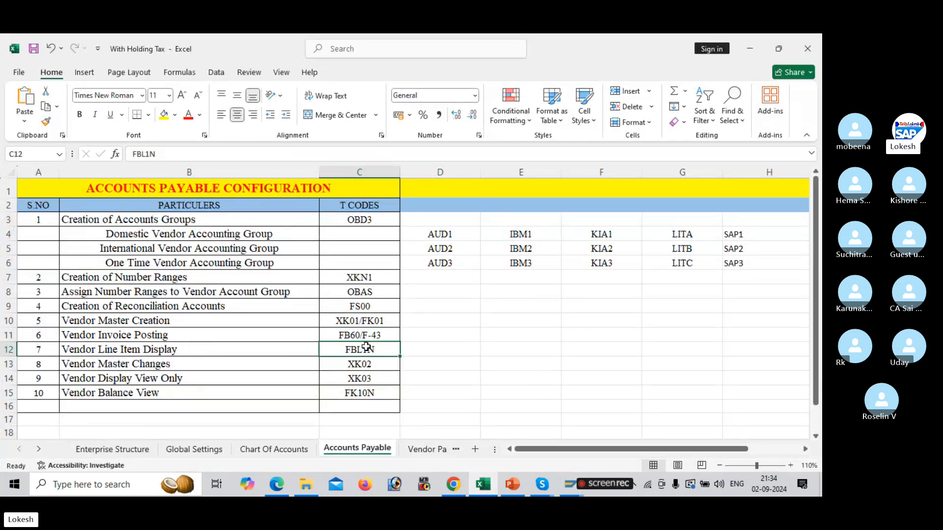
key("alt+Tab")
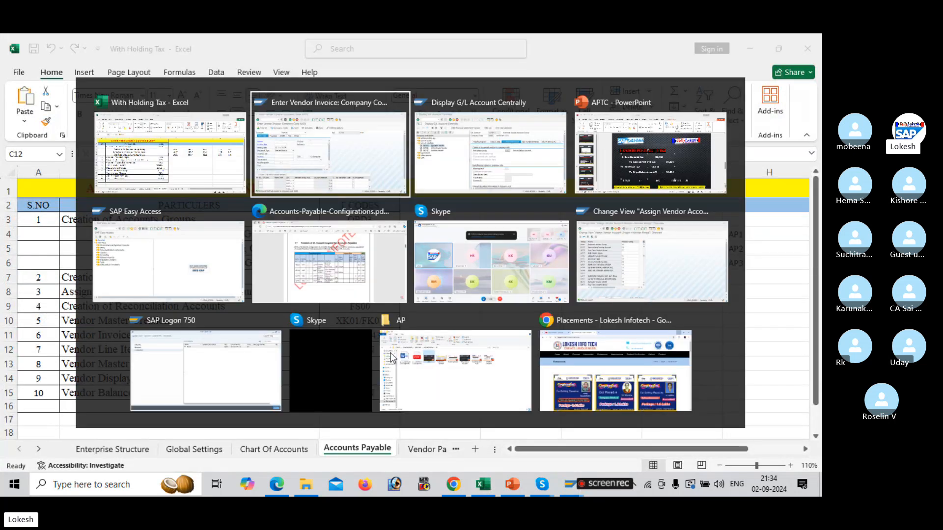
left_click(95, 74)
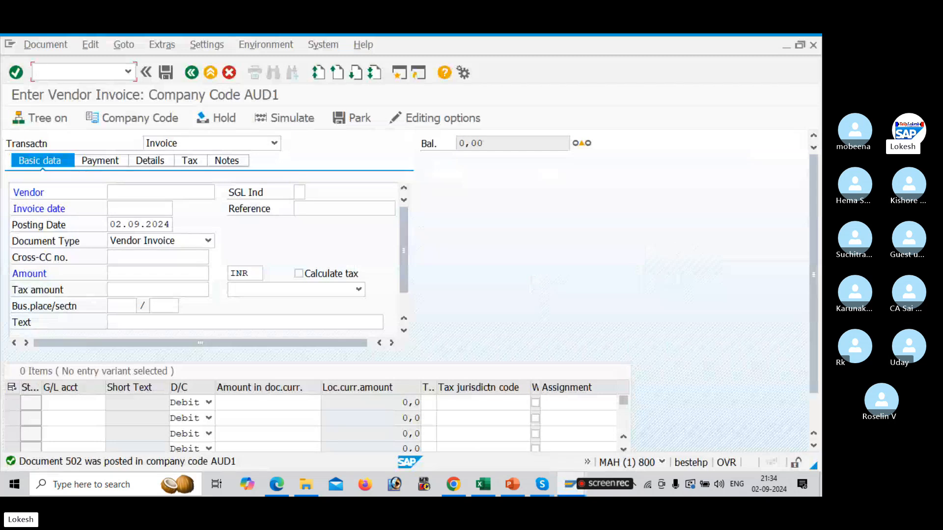
Open transaction FBL1N and display open line items for vendor 13221 in company code AUD1
type("/NFBL1N")
key("Return")
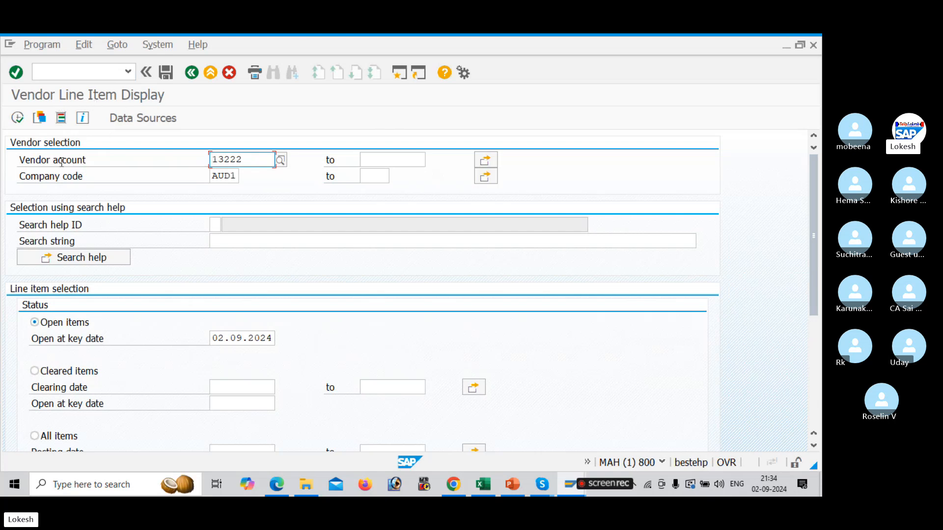
left_click(279, 161)
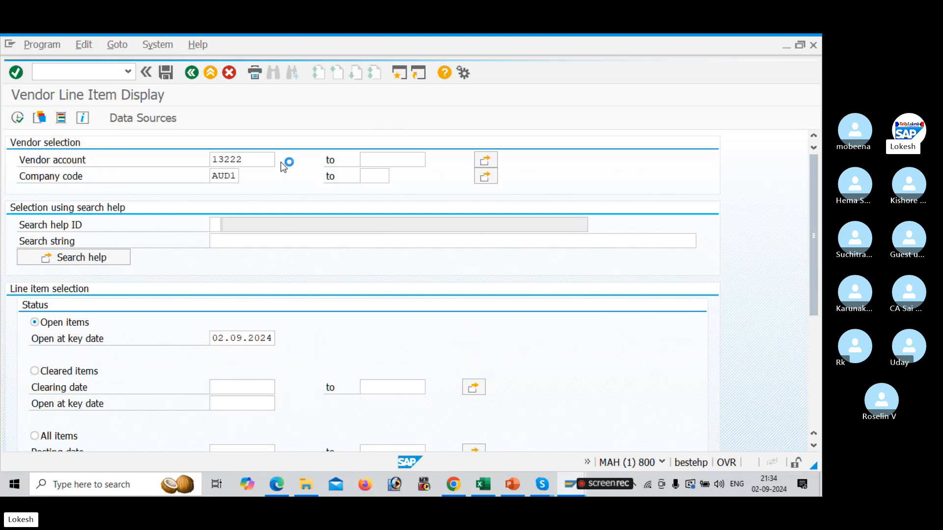
key("Return")
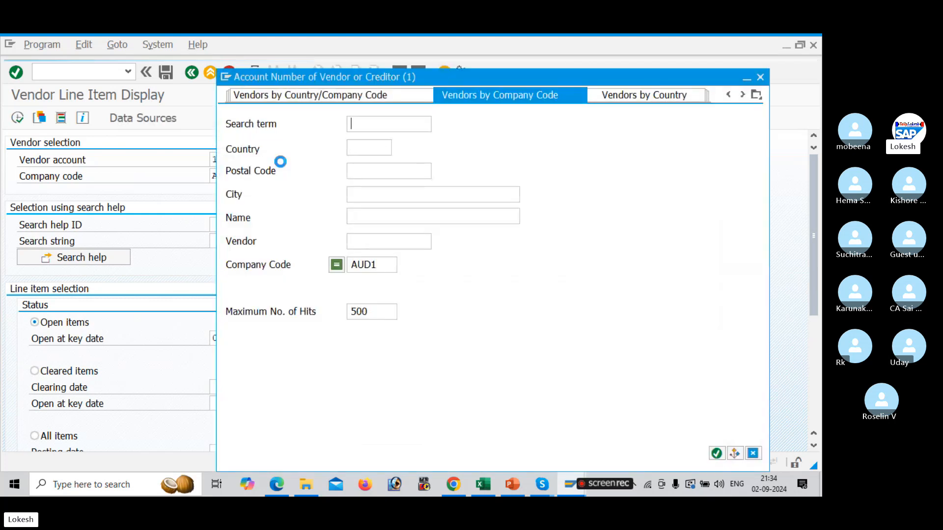
double_click(314, 170)
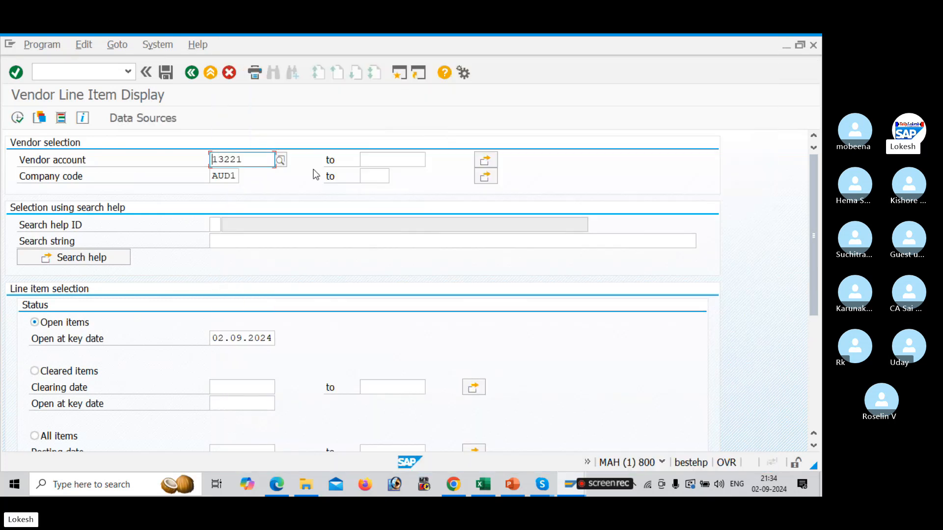
left_click(17, 119)
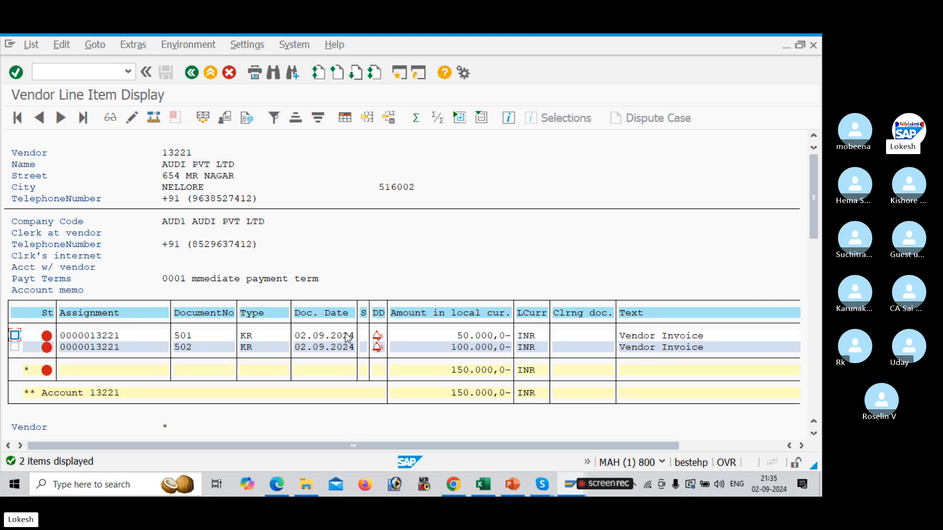
Return to the vendor line item selection screen
left_click_drag(811, 208, 821, 252)
key("super+Right")
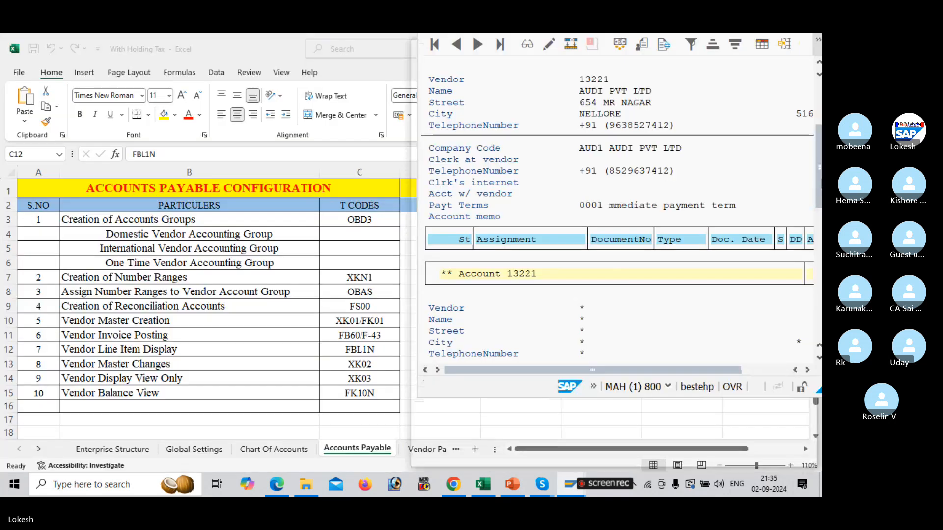
left_click(798, 48)
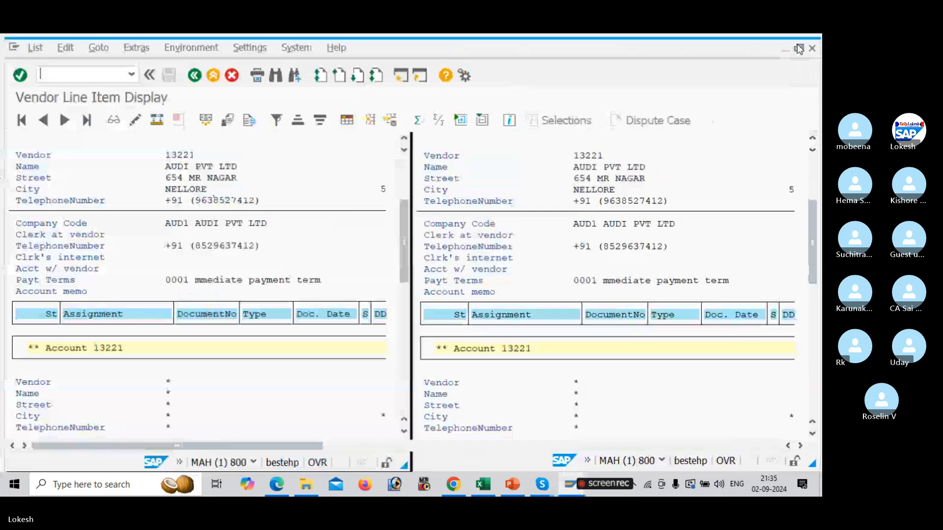
left_click(194, 71)
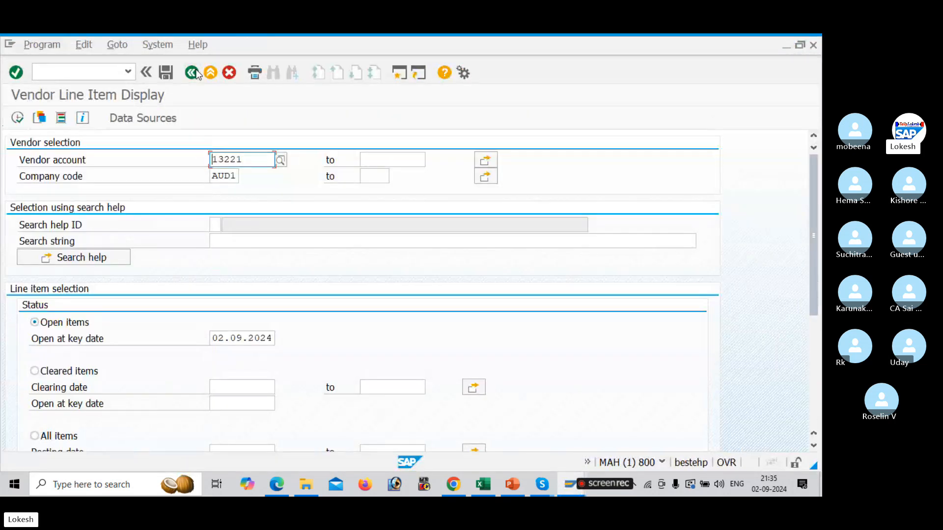
Switch to the Excel configuration sheet to check the XK02 transaction code for vendor master changes, then return to SAP
key("alt+Tab")
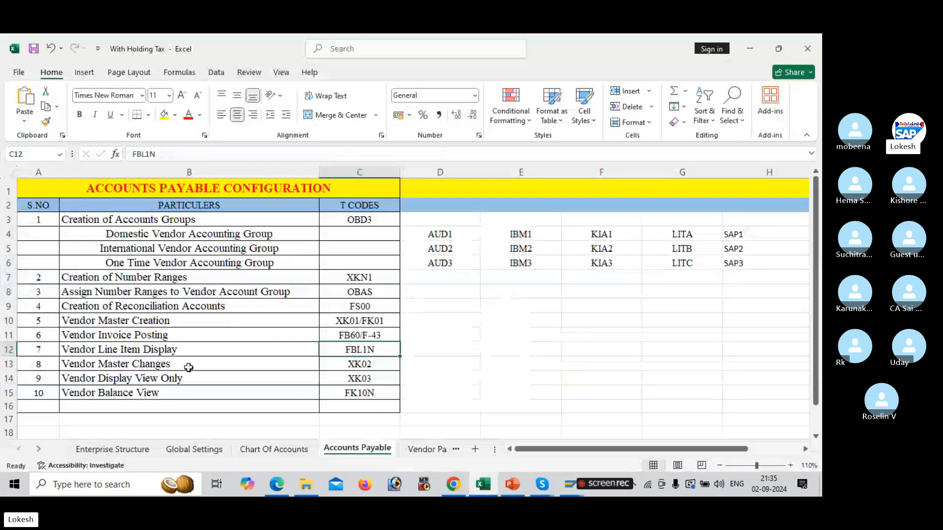
left_click(362, 367)
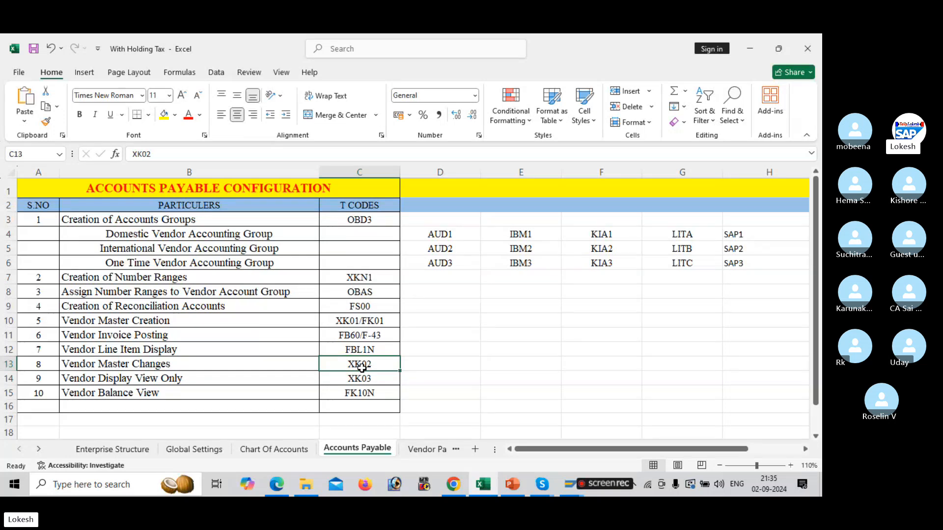
key("alt+Tab")
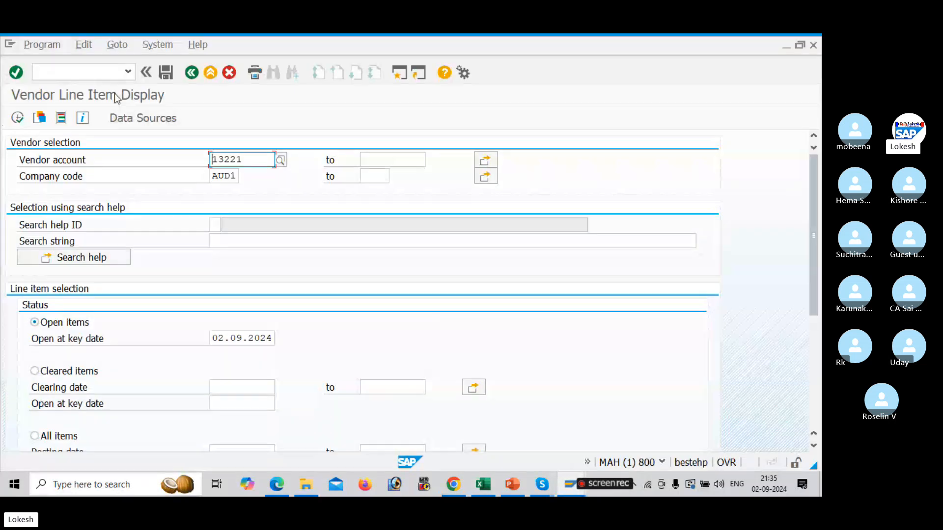
Start transaction XK02 to change a vendor and select all general and company code data views
left_click(92, 75)
type("/N")
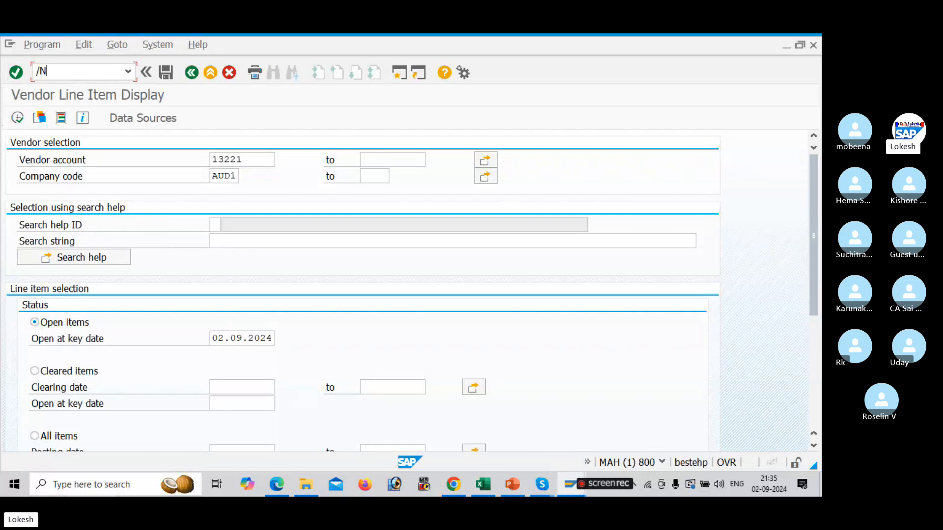
type("XK02")
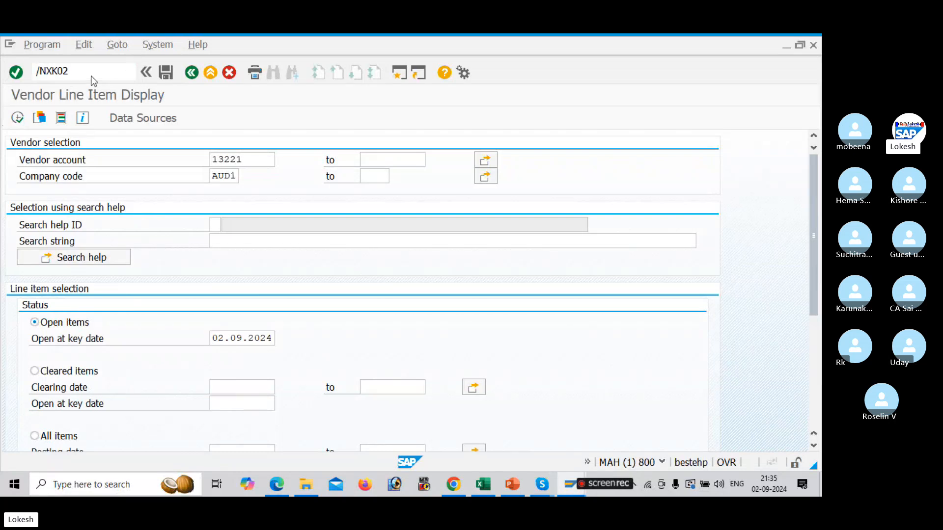
key("Return")
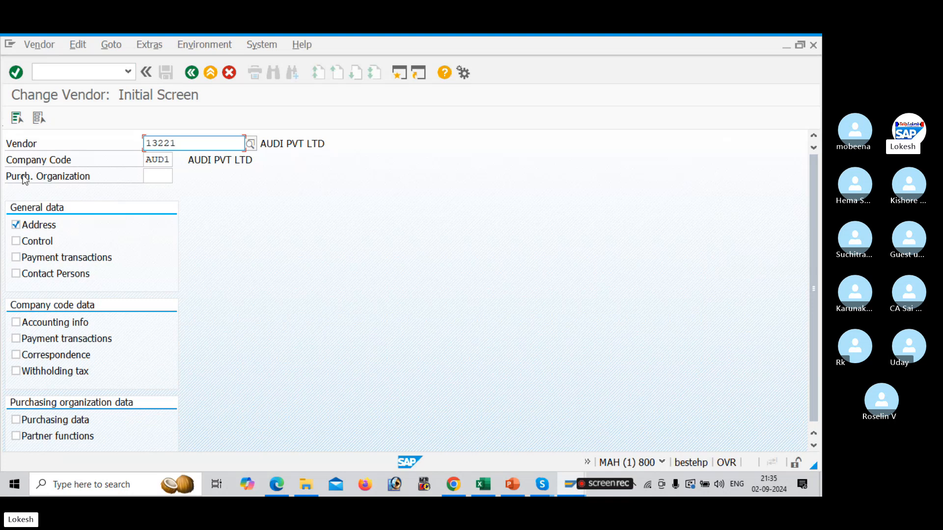
left_click(18, 118)
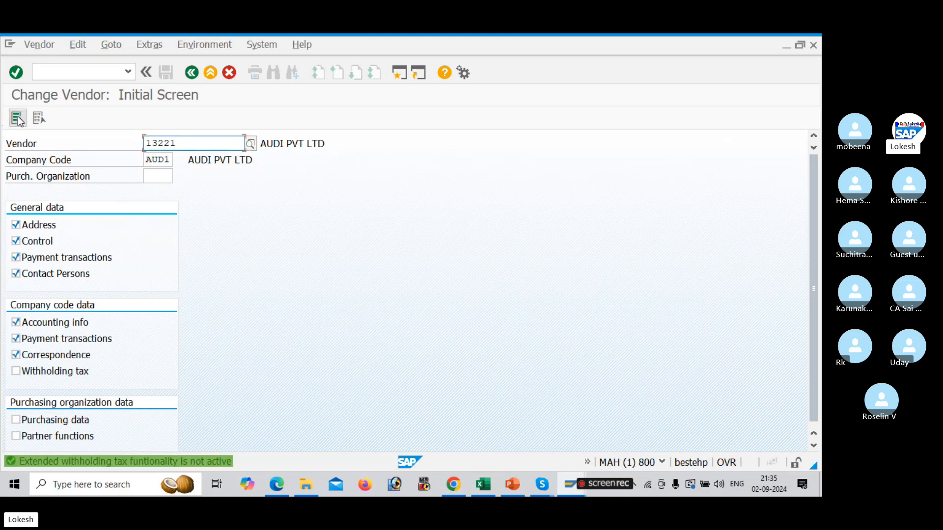
Open the address data of vendor 13220 in company code AUD1, picking it from the vendor search help
key("Return")
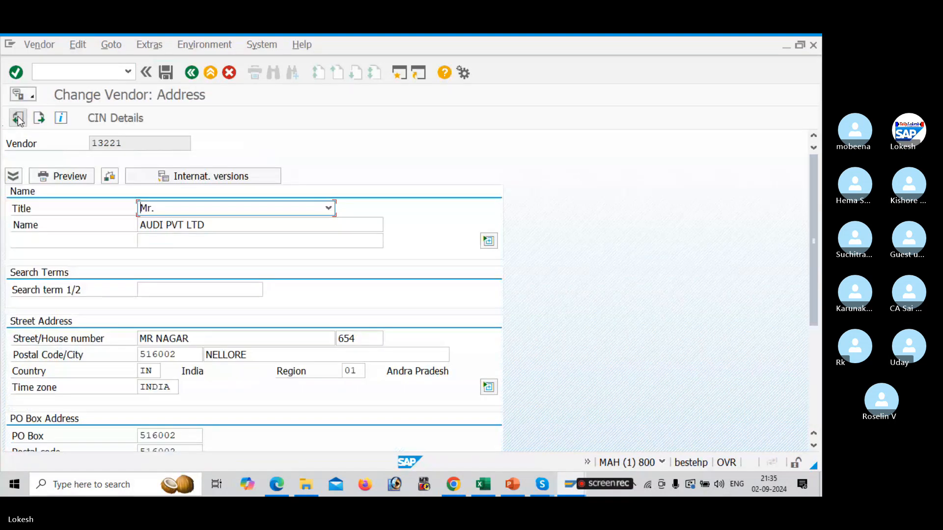
left_click(192, 73)
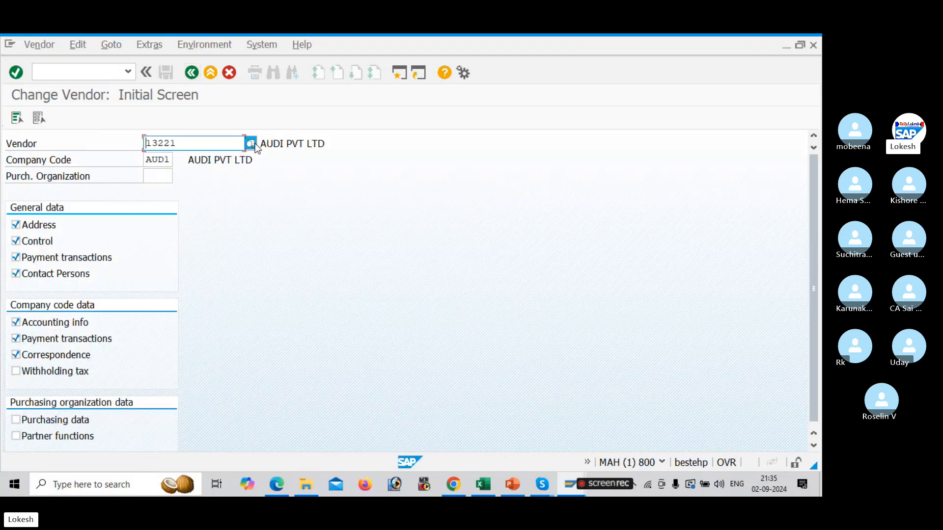
left_click(254, 144)
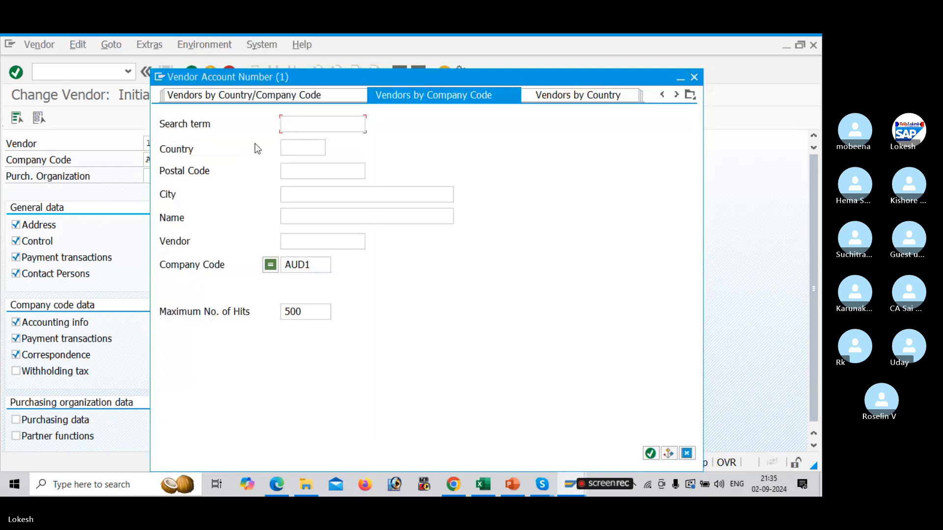
key("Return")
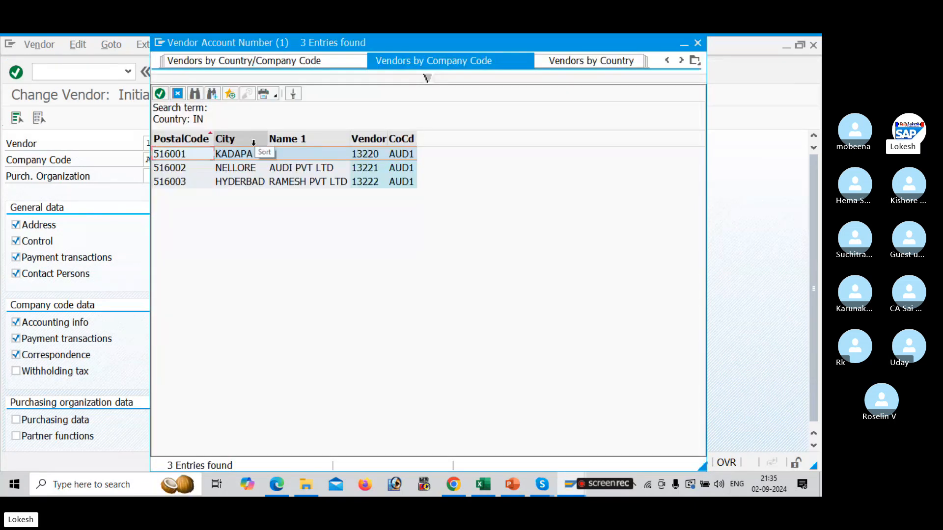
double_click(255, 148)
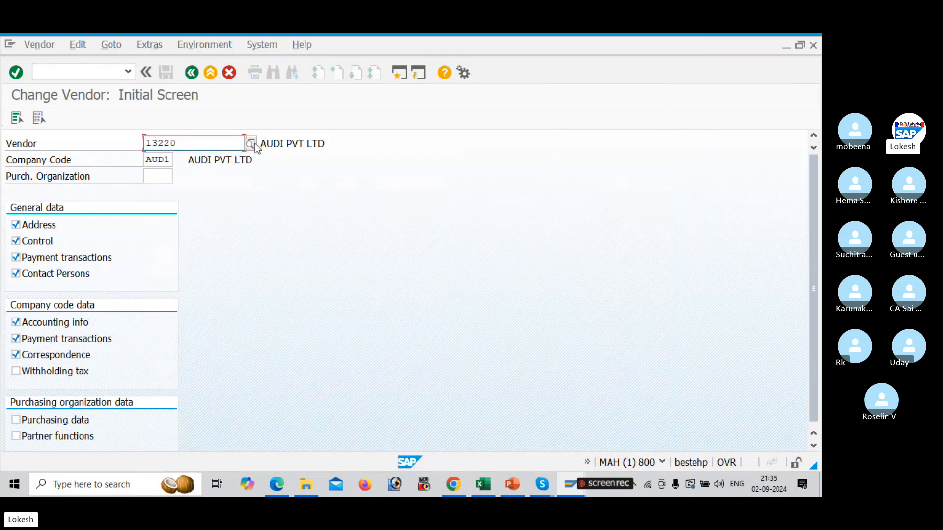
key("Return")
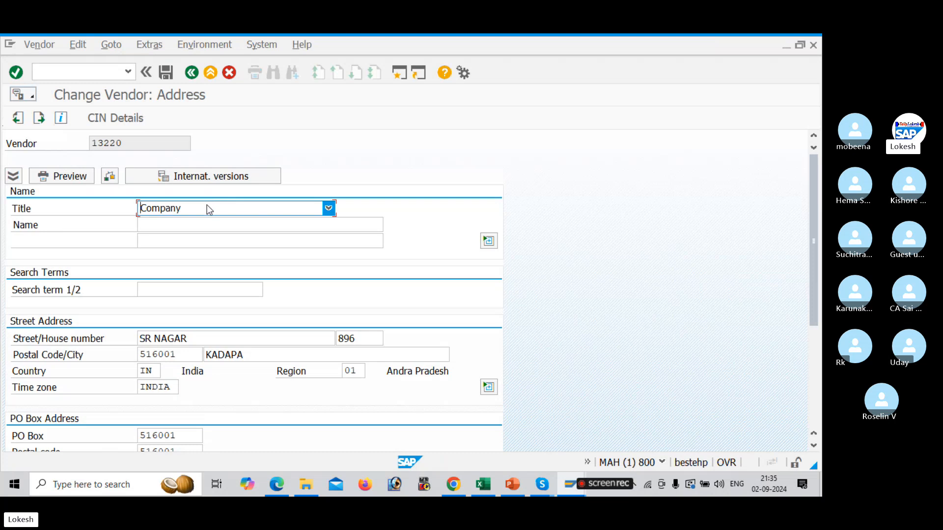
Change the vendor's name to LOKESH PVT LTD from the name suggestions
left_click(208, 222)
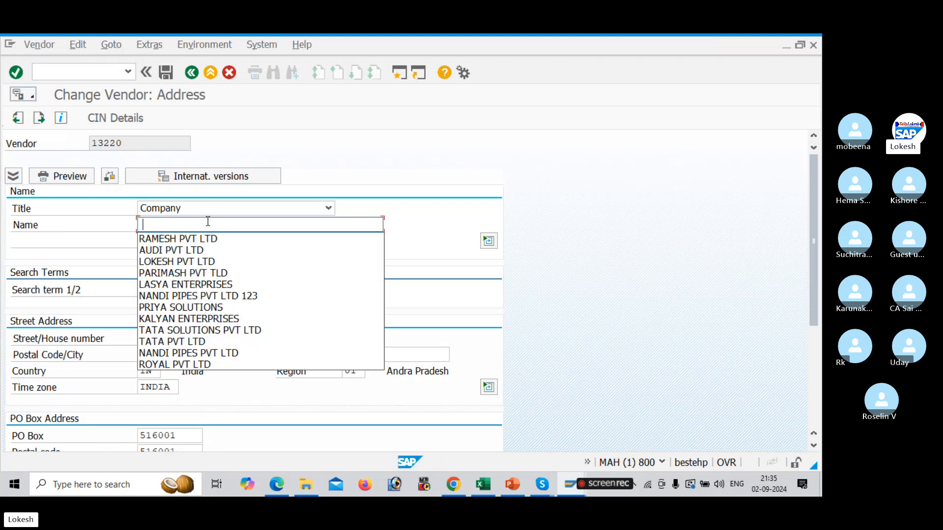
key("Down")
key("Down")
key("Down")
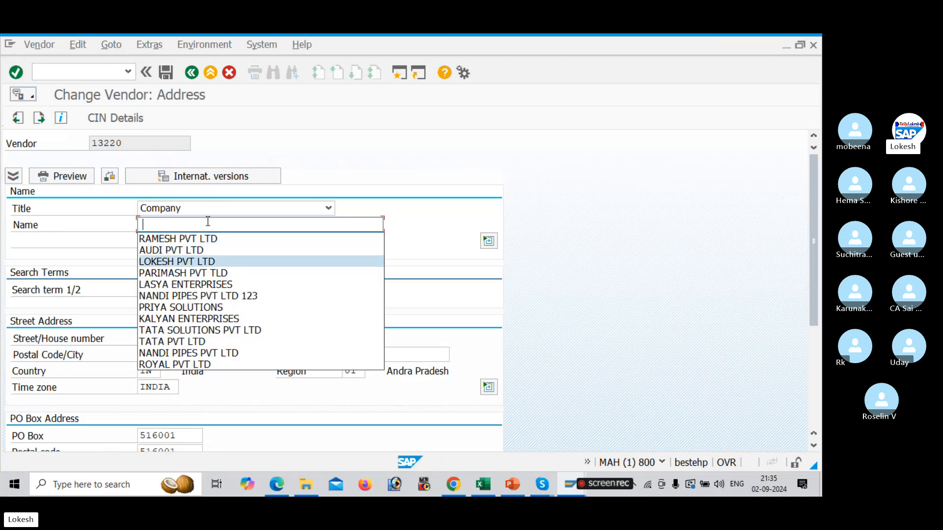
key("Return")
left_click(212, 335)
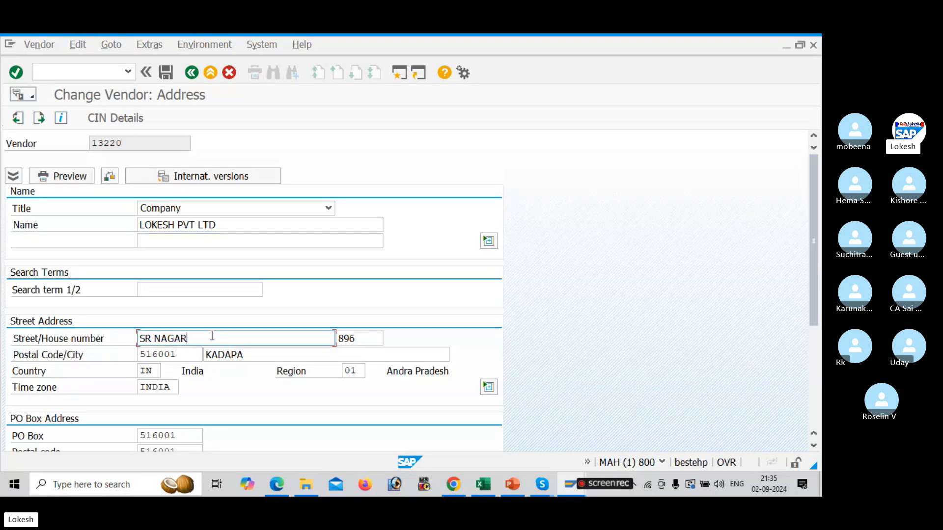
key("BackSpace")
key("BackSpace")
key("BackSpace")
key("BackSpace")
key("BackSpace")
key("BackSpace")
key("BackSpace")
key("BackSpace")
left_click(361, 338)
key("BackSpace")
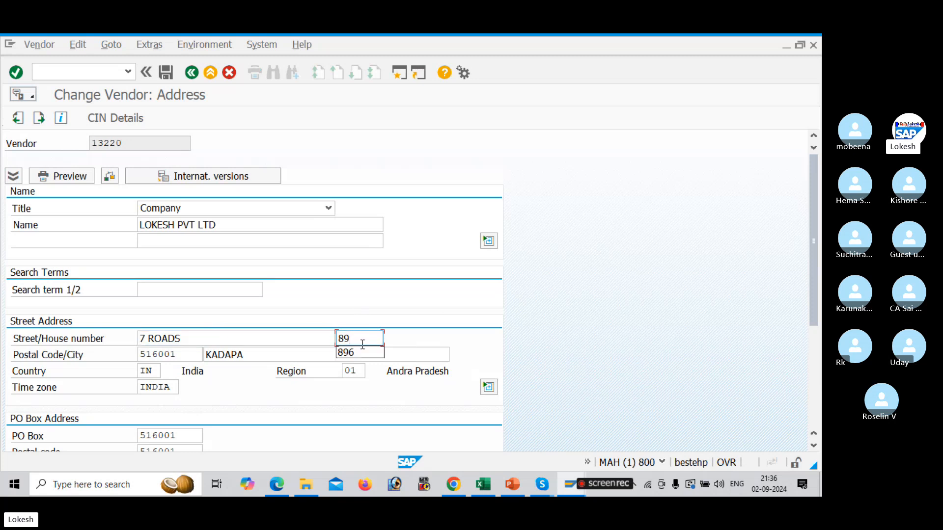
key("BackSpace")
key("BackSpace")
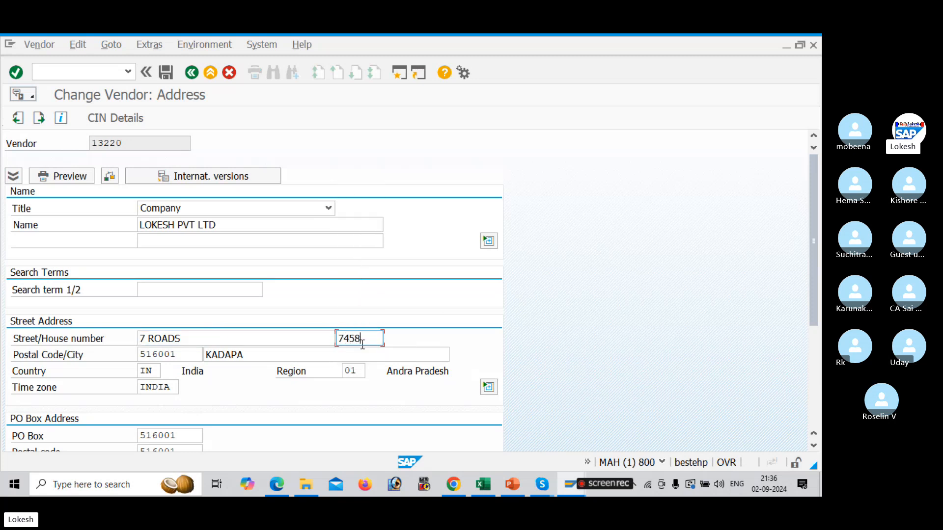
Change the vendor's postal code to 516004
left_click(195, 354)
key("BackSpace")
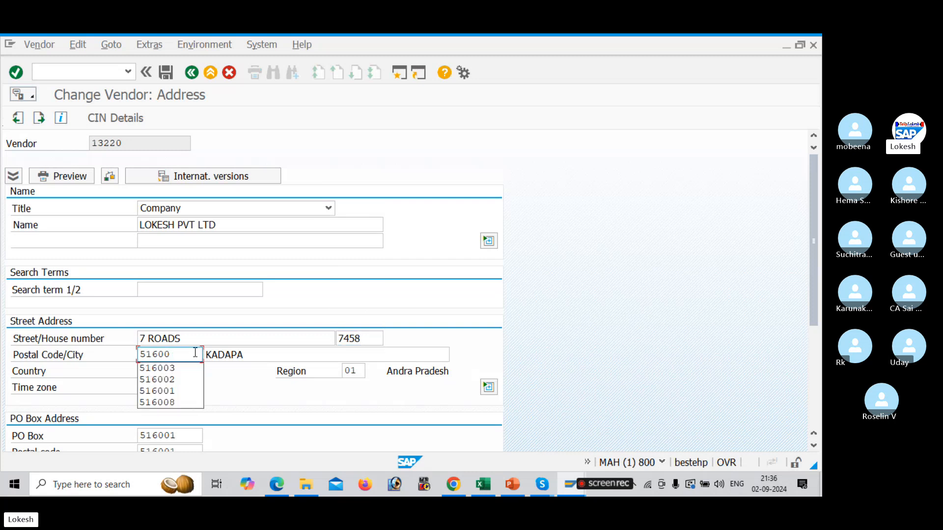
type("4")
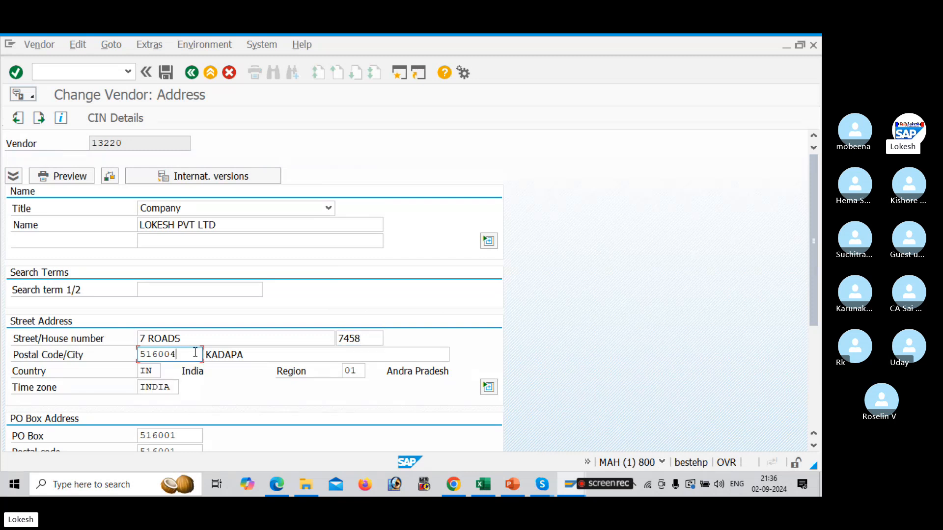
left_click_drag(195, 352, 111, 351)
key("ctrl+c")
key("Return")
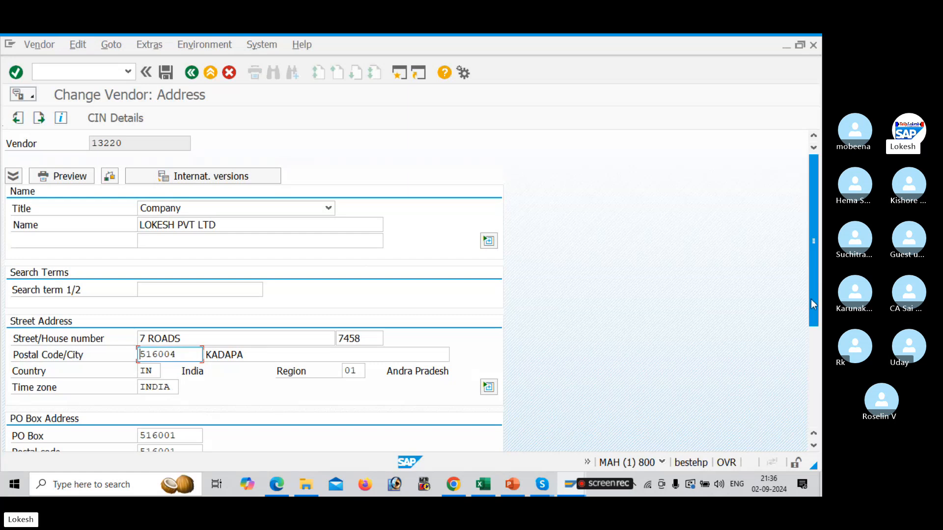
Set the PO Box and the PO Box postal code to 516004, then save the vendor changes
left_click_drag(811, 305, 813, 337)
double_click(183, 372)
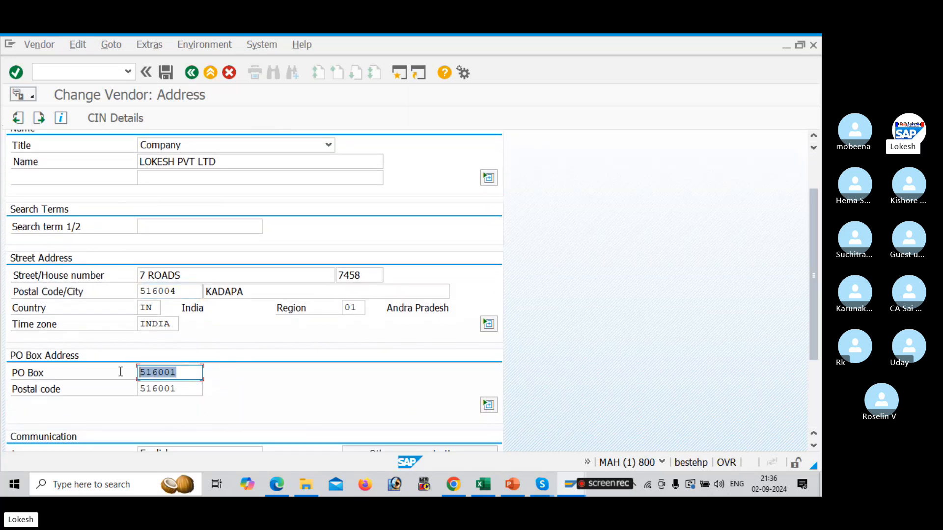
key("ctrl+v")
left_click(188, 386)
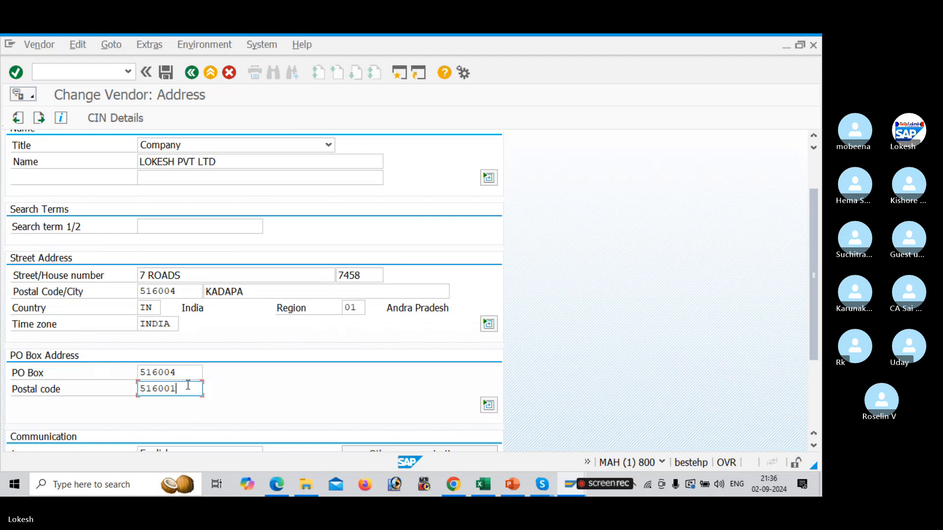
left_click_drag(188, 386, 99, 376)
key("ctrl+v")
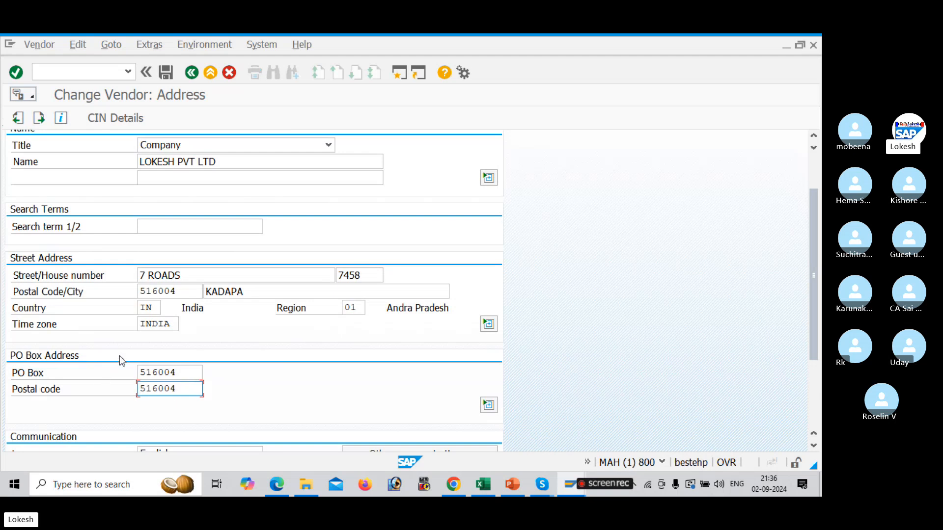
left_click(165, 77)
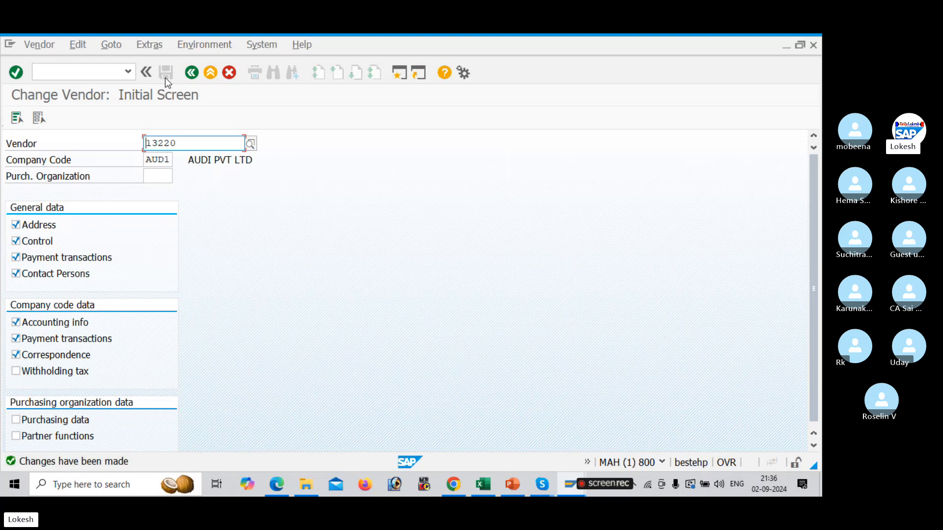
Switch to the Excel configuration sheet to check the XK03 transaction code, then return to SAP
key("alt+Tab")
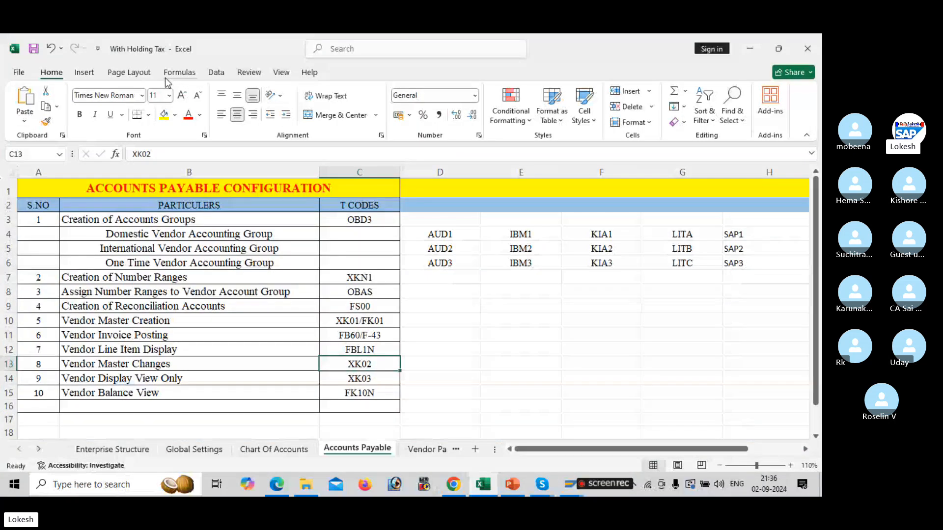
key("Down")
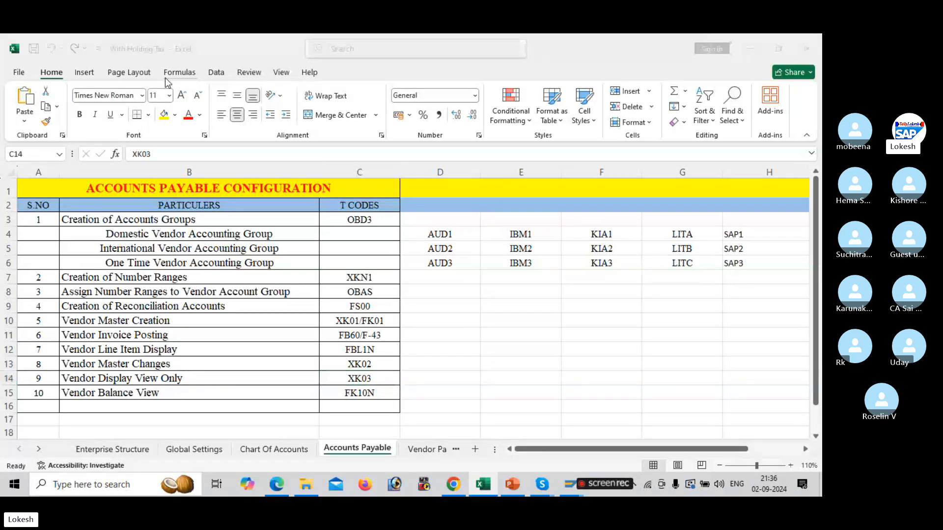
key("alt+Tab")
Leave the change screen and open transaction XK03 to display a vendor
left_click(80, 73)
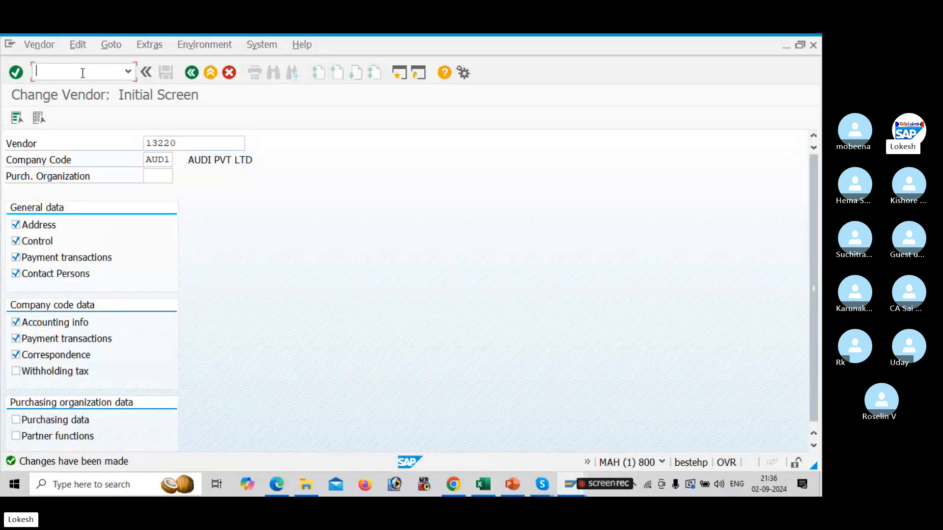
type("/n")
key("Return")
type("XK")
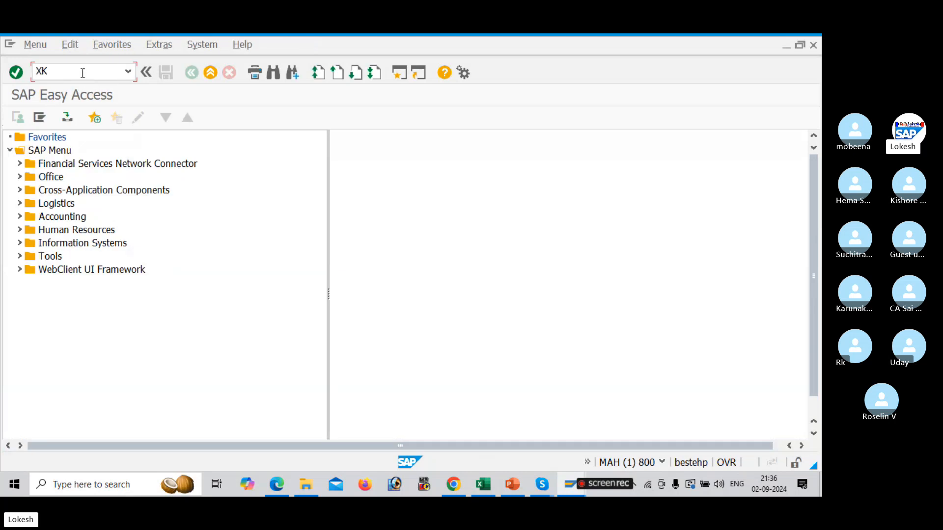
type("03")
key("Return")
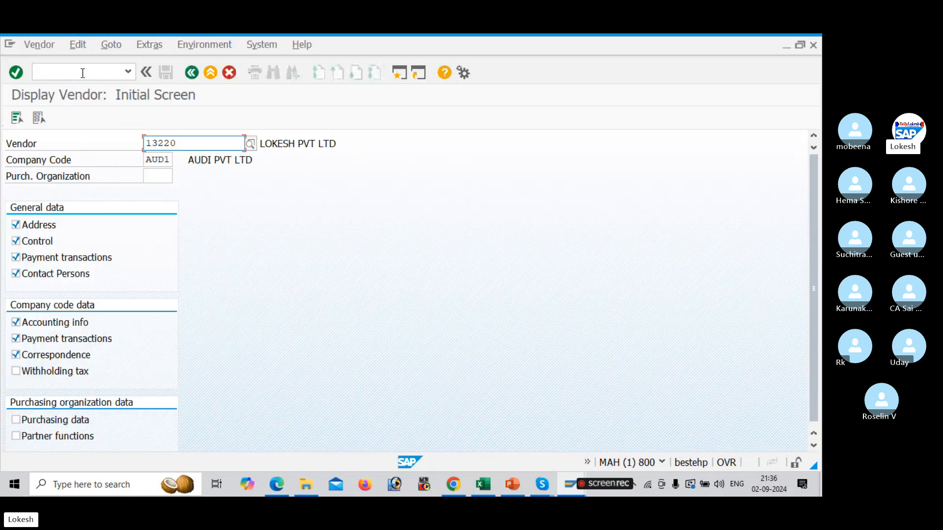
Display the address data of vendor 13222 chosen through the vendor search help and examine its title options
left_click(250, 143)
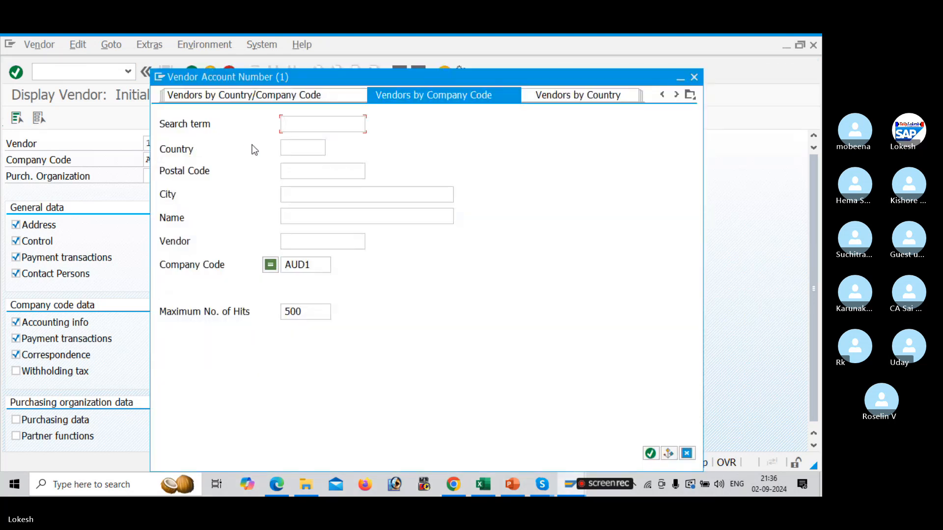
key("Return")
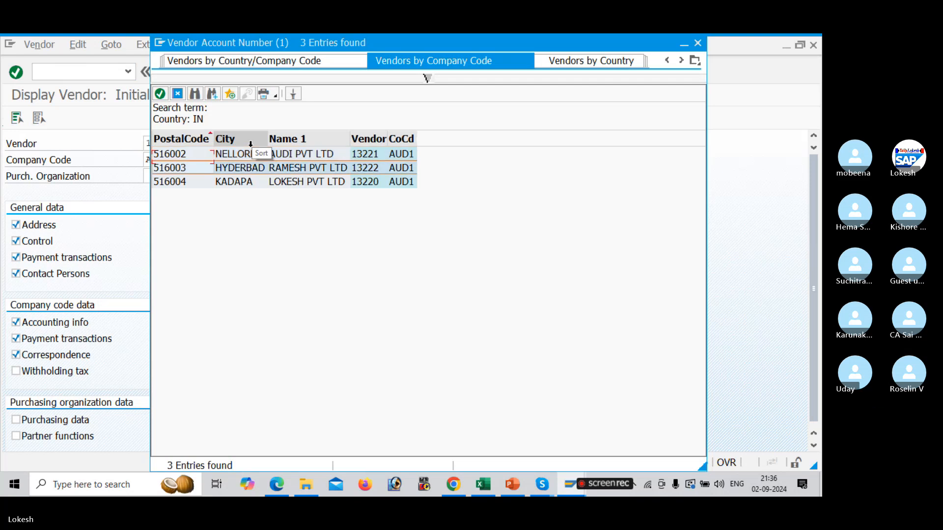
key("Return")
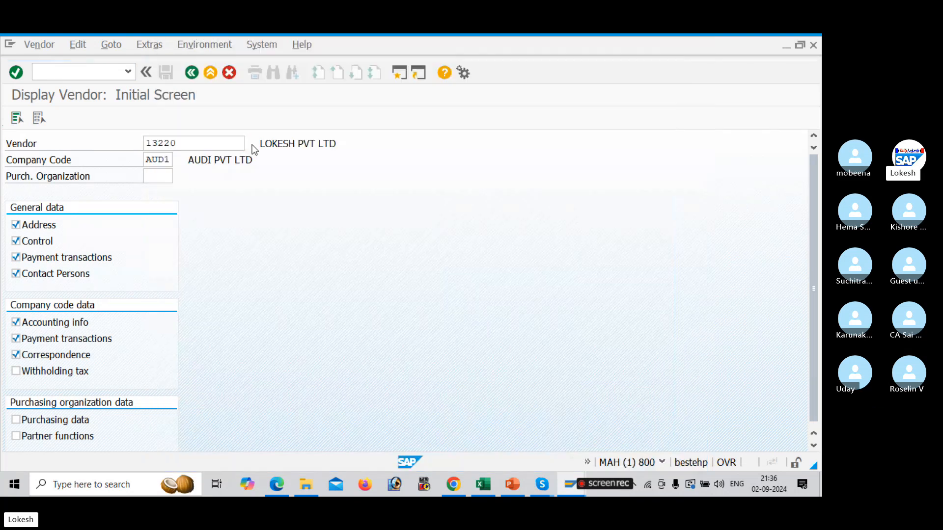
key("Return")
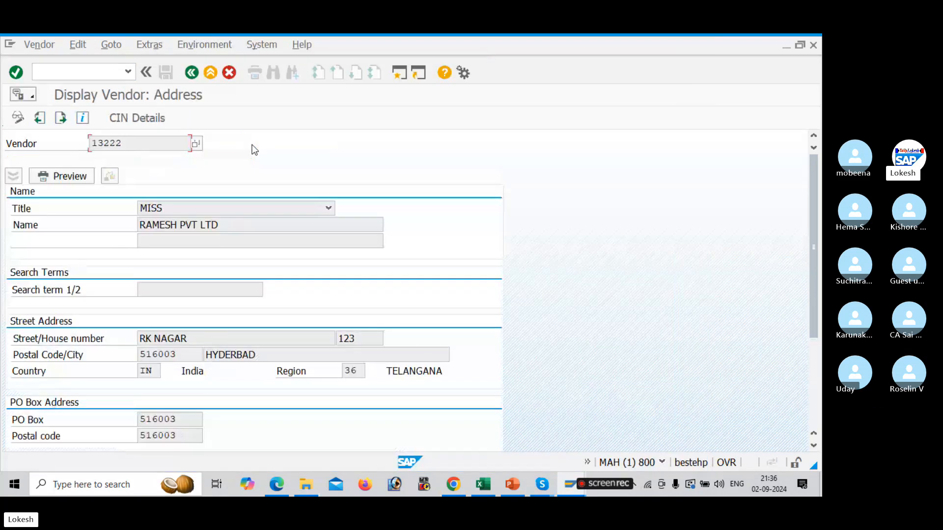
left_click(220, 208)
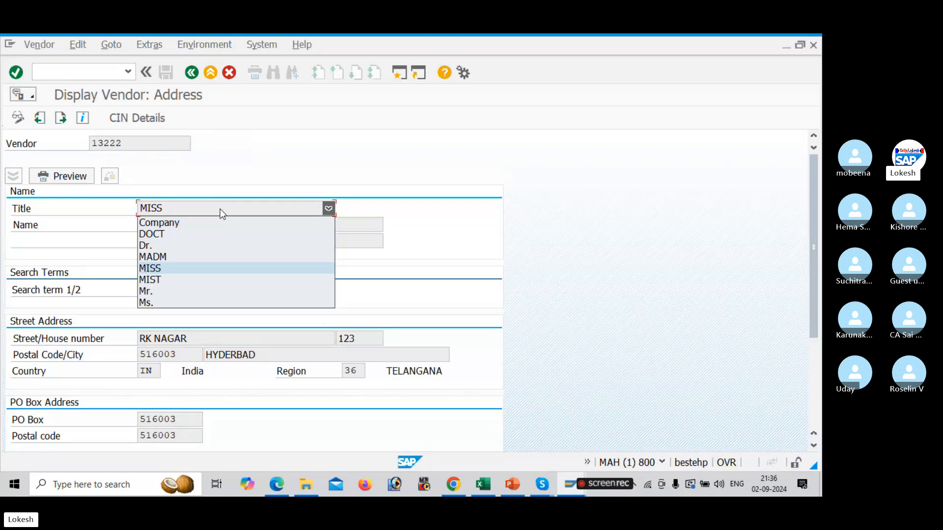
Close the title list, review the vendor's address fields, and leave the vendor display screen
left_click(221, 229)
left_click(220, 227)
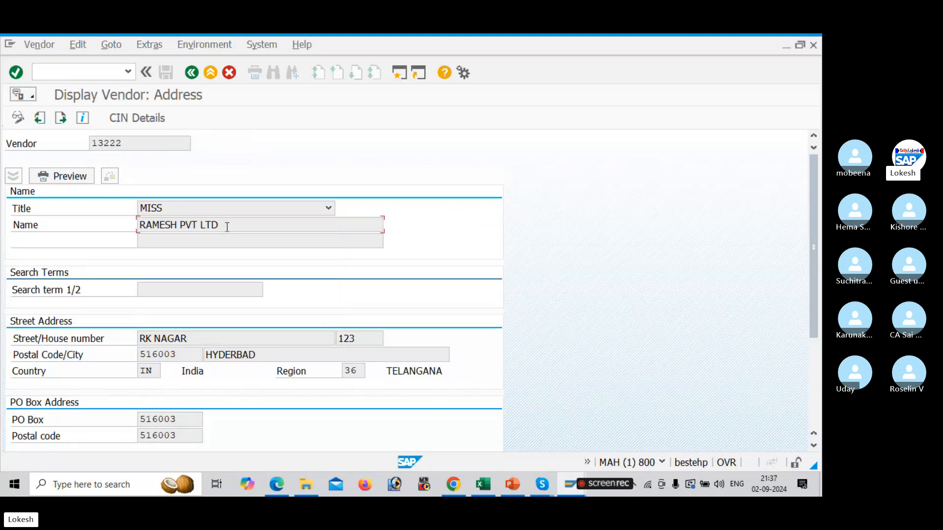
left_click(197, 341)
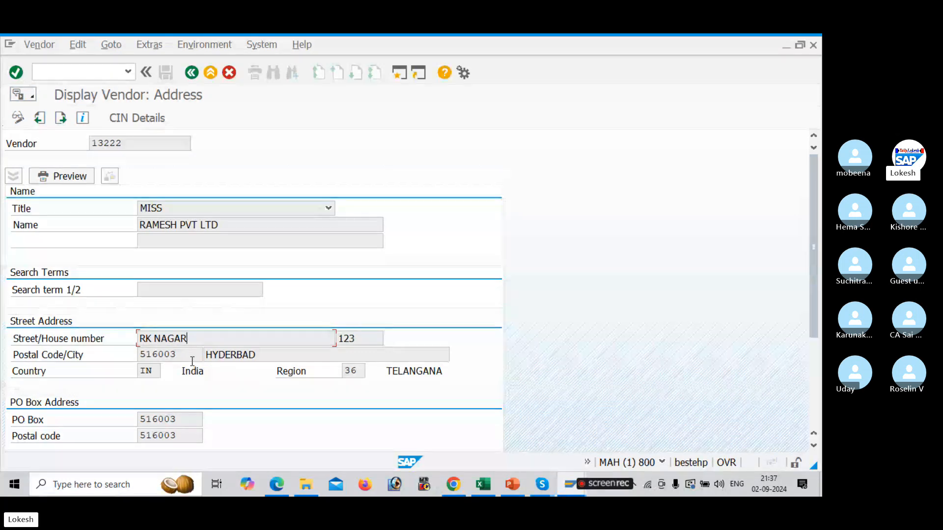
left_click(190, 357)
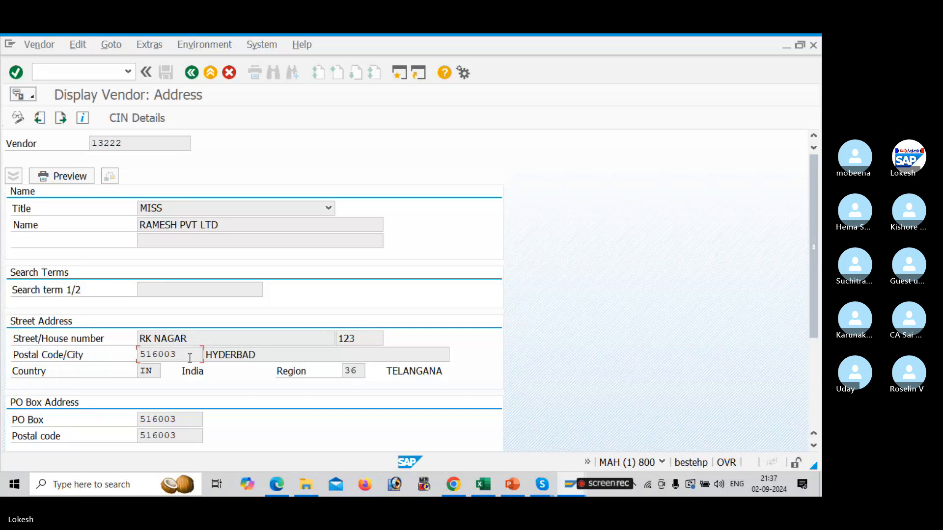
left_click(94, 71)
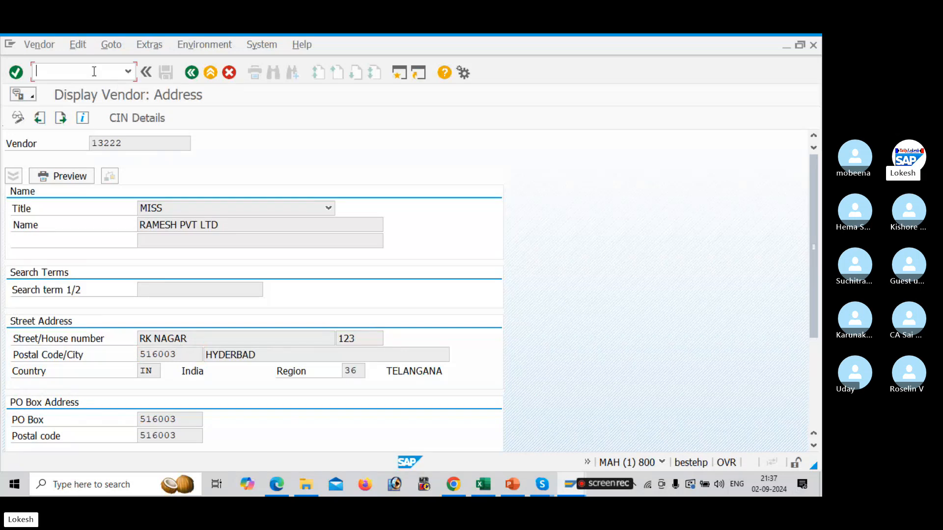
type("/n")
key("Return")
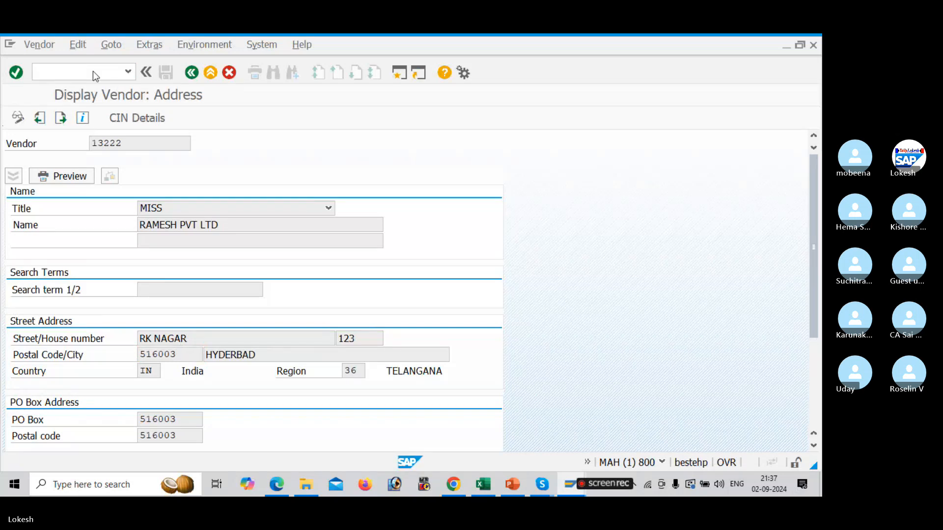
Switch to the Excel configuration sheet to check the FK10N transaction code, then return to SAP
key("alt+Tab")
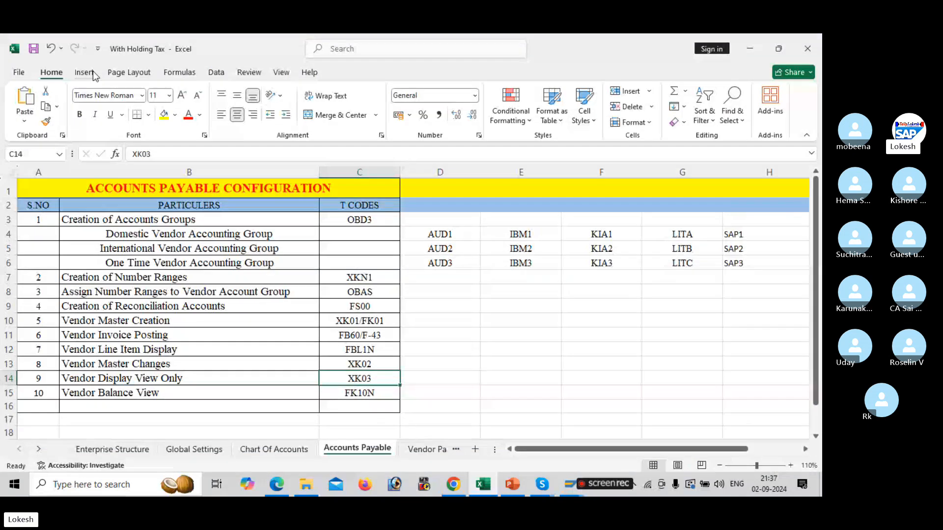
left_click(369, 392)
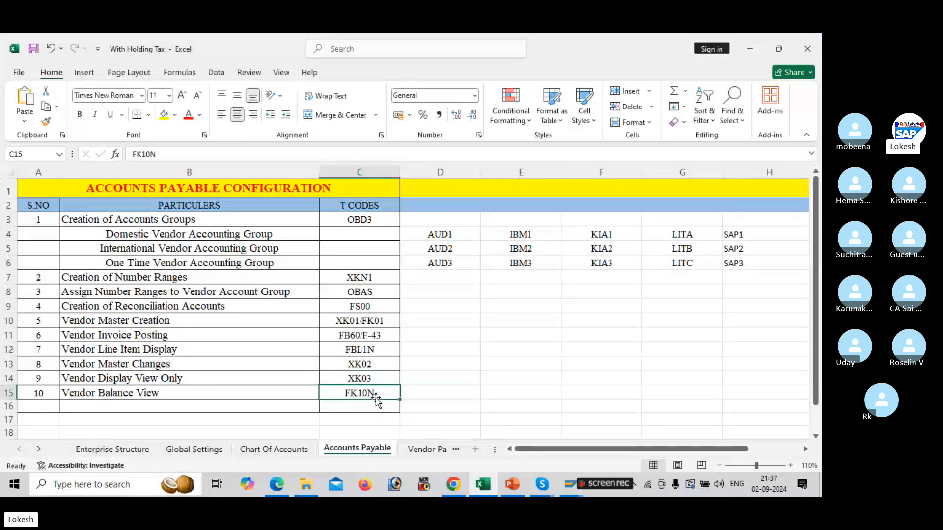
key("alt+Tab")
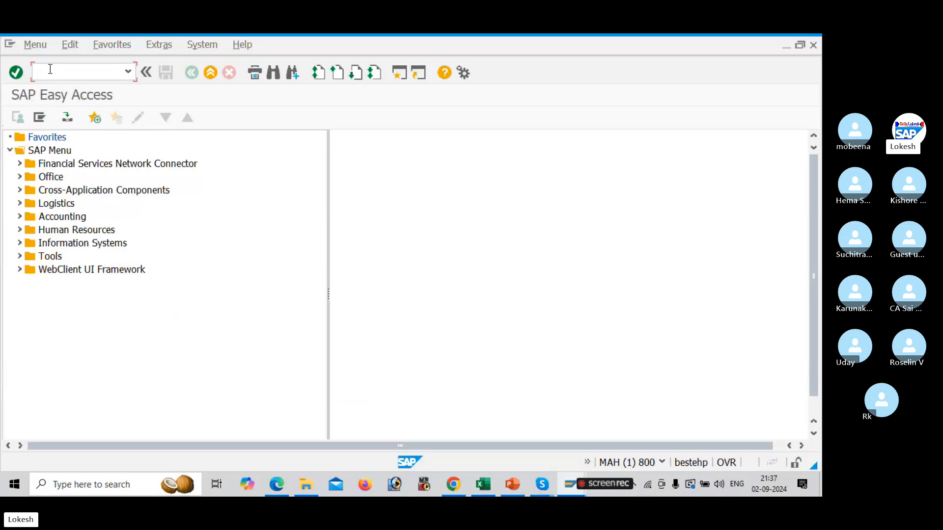
Open transaction FK10N and run the vendor balance display for vendor 13222, company code AUD1, fiscal year 2024
type("FK10")
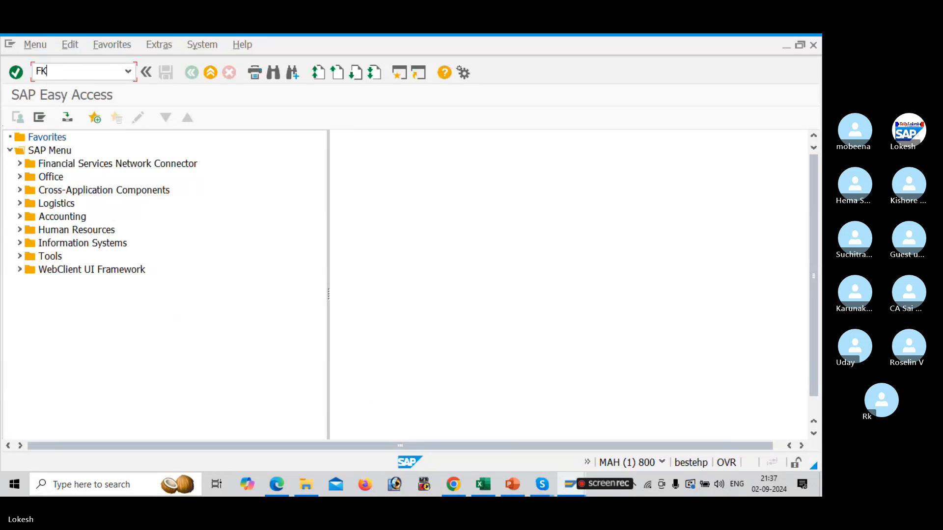
type("N")
key("Return")
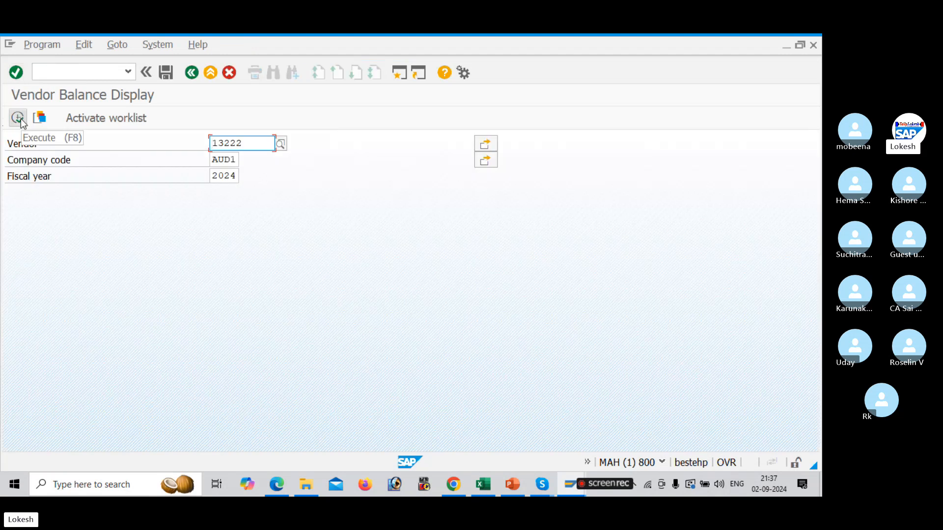
left_click(18, 118)
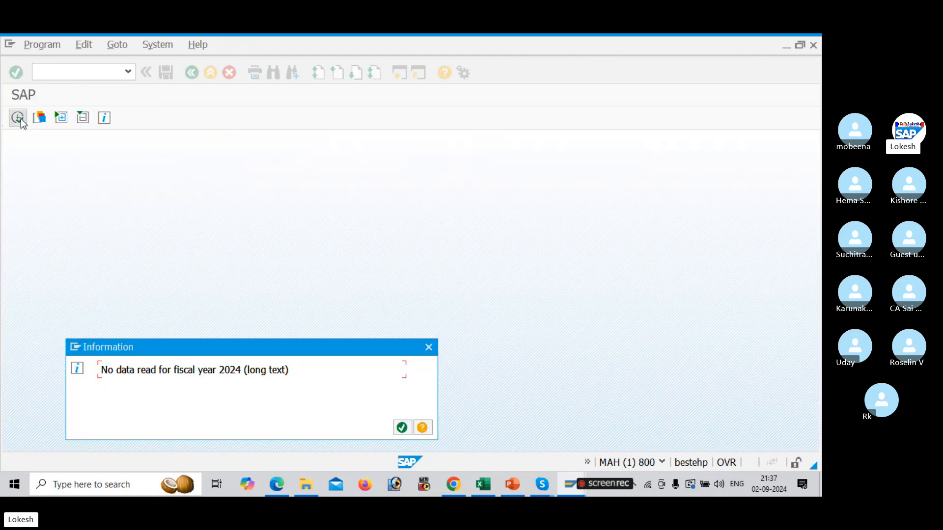
left_click(401, 433)
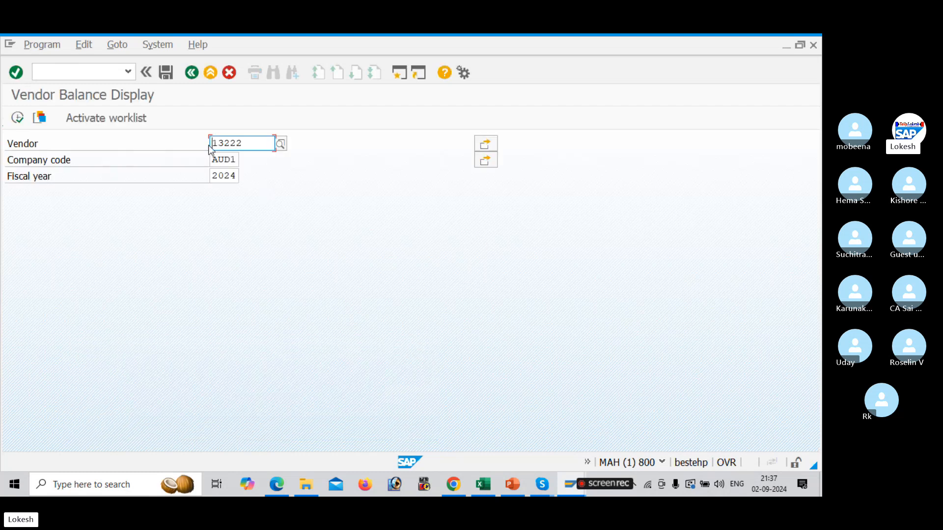
Clear the vendor field and pick vendor 13220 from the vendor search help for company code AUD1
left_click(270, 145)
key("BackSpace")
key("BackSpace")
key("BackSpace")
key("BackSpace")
key("BackSpace")
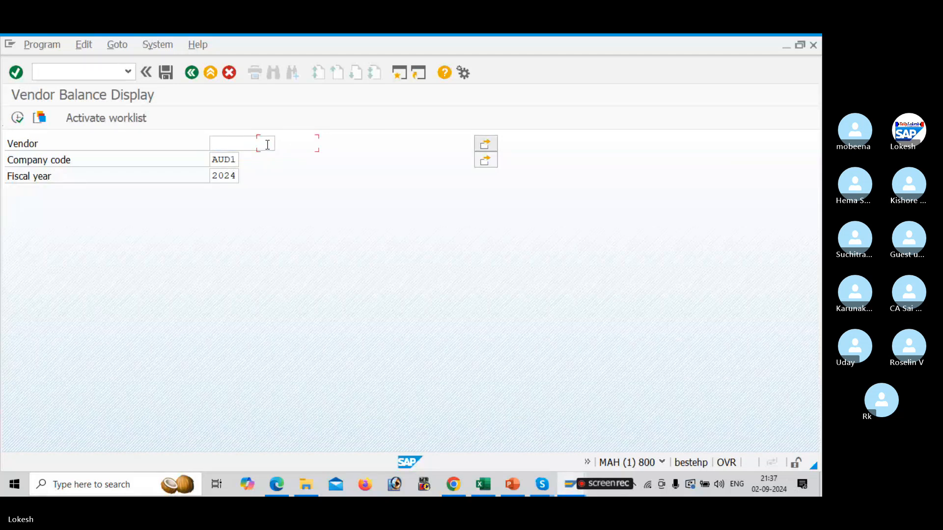
left_click(17, 120)
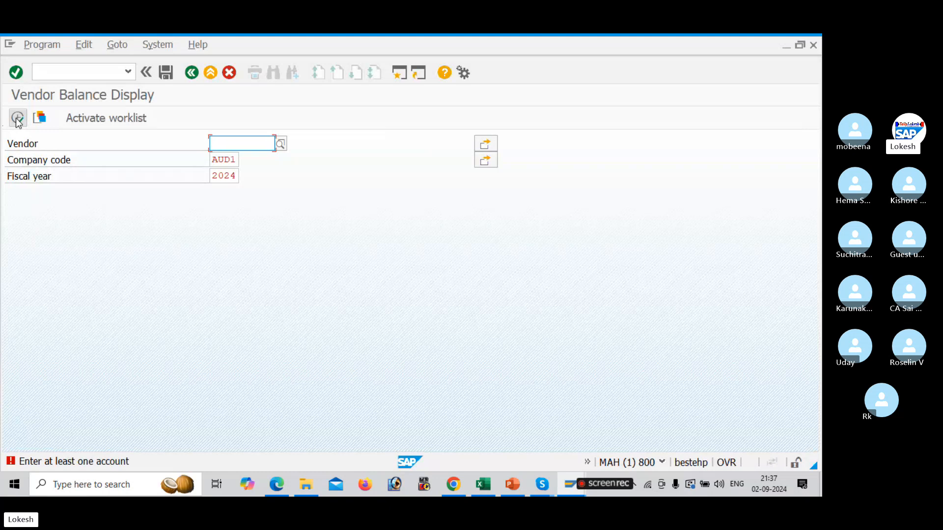
left_click(285, 145)
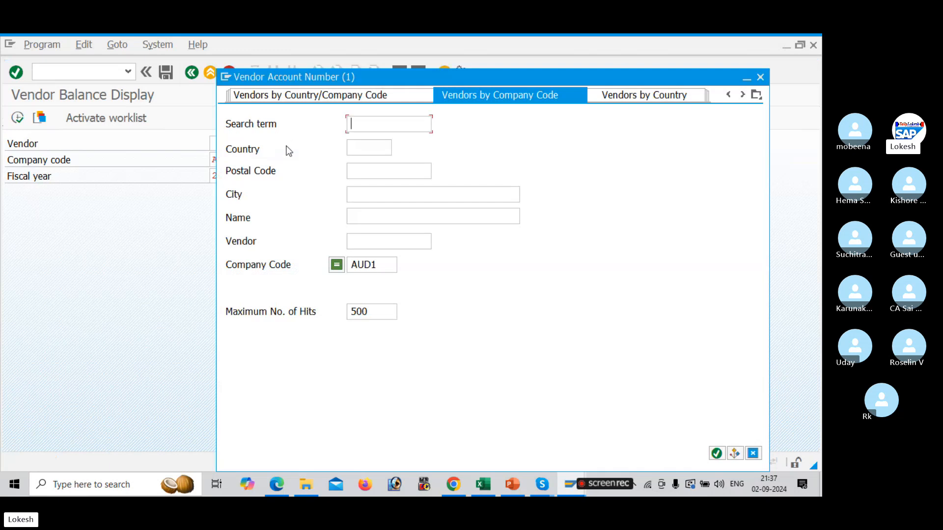
key("Return")
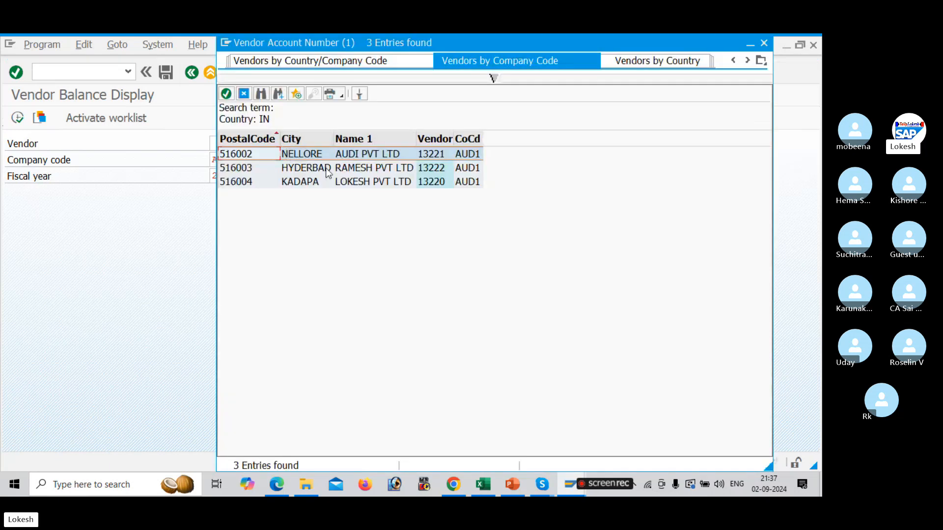
double_click(339, 182)
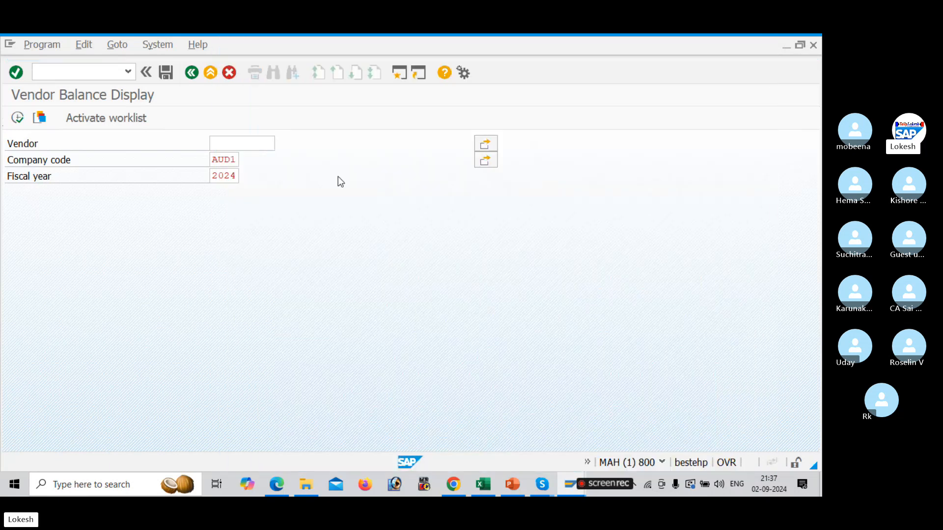
Reopen the vendor search help, search vendors with country IN, and choose vendor 13221, AUDI PVT LTD
left_click(285, 144)
left_click(367, 147)
type("IN")
key("Return")
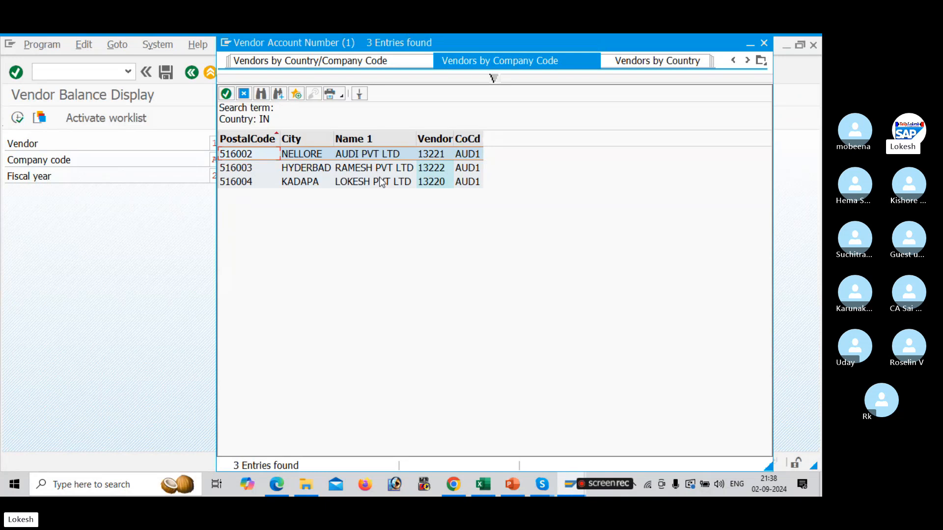
double_click(382, 158)
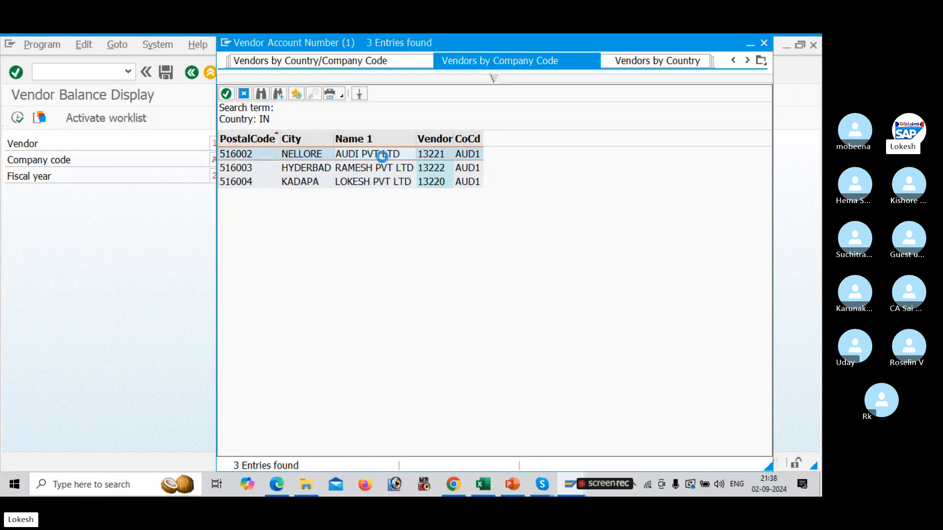
Execute the balance display for vendor 13221 and scroll through its period balances
left_click(25, 120)
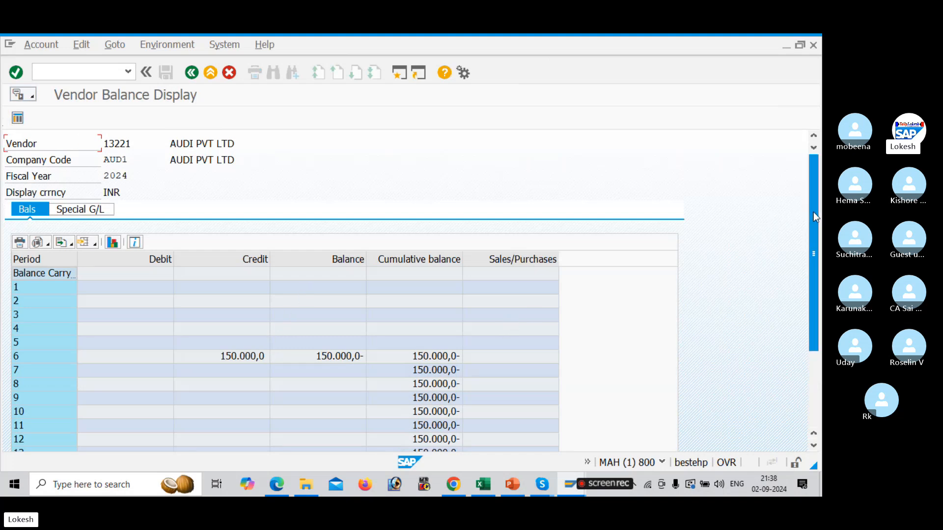
left_click_drag(813, 216, 817, 294)
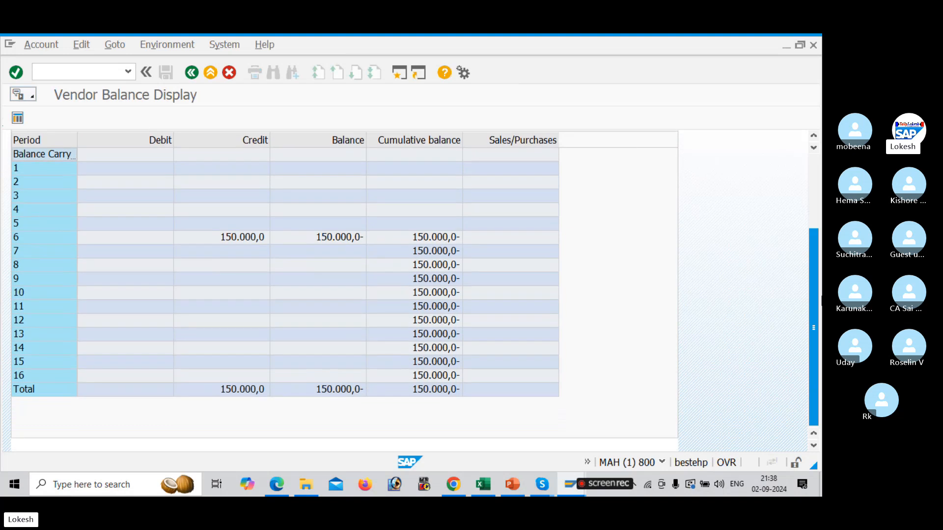
left_click_drag(816, 297, 794, 142)
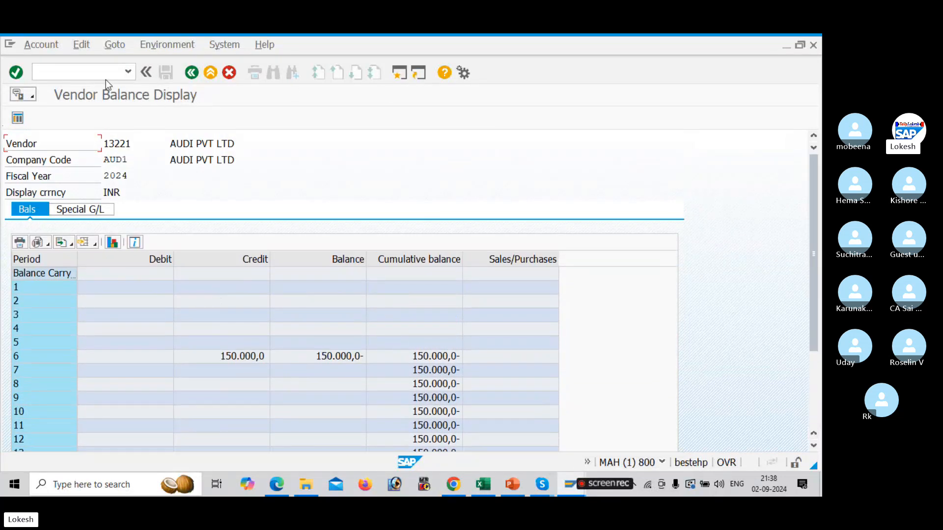
key("alt+Tab")
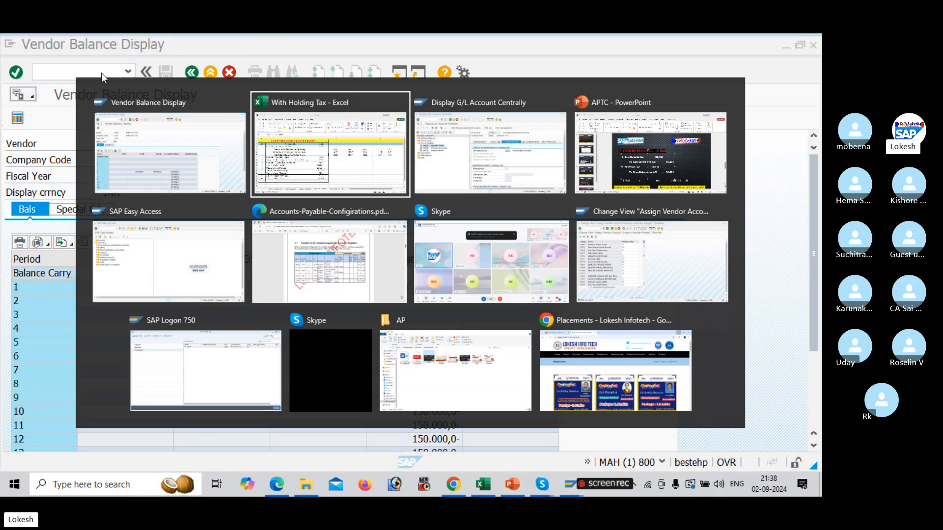
key("alt+Tab")
key("alt+Tab")
key("alt+Tab")
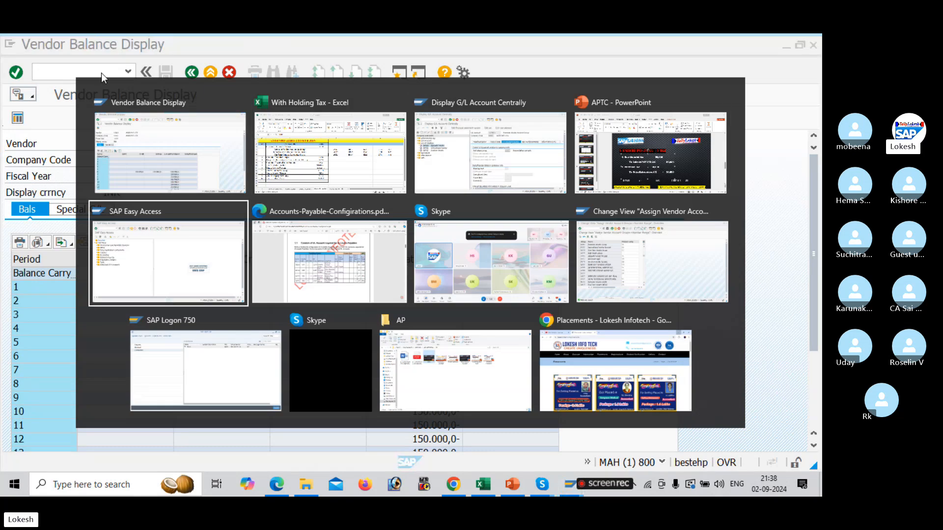
key("alt+Tab")
key("alt+Tab")
key("alt+Tab")
key("alt+Tab")
key("alt+Tab")
key("alt+Tab")
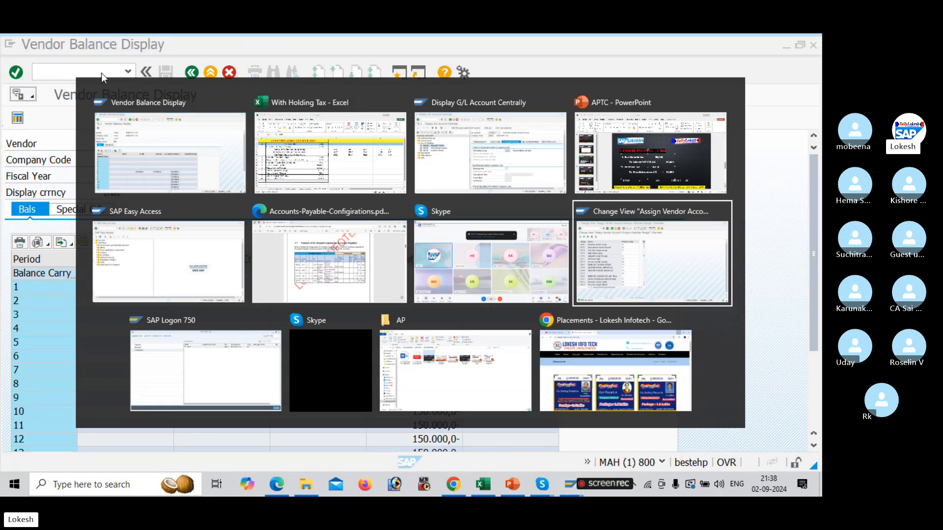
key("alt+Tab")
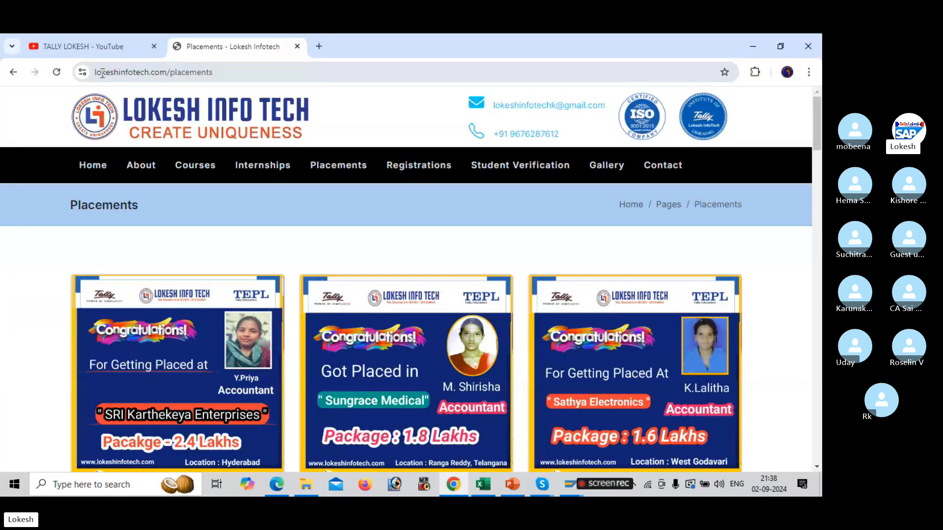
left_click(78, 38)
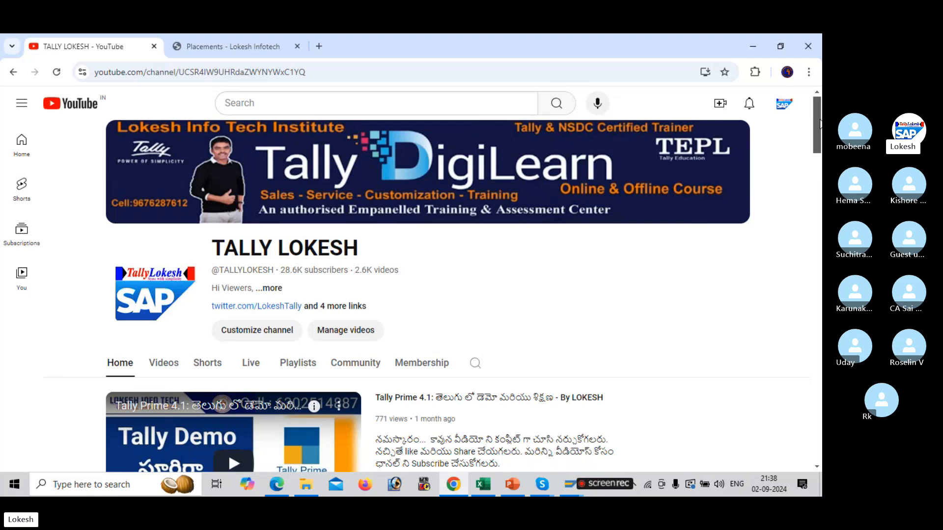
left_click_drag(819, 123, 818, 142)
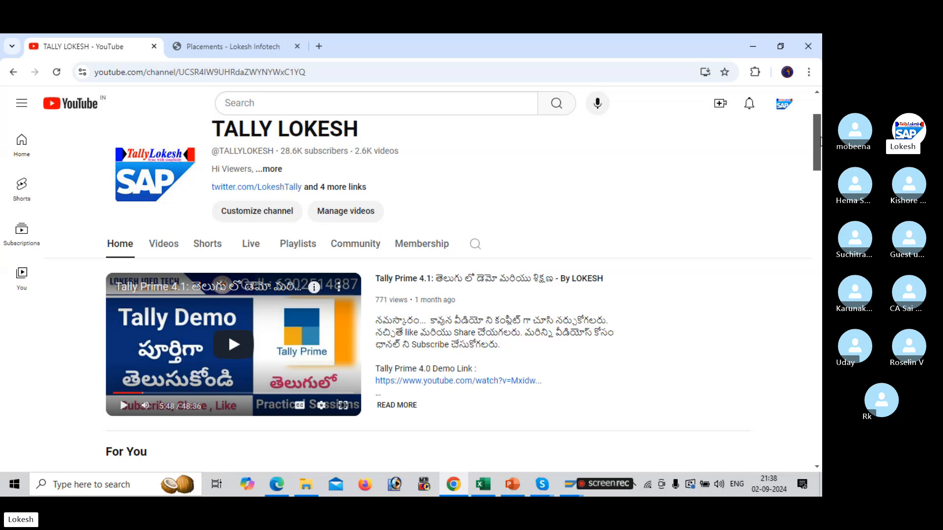
scroll(817, 142, "up", 3)
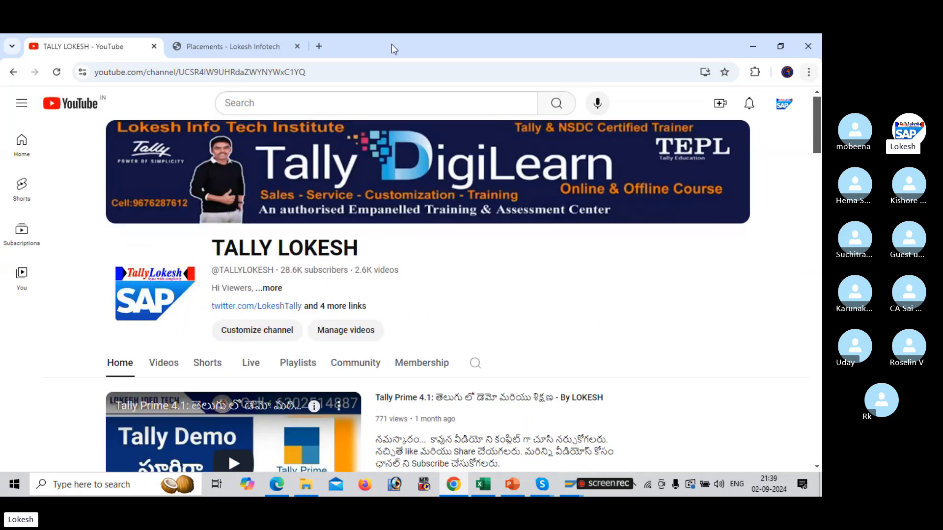
left_click(197, 46)
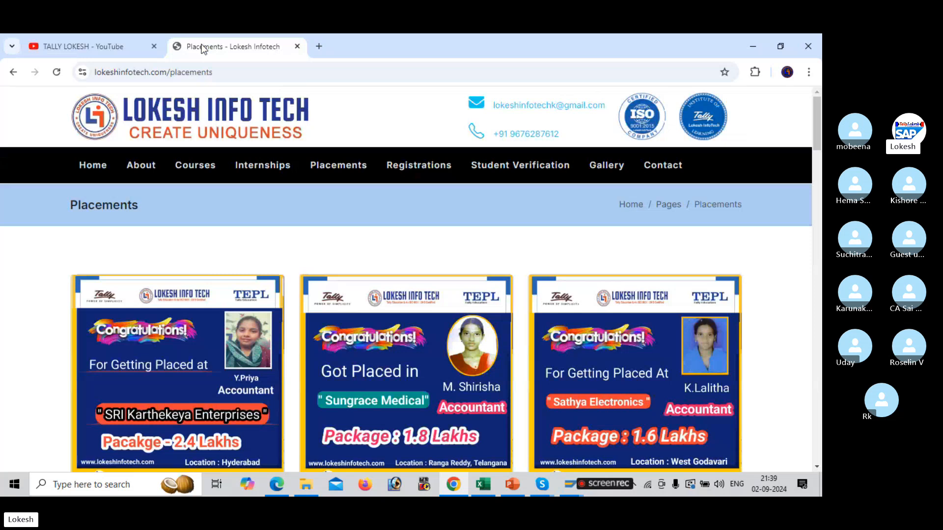
key("alt+Tab")
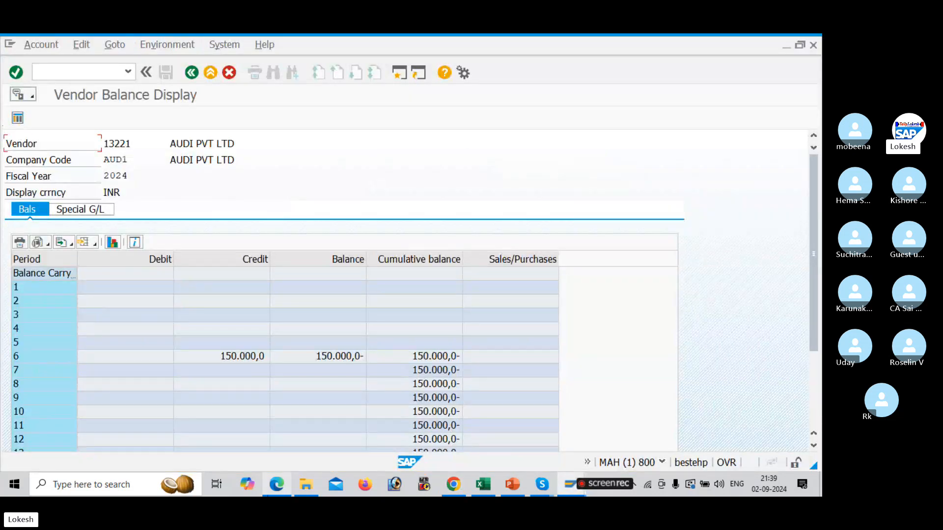
Switch to the Accounts-Payable-Configirations PDF and scroll through its configuration sections from GL accounts to vendor master creation
left_click(276, 484)
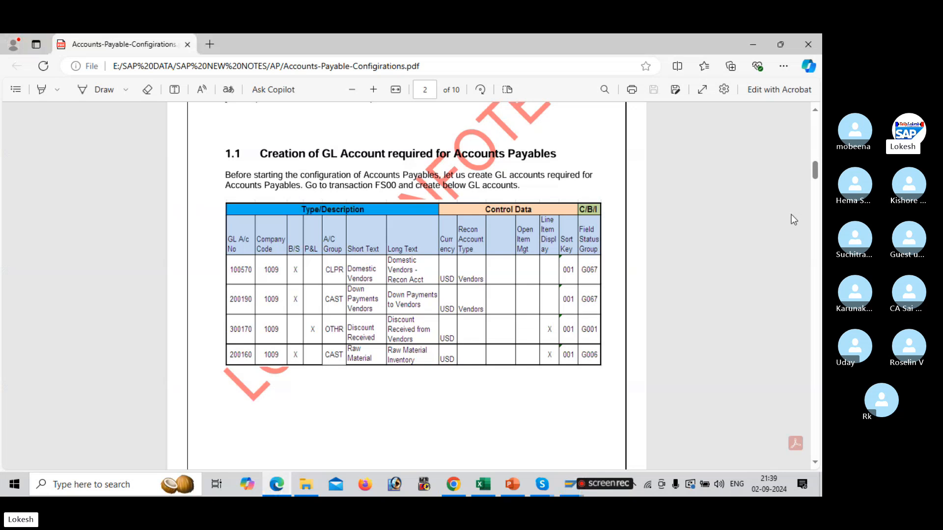
scroll(819, 273, "down", 5)
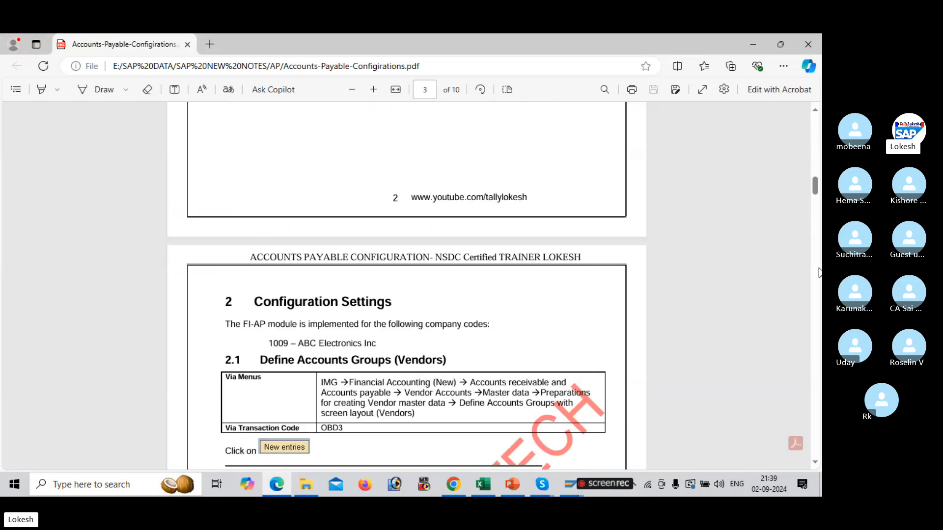
scroll(819, 273, "down", 10)
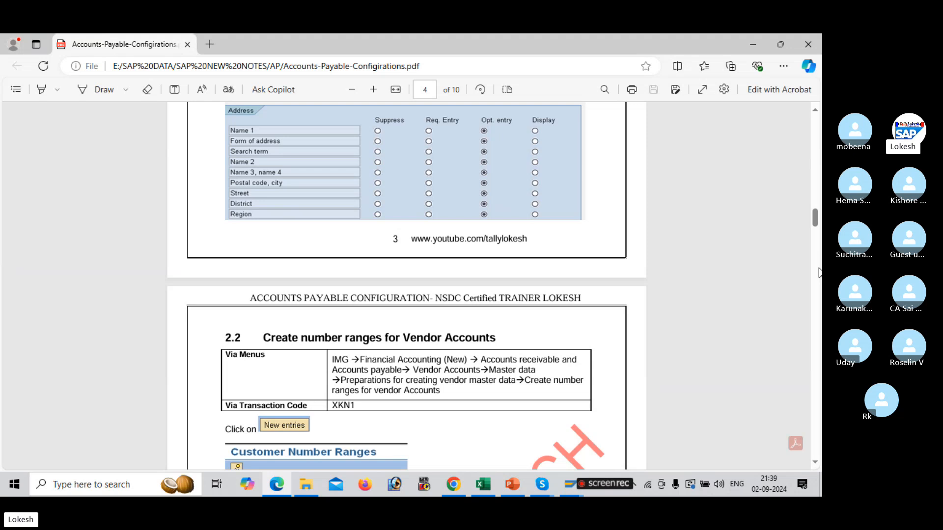
scroll(818, 273, "down", 6)
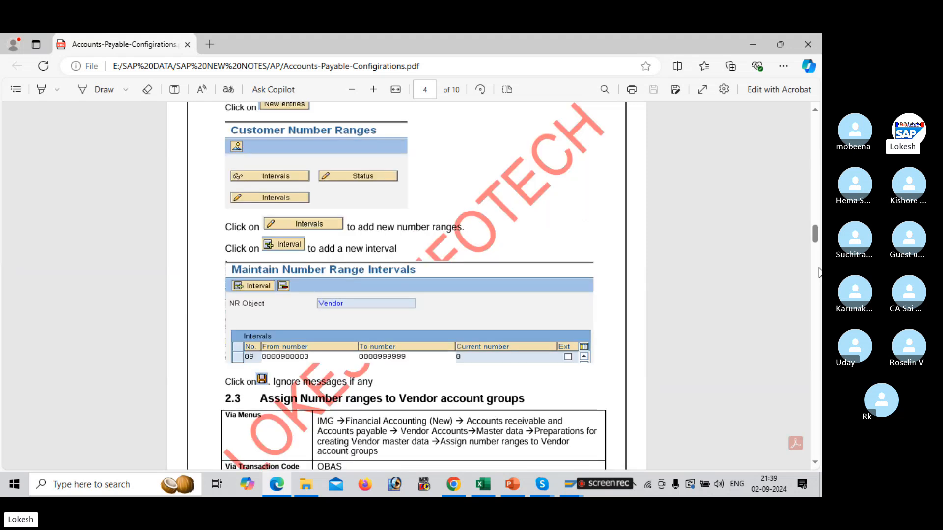
scroll(818, 272, "down", 6)
scroll(819, 273, "down", 6)
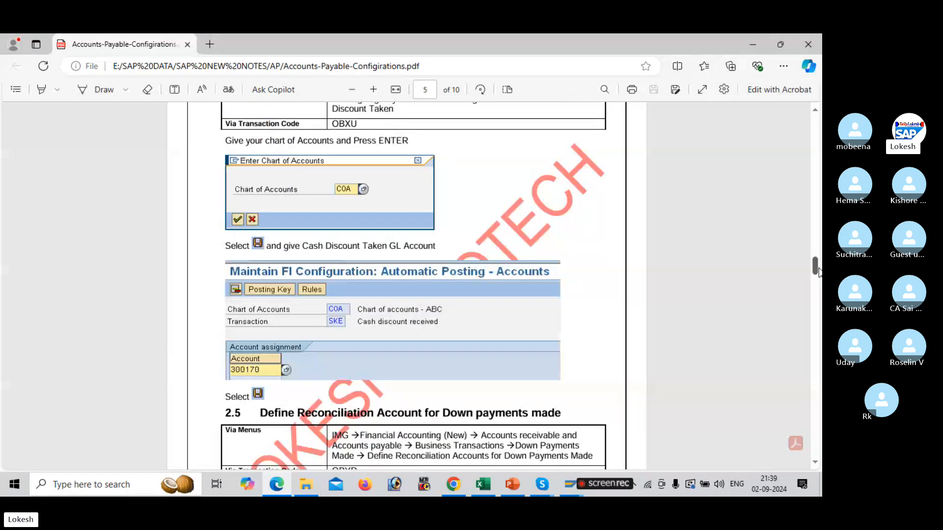
scroll(819, 273, "down", 6)
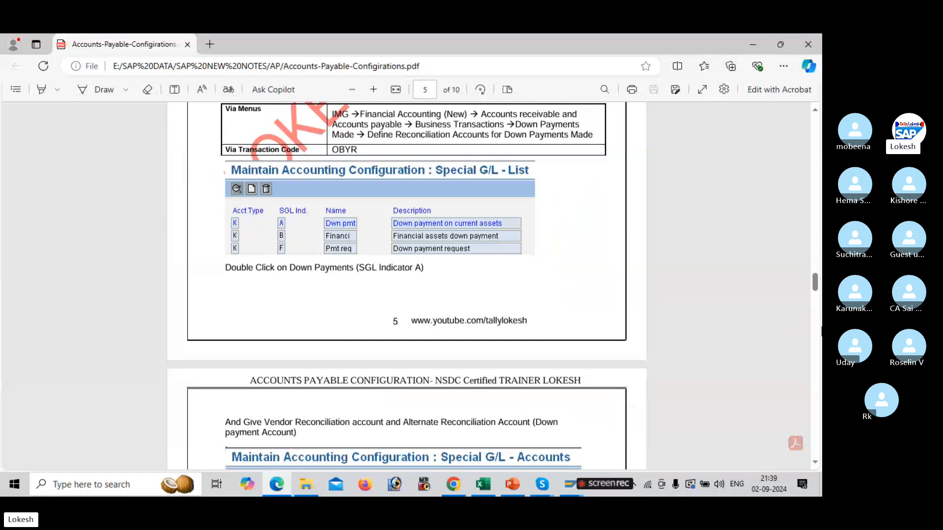
scroll(820, 332, "down", 15)
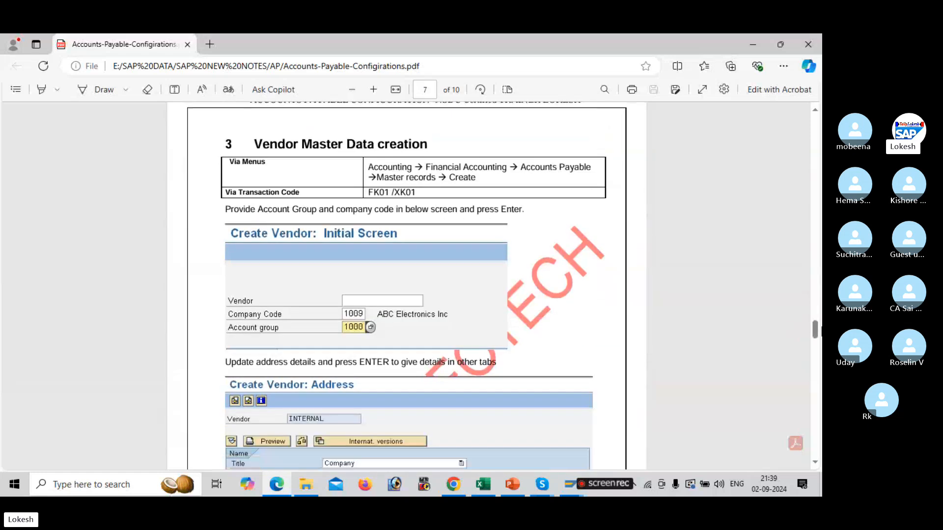
scroll(820, 362, "down", 6)
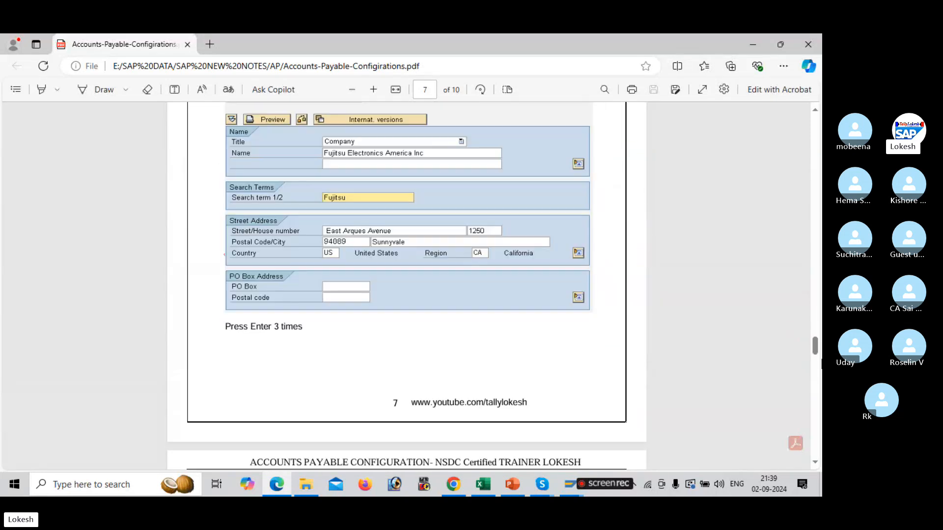
Switch to the With Holding Tax workbook, review the Accounts Payable steps, and open the VENDOR DOWN PAYMENTS sheet
left_click(483, 486)
left_click_drag(217, 219, 239, 383)
left_click_drag(243, 391, 243, 391)
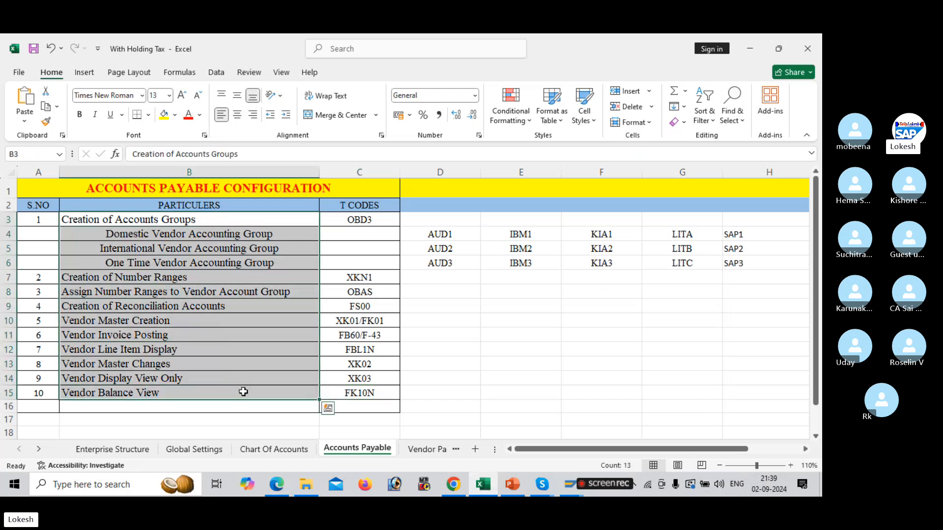
left_click(421, 450)
left_click(426, 450)
left_click(427, 450)
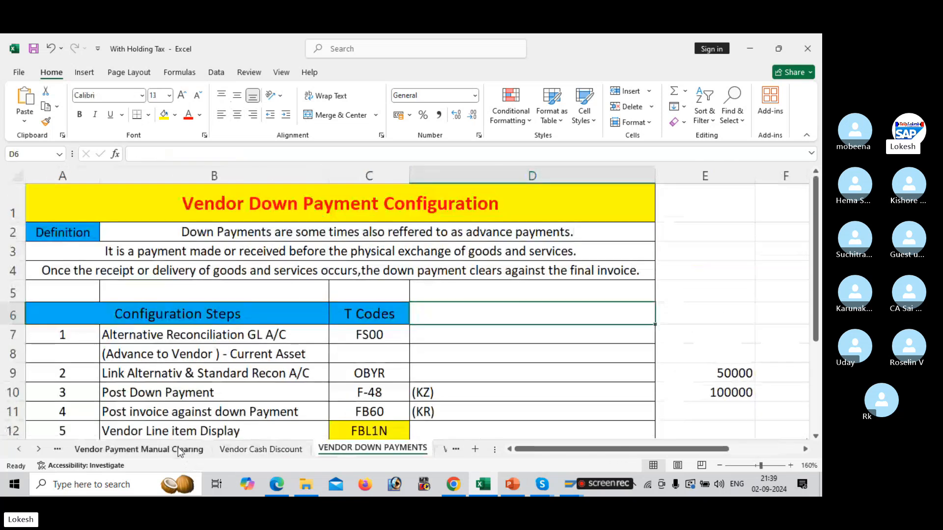
mouse_move(281, 487)
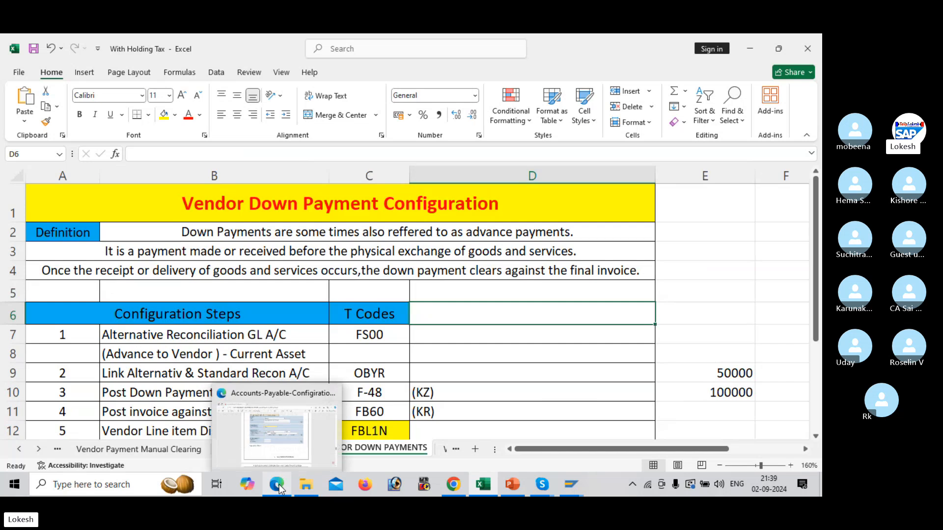
left_click(542, 354)
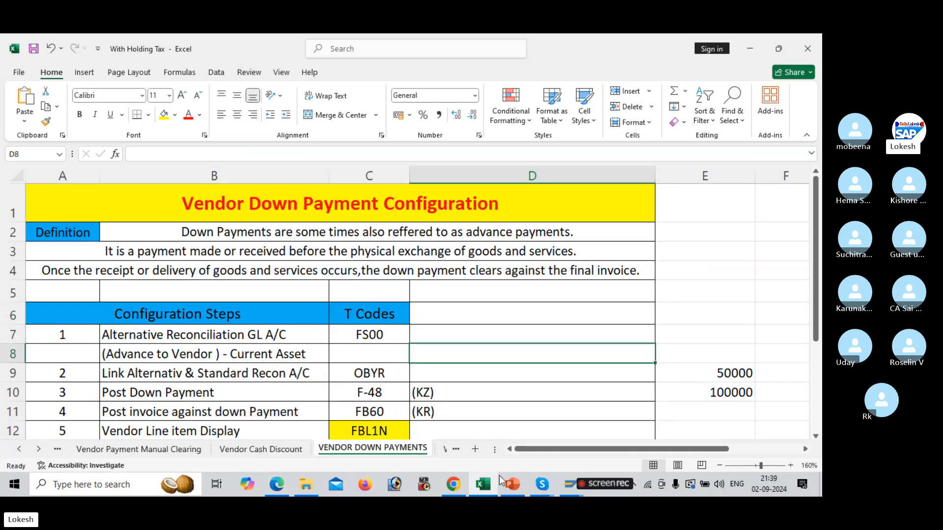
Switch to the Skype meeting window
mouse_move(488, 485)
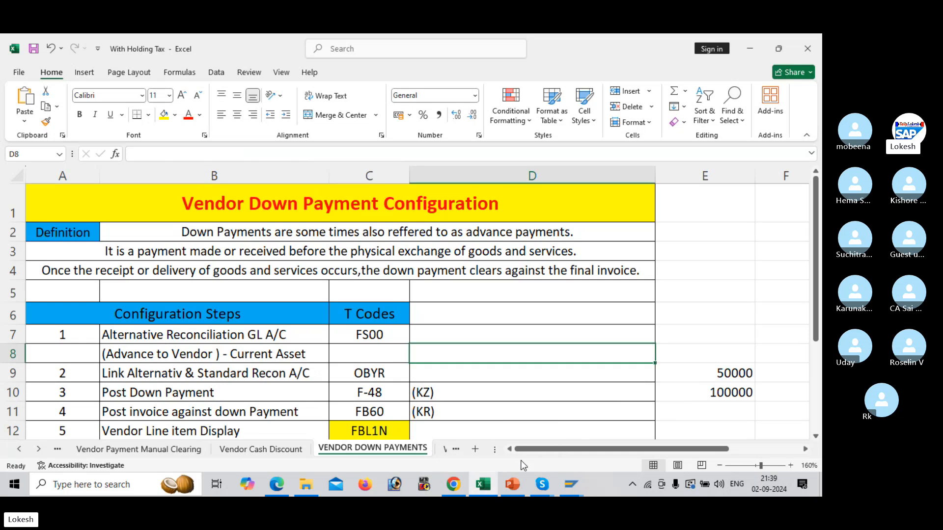
left_click(541, 486)
left_click(528, 438)
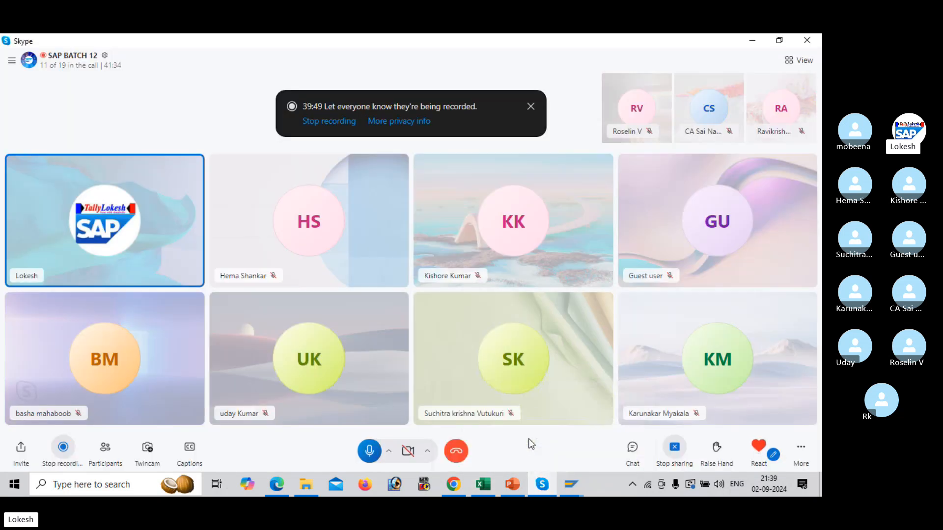